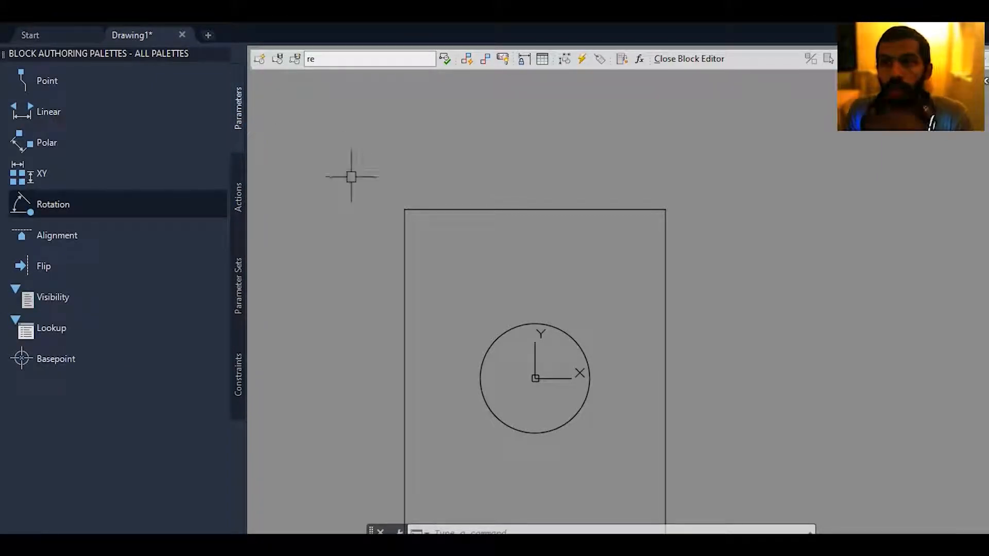
middle_drag(349, 170, 371, 238)
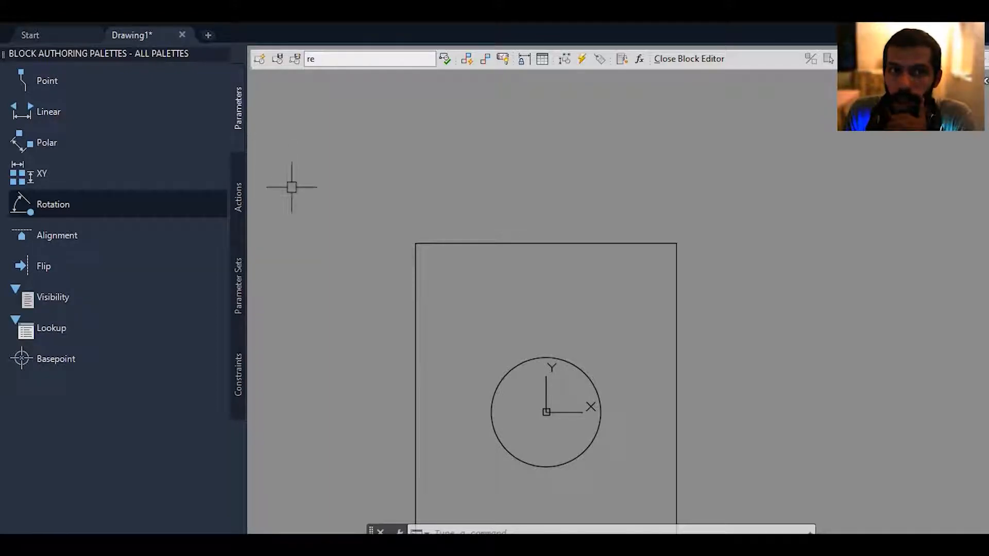
click(241, 191)
click(242, 126)
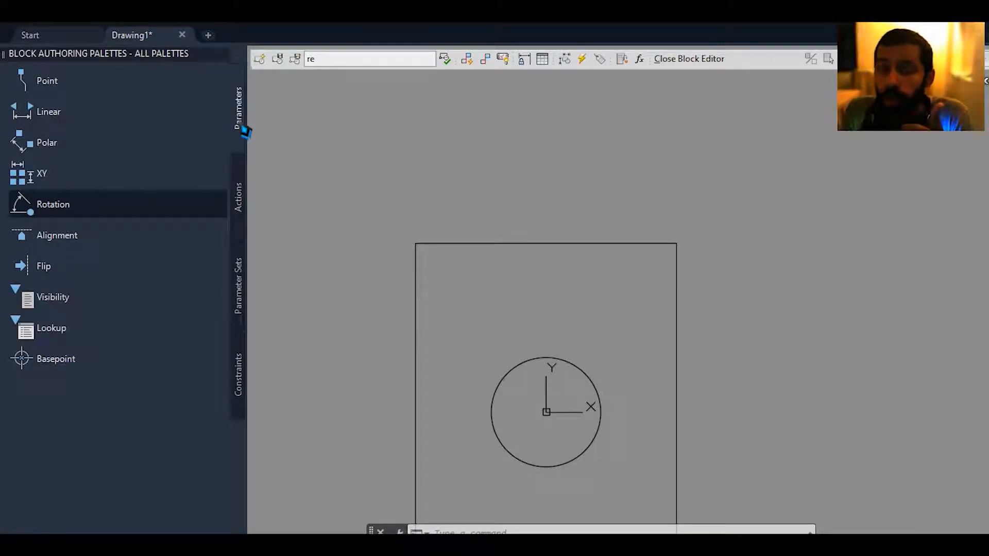
click(239, 196)
scroll(613, 267, down, 2)
middle_drag(614, 268, 594, 324)
Close the block editor and move the block down and to the right by its centre grip.
click(707, 61)
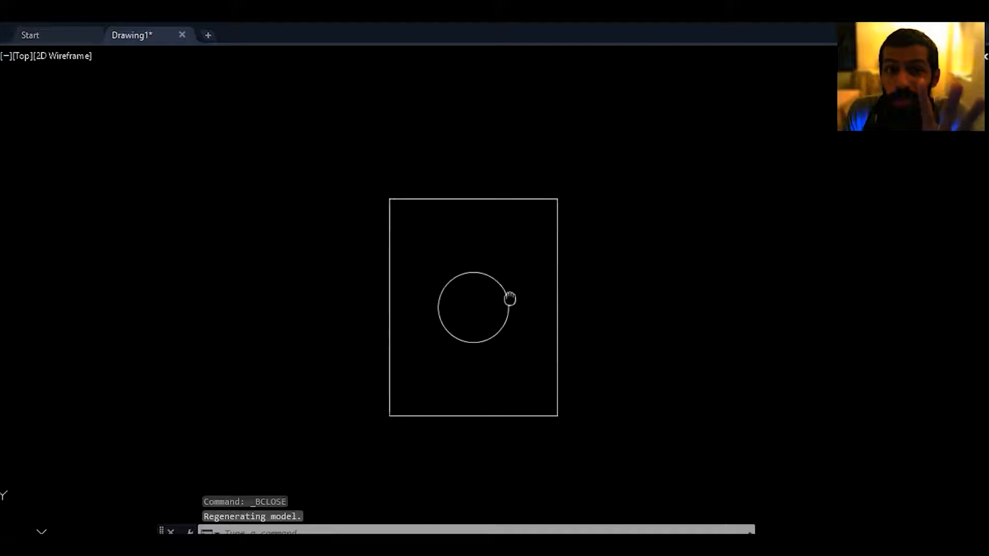
click(492, 281)
middle_drag(499, 274, 486, 287)
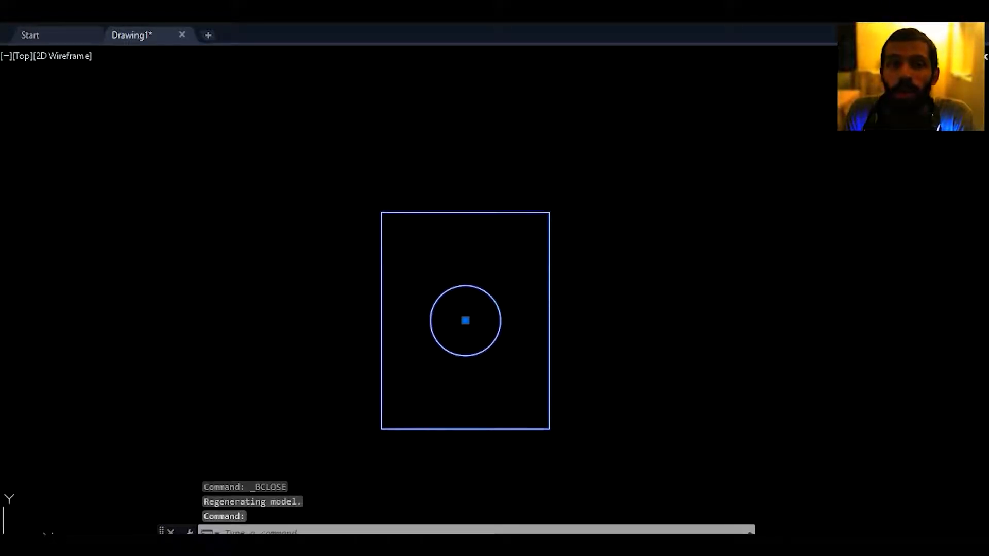
scroll(464, 302, up, 2)
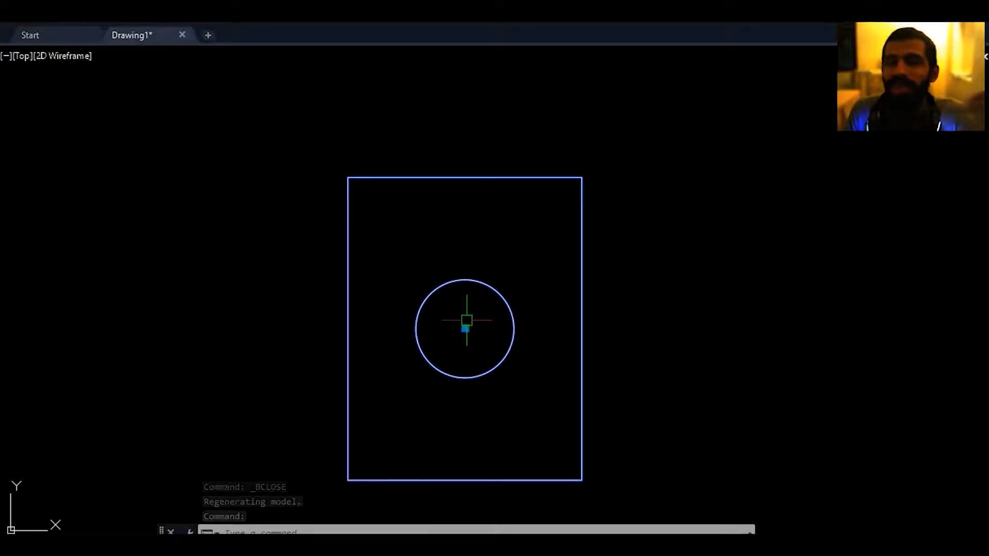
middle_drag(478, 313, 465, 313)
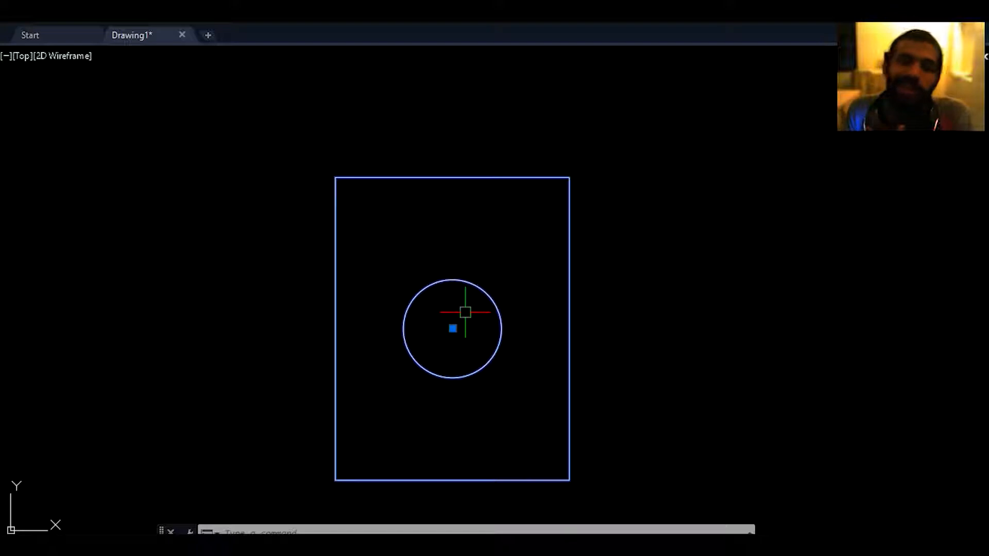
middle_drag(508, 308, 504, 263)
click(449, 284)
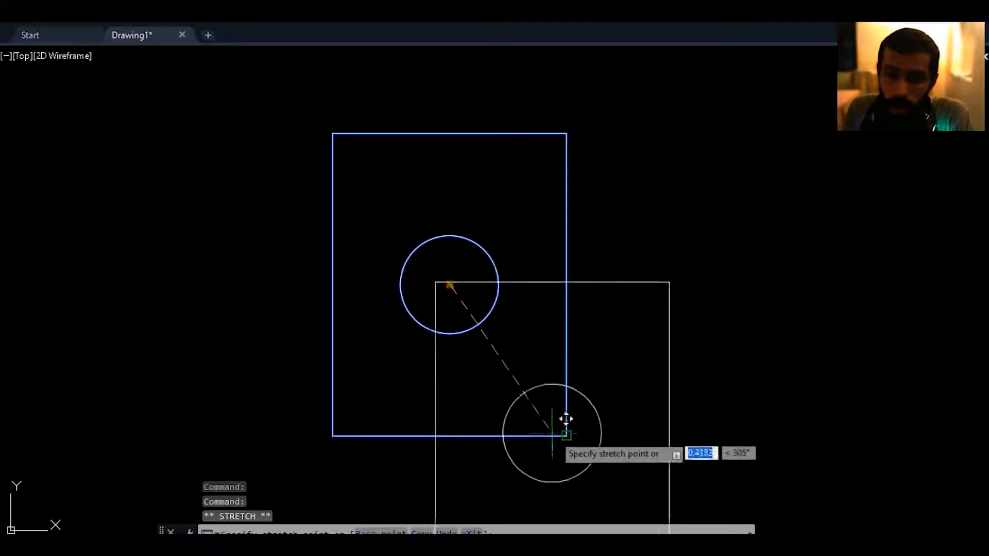
click(565, 435)
Open the definition of block "re" for editing in the Block Editor.
middle_drag(571, 346, 516, 278)
scroll(517, 277, down, 2)
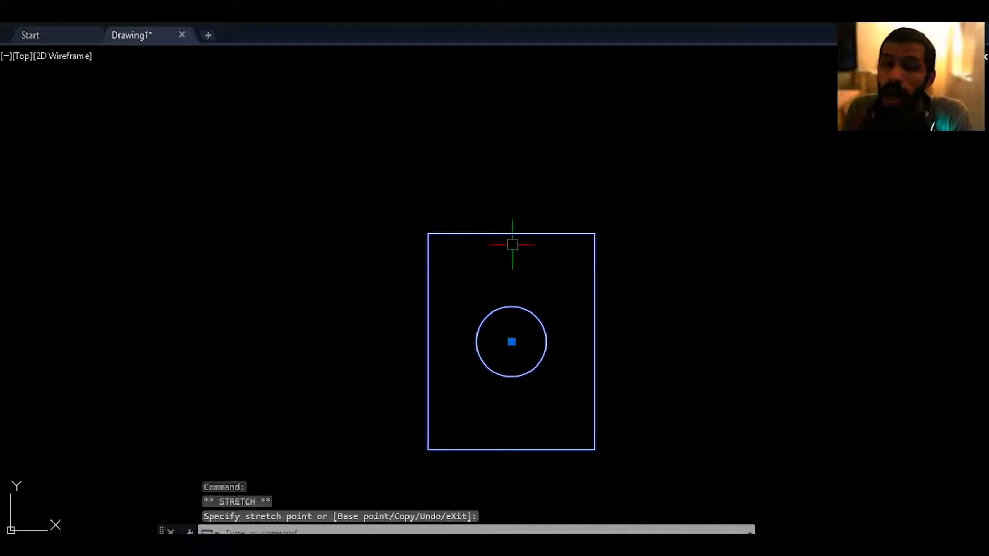
double_click(511, 237)
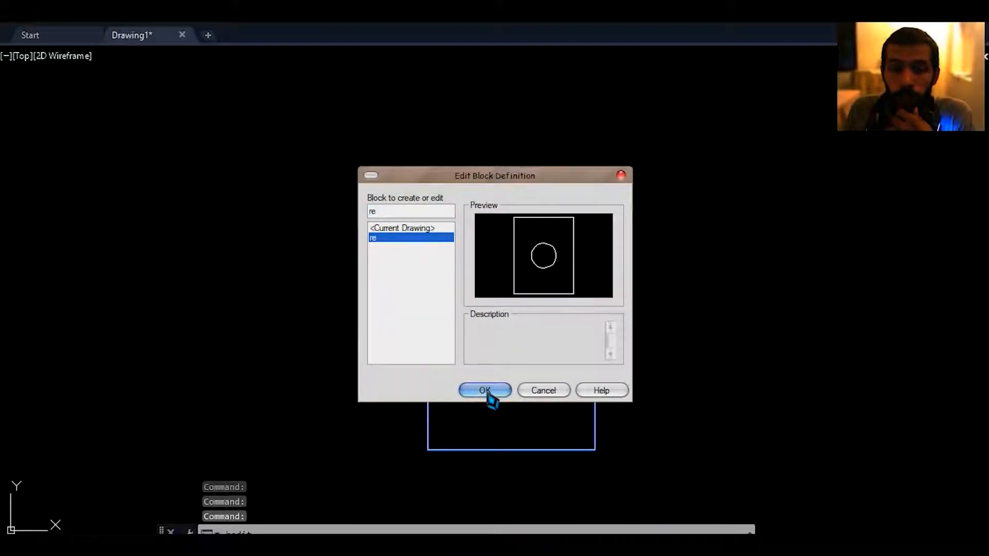
click(488, 393)
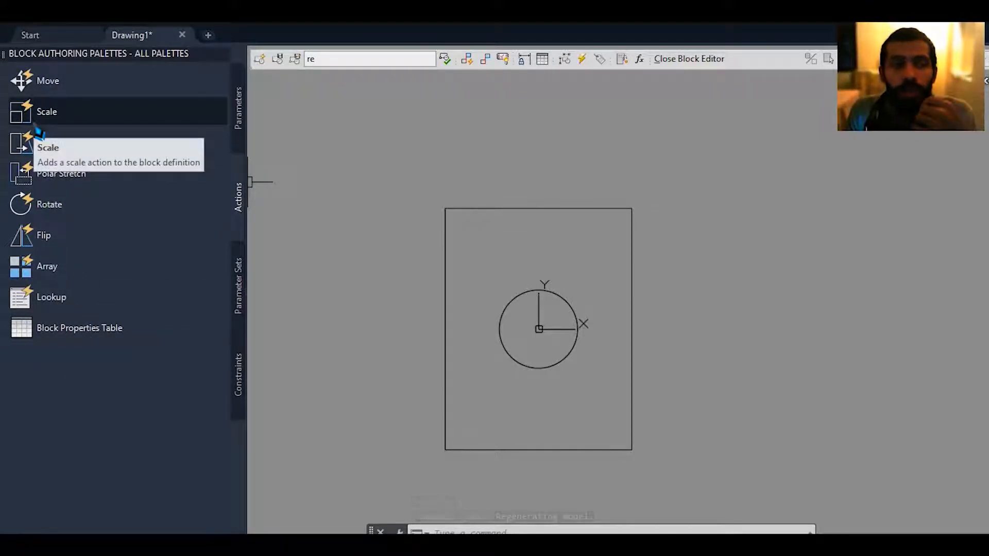
Examine the parameter types and action types available for making the block dynamic.
mouse_move(415, 233)
middle_down()
mouse_move(402, 245)
mouse_move(413, 252)
middle_up()
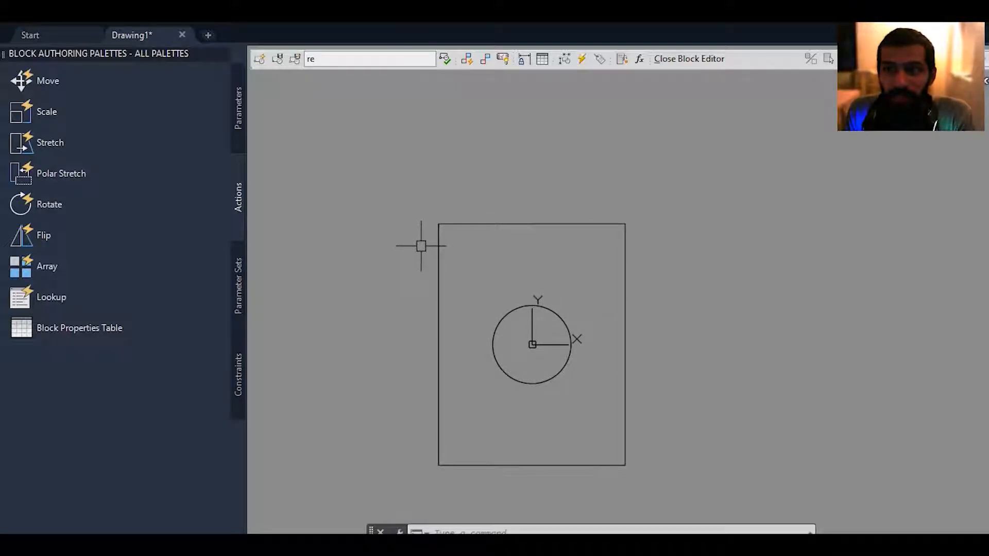
mouse_move(422, 243)
middle_down()
mouse_move(482, 198)
mouse_move(379, 272)
middle_up()
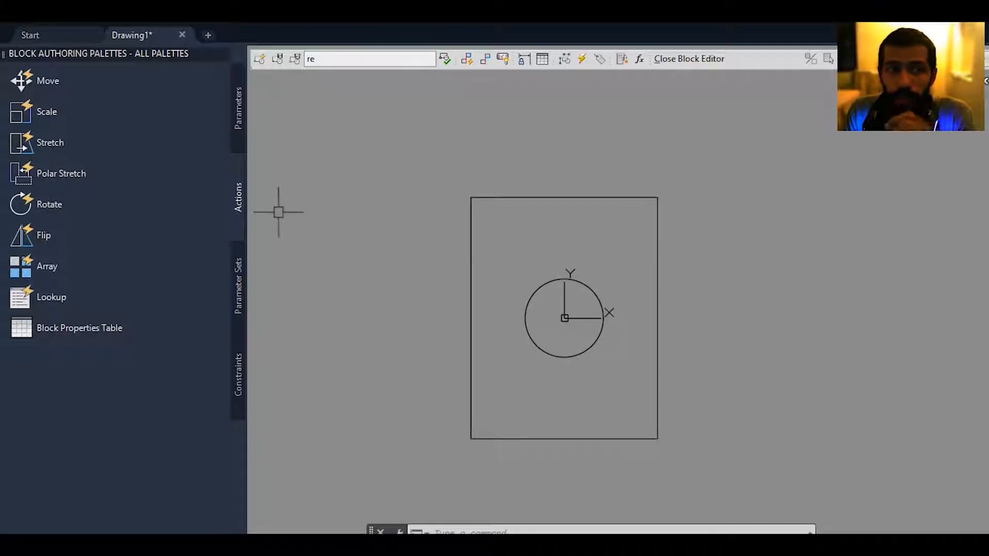
middle_drag(451, 195, 396, 200)
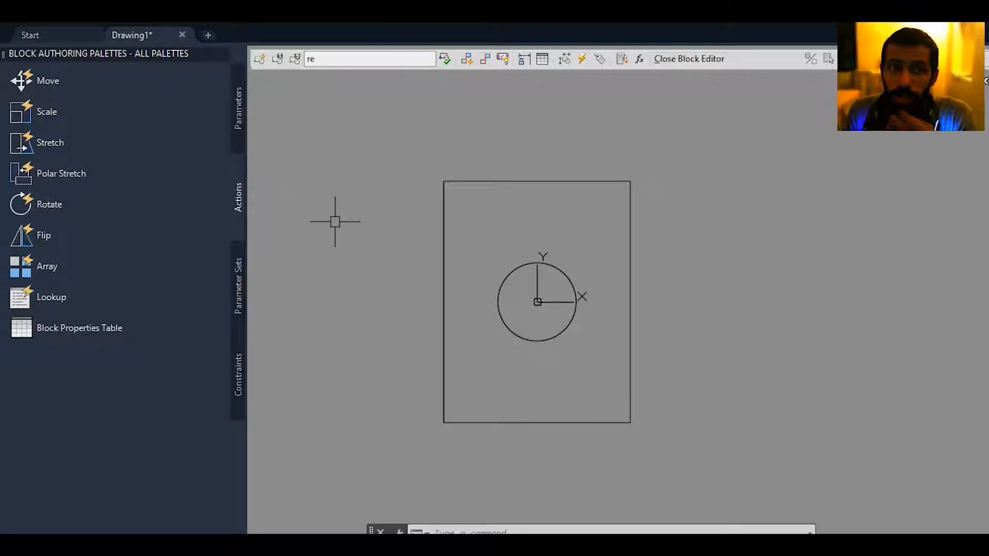
middle_drag(329, 220, 326, 228)
middle_drag(379, 245, 365, 215)
middle_drag(420, 252, 424, 262)
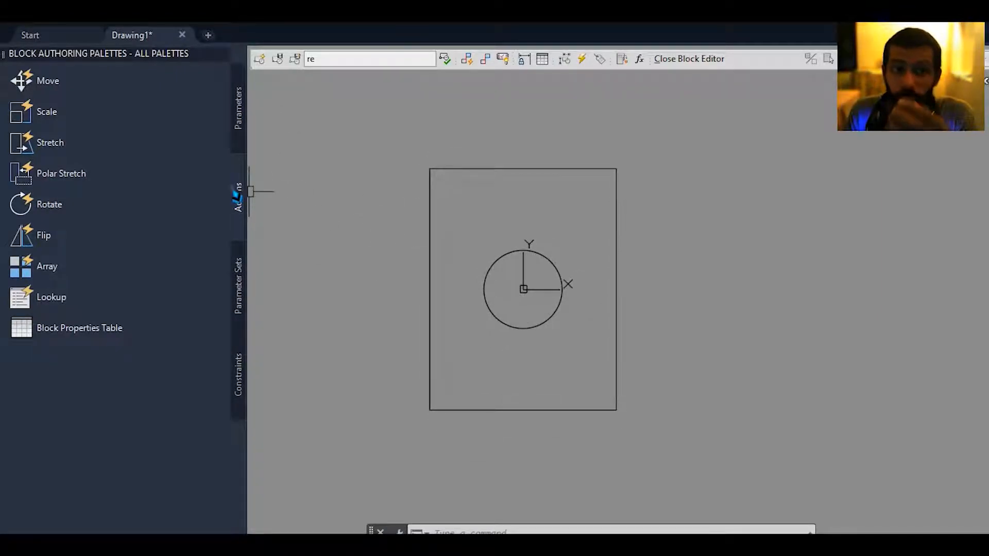
middle_drag(324, 211, 326, 221)
mouse_move(364, 250)
middle_down()
mouse_move(362, 276)
mouse_move(373, 279)
middle_up()
middle_drag(318, 249, 320, 256)
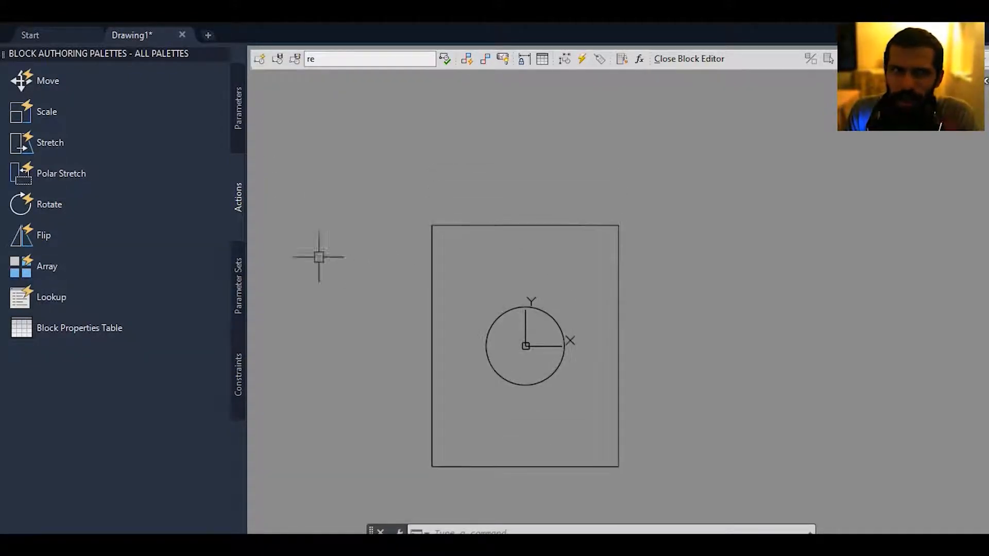
mouse_move(475, 280)
middle_down()
mouse_move(478, 241)
mouse_move(492, 252)
mouse_move(494, 278)
middle_up()
click(240, 108)
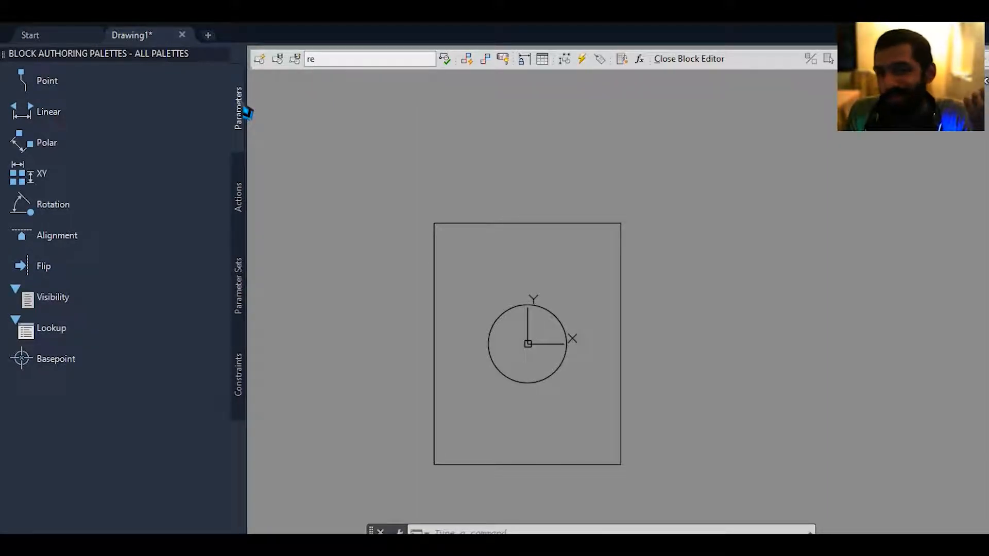
middle_drag(476, 265, 450, 270)
click(240, 196)
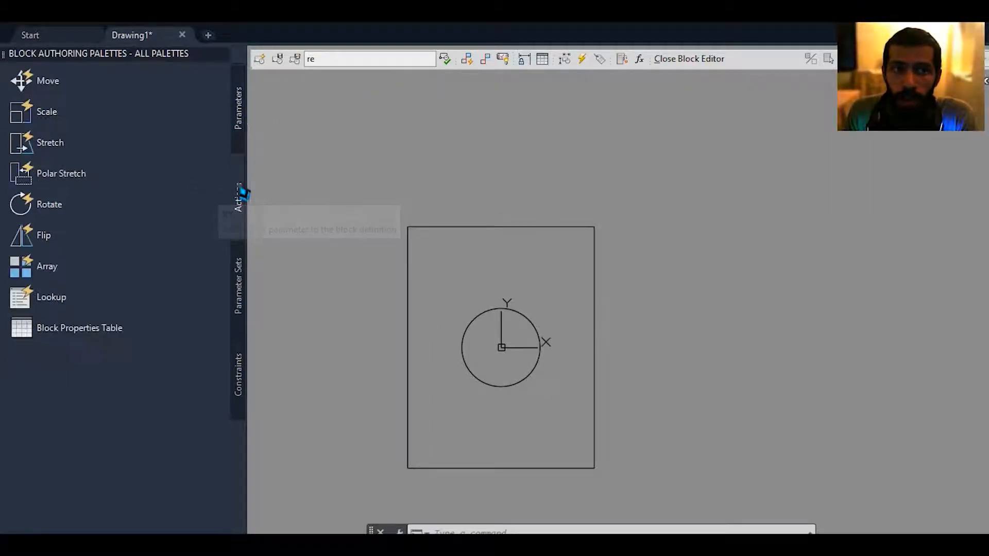
click(240, 110)
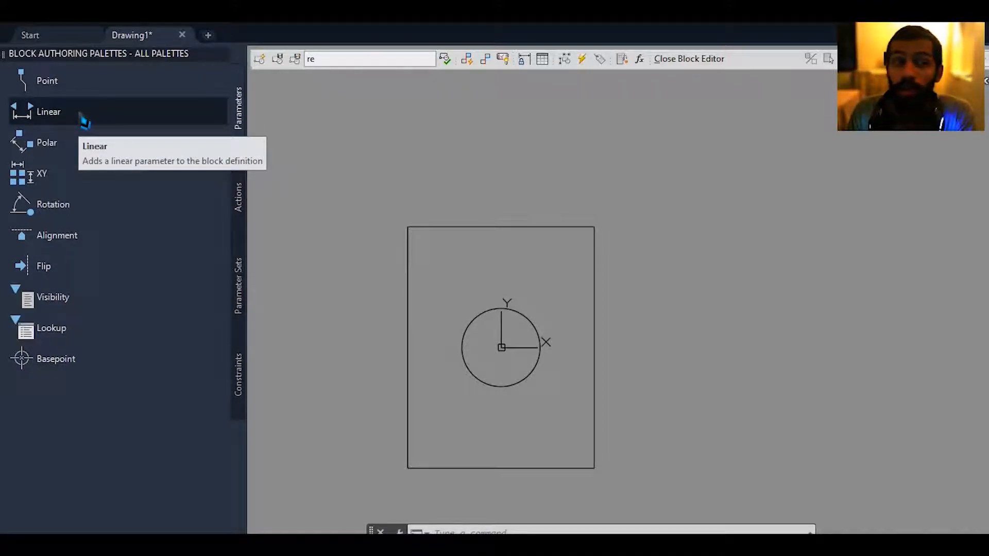
middle_drag(389, 216, 413, 258)
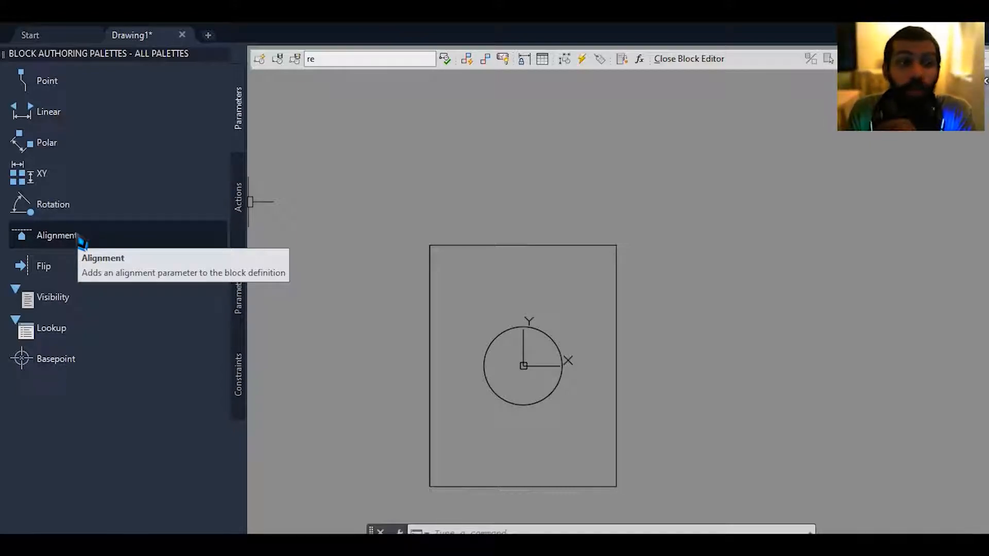
click(239, 200)
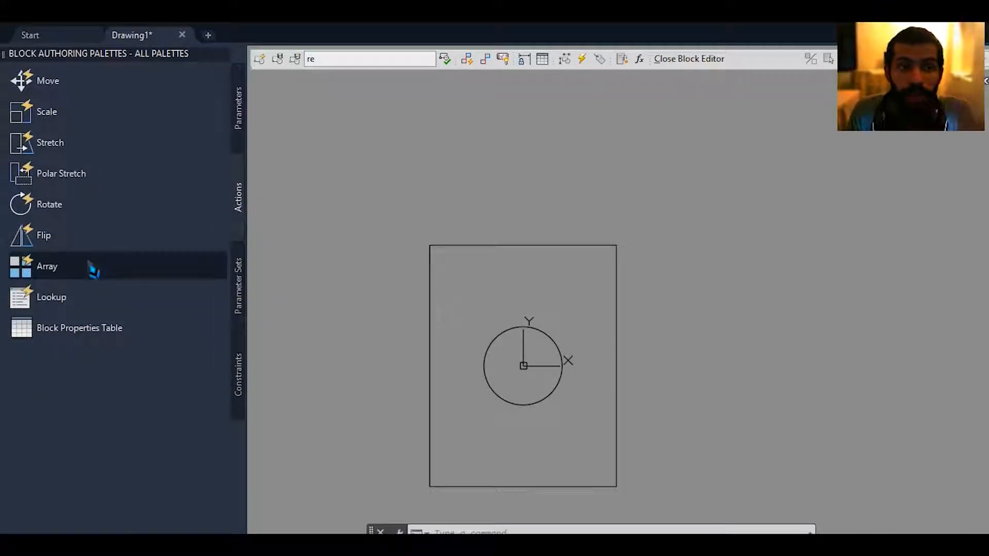
click(239, 108)
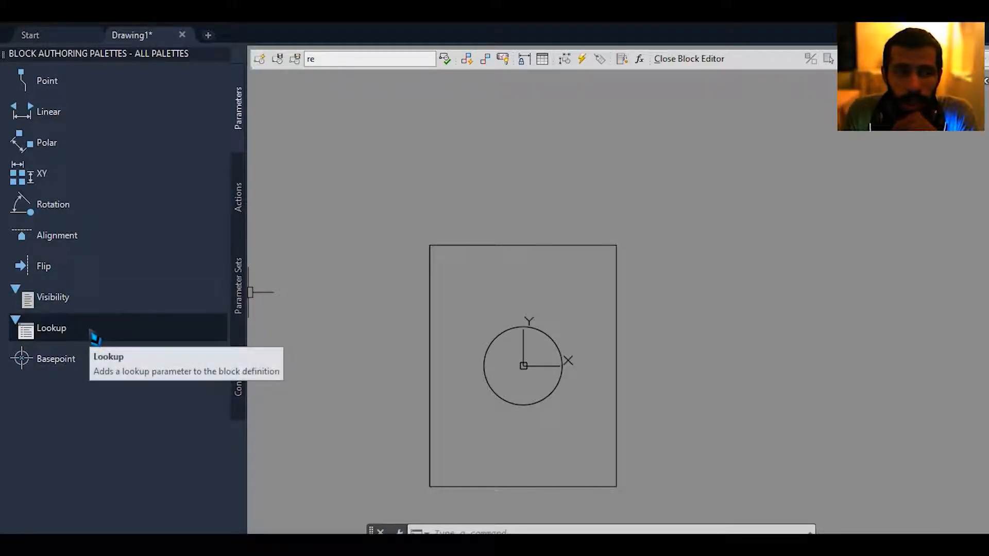
middle_drag(489, 192, 484, 224)
click(42, 174)
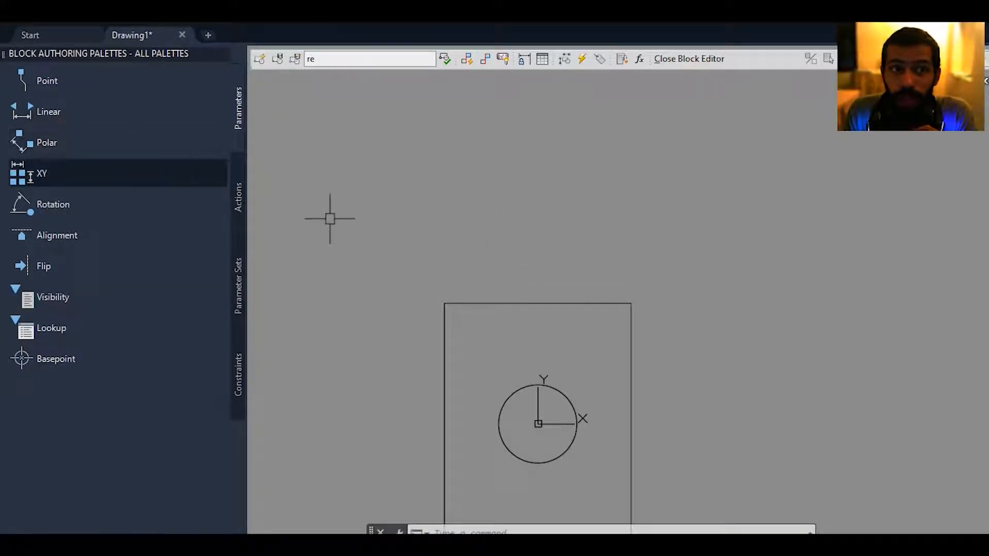
mouse_move(571, 419)
middle_down()
mouse_move(571, 343)
mouse_move(559, 356)
middle_up()
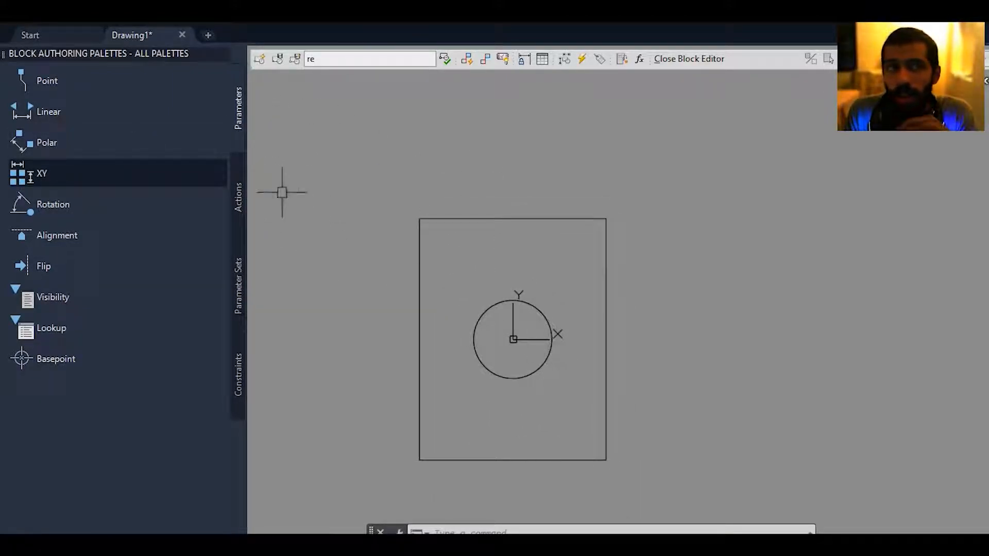
Add a Point parameter at the circle's upper quadrant and place its label outside the rectangle, up and to the right.
click(54, 82)
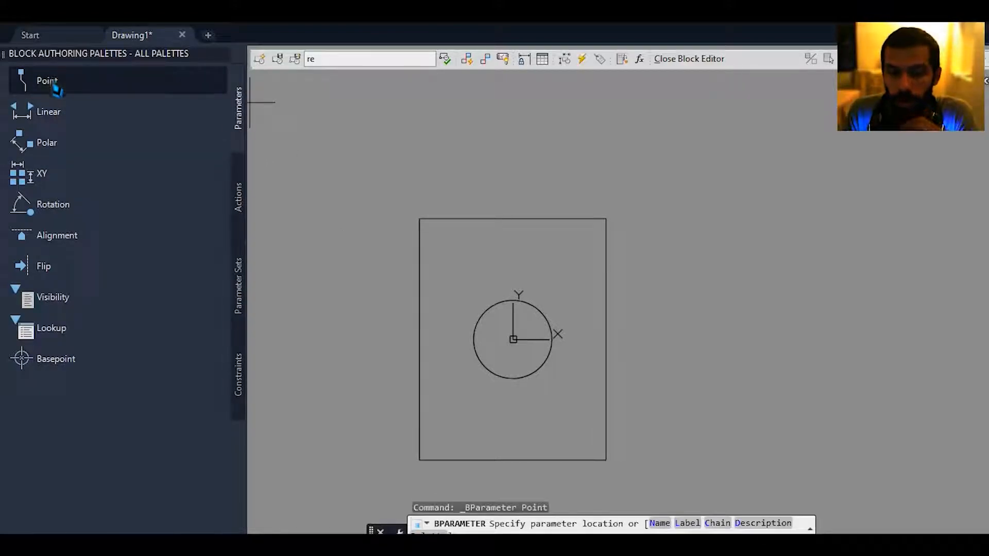
middle_drag(467, 233, 452, 258)
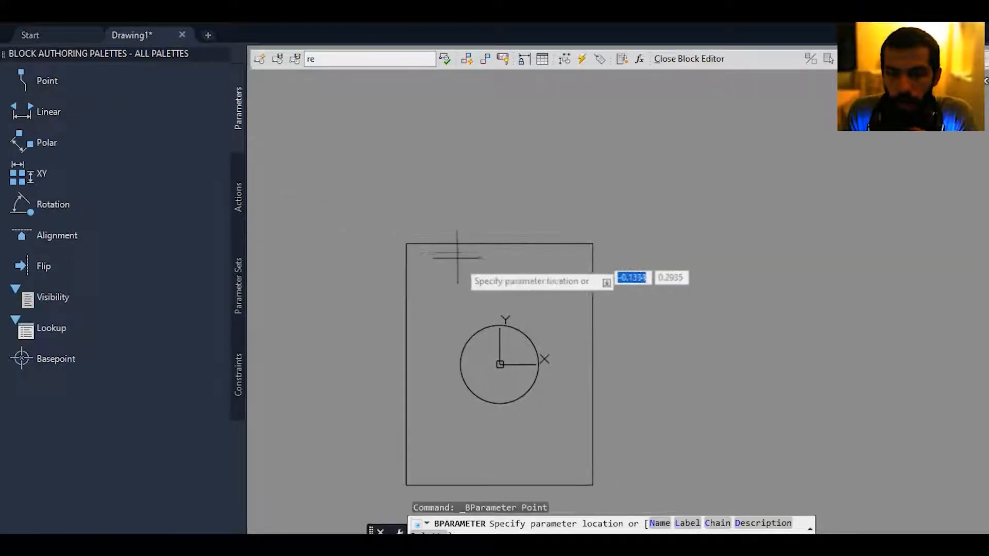
click(500, 325)
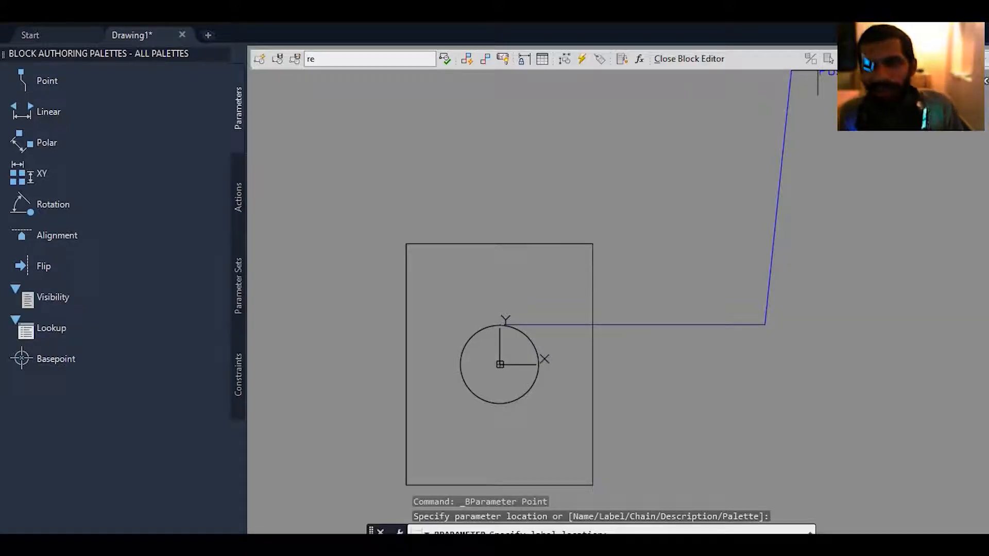
click(724, 233)
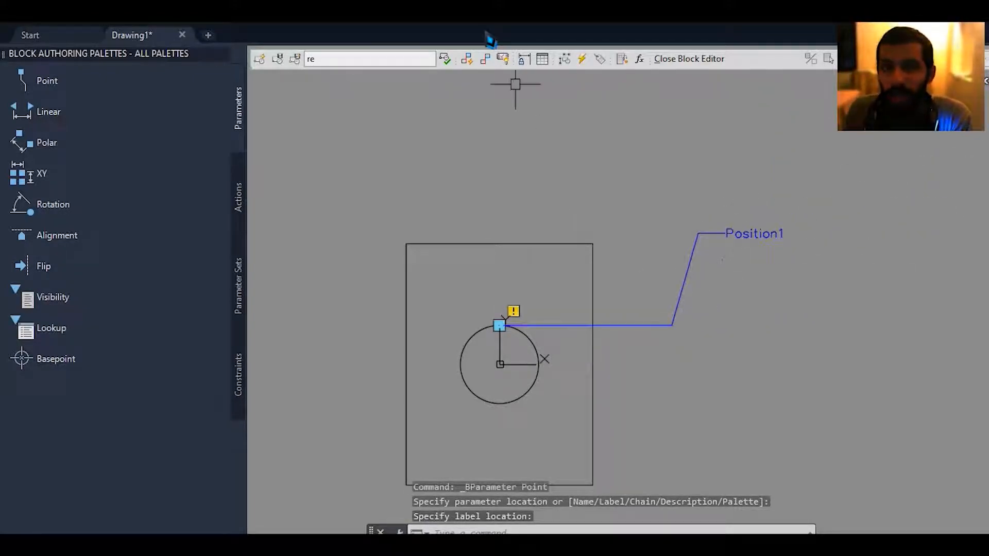
Add a Move action to the Position1 parameter with the circle as its selection set.
middle_drag(520, 236, 518, 205)
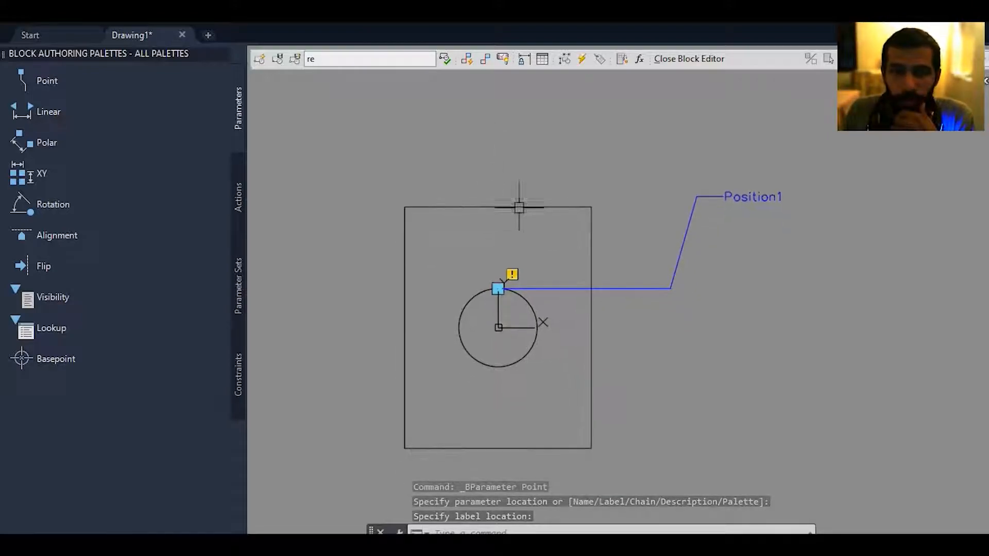
click(244, 185)
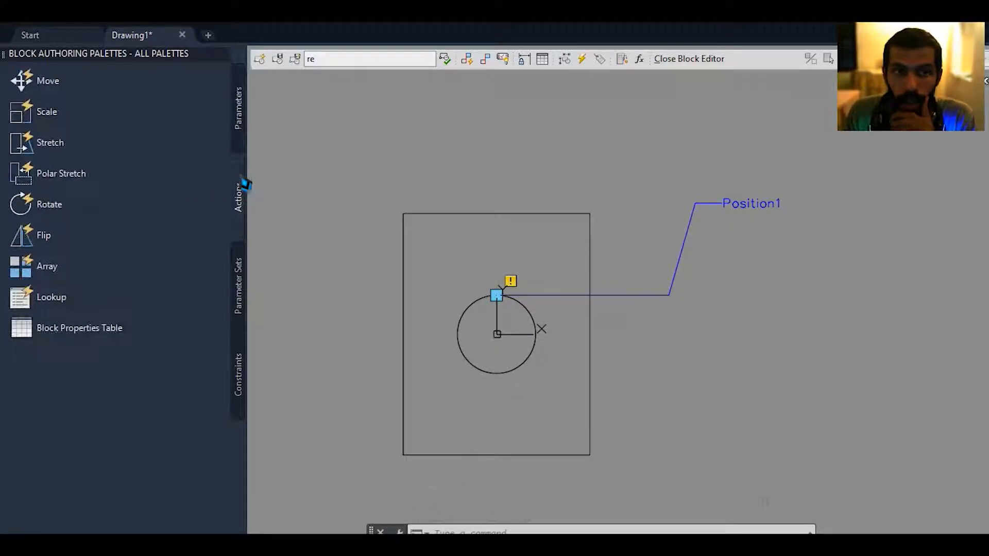
click(86, 85)
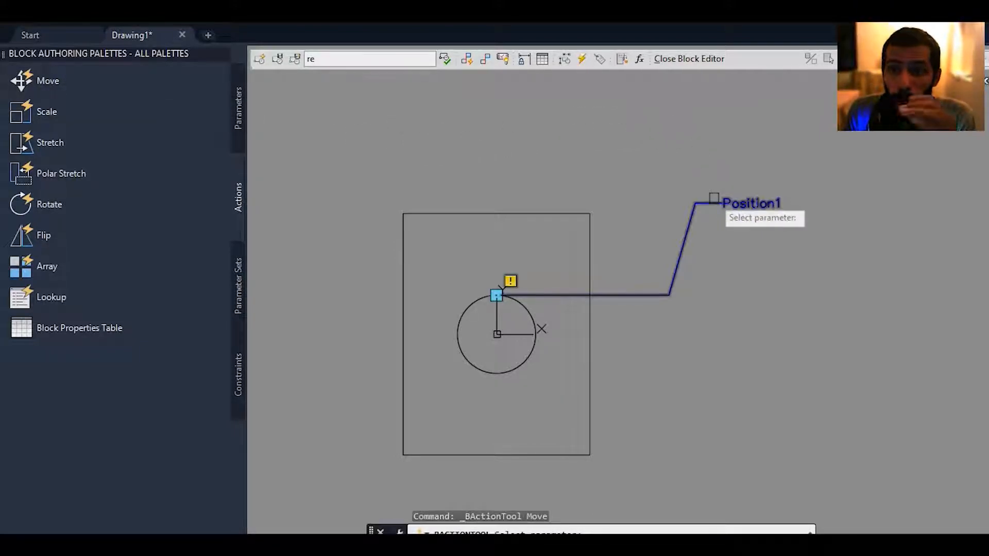
click(719, 201)
click(521, 308)
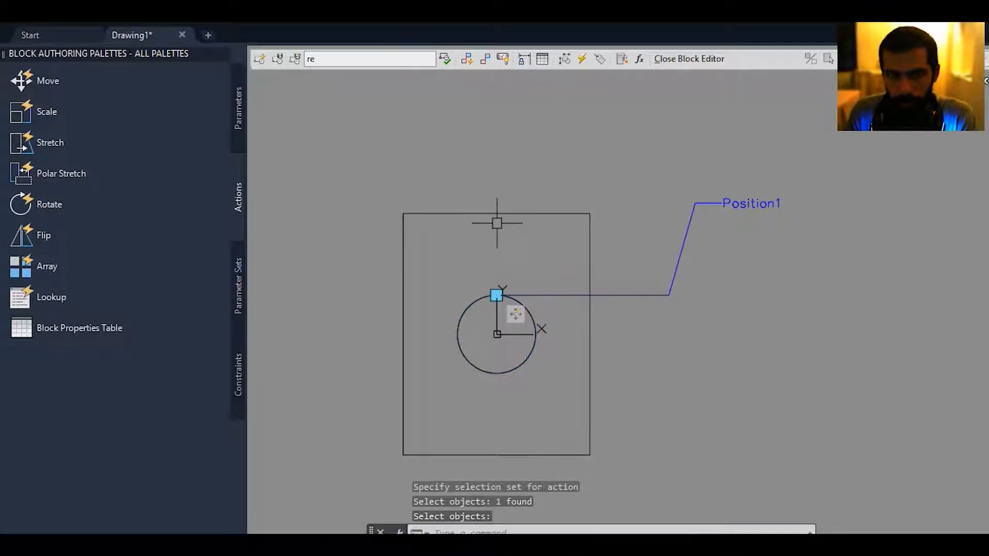
Open the edited block in a test block window.
text(btest)
key(Return)
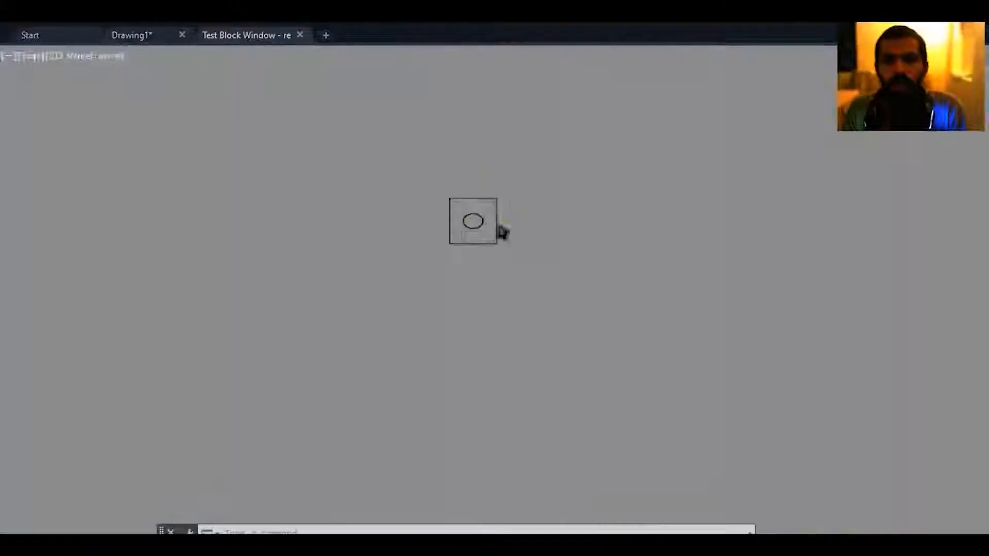
Test the Move action by moving the circle with its point grip to outside the rectangle's upper right corner.
click(488, 339)
middle_drag(513, 315, 508, 329)
scroll(416, 306, up, 4)
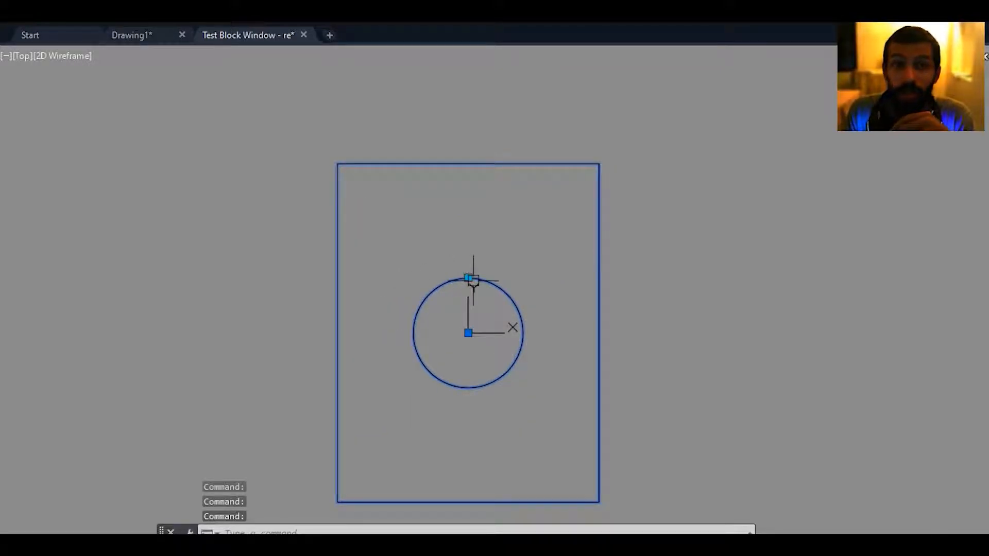
click(469, 278)
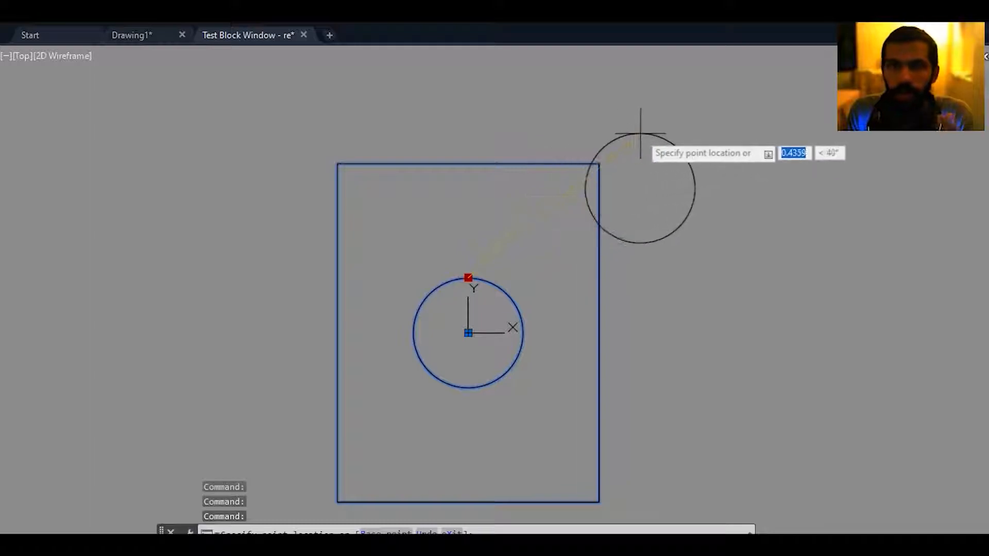
click(694, 149)
Try moving the whole block down and to the right by its base point grip, and close the test block window.
middle_drag(580, 218, 581, 158)
click(470, 274)
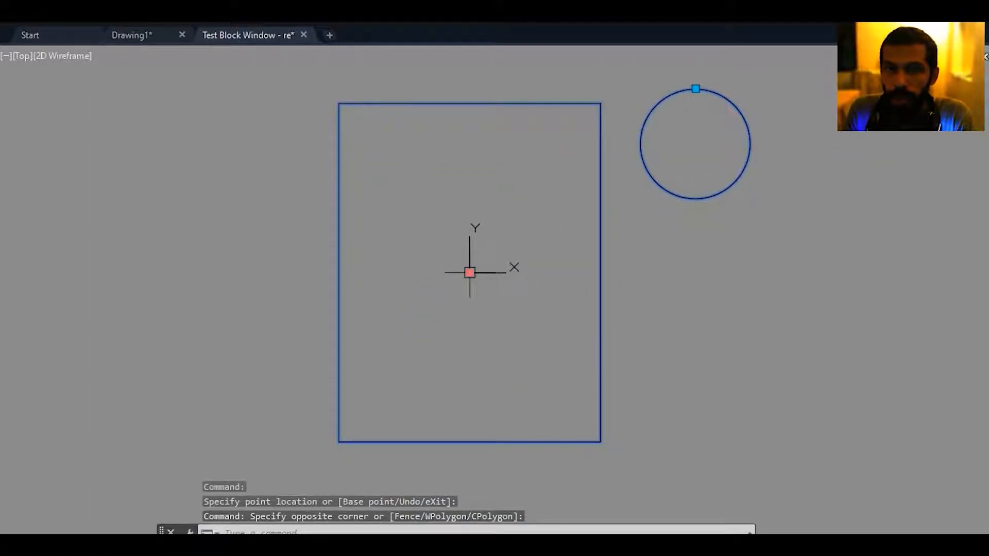
click(470, 273)
middle_drag(524, 331, 502, 353)
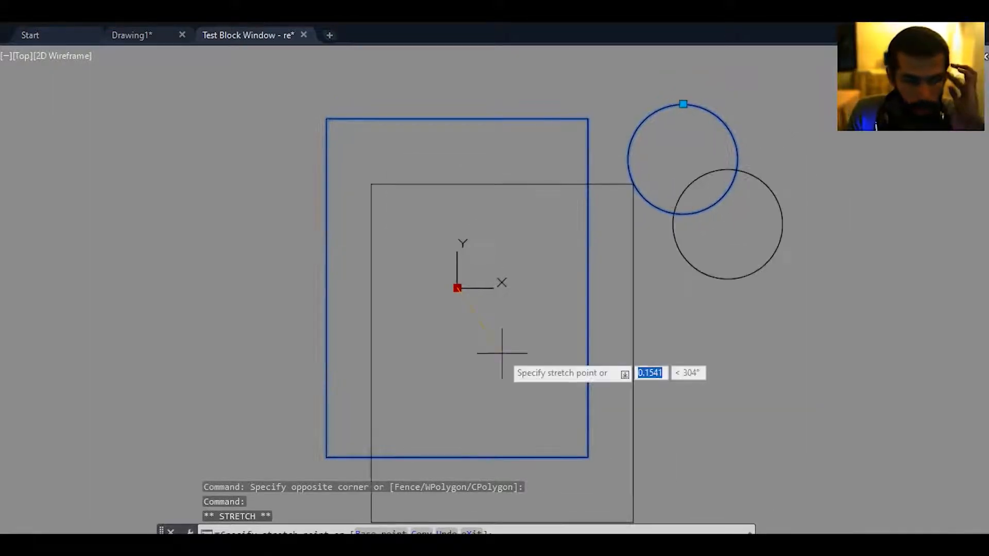
key(Escape)
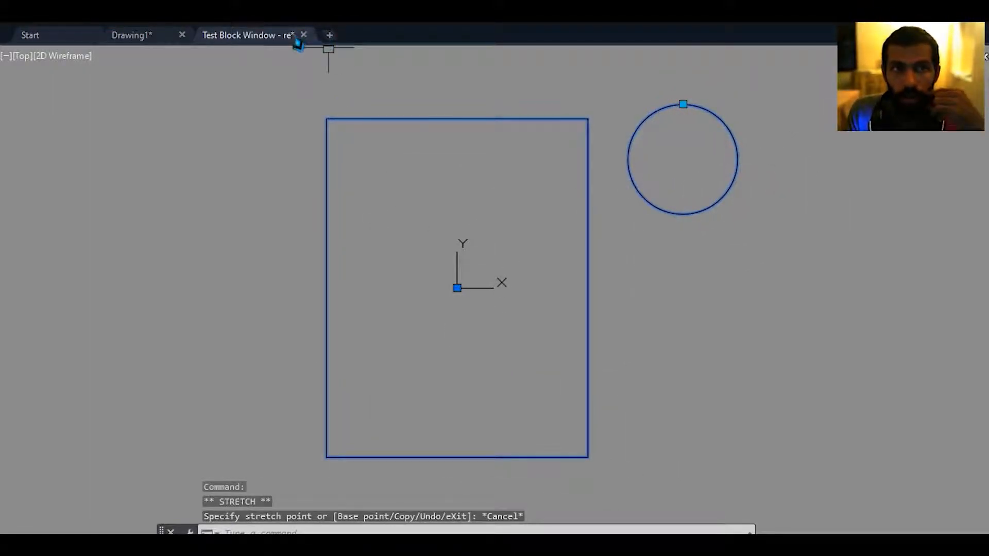
click(304, 34)
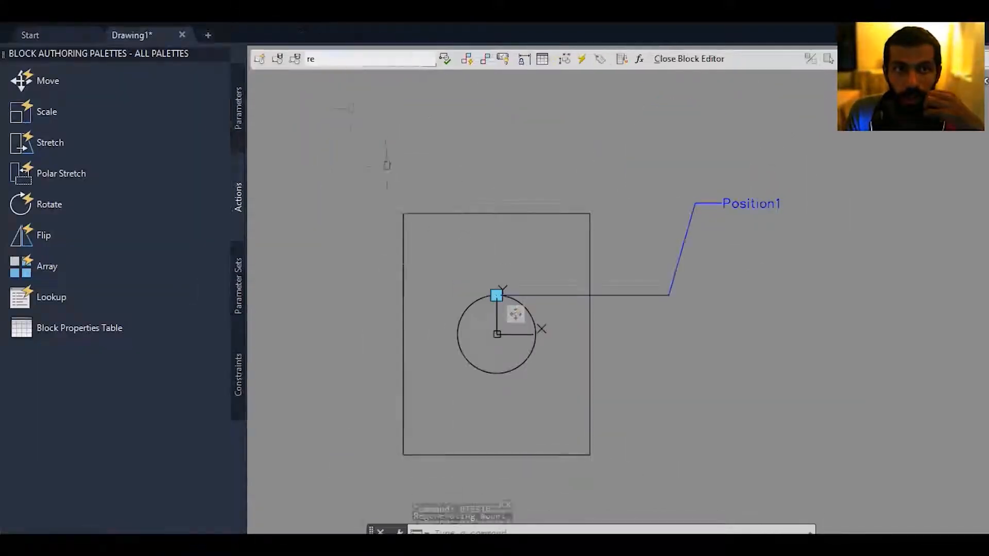
Delete the Position1 parameter from the block.
click(701, 280)
click(590, 221)
key(Delete)
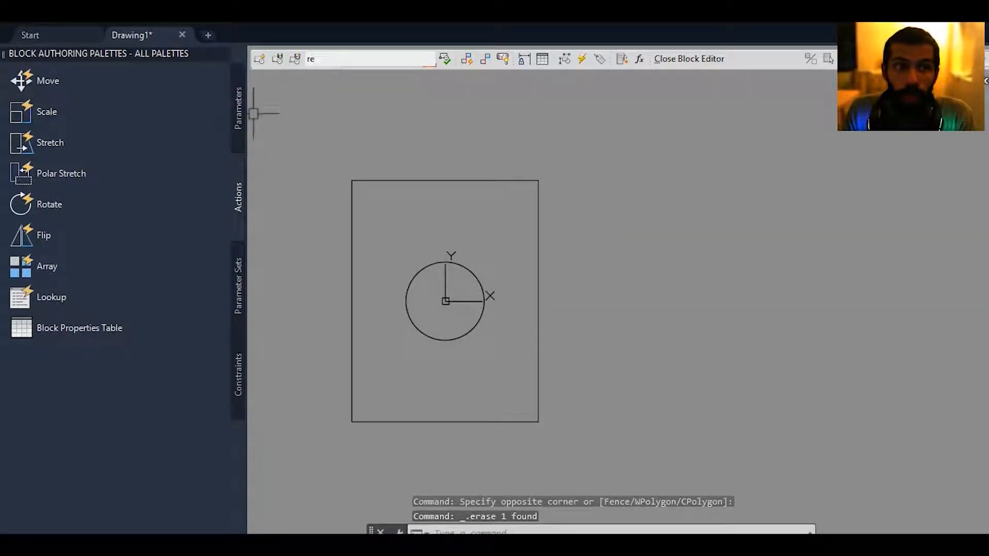
Add a Linear parameter from the circle's left quadrant to its right quadrant, with its label below the circle.
click(241, 108)
click(239, 173)
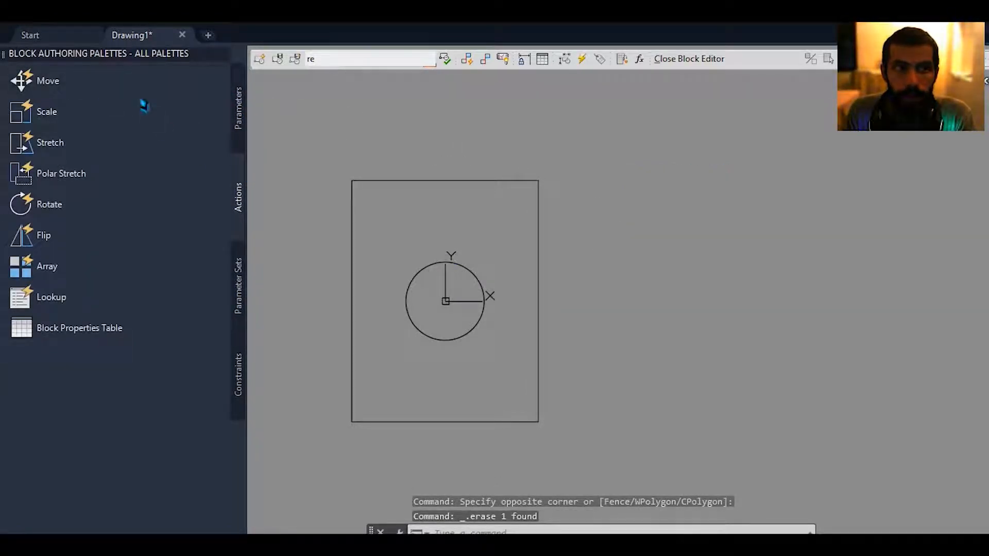
click(241, 109)
click(98, 113)
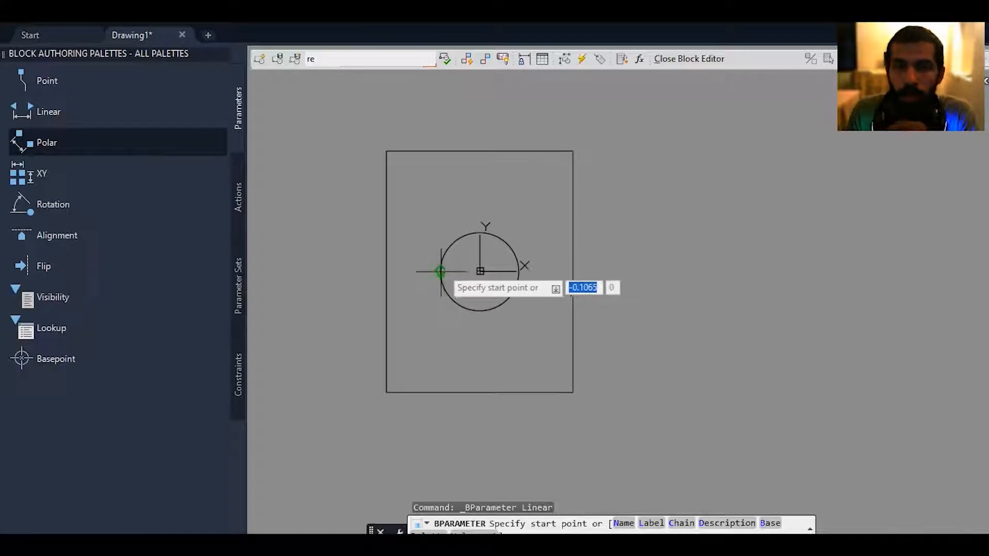
middle_drag(452, 275, 452, 284)
click(440, 281)
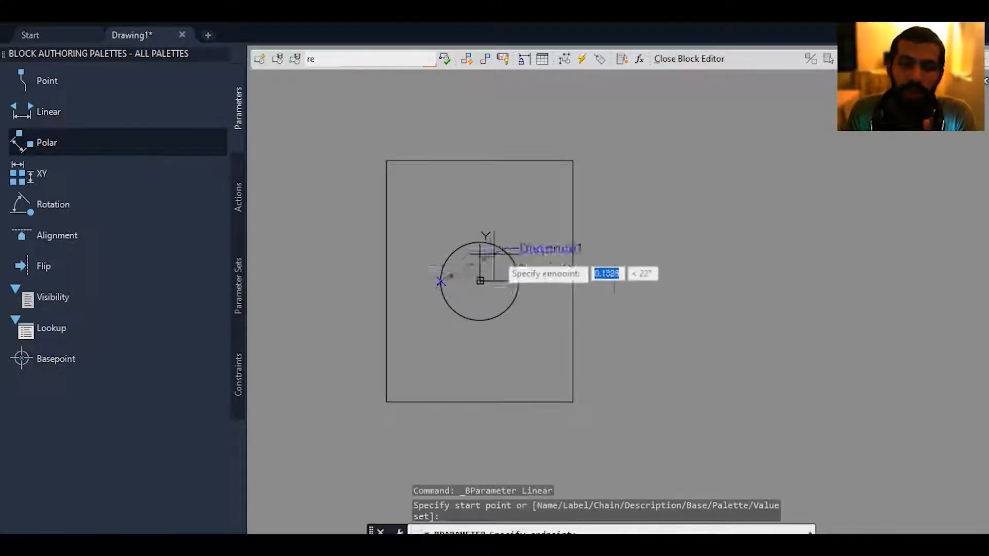
click(519, 281)
click(518, 342)
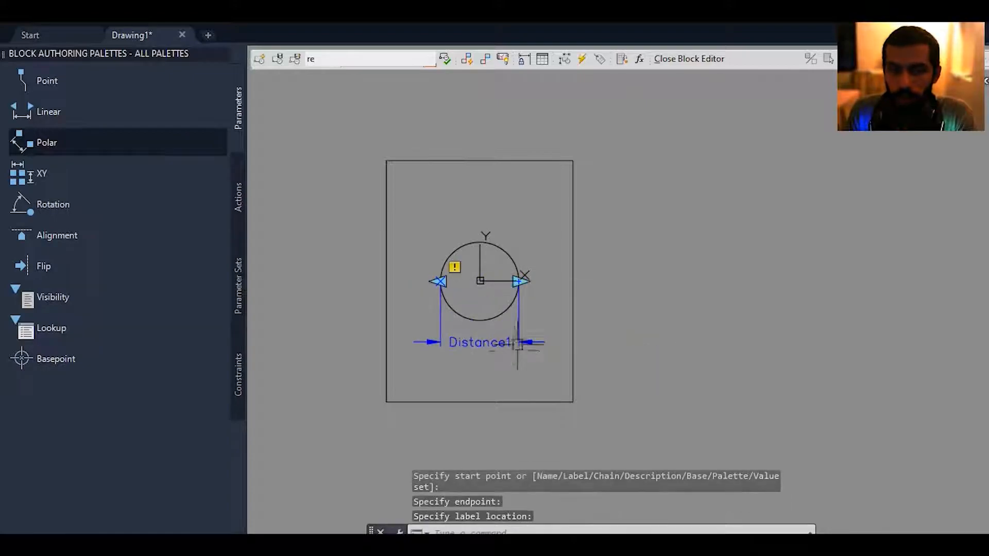
Add a Move action to the Distance1 parameter, associated with its right end point and with the circle as selection set.
scroll(453, 344, up, 2)
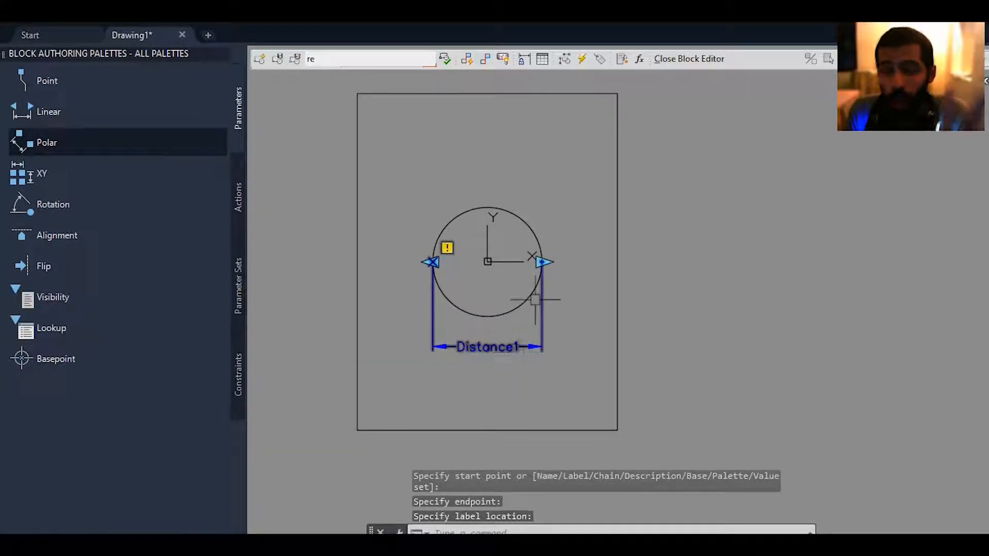
click(238, 196)
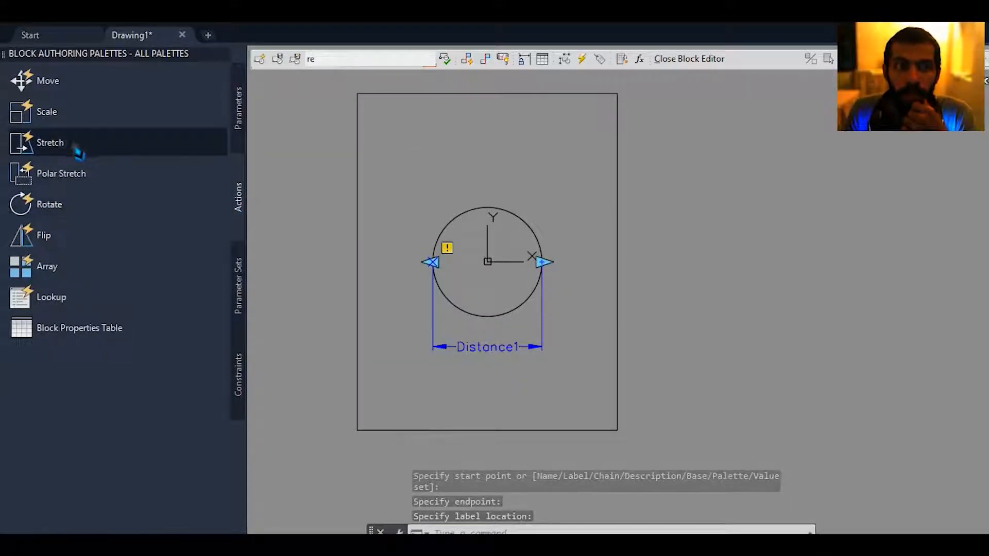
click(62, 85)
click(521, 353)
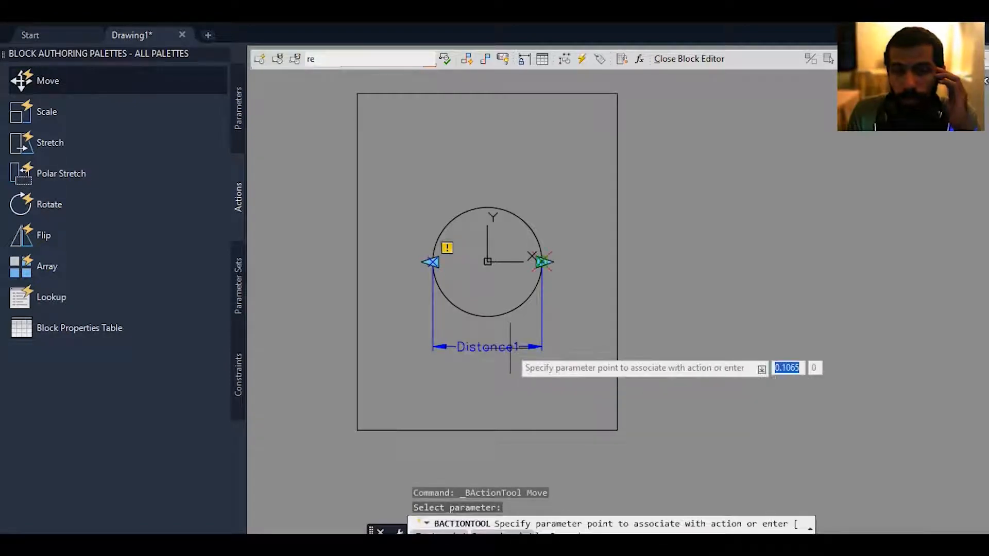
middle_drag(515, 229, 517, 247)
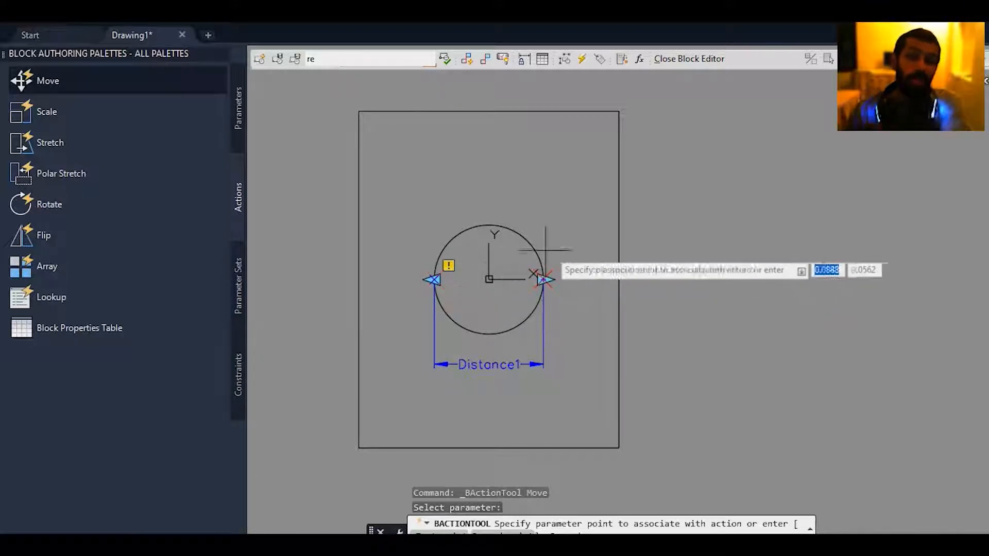
click(564, 281)
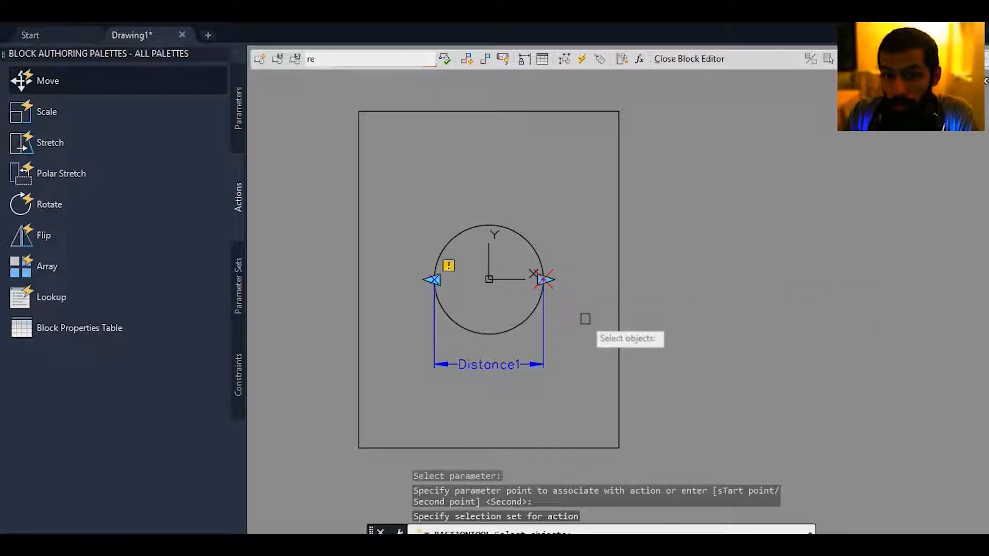
click(534, 241)
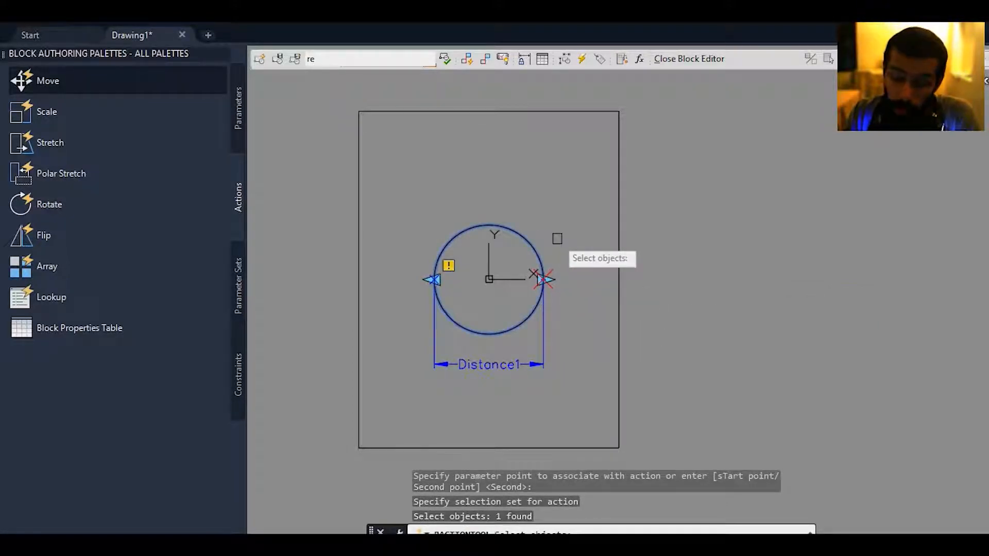
key(Return)
Try moving the circle horizontally to the right of the rectangle with its linear grip in a test block window, and close it.
text(b)
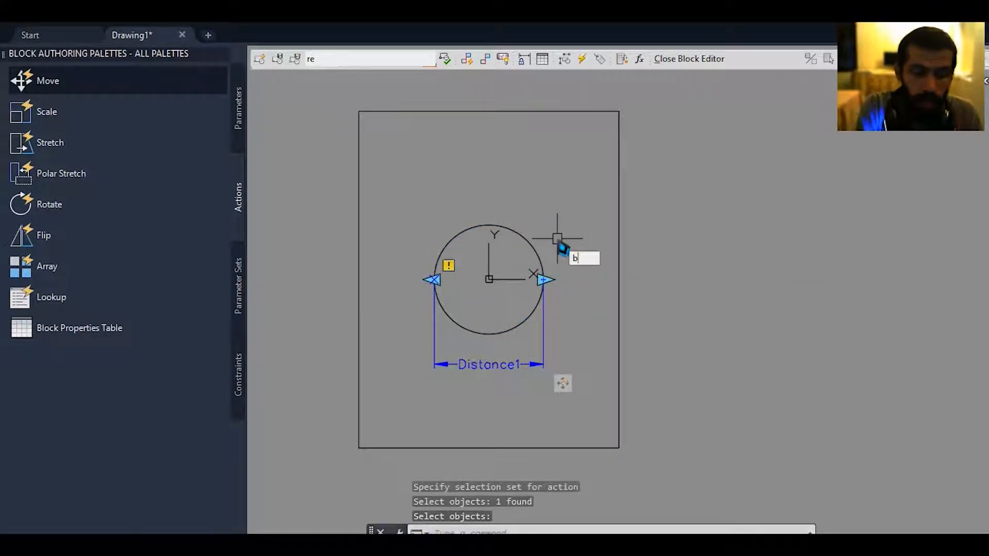
key(Return)
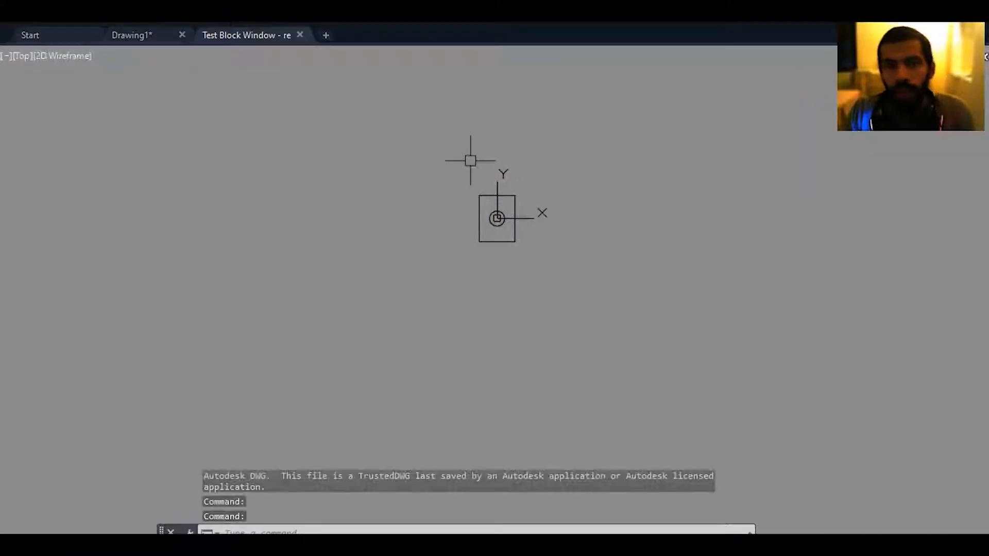
click(509, 270)
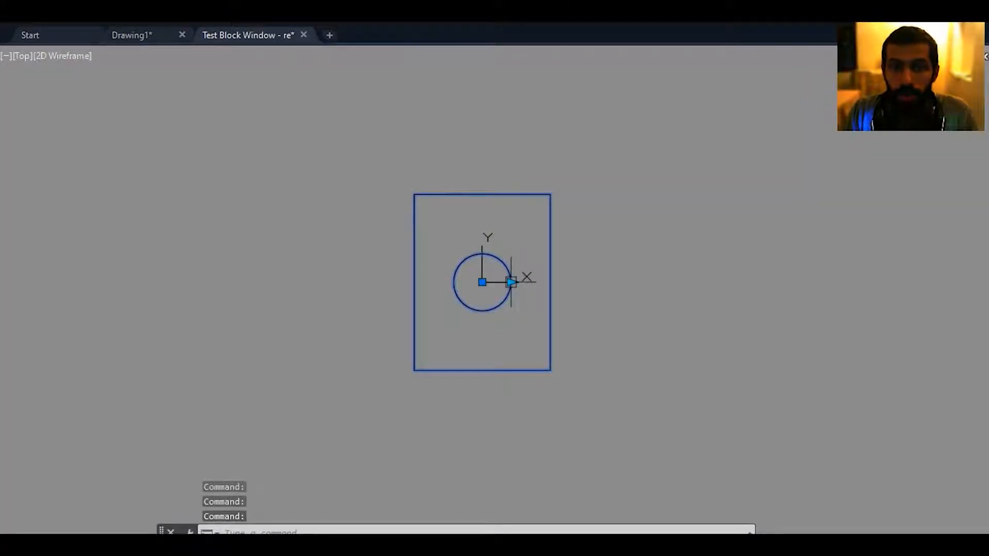
click(510, 282)
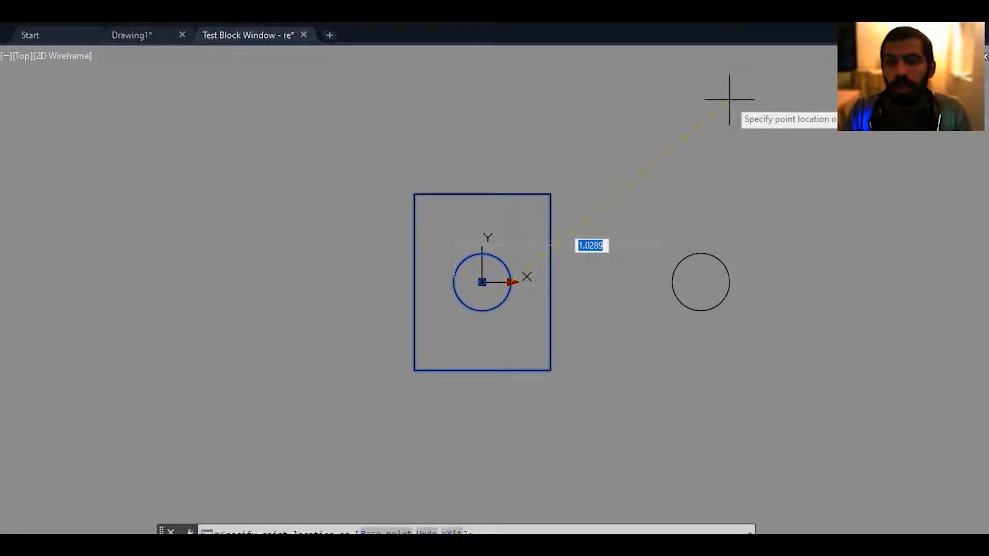
key(Escape)
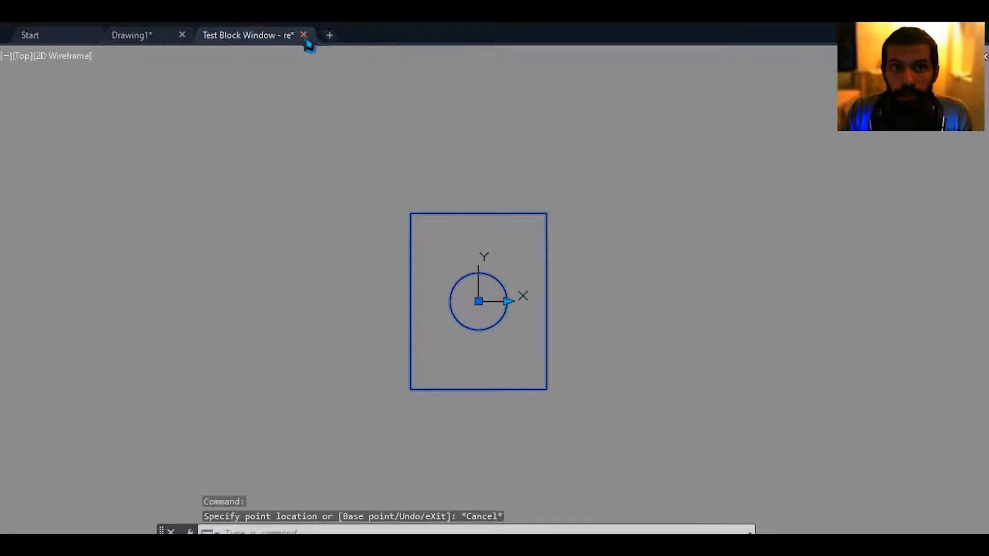
click(304, 35)
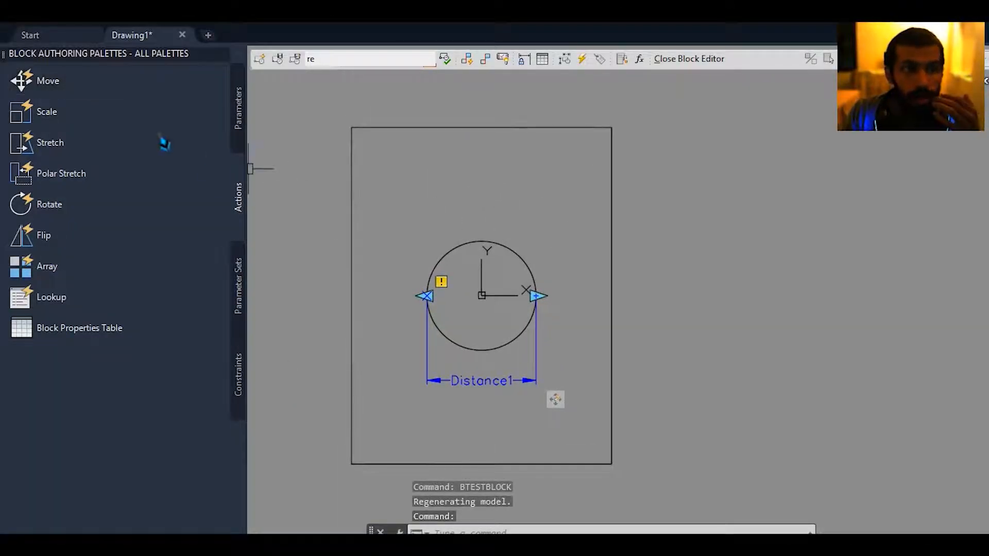
Delete the Distance1 parameter from the block.
click(479, 400)
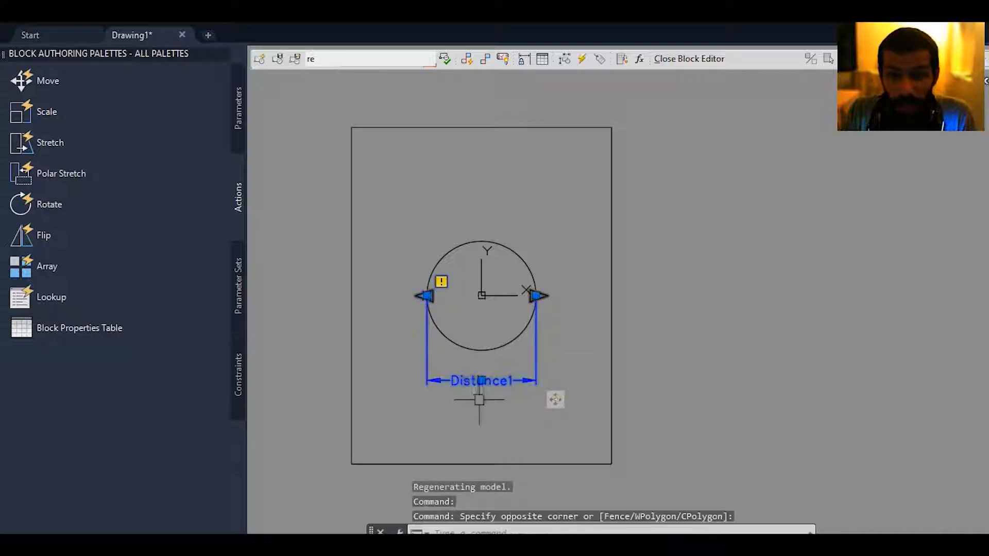
click(481, 397)
key(Delete)
Add a new Linear parameter between the circle's left and right quadrants and place its label just below the circle.
click(238, 108)
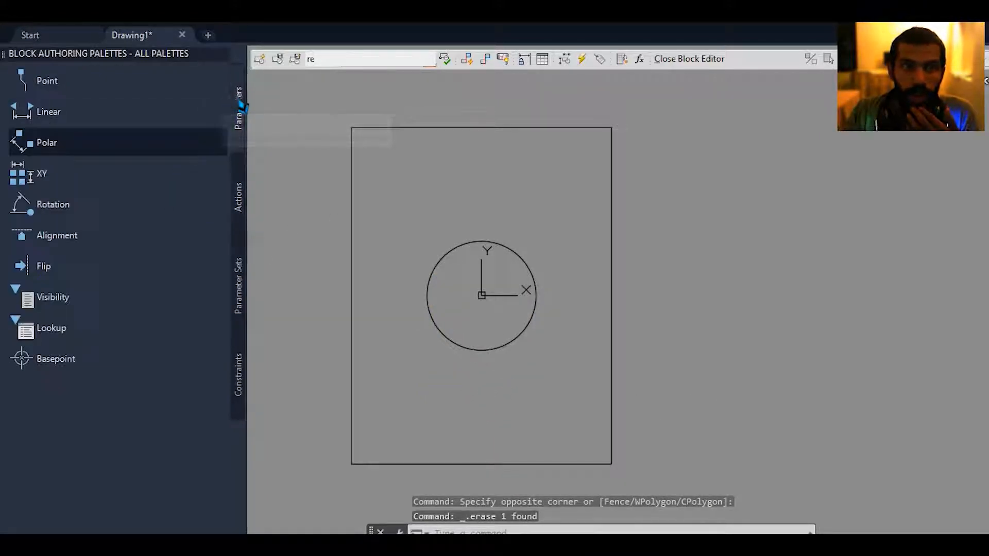
click(95, 118)
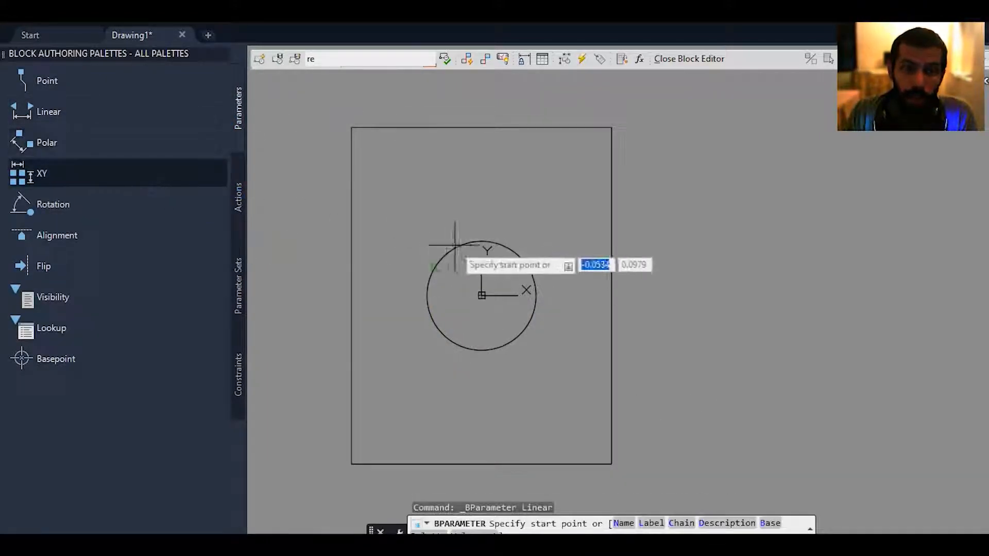
click(427, 295)
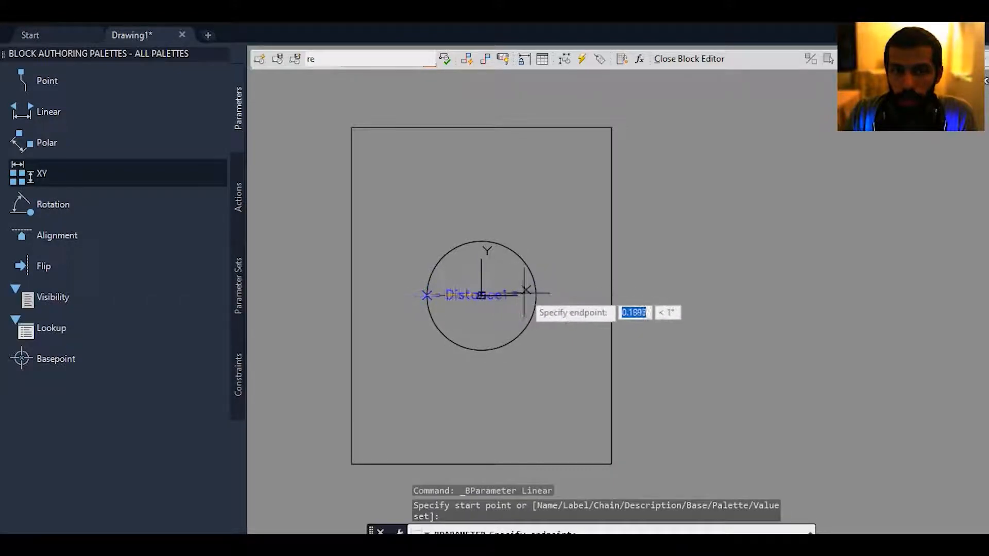
click(536, 295)
click(494, 377)
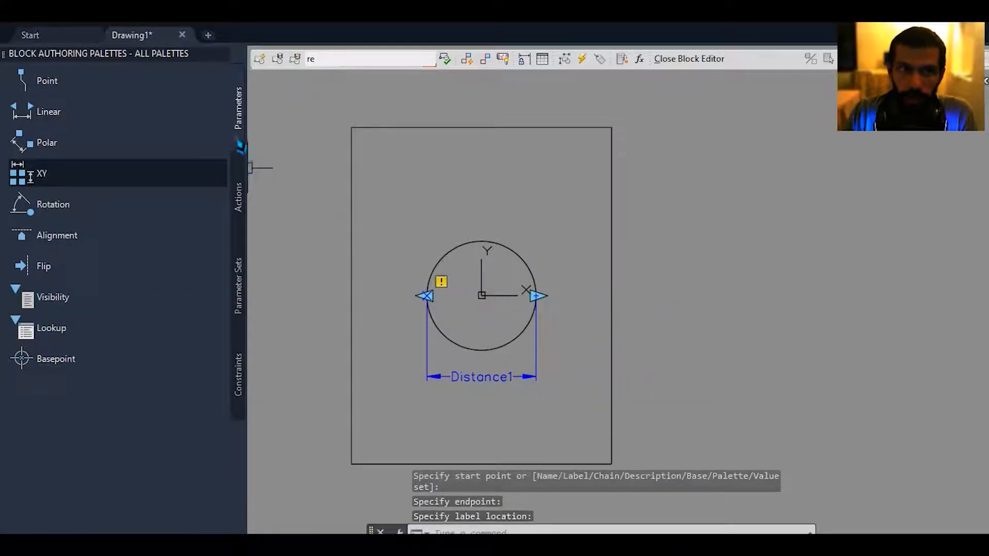
Add a Scale action to the Distance1 parameter with the circle as its selection set.
click(240, 201)
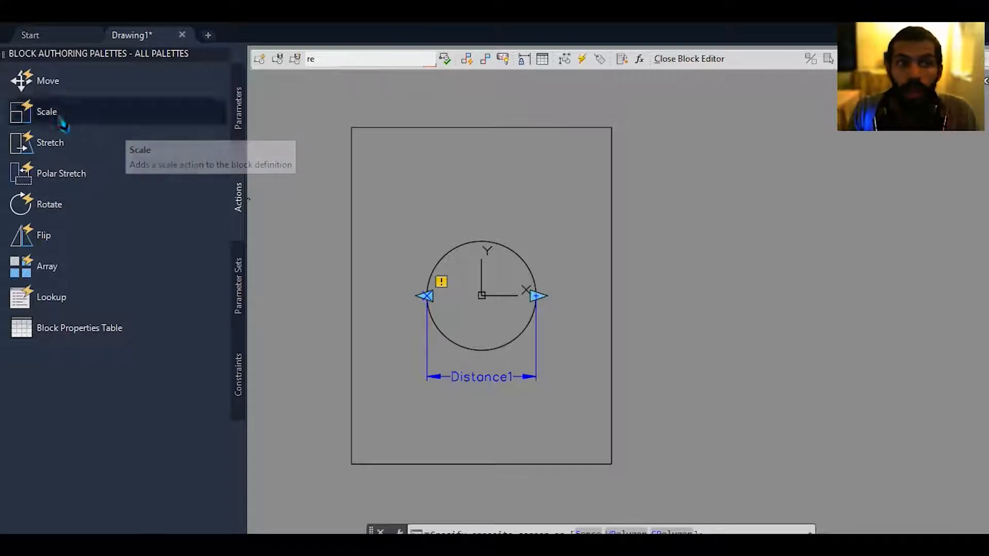
middle_drag(503, 268, 531, 250)
click(344, 214)
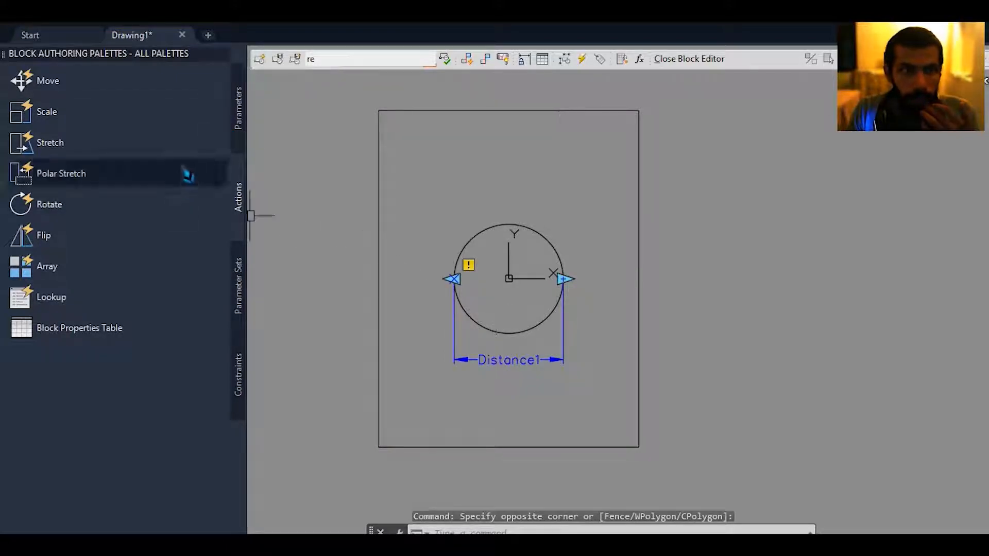
click(240, 106)
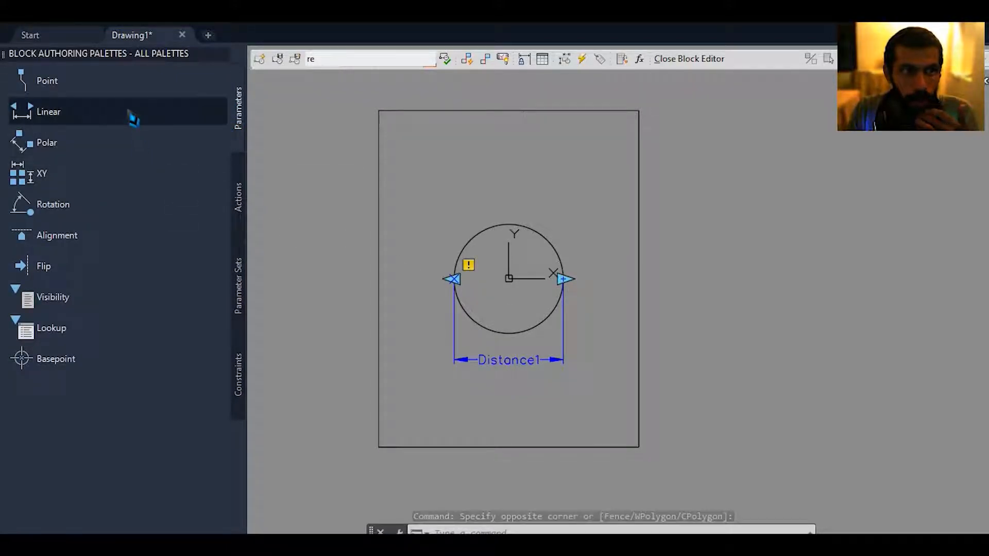
click(241, 194)
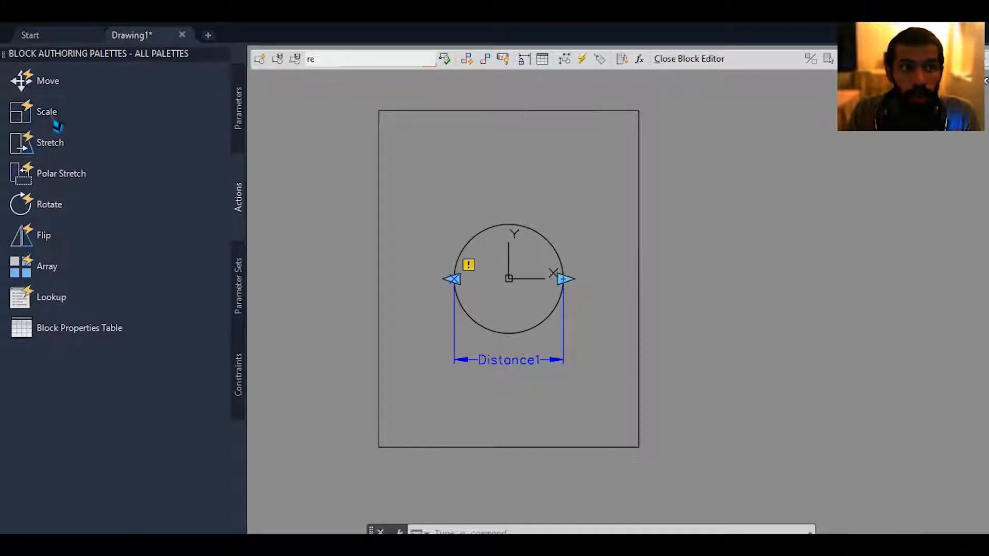
click(54, 123)
scroll(566, 367, up, 2)
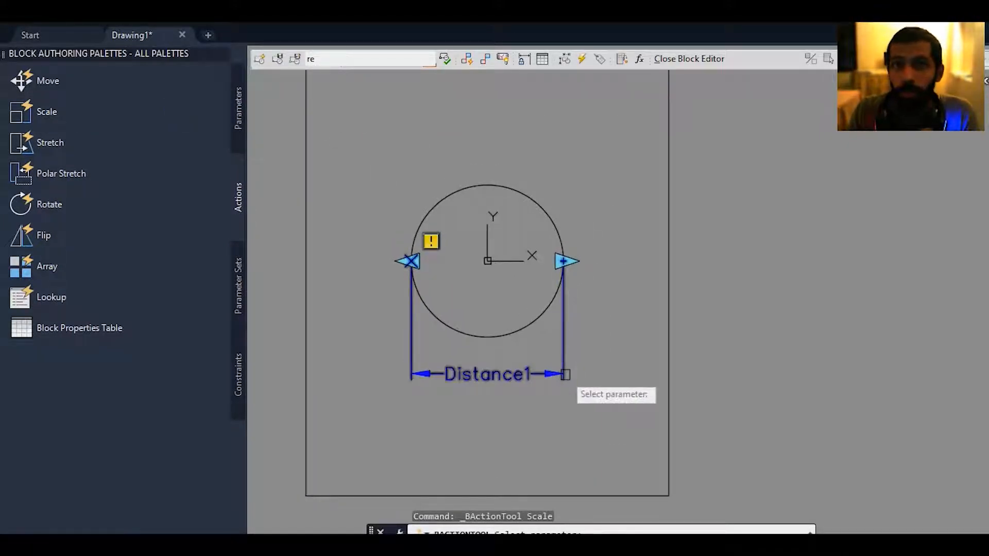
click(529, 377)
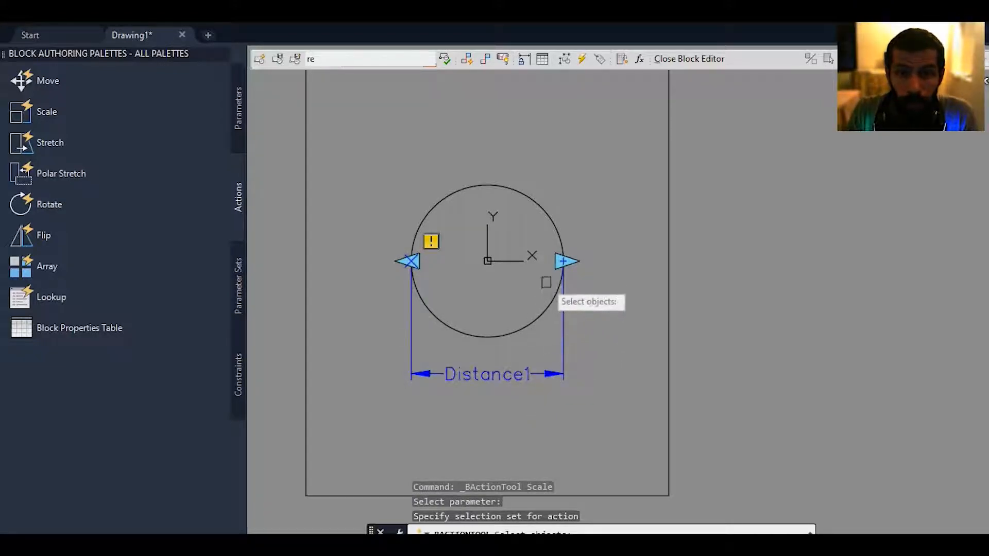
click(554, 226)
key(Return)
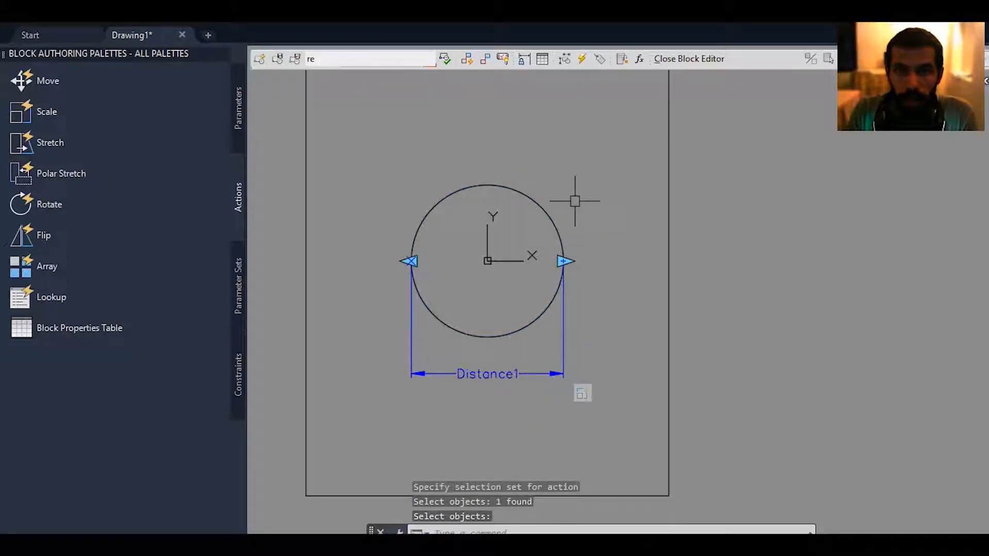
Try scaling the circle to a distance of 1 with its right linear grip in a test block window, undo it, and close the window.
middle_drag(507, 101, 509, 107)
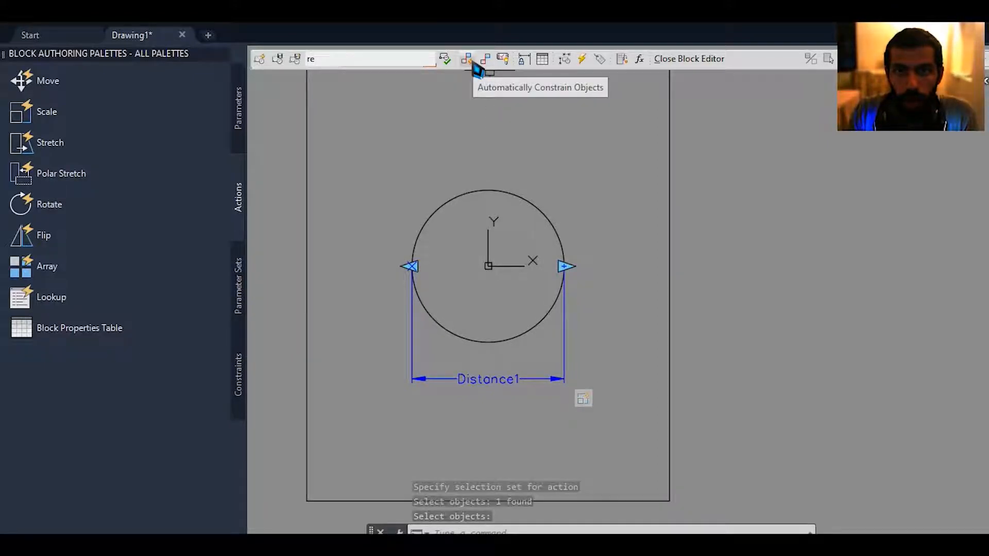
click(452, 72)
scroll(535, 176, up, 5)
click(499, 270)
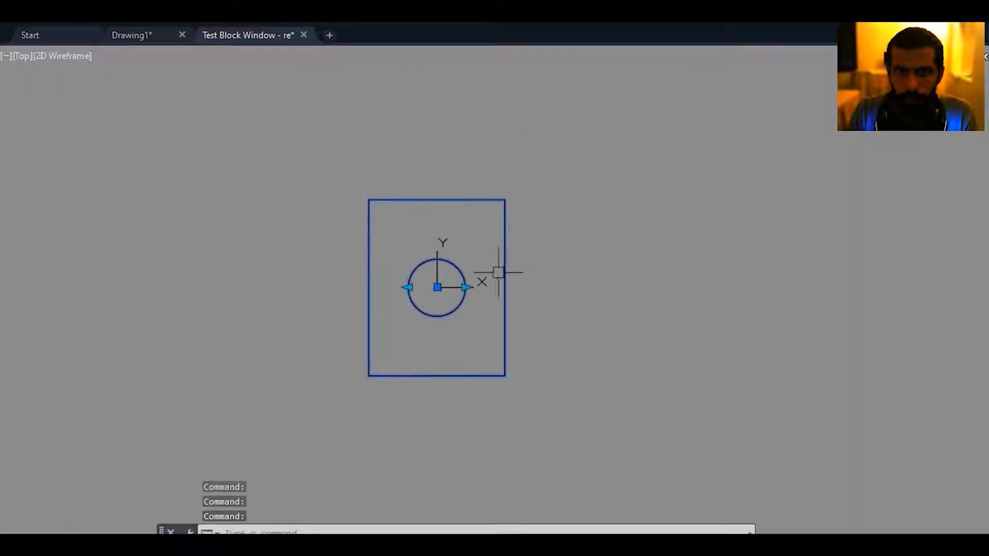
click(465, 287)
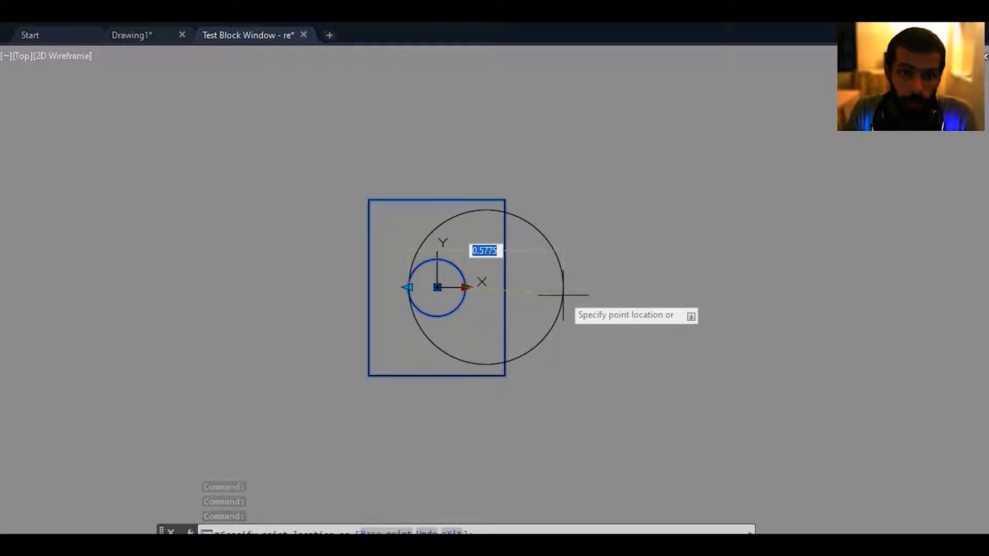
text(1)
key(Return)
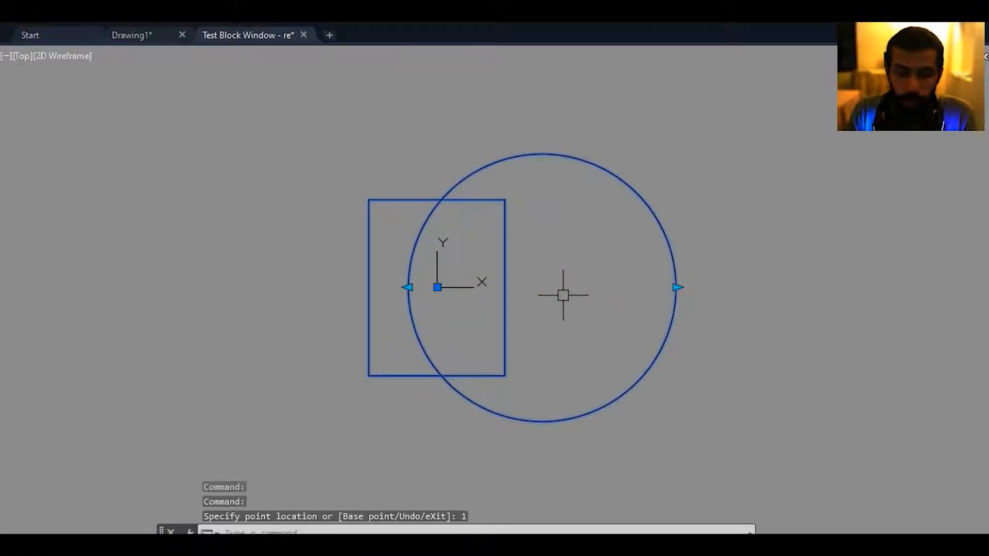
key(ctrl+z)
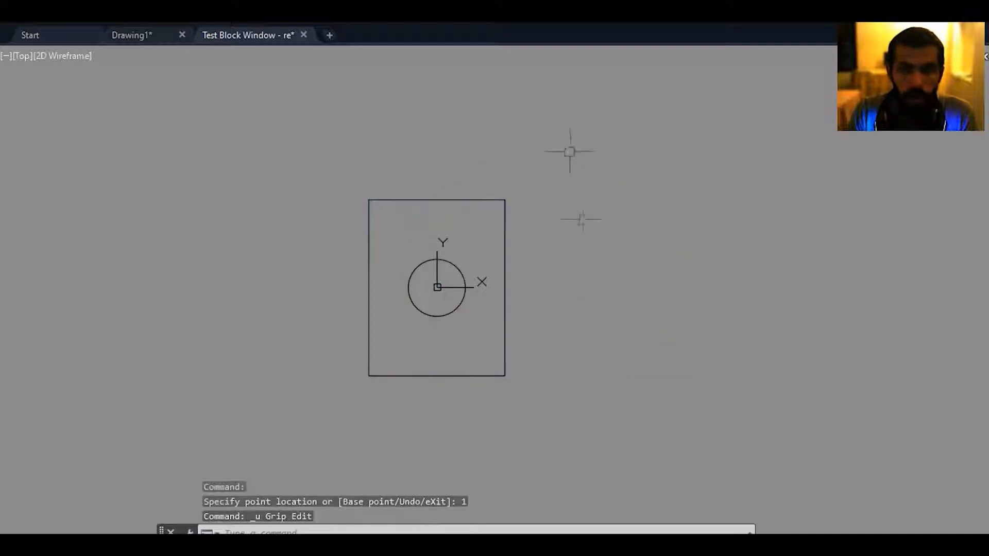
click(305, 36)
Delete the Distance1 parameter from below the circle.
click(549, 391)
click(516, 360)
key(Delete)
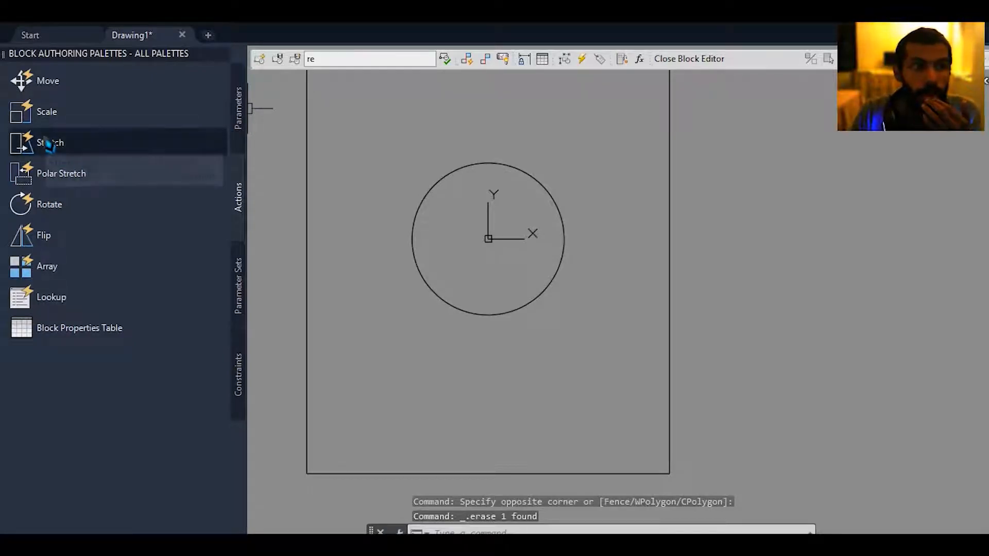
Add a Linear parameter from the rectangle's lower-left corner to its lower-right corner and place its label just below the bottom edge.
scroll(549, 281, down, 2)
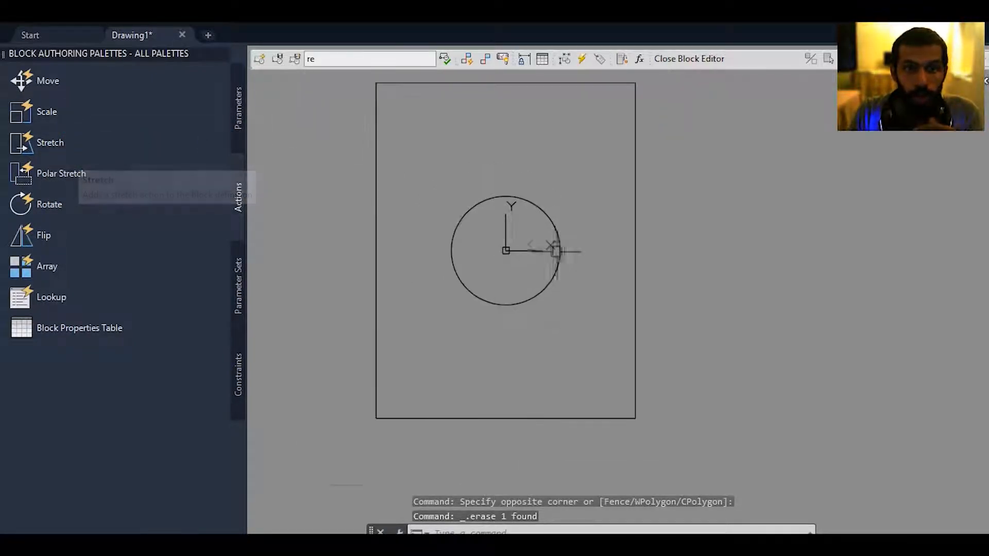
click(601, 312)
key(Escape)
middle_drag(575, 233, 536, 278)
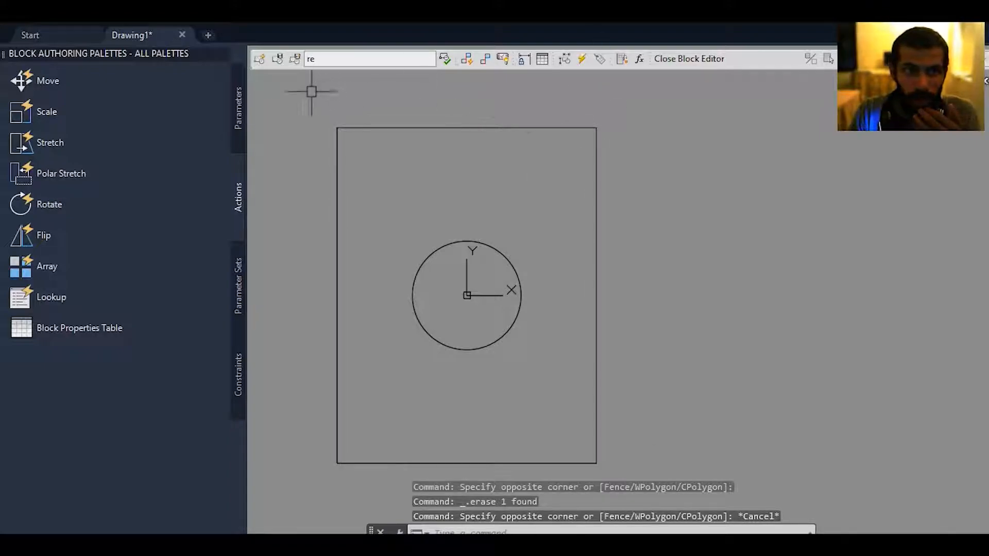
click(241, 122)
click(95, 115)
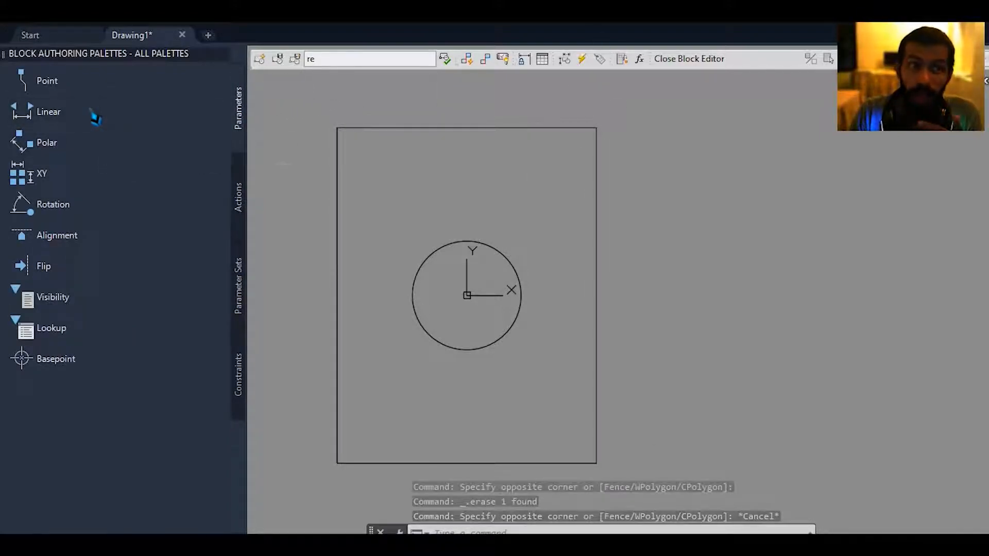
scroll(636, 250, down, 2)
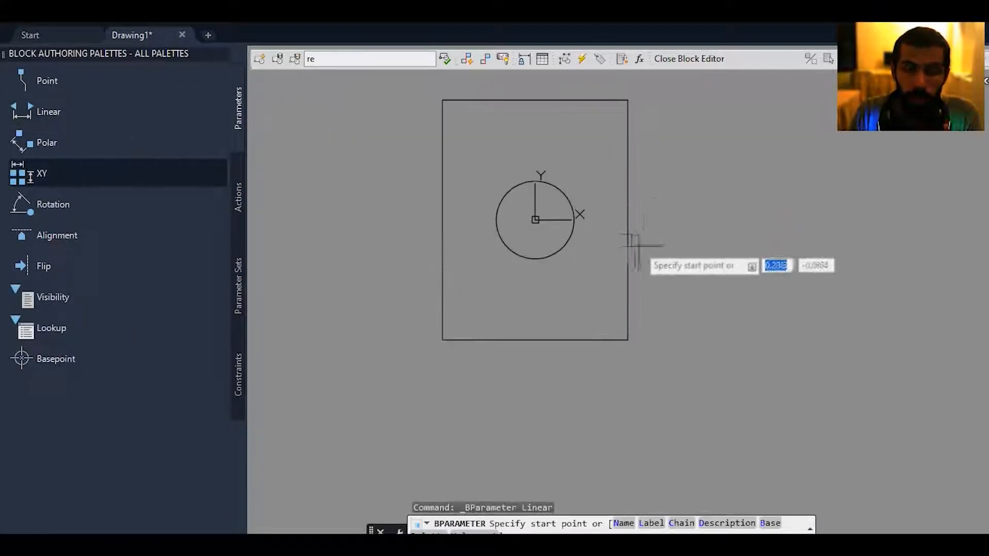
click(442, 339)
click(628, 339)
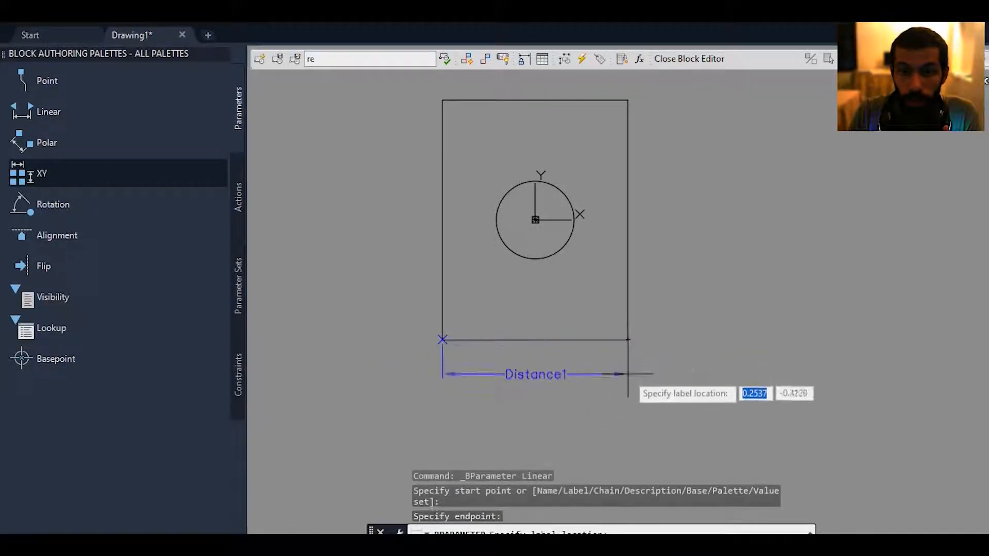
click(627, 376)
Add a Stretch action to Distance1 at its right end point, with a stretch frame around the rectangle's right side and the rectangle as selection set.
click(245, 206)
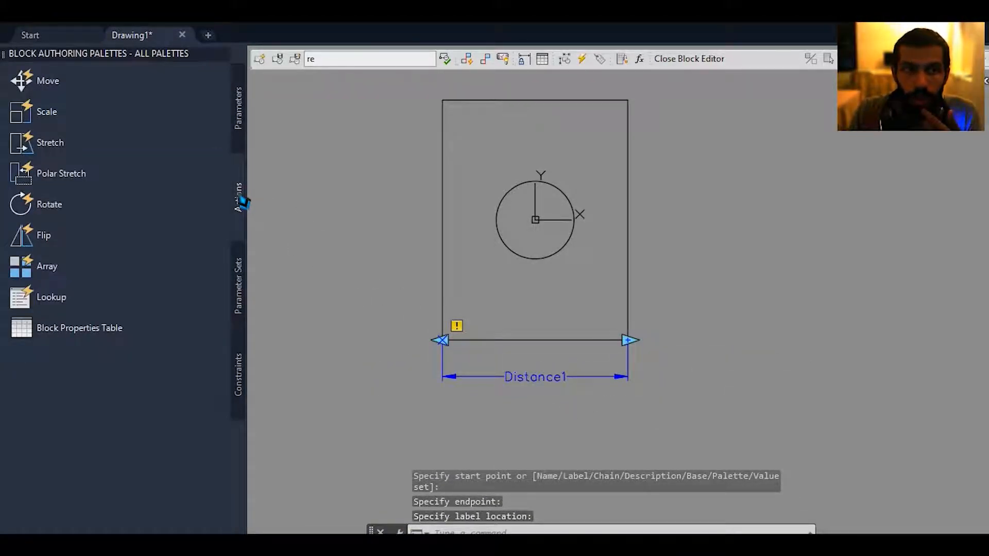
click(67, 142)
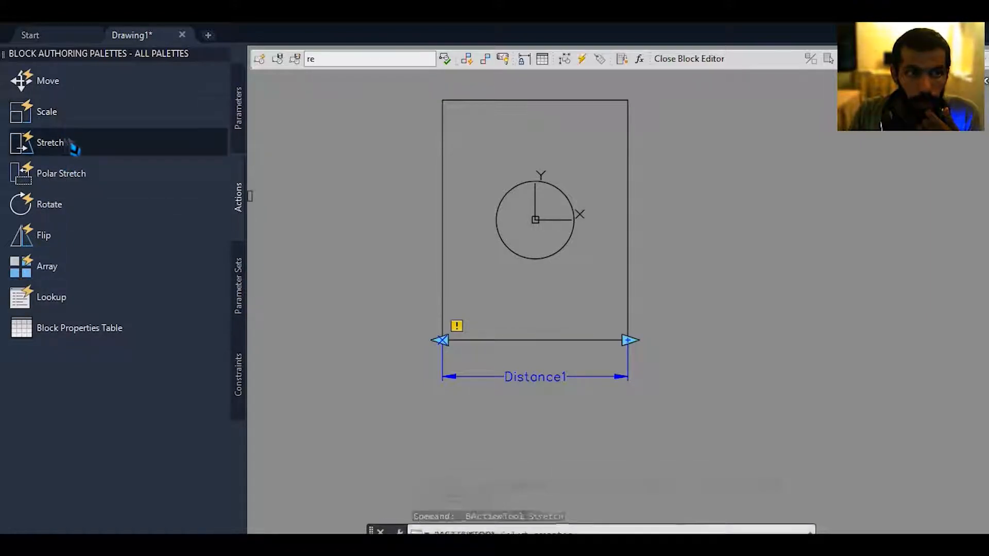
click(562, 378)
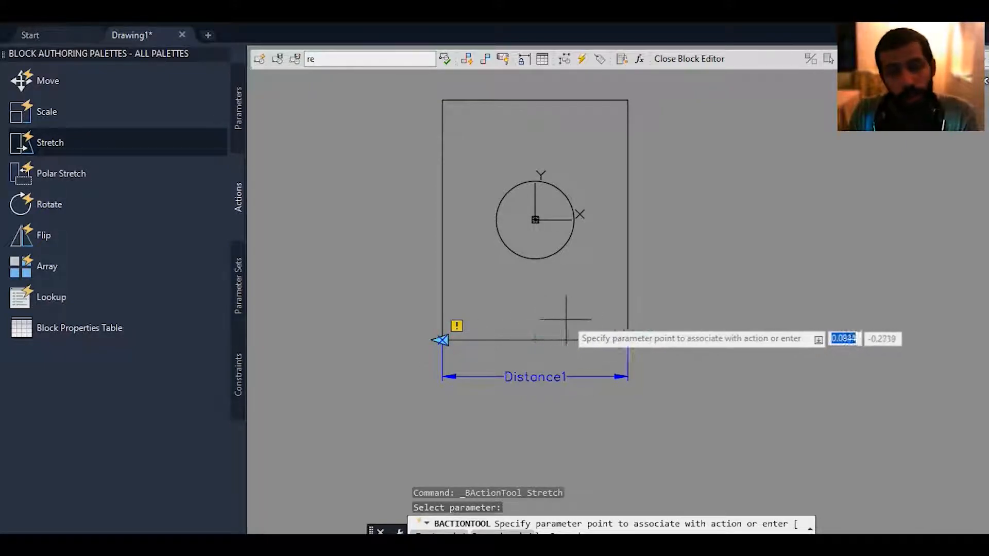
click(630, 340)
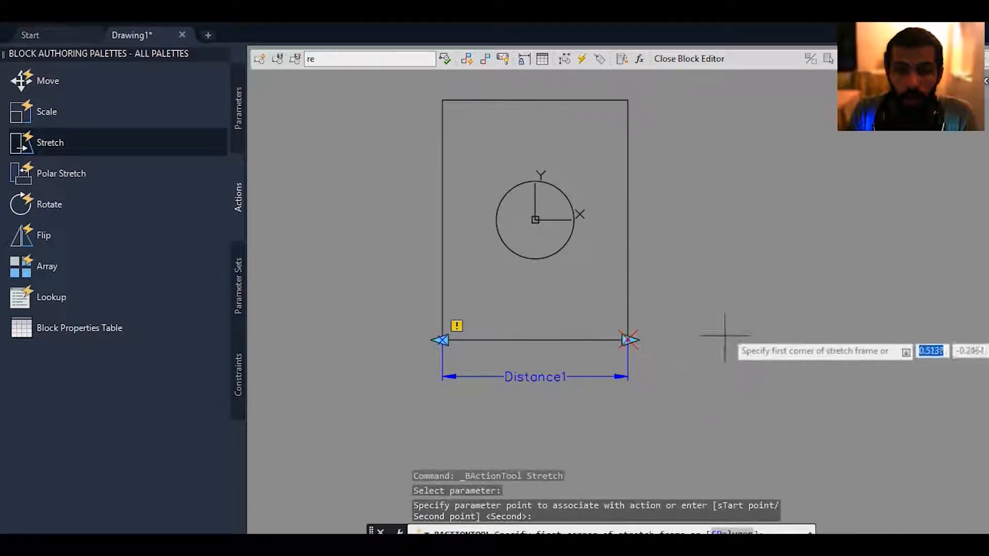
middle_drag(711, 309, 708, 326)
click(657, 89)
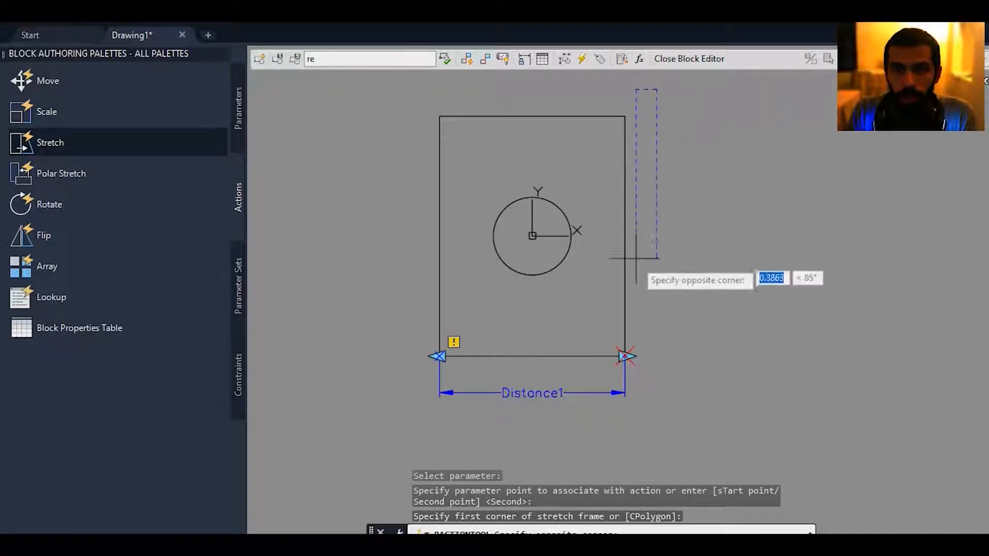
click(597, 446)
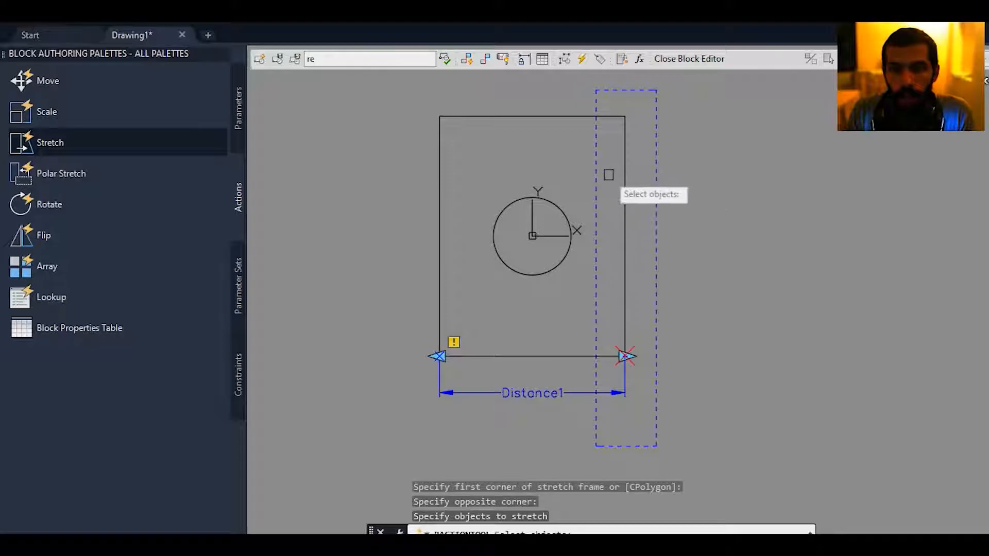
click(624, 176)
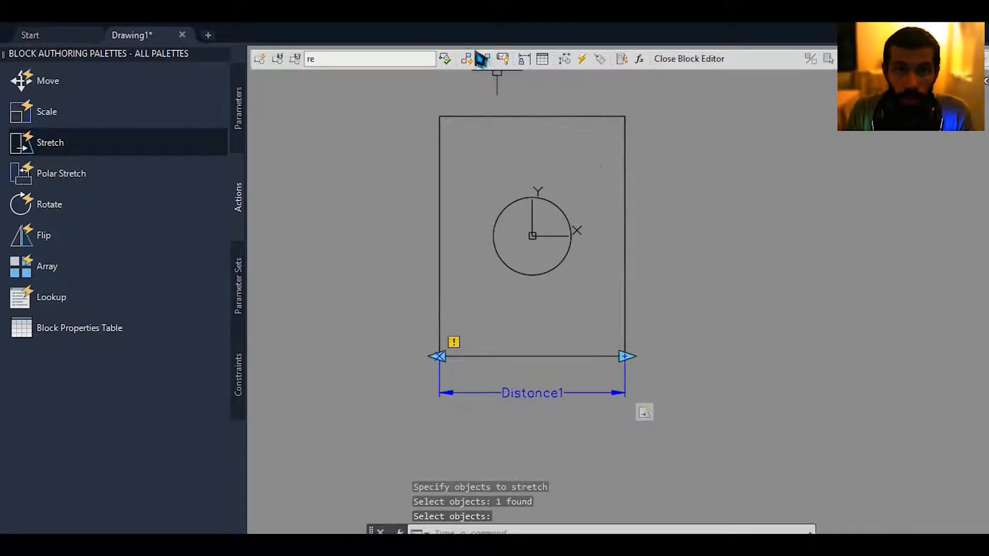
Try stretching the rectangle to the right with its linear grip in a test block window, cancel the stretch, and close the window.
click(445, 60)
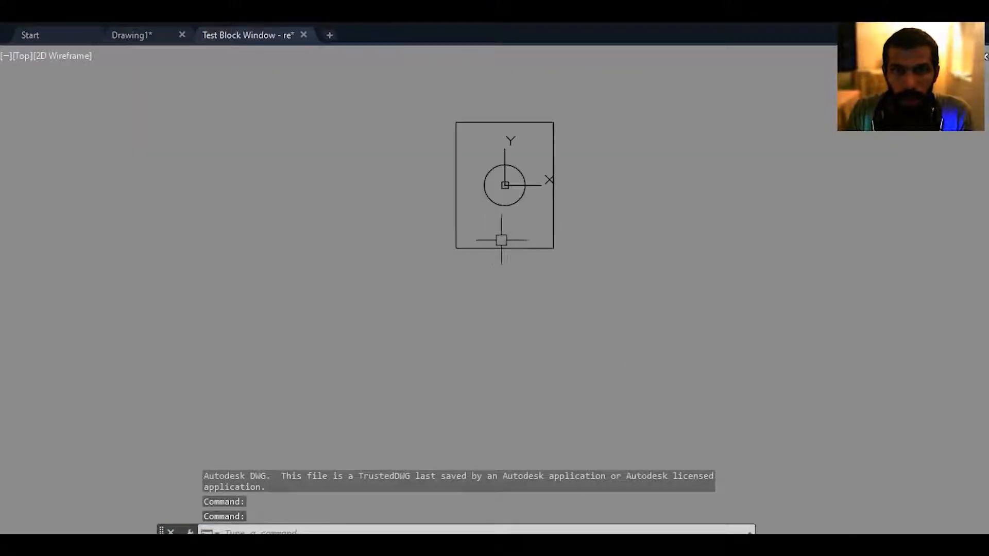
click(529, 249)
click(554, 249)
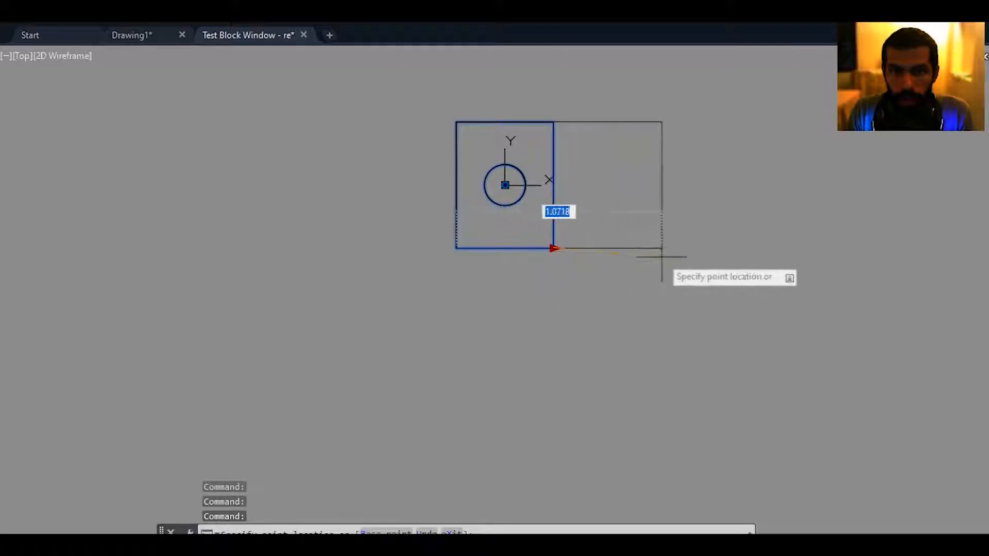
key(Escape)
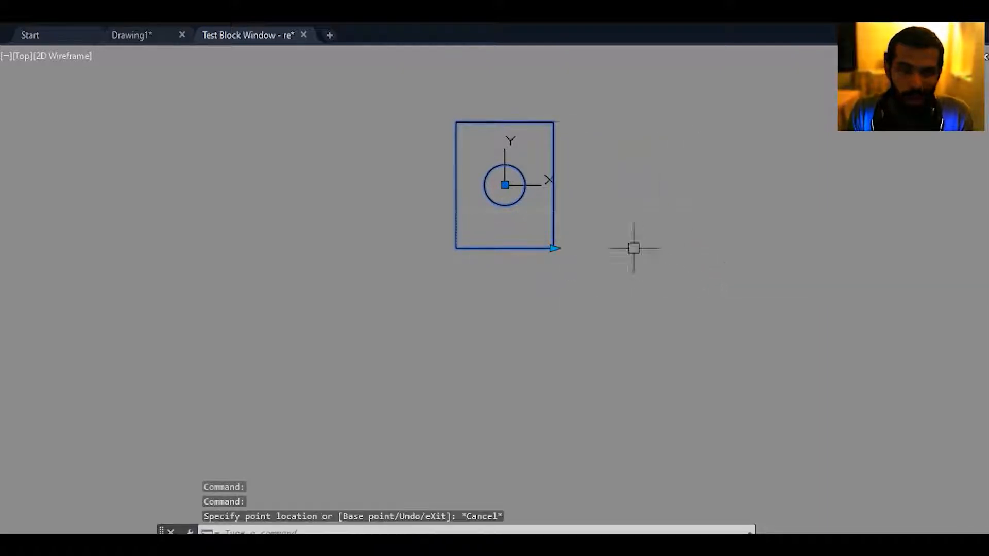
middle_drag(571, 201, 534, 293)
click(304, 35)
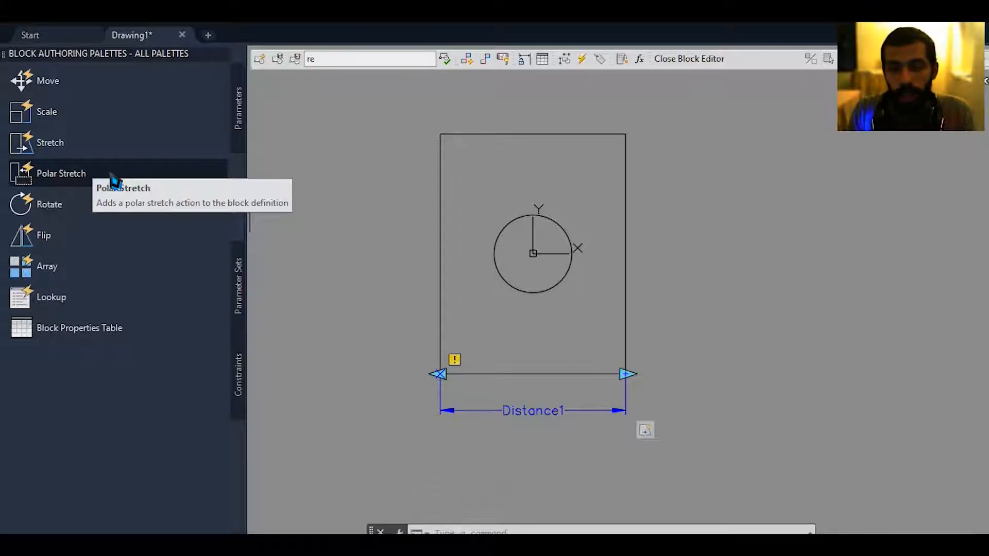
Erase the circle inside the rectangle.
middle_drag(519, 213, 512, 222)
click(556, 211)
click(523, 259)
key(Delete)
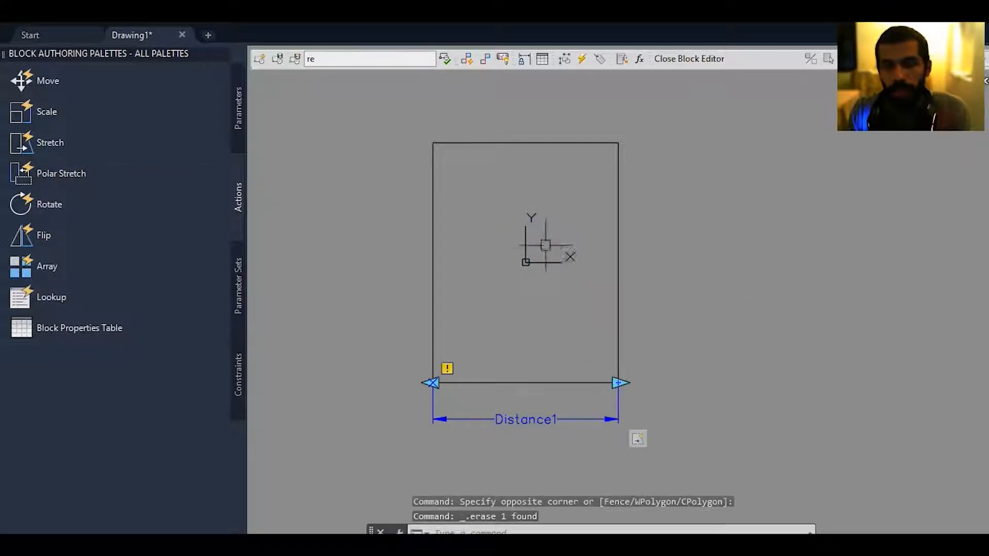
Draw a smaller rectangle inside the existing one, leaving a margin on all sides.
key(Return)
click(462, 173)
key(Escape)
middle_drag(534, 269, 508, 282)
Delete the Linear parameter Distance1 below the outer rectangle.
middle_drag(569, 430, 559, 375)
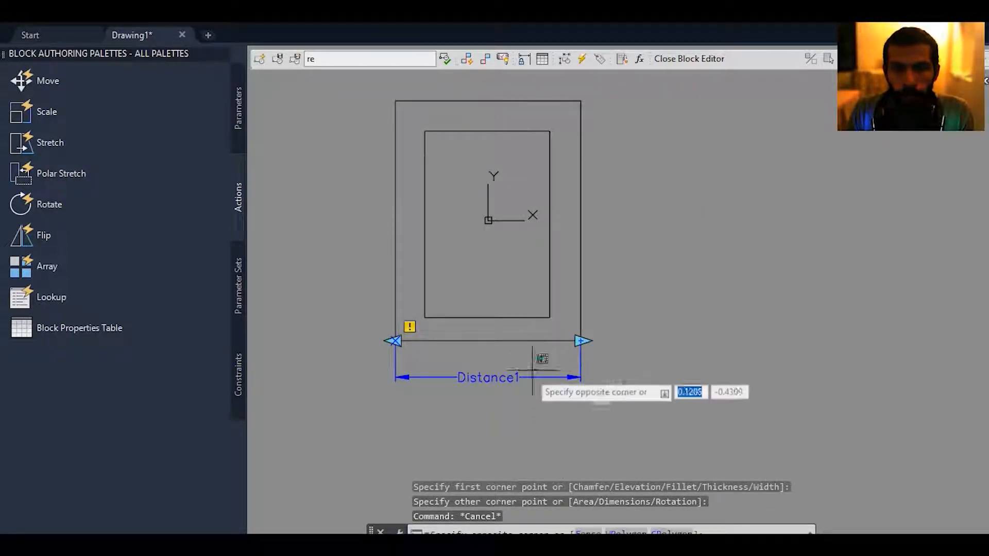
click(541, 357)
click(499, 400)
key(Delete)
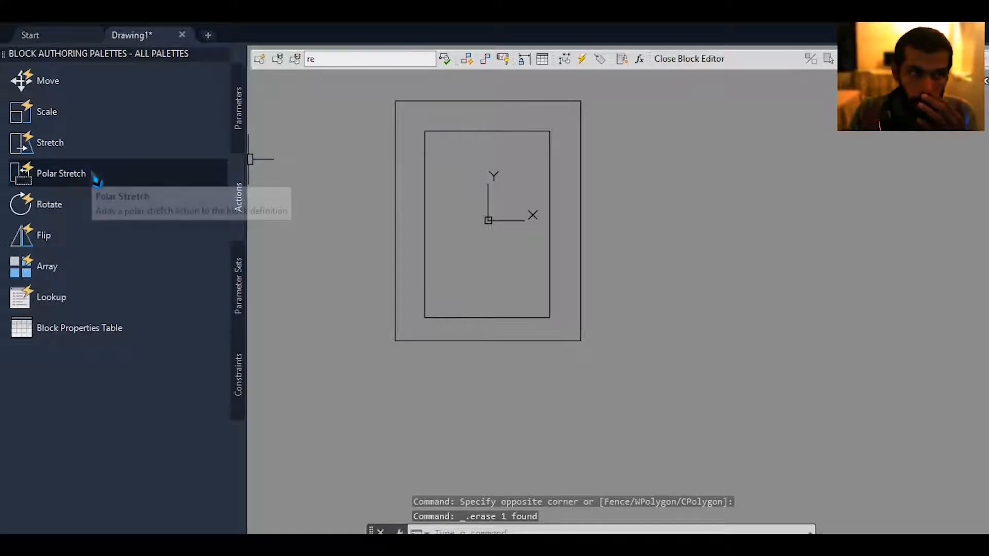
Add a Polar parameter from the outer rectangle's lower-left corner to its lower-right corner and place its label just below the bottom edge.
click(238, 113)
click(67, 152)
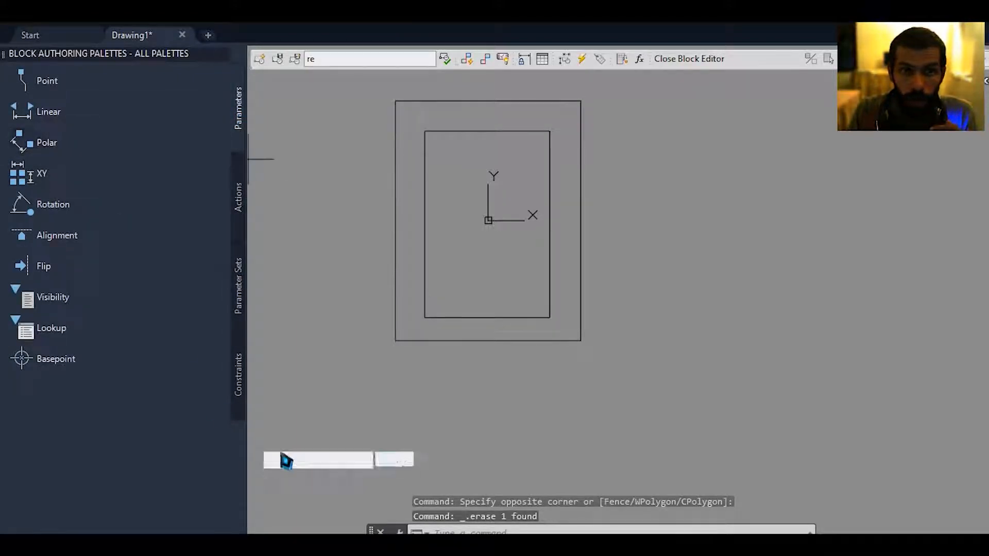
click(396, 340)
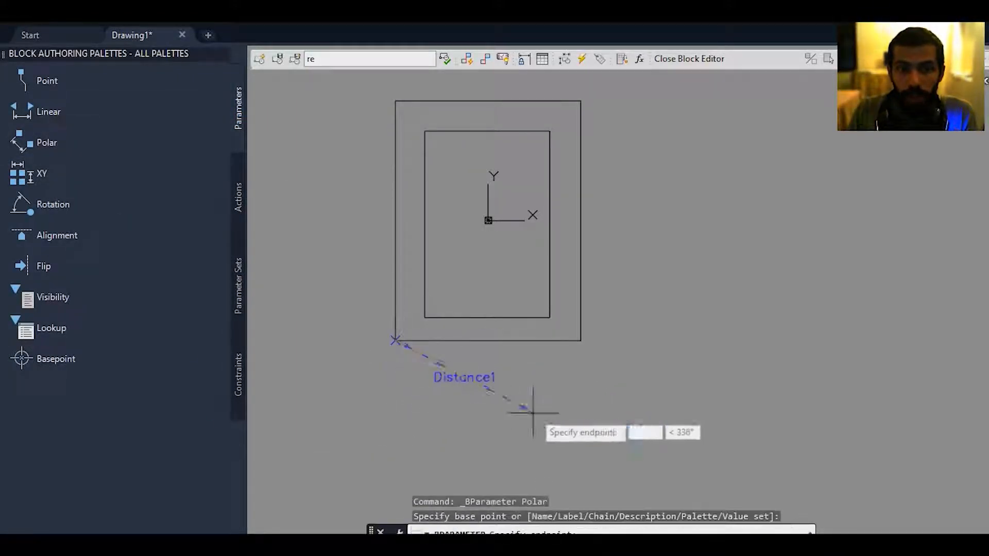
click(581, 340)
click(581, 384)
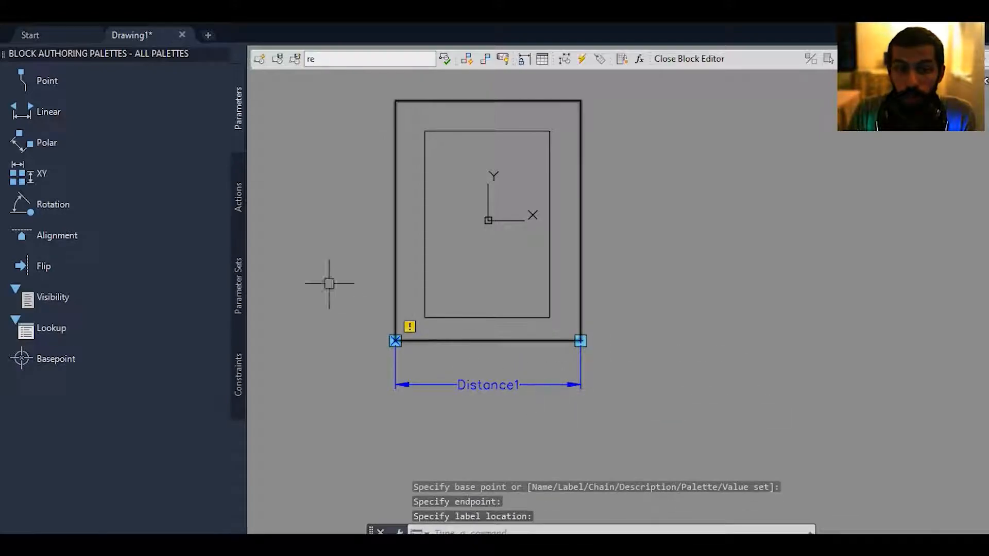
Start a Polar Stretch action on the Polar parameter's lower-right endpoint, with a stretch frame enclosing the outer rectangle's right edge.
click(238, 205)
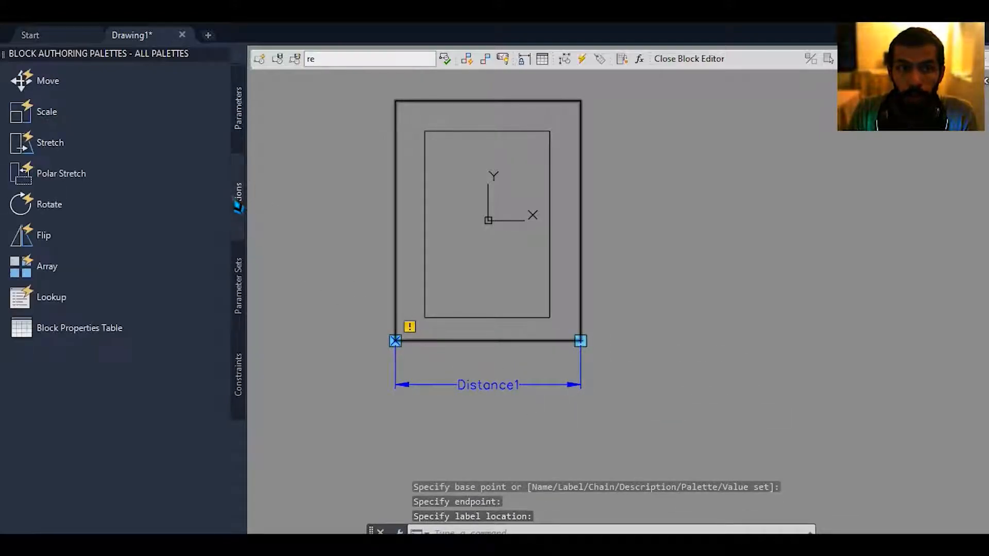
click(93, 178)
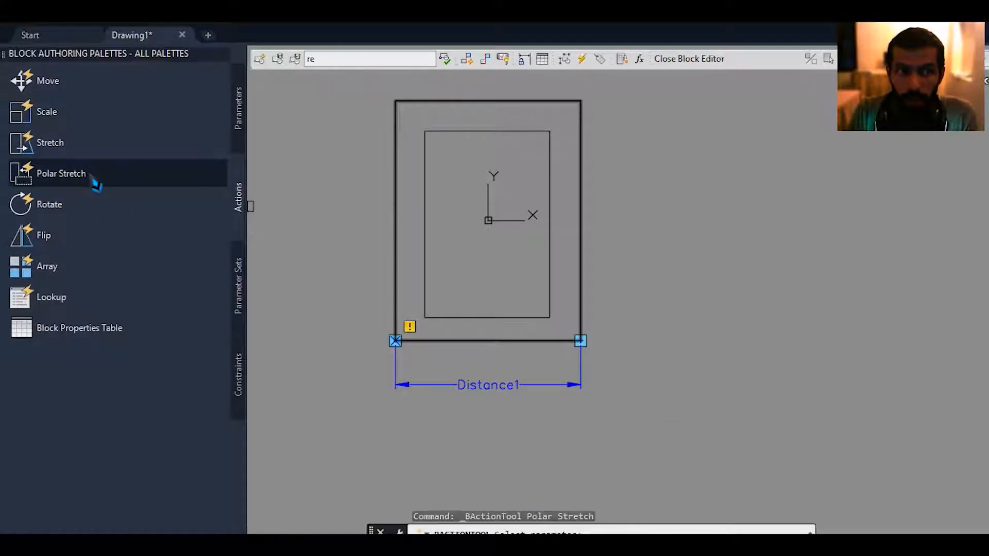
click(536, 383)
click(581, 341)
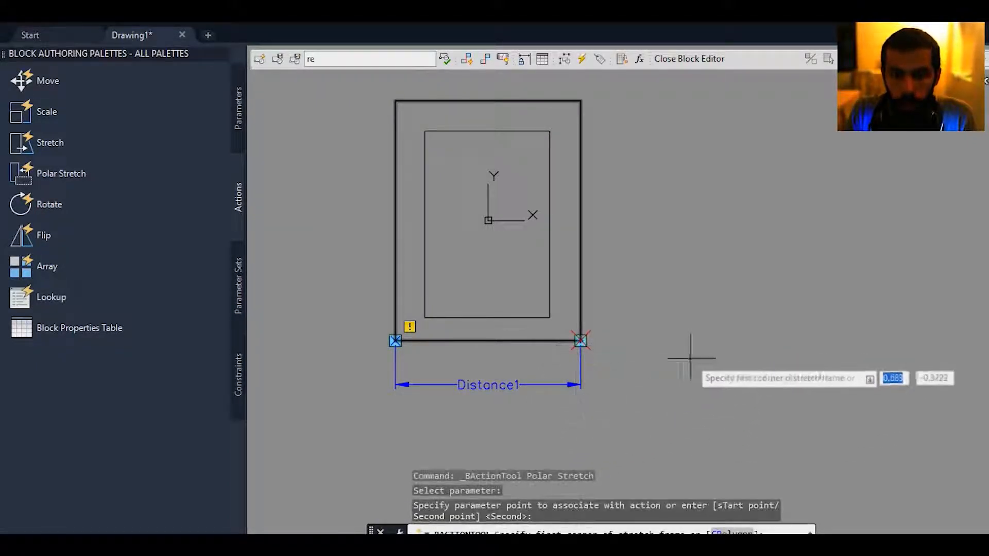
scroll(670, 376, down, 1)
click(639, 146)
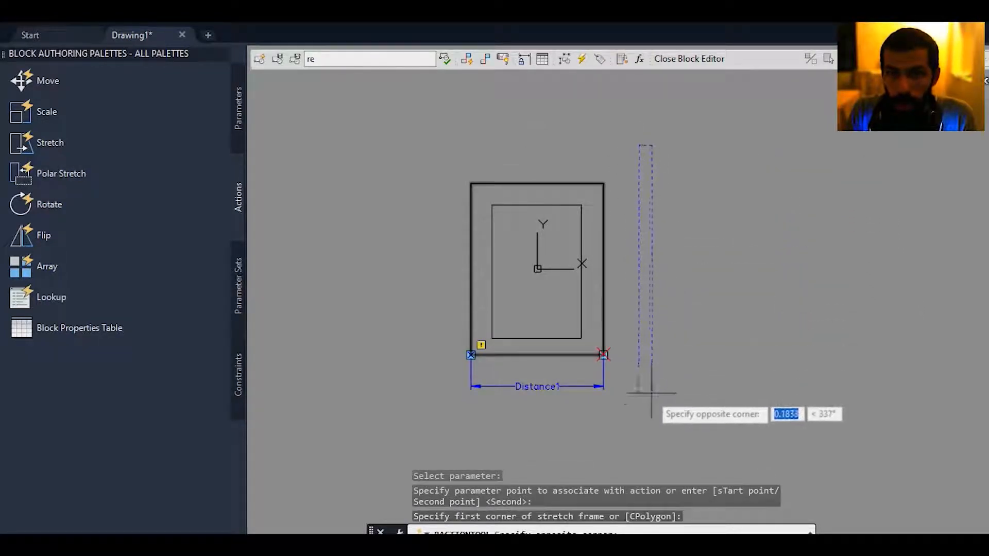
click(591, 447)
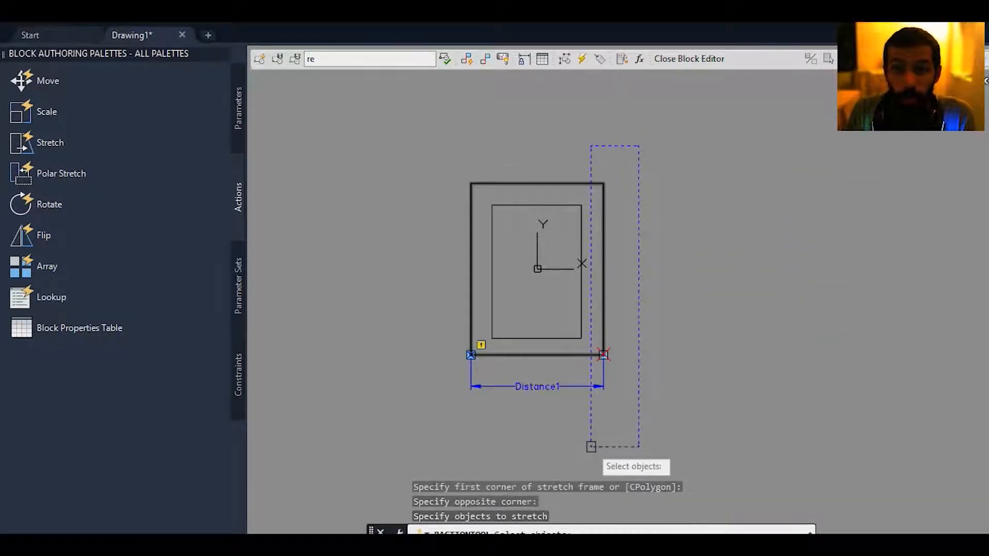
Choose the outer rectangle as the object to stretch and the inner rectangle as the object to rotate only, completing the Polar Stretch action.
scroll(613, 372, up, 2)
middle_drag(609, 360, 597, 390)
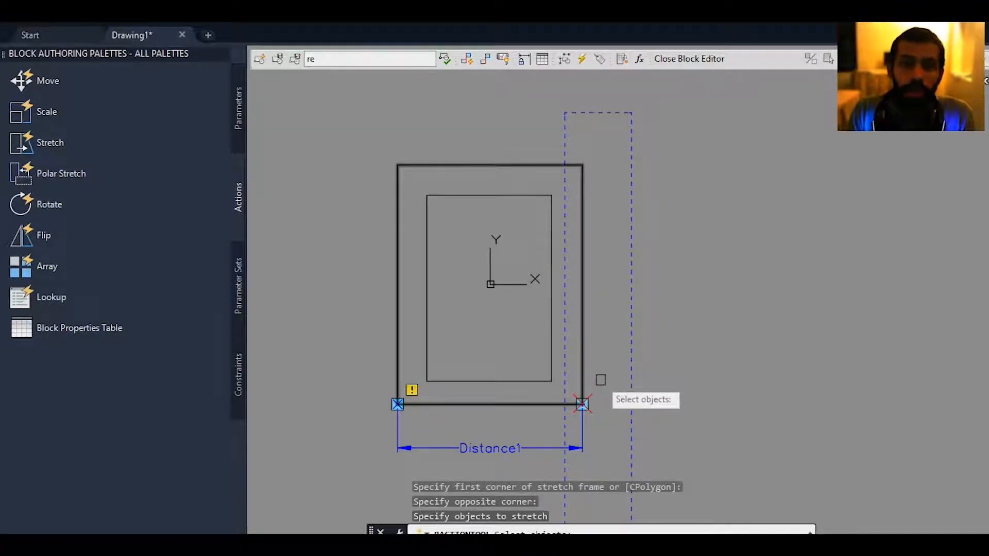
click(585, 286)
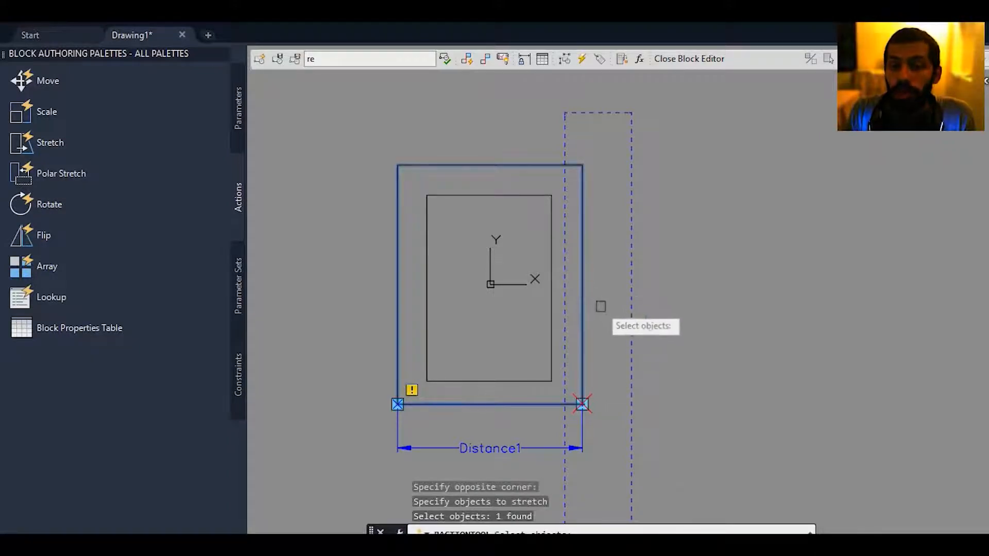
key(Return)
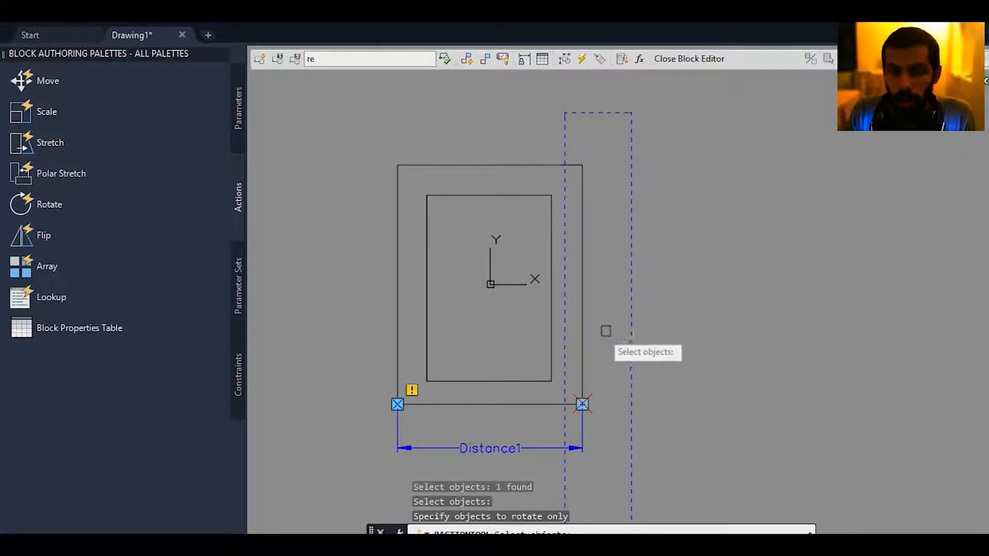
click(550, 311)
key(Return)
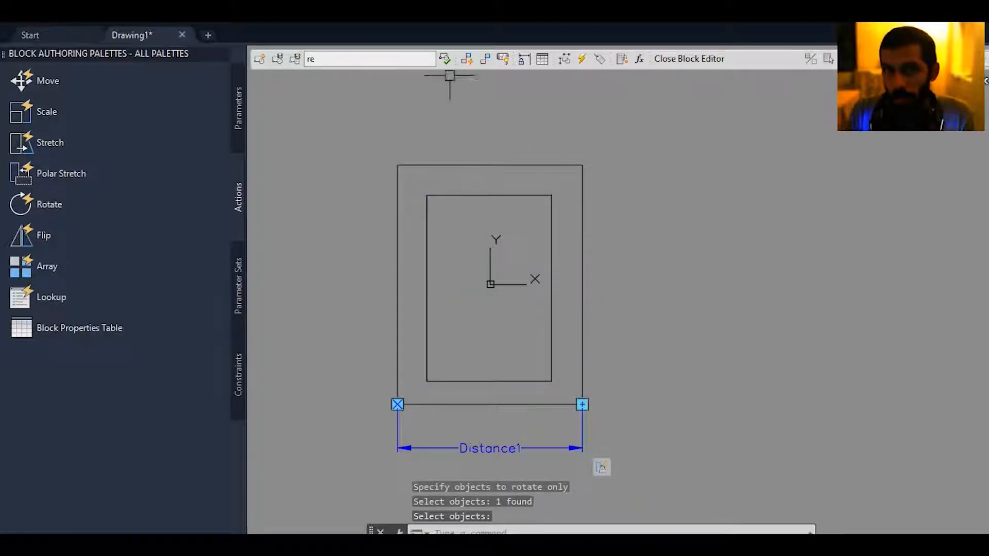
Test block "re" and pick up the lower-right polar grip to try the Polar Stretch on both rectangles.
click(446, 60)
scroll(448, 194, up, 2)
scroll(431, 264, down, 2)
click(455, 233)
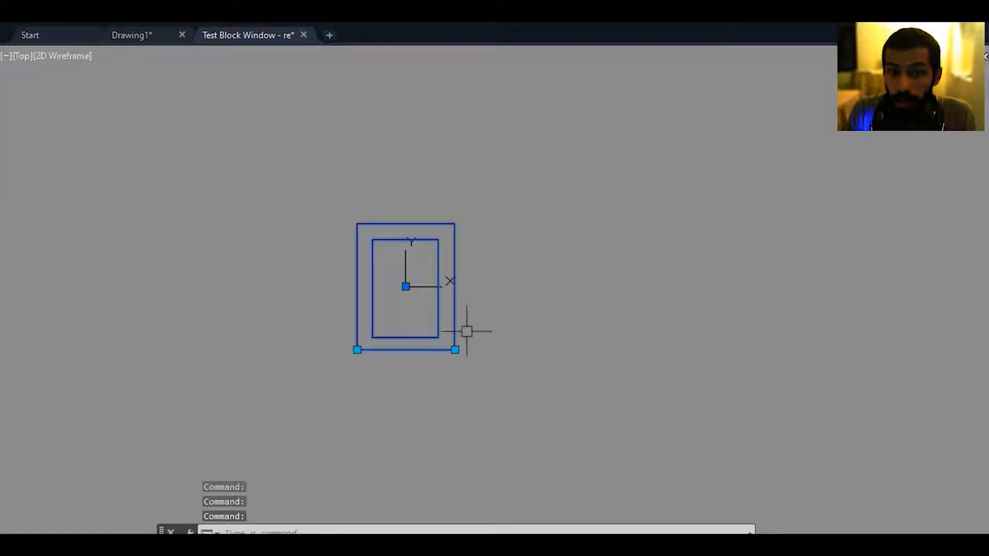
click(455, 350)
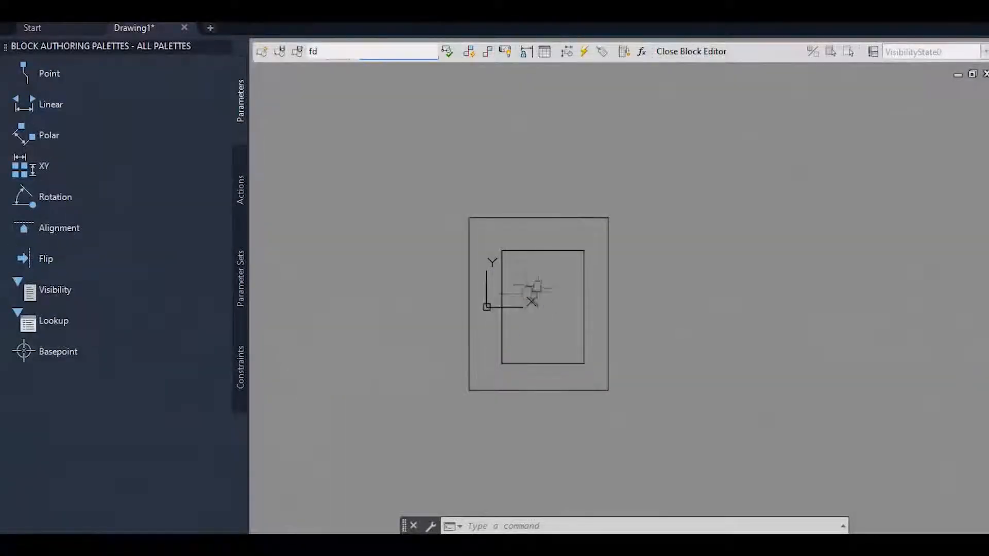
In block "fd", add a Polar parameter from the outer rectangle's lower-left to its lower-right corner, with its label below the bottom edge.
middle_click(538, 287)
middle_click(538, 287)
scroll(566, 295, down, 3)
middle_drag(565, 296, 561, 301)
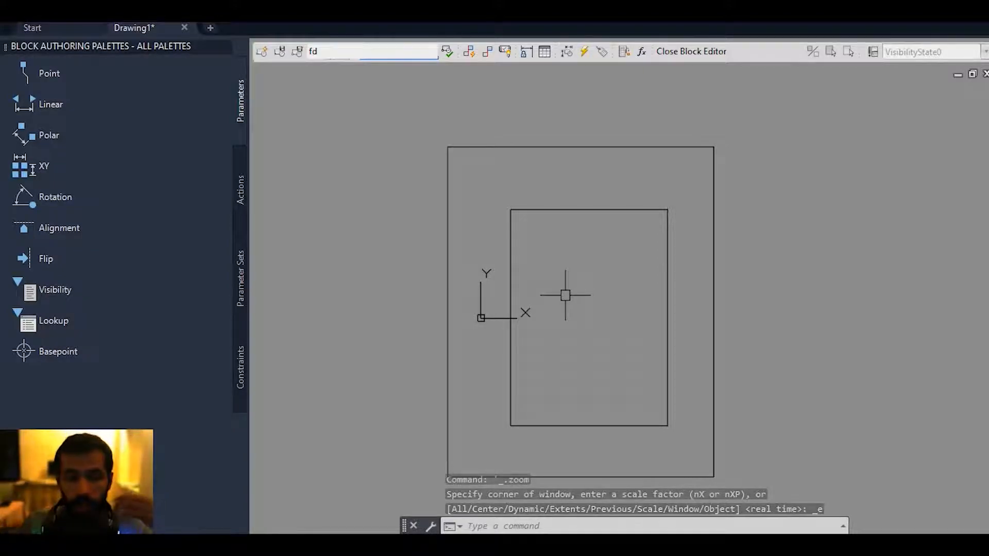
click(245, 191)
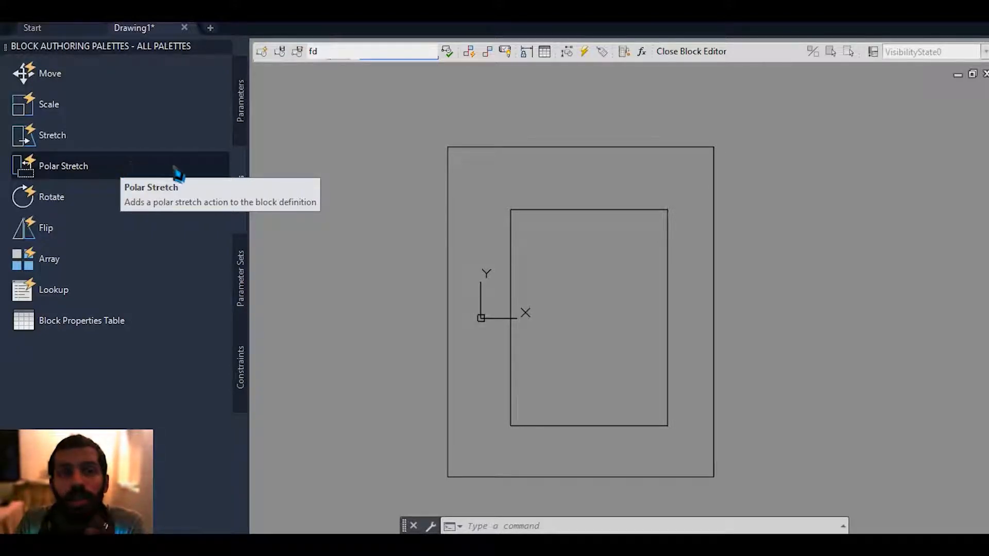
click(241, 120)
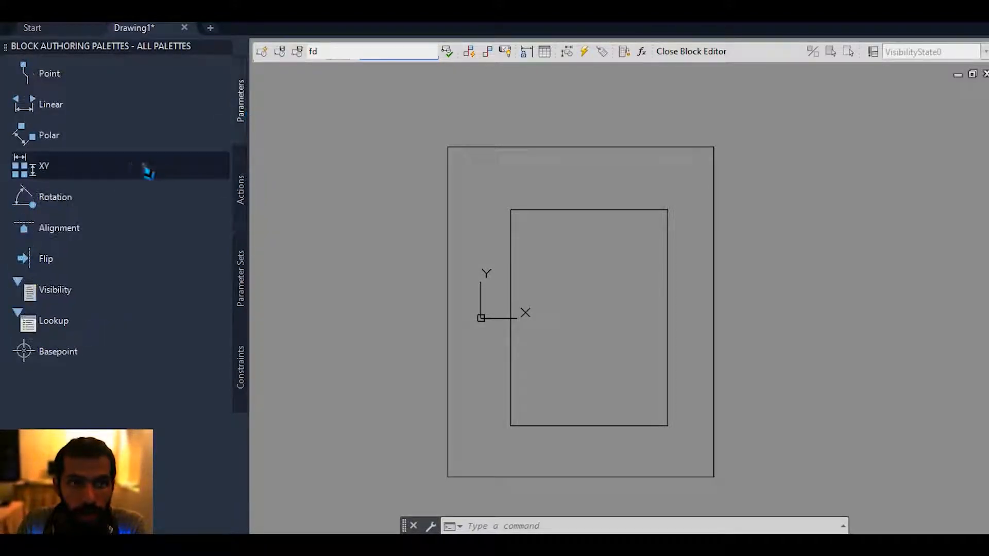
click(72, 139)
middle_drag(554, 446, 545, 366)
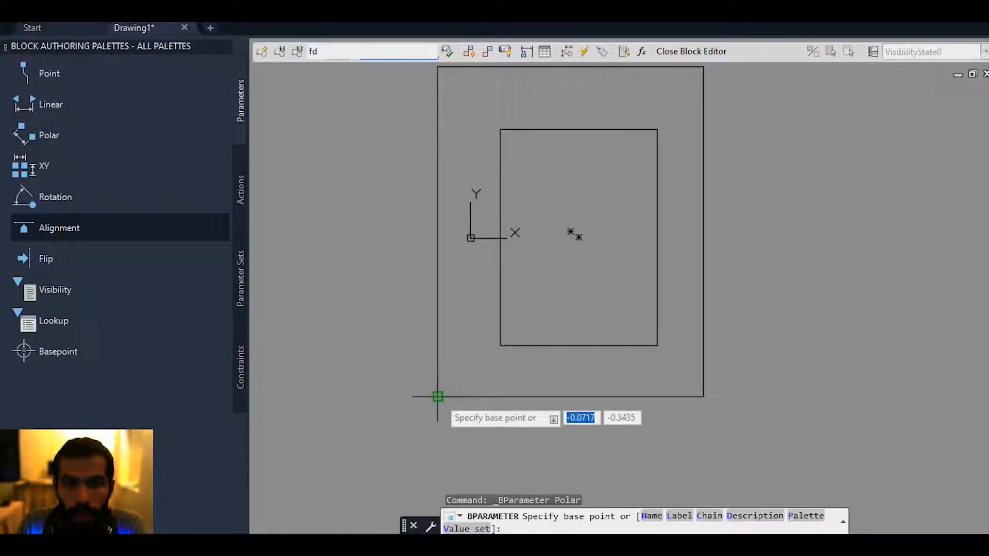
click(437, 397)
click(701, 394)
click(701, 452)
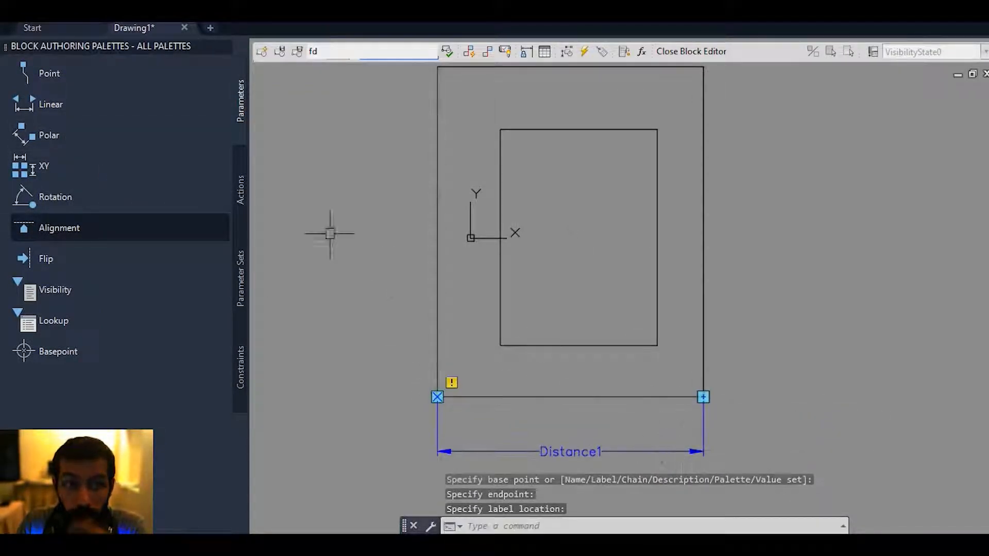
click(240, 188)
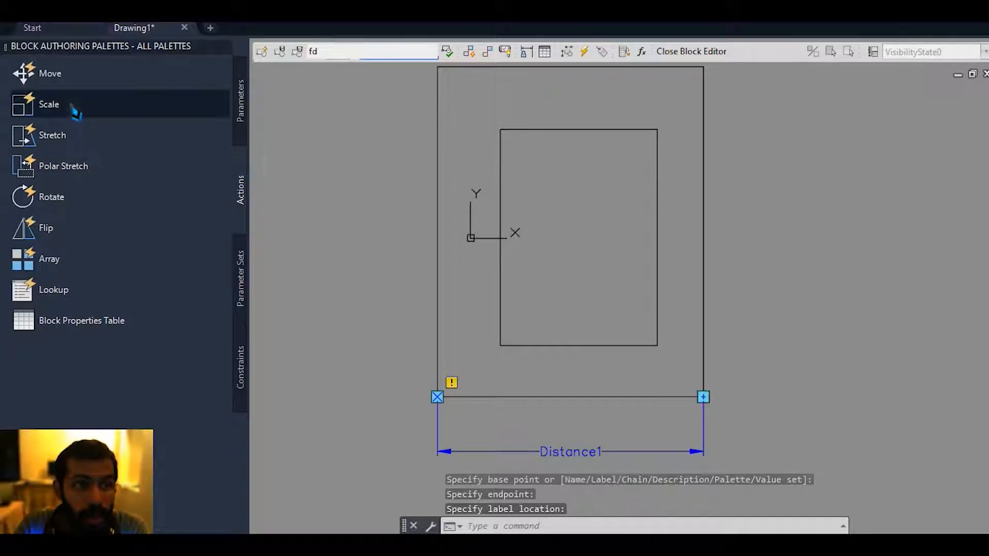
click(88, 179)
middle_drag(574, 359, 572, 316)
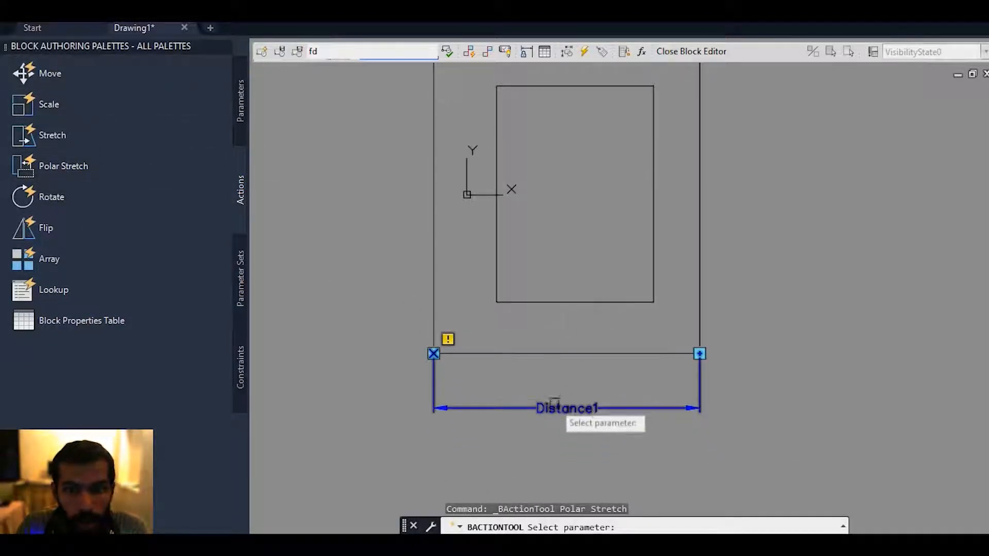
click(552, 407)
scroll(581, 355, down, 3)
scroll(589, 285, up, 2)
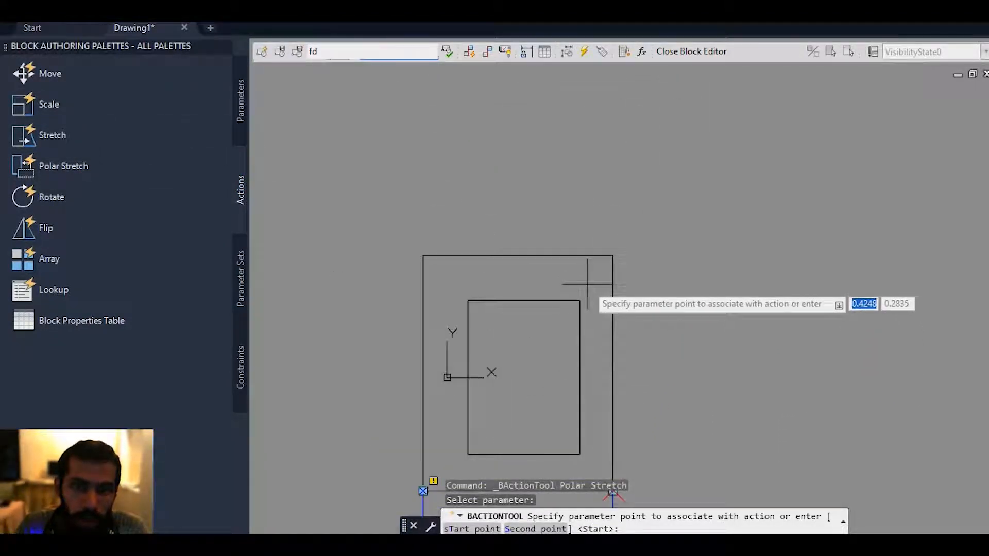
click(589, 285)
middle_drag(586, 399, 601, 281)
click(628, 371)
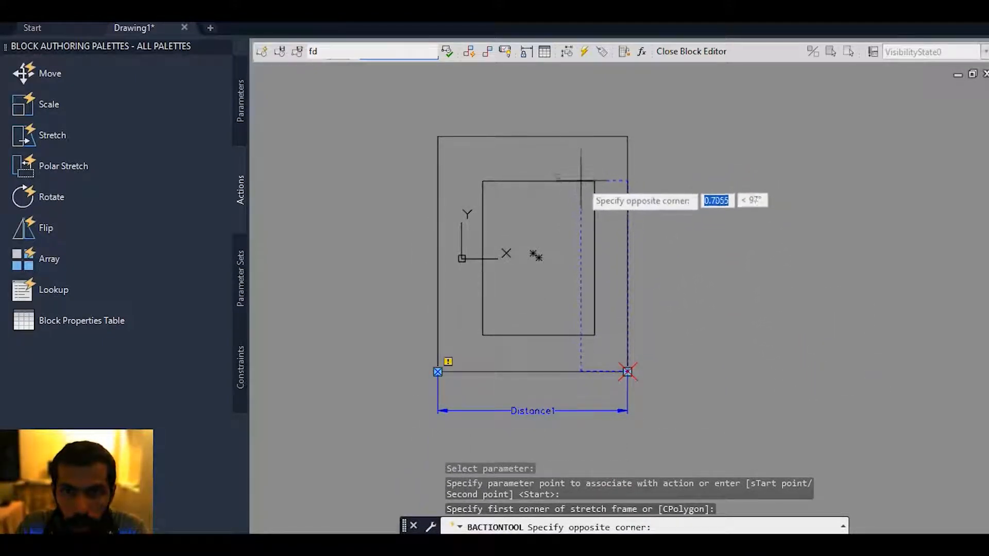
key(Escape)
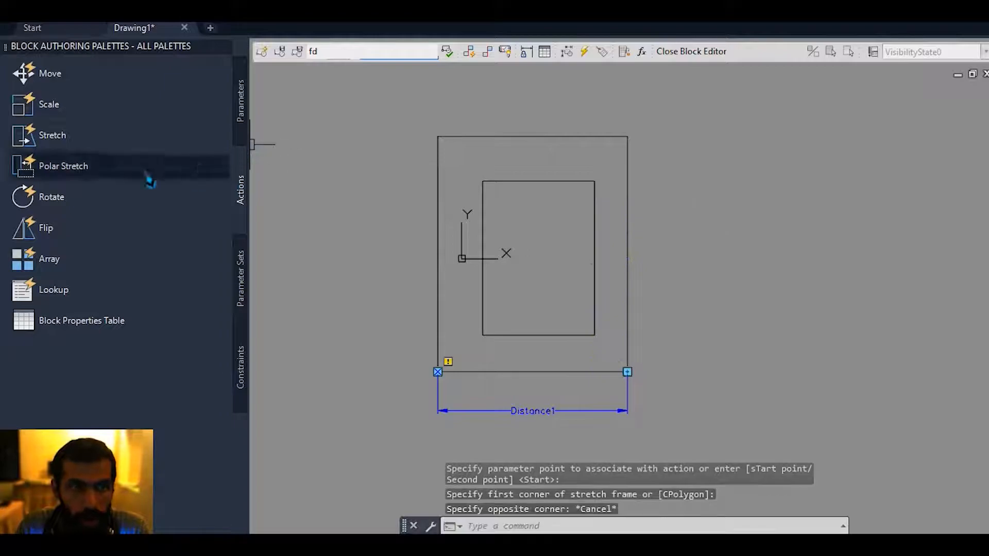
Start a Polar Stretch action on the Polar parameter's lower-right endpoint, with a stretch frame around only the inner rectangle's right side.
click(106, 166)
click(575, 412)
scroll(603, 378, up, 2)
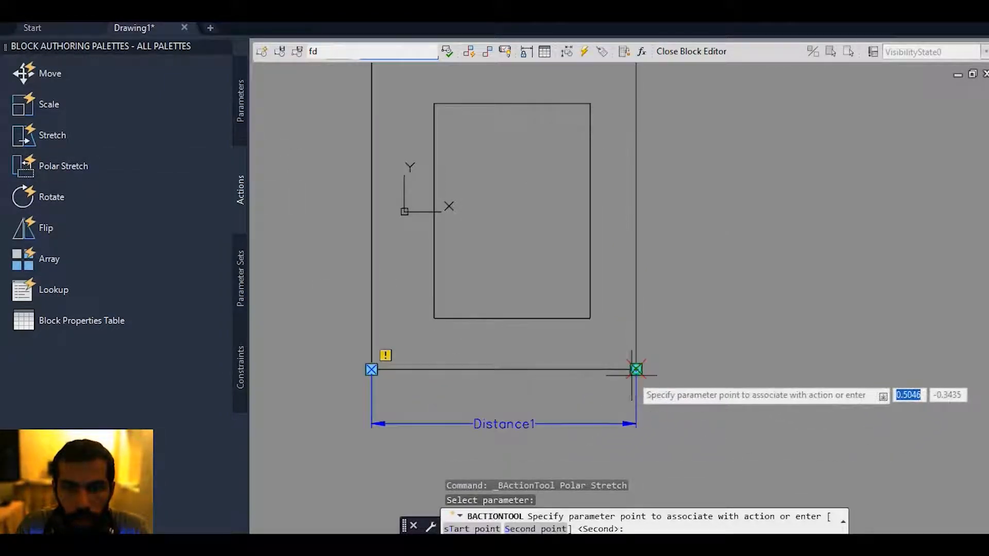
click(634, 369)
middle_drag(581, 309, 583, 326)
click(608, 353)
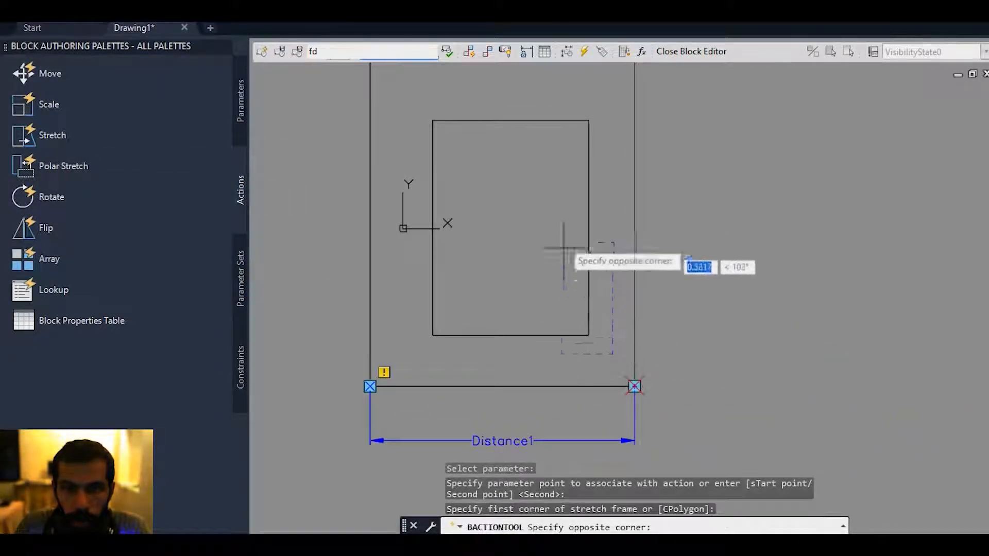
click(556, 89)
Choose the inner rectangle as the object to stretch and the outer rectangle as the object to rotate only, completing the Polar Stretch action.
scroll(498, 197, down, 3)
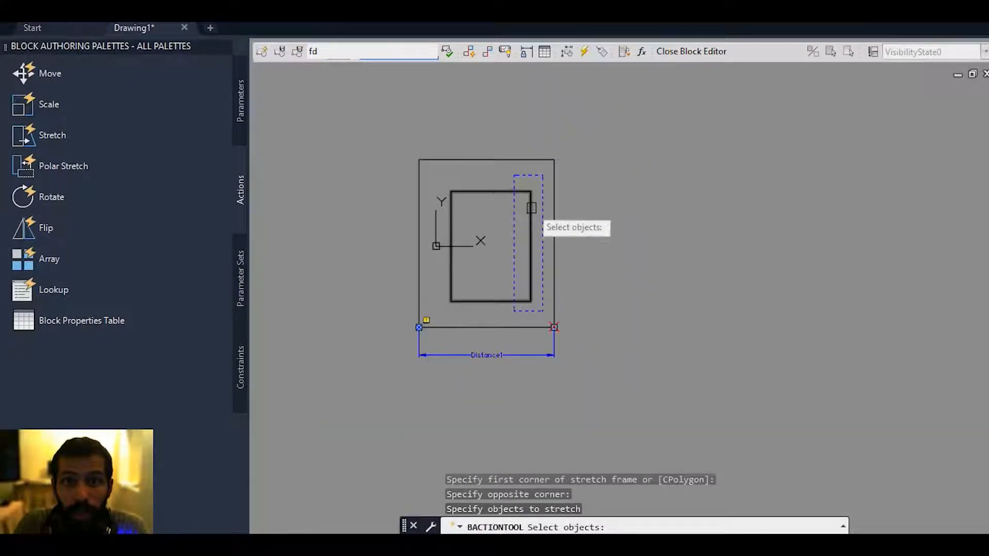
click(531, 216)
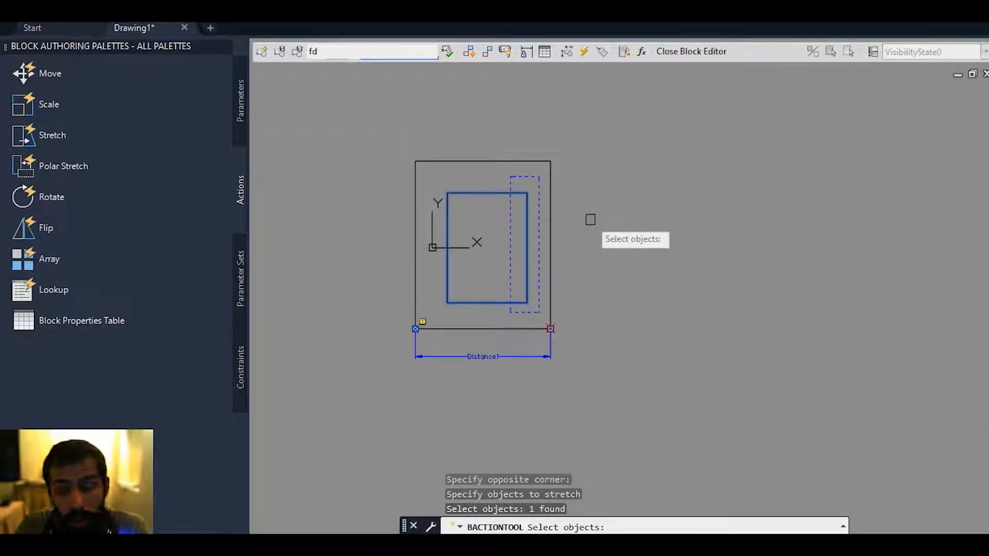
key(Return)
click(551, 227)
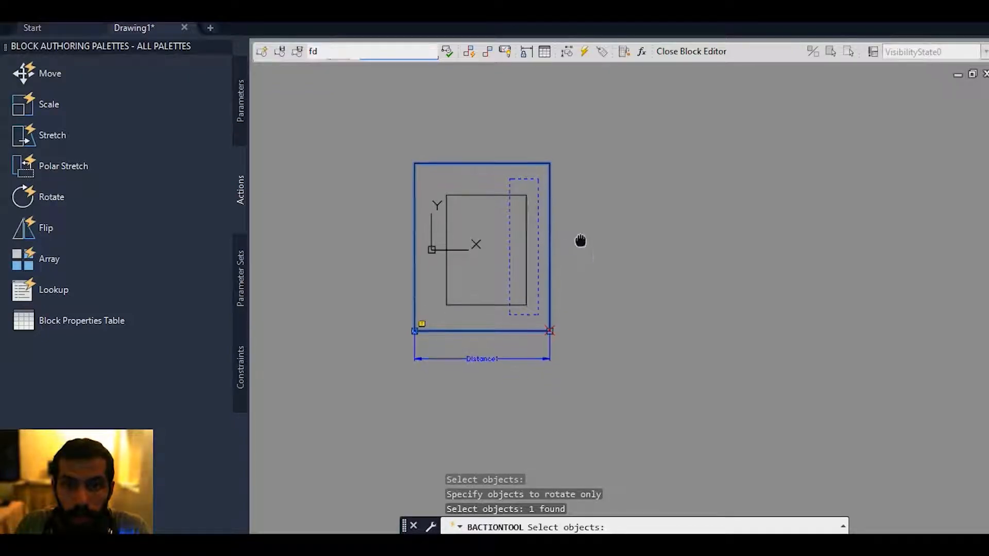
middle_drag(578, 229, 577, 242)
key(Return)
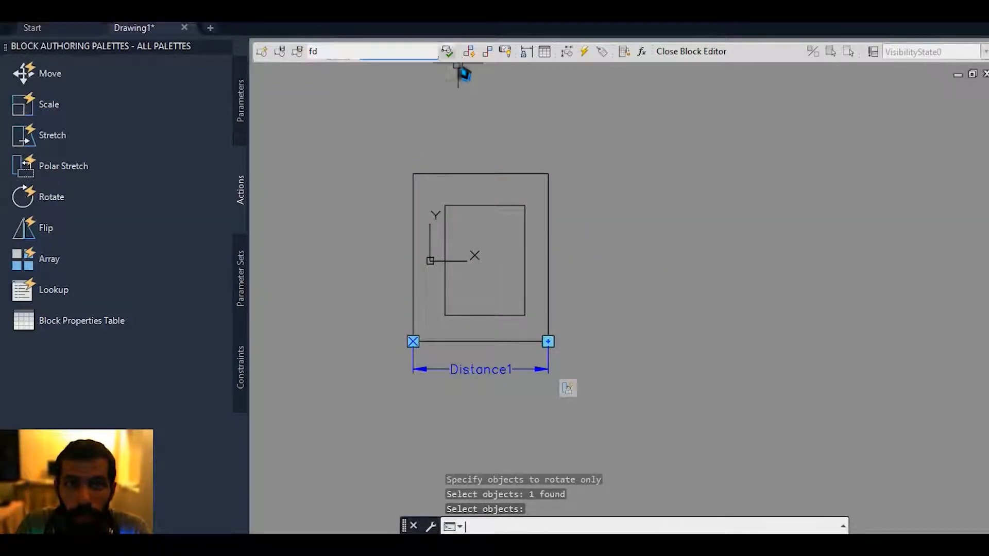
Test block "fd" by previewing different lengths and angles with its lower-right polar grip, cancel the change, and close the test window.
click(446, 51)
click(485, 251)
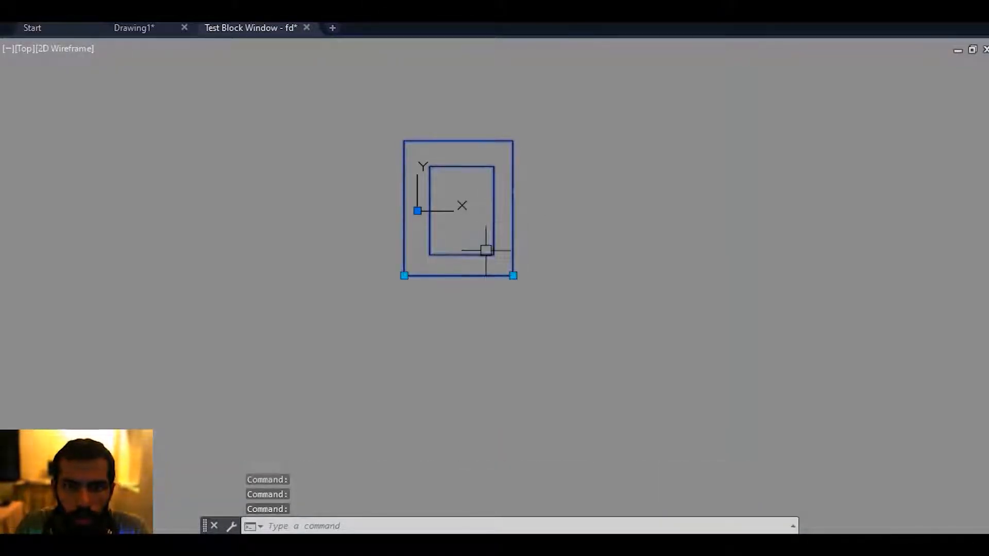
click(513, 276)
middle_drag(764, 250, 765, 323)
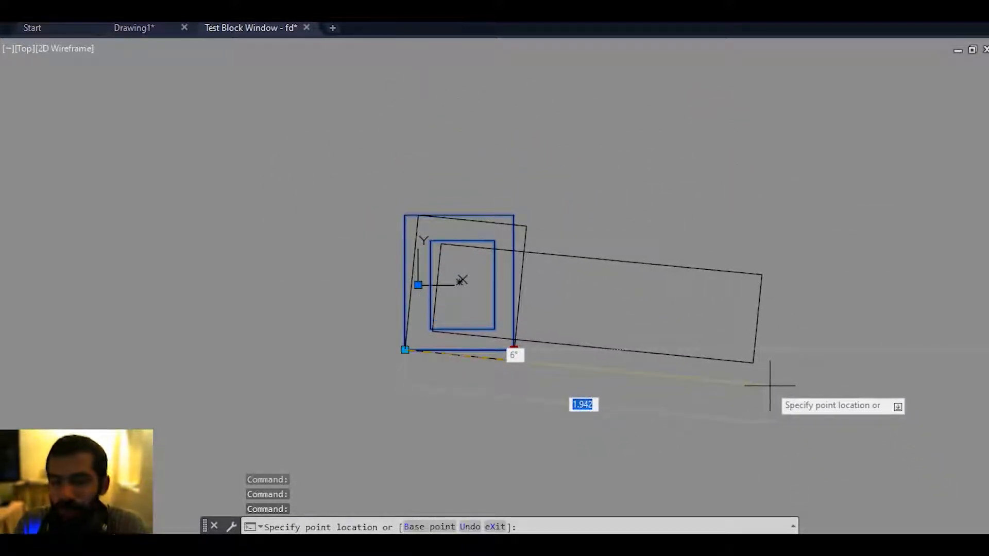
scroll(512, 327, up, 5)
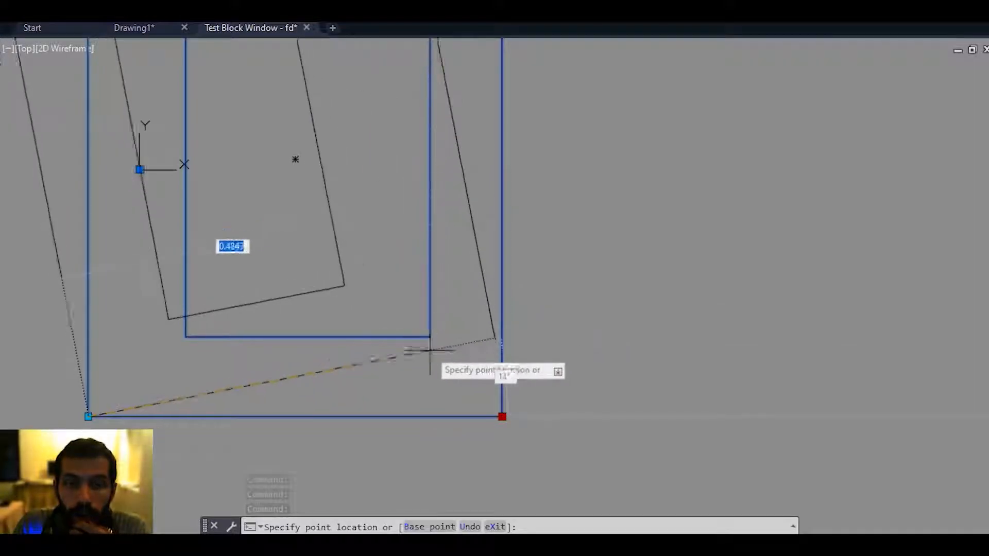
middle_drag(464, 391, 482, 407)
scroll(512, 424, down, 1)
key(Escape)
scroll(592, 287, down, 1)
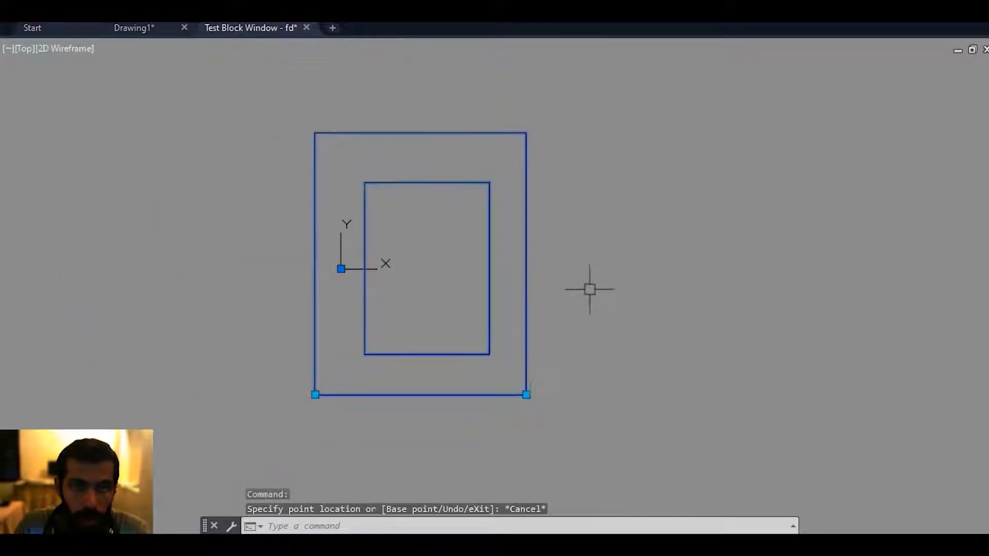
middle_drag(455, 105, 448, 111)
click(307, 29)
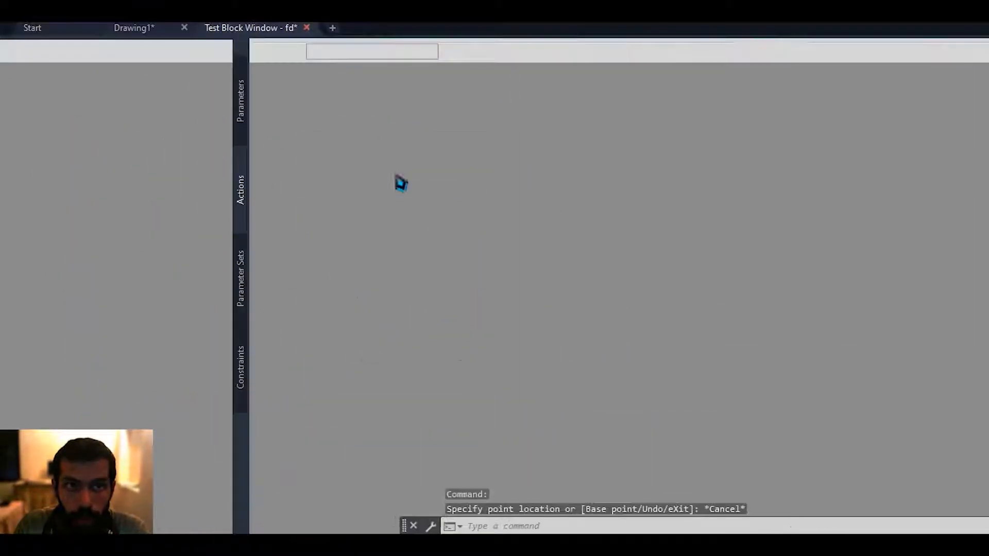
Delete the Polar parameter below the outer rectangle.
click(505, 411)
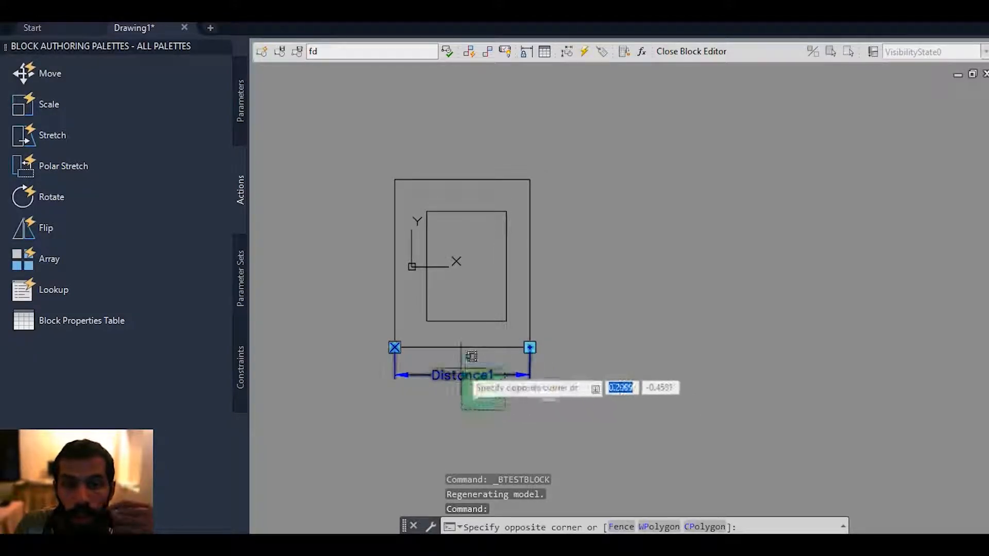
click(460, 371)
key(Delete)
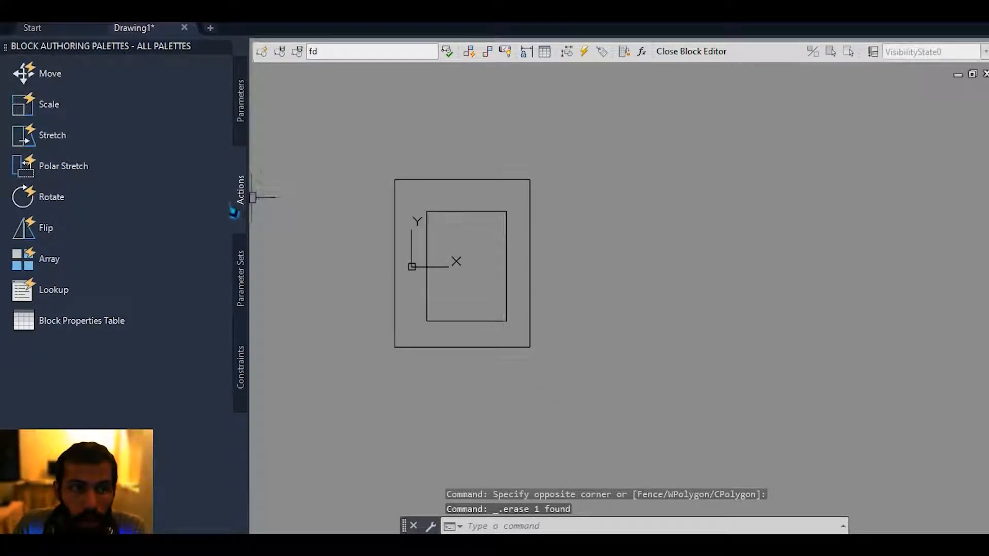
click(241, 100)
middle_drag(379, 281, 420, 260)
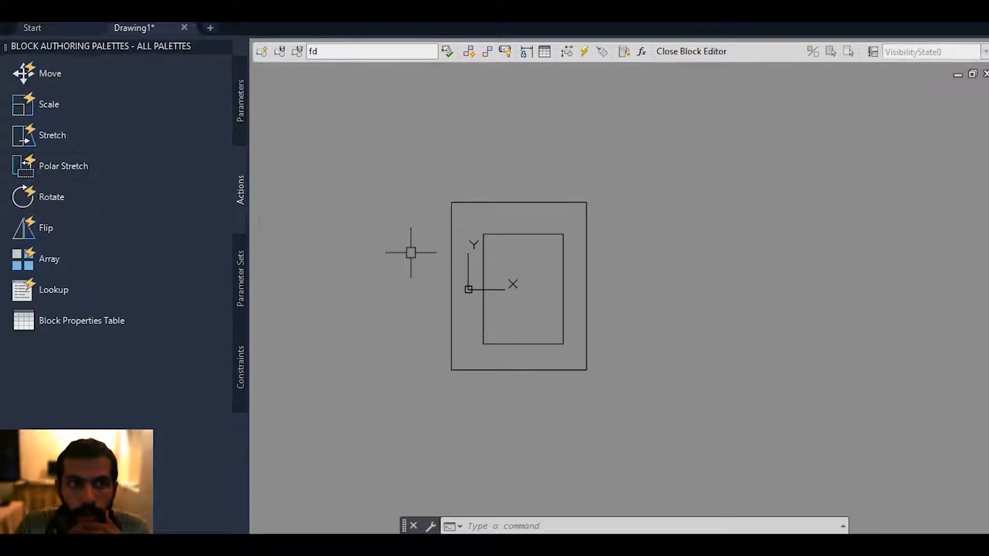
Add a Rotation parameter based at the inner rectangle's lower-left corner, with its radius reaching the lower-right corner and a default angle of 0.
middle_drag(411, 252, 393, 271)
middle_drag(458, 271, 458, 285)
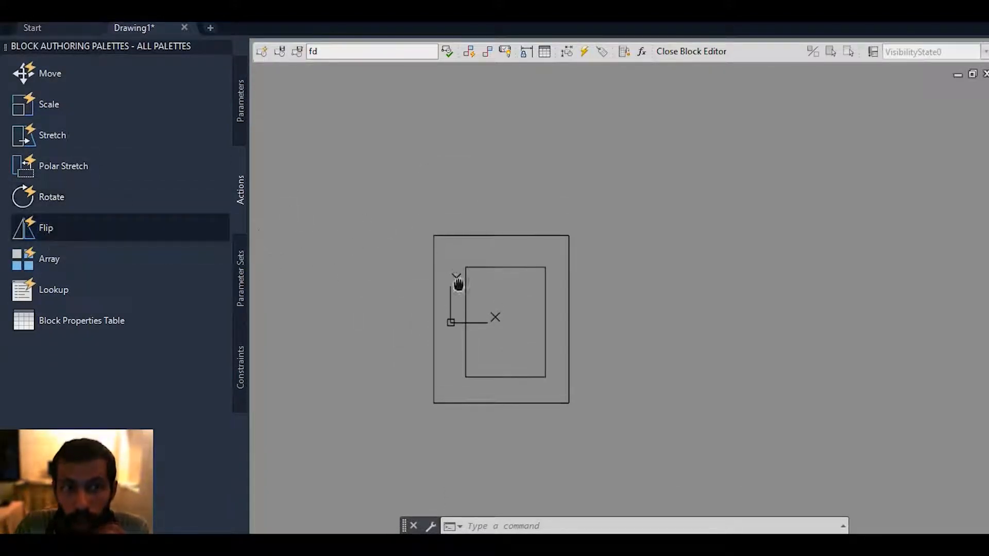
click(246, 111)
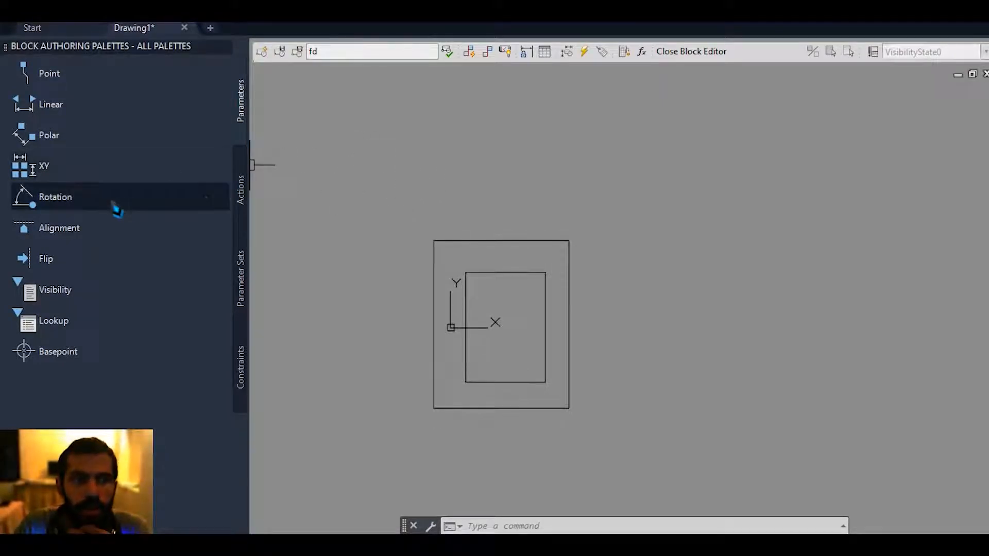
click(95, 207)
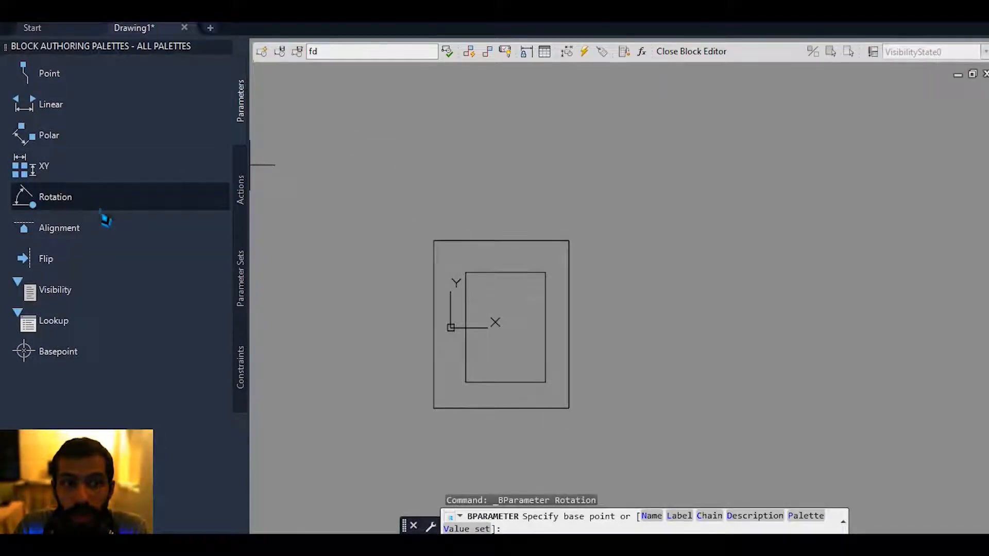
scroll(495, 402, up, 4)
click(436, 366)
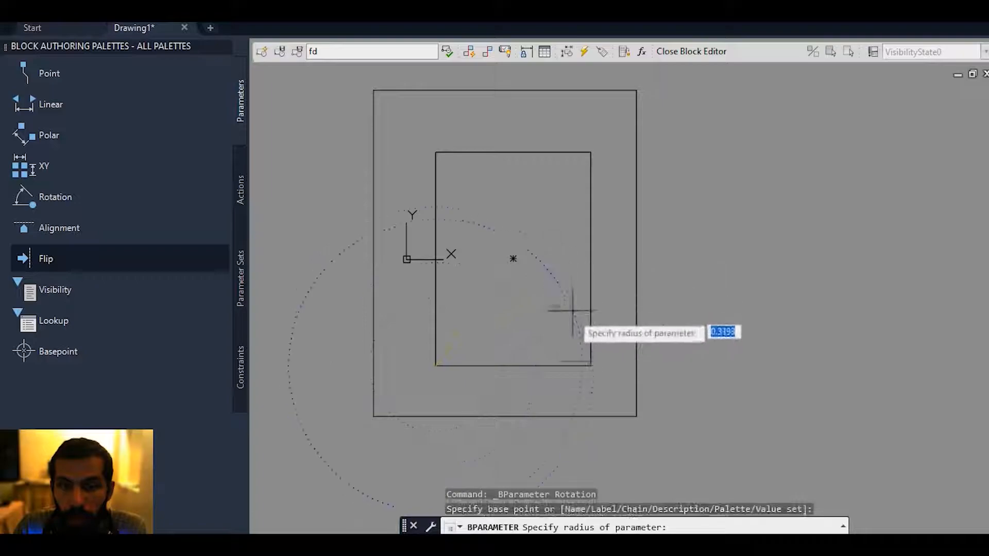
click(591, 366)
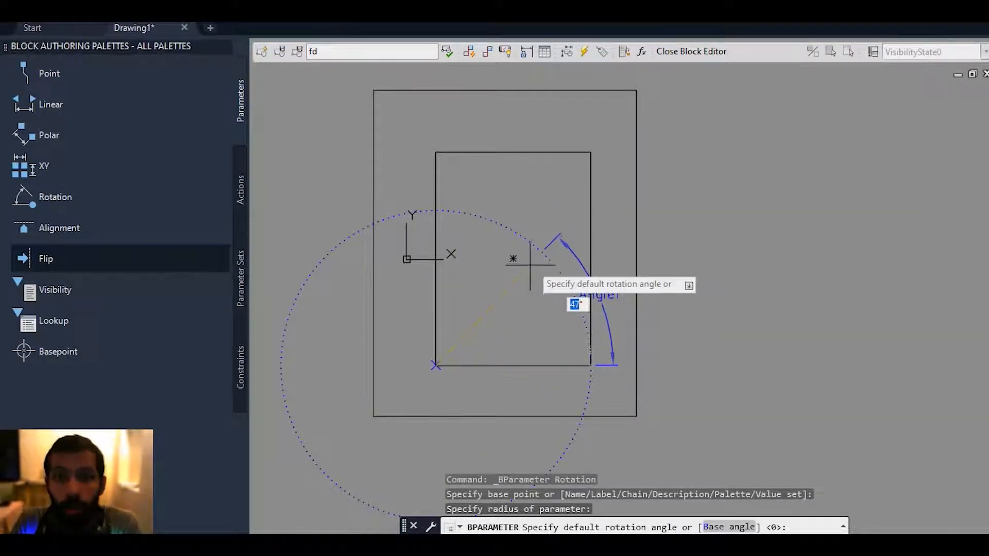
click(590, 366)
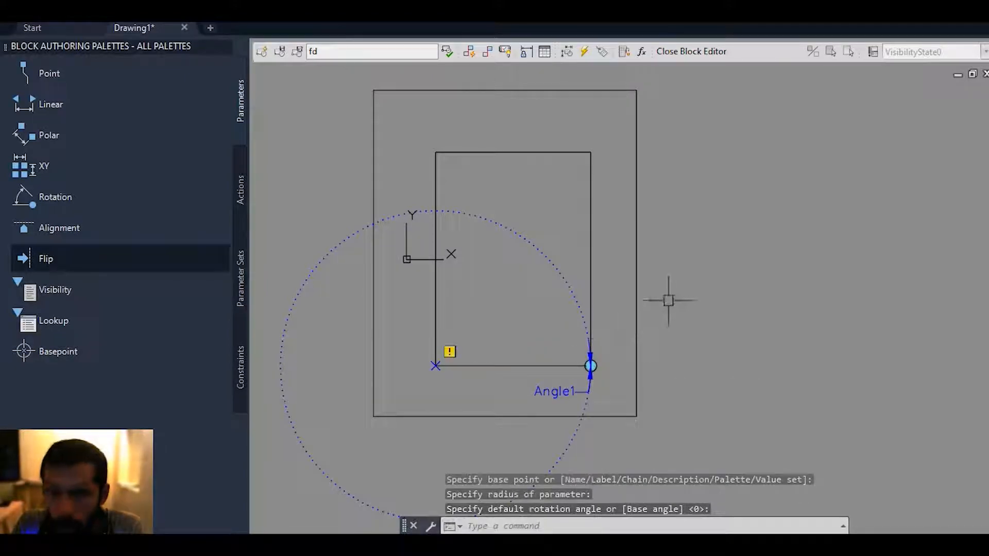
Assign a Rotate action to the Rotation parameter, with only the inner rectangle as the object to rotate.
click(241, 191)
click(98, 206)
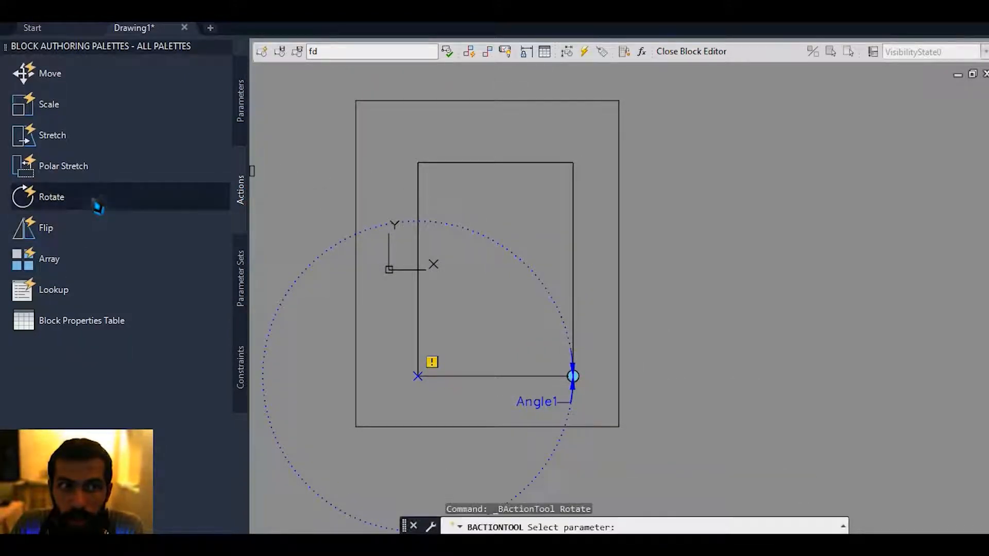
scroll(471, 347, up, 3)
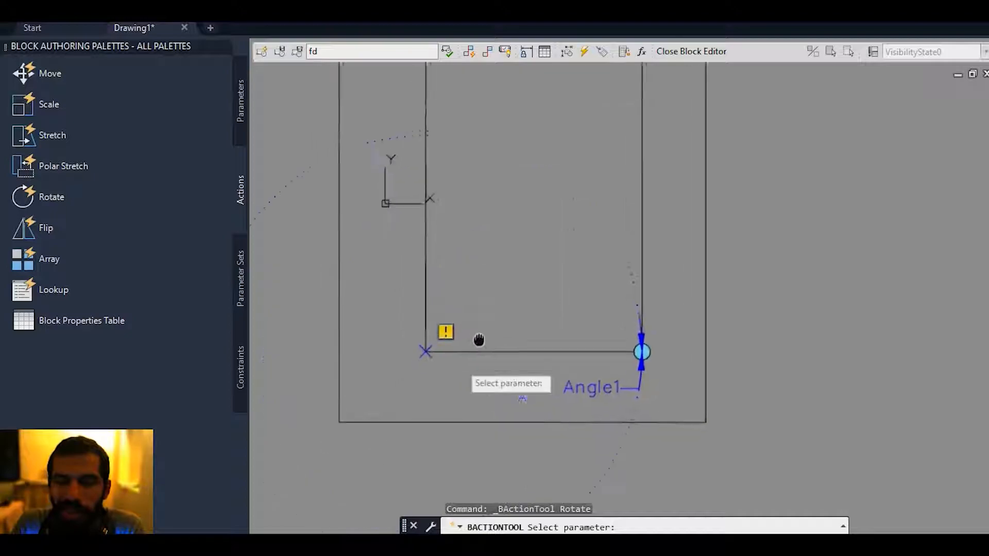
click(591, 380)
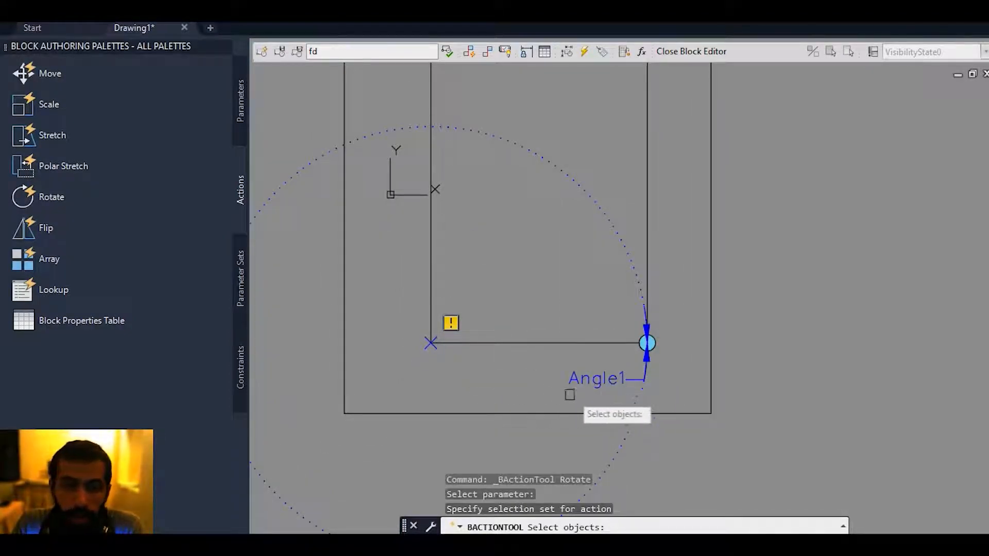
middle_drag(566, 394, 558, 410)
click(538, 360)
scroll(540, 360, down, 2)
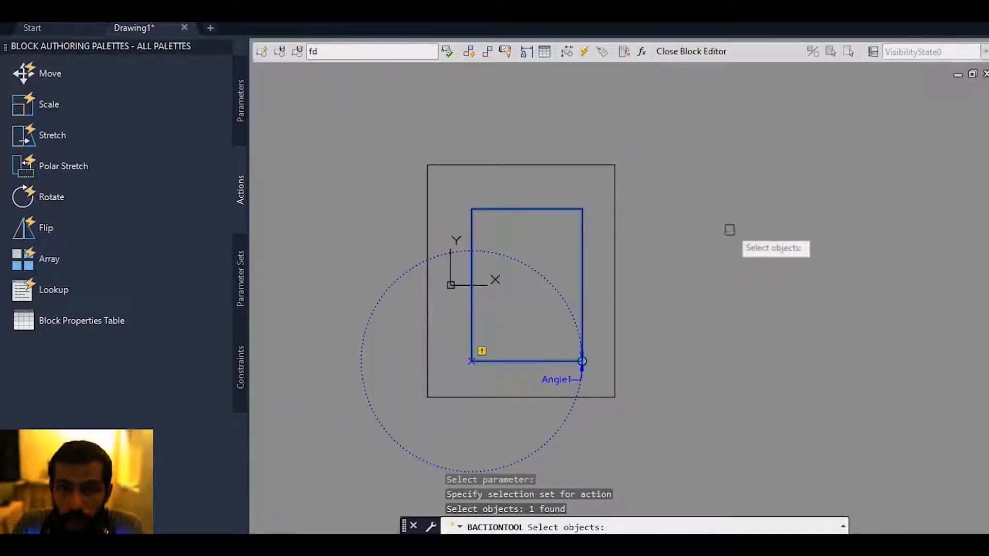
key(Return)
middle_drag(713, 217, 691, 235)
Test block "fd" by rotating the inner rectangle to 45 degrees with its rotation grip.
click(448, 53)
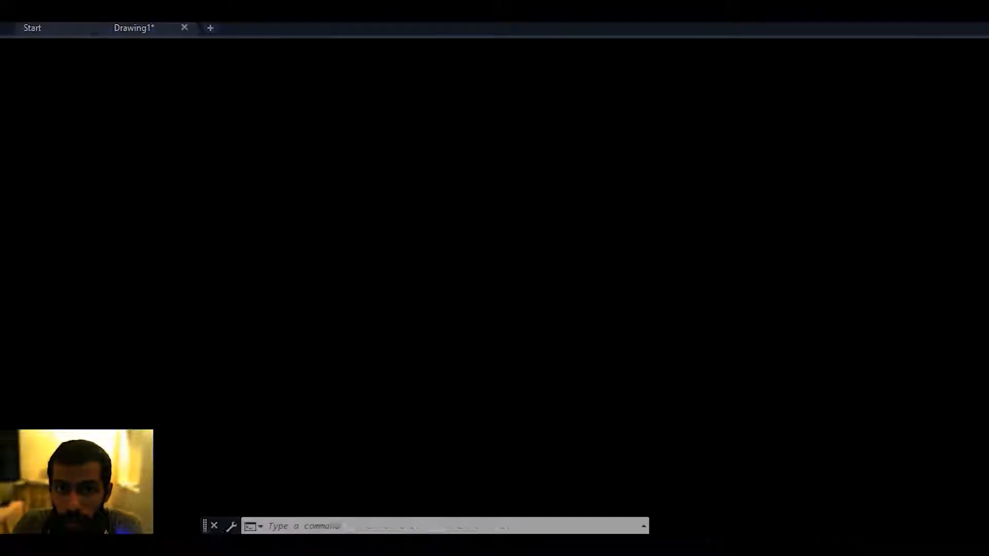
scroll(531, 216, up, 3)
click(469, 265)
middle_drag(468, 264, 446, 336)
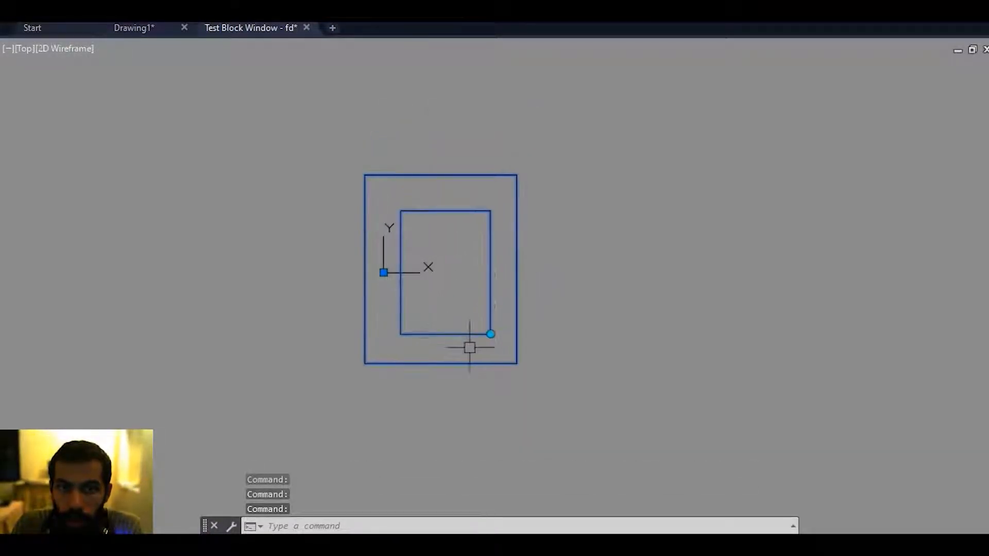
click(490, 334)
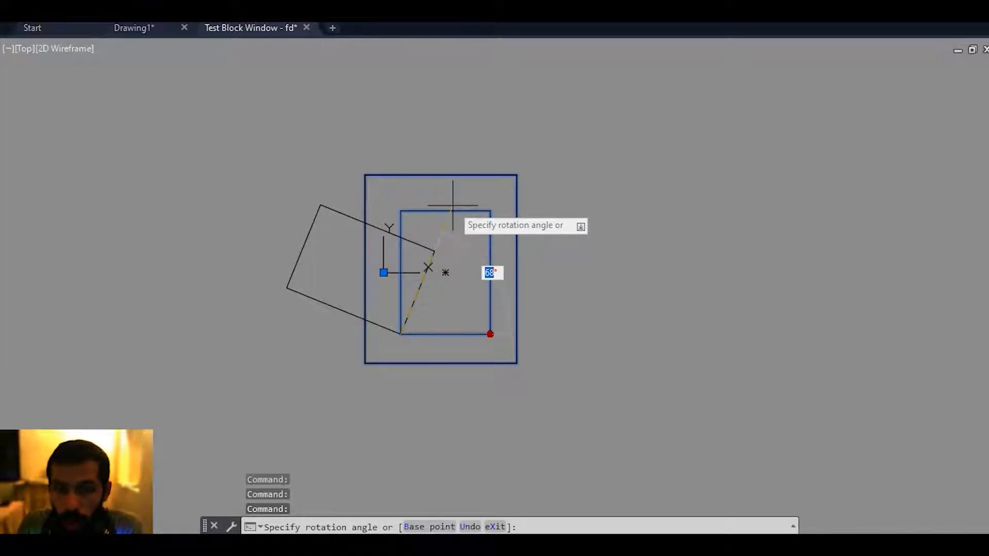
text(45)
key(Return)
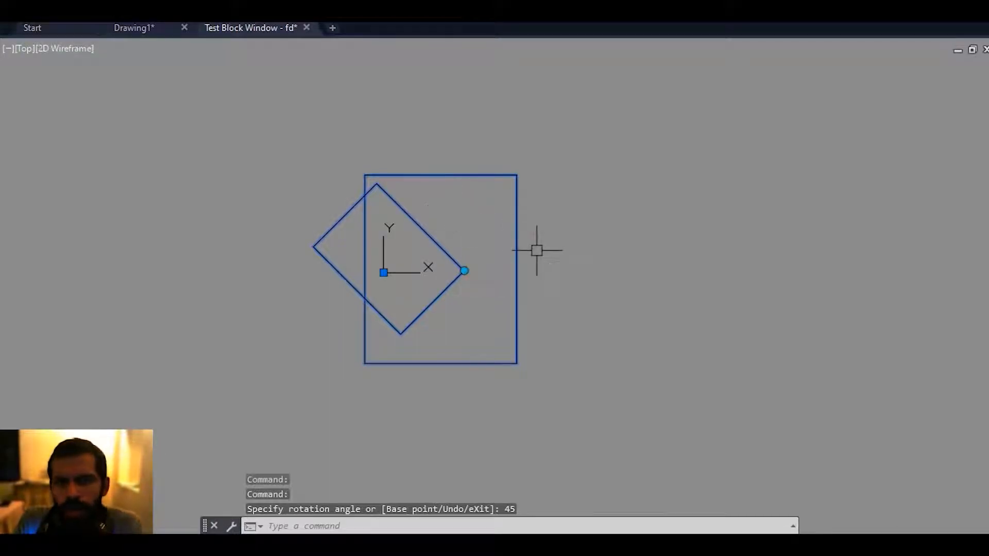
Set the inner rectangle's rotation to 60 degrees in the test block, and close the test window.
middle_drag(536, 274, 550, 289)
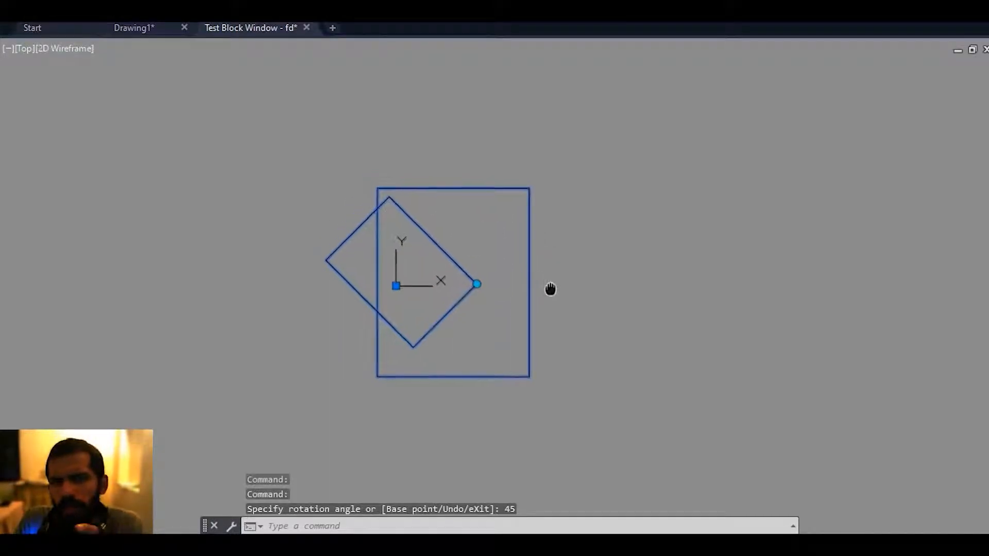
click(478, 286)
text(60)
key(Return)
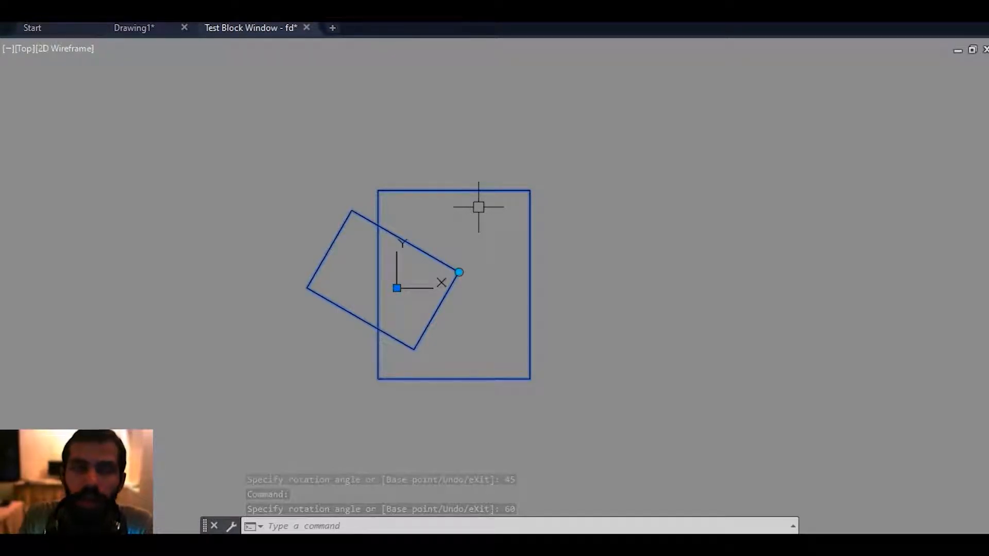
middle_drag(419, 178, 413, 205)
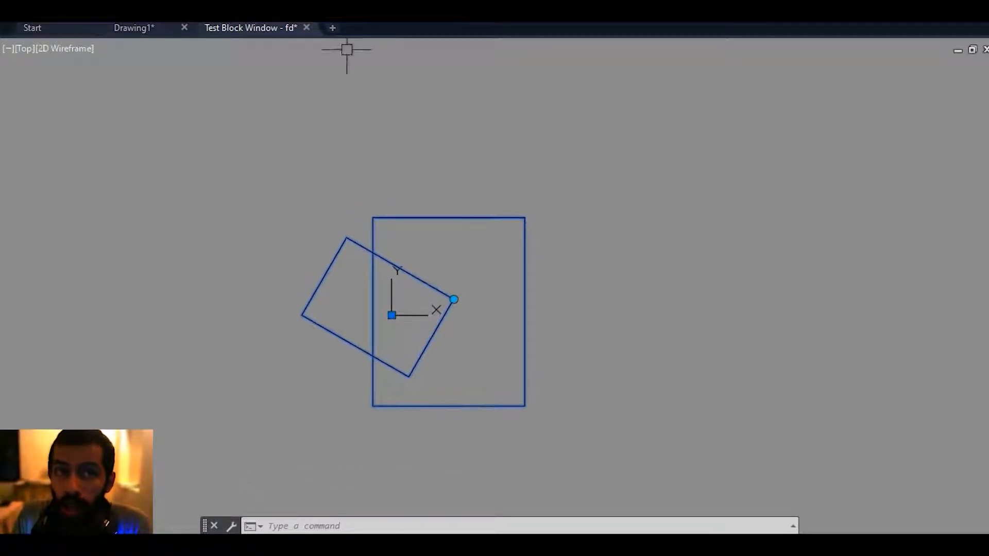
click(306, 28)
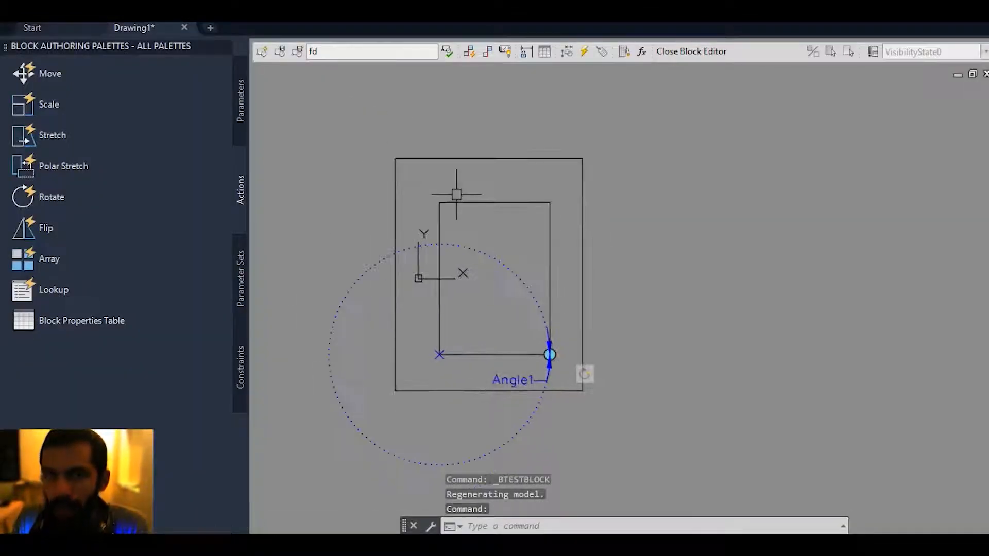
Place a Lookup parameter to the right of the outer rectangle.
middle_drag(363, 209, 371, 172)
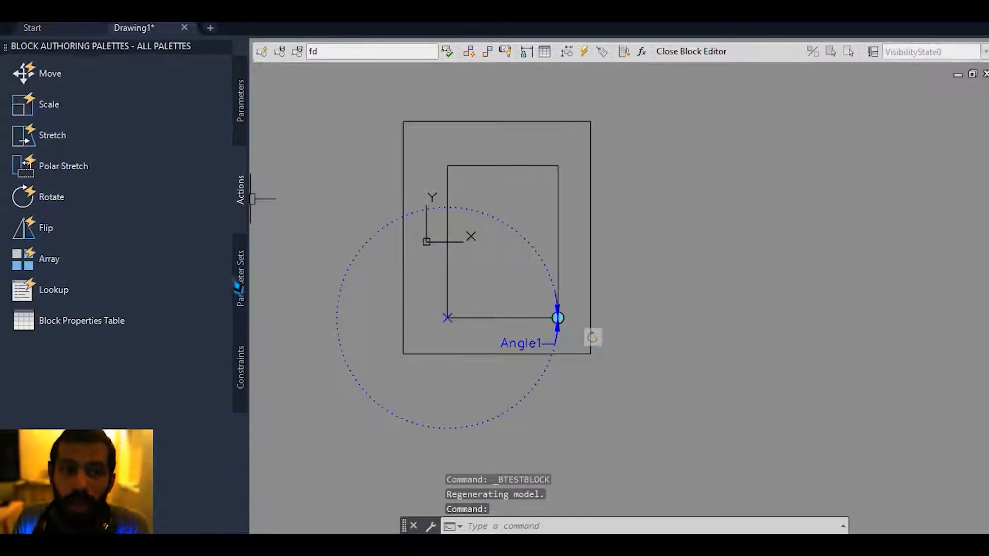
click(245, 117)
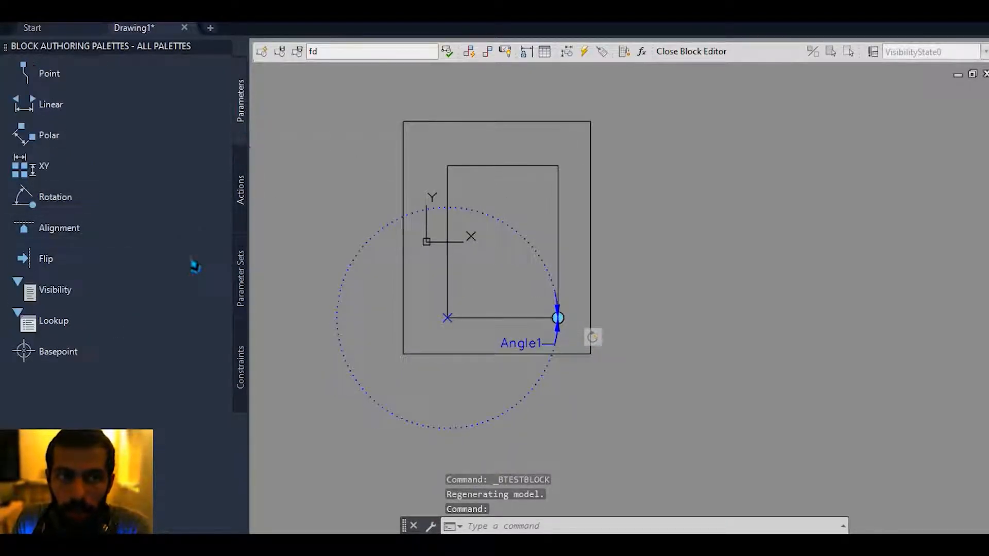
click(76, 334)
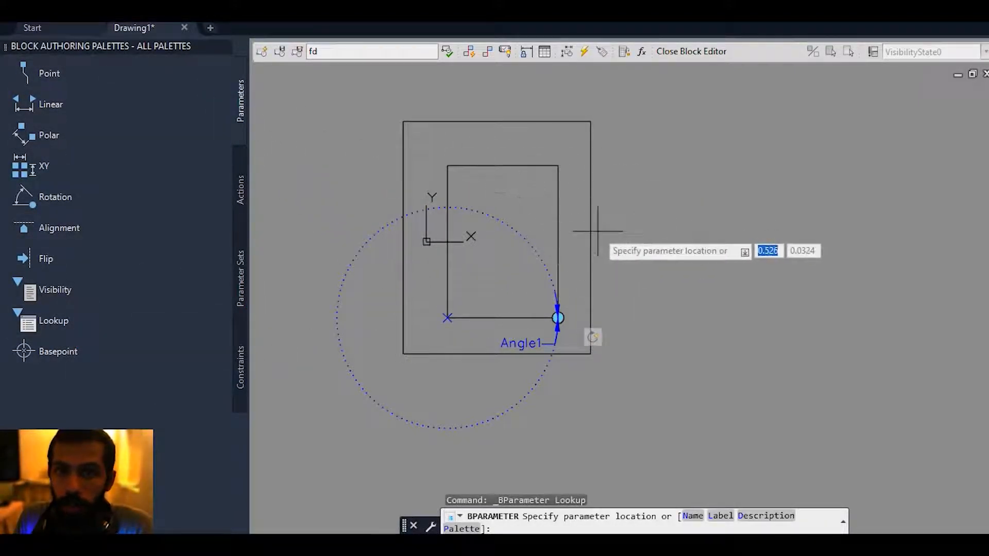
click(640, 272)
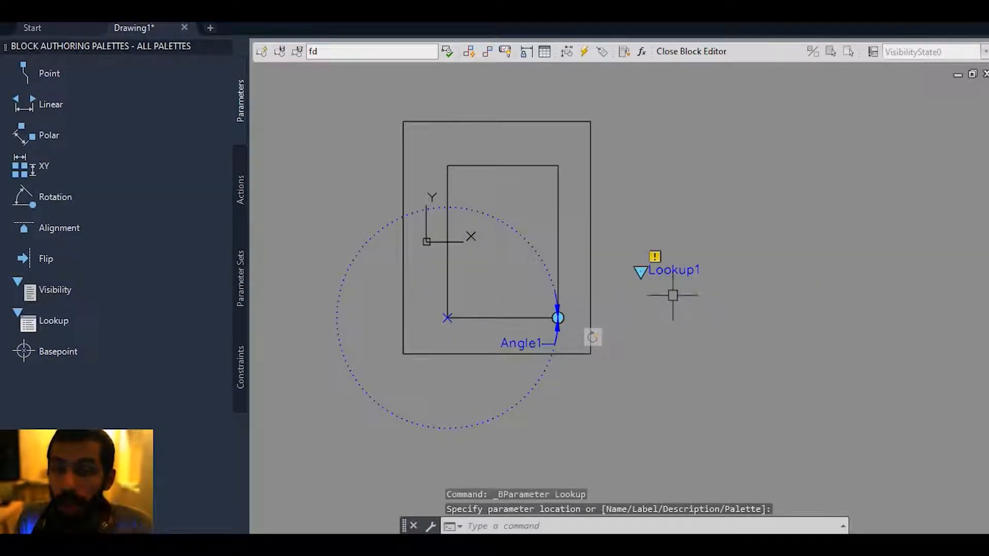
Apply a Lookup action to the Lookup parameter, opening its property lookup table.
scroll(642, 294, up, 2)
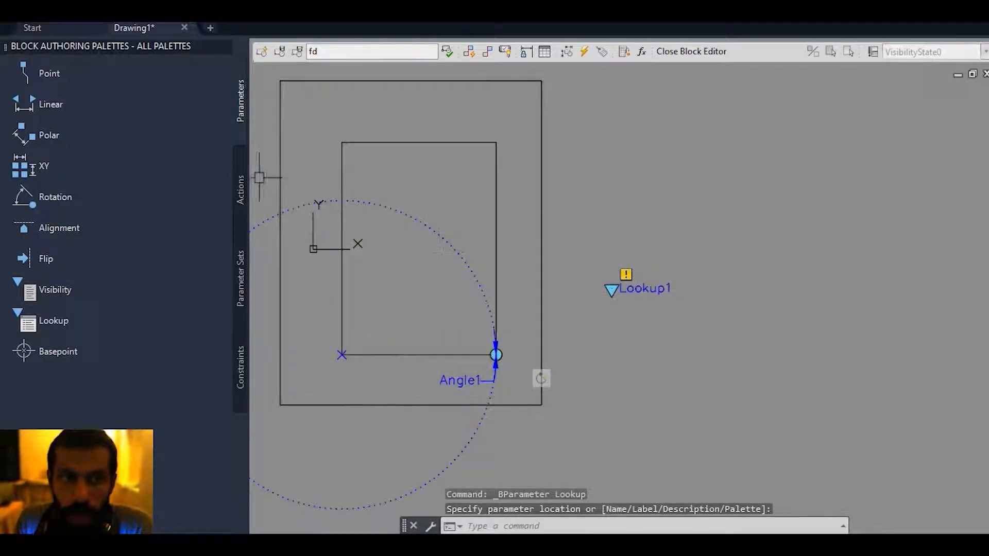
click(244, 189)
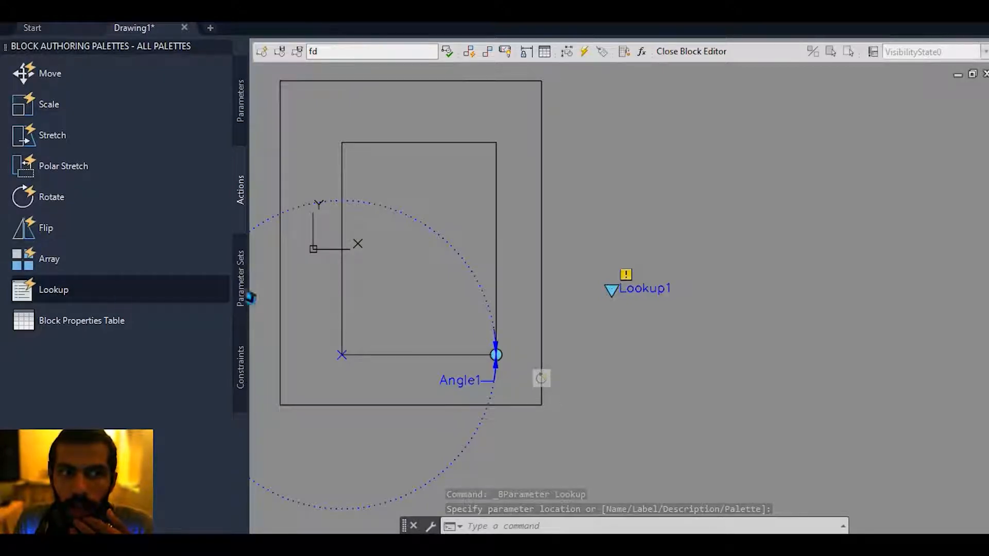
click(121, 301)
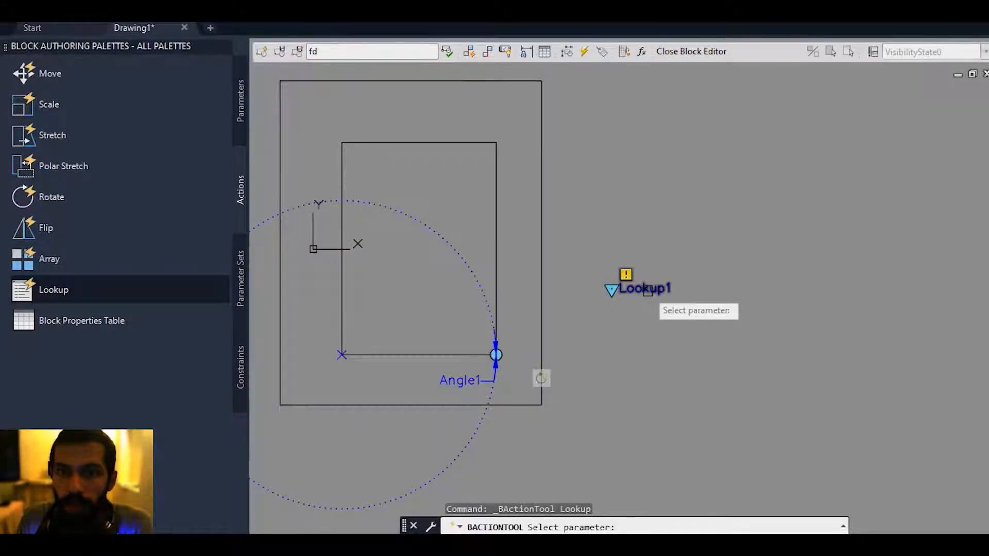
click(647, 303)
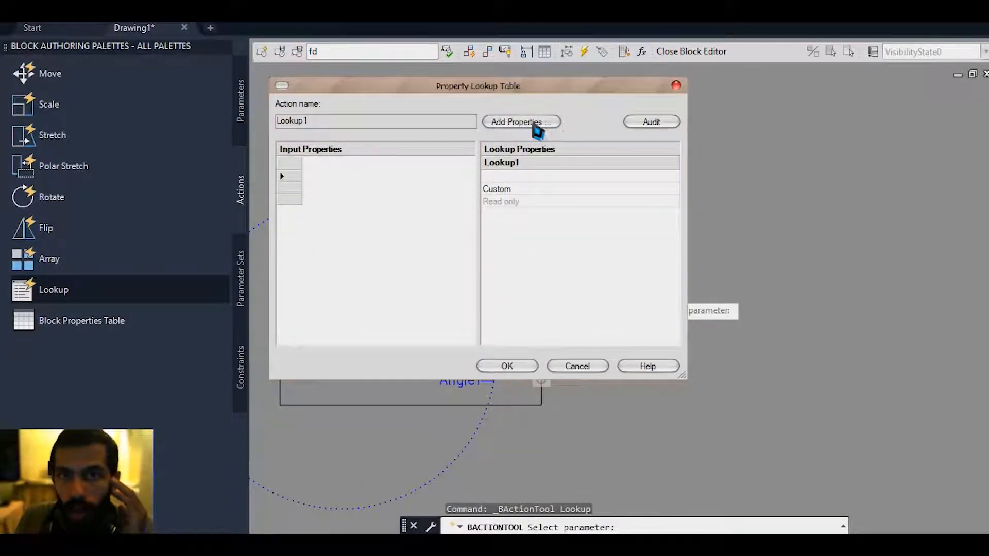
Add Angle1 as the input property and fill the lookup table with 30 as "first" and 90 as "vertical".
click(535, 123)
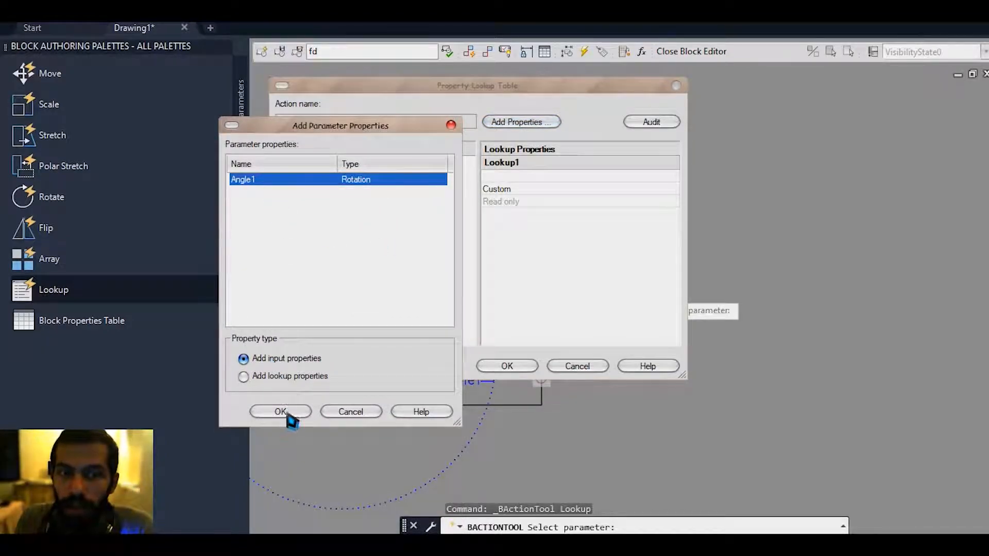
click(281, 412)
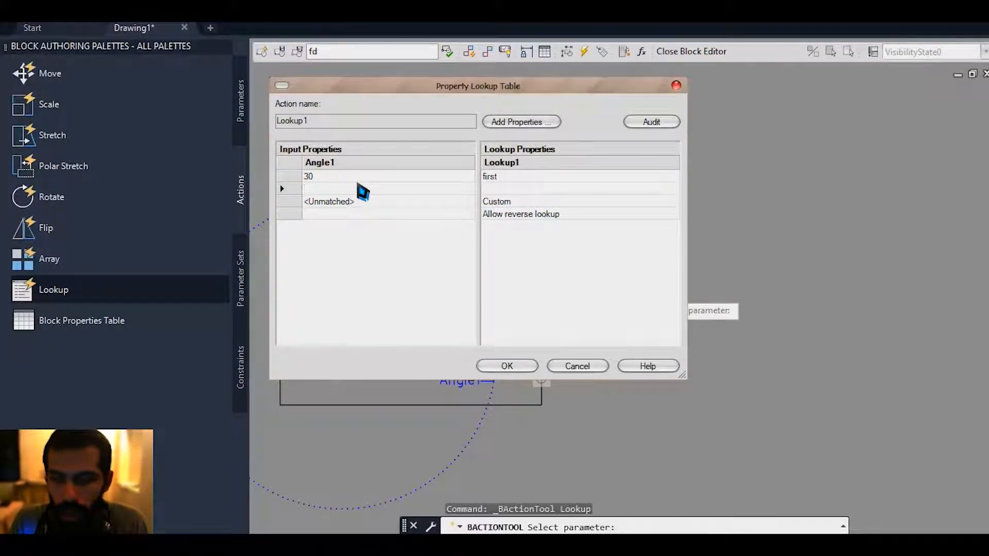
click(541, 189)
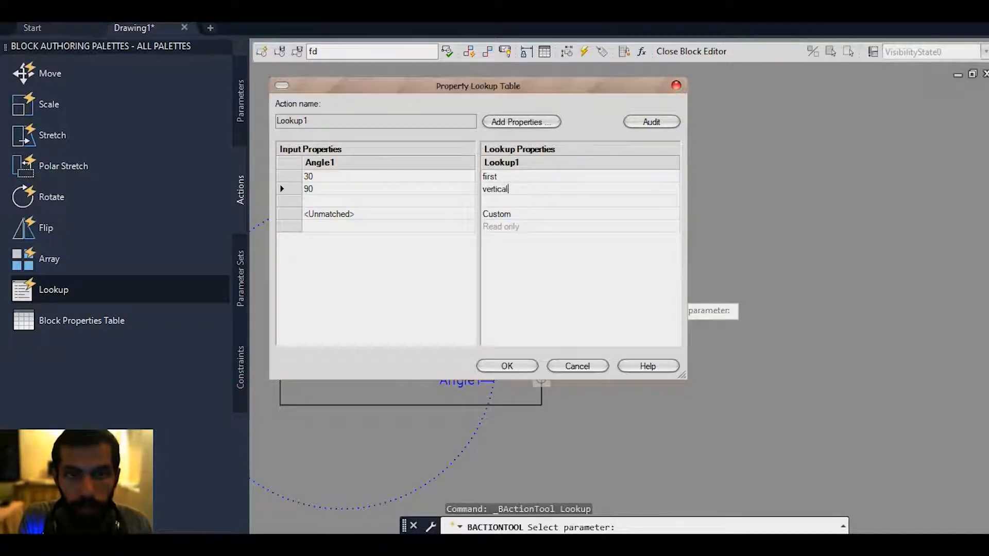
click(507, 366)
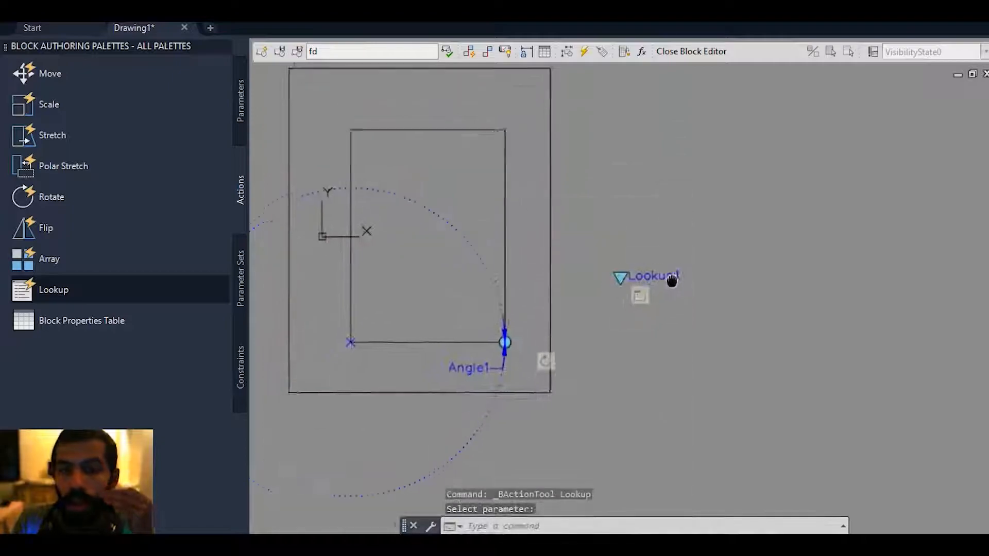
Set the grip display of the Rotation parameter Angle1 to 0.
scroll(535, 342, up, 2)
click(503, 360)
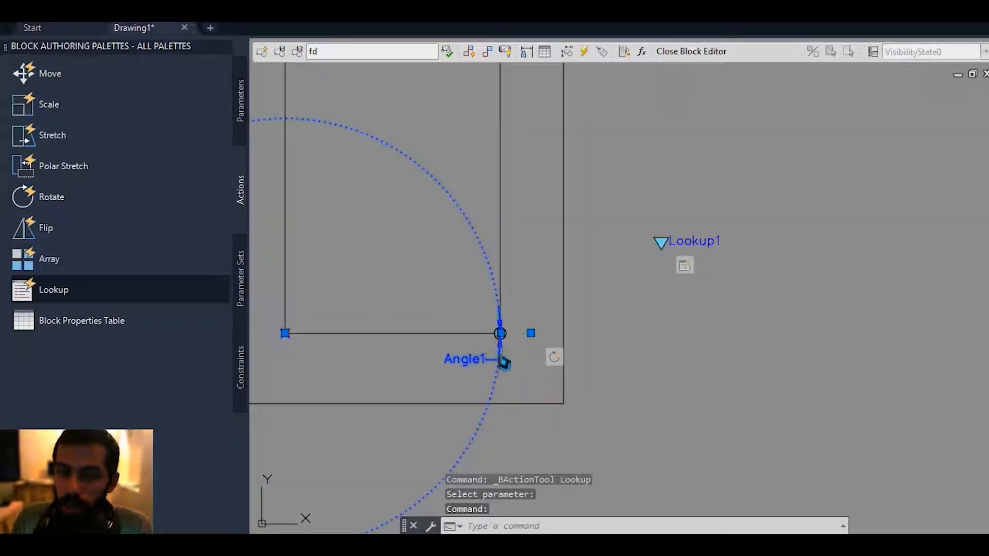
right_click(503, 360)
mouse_move(617, 227)
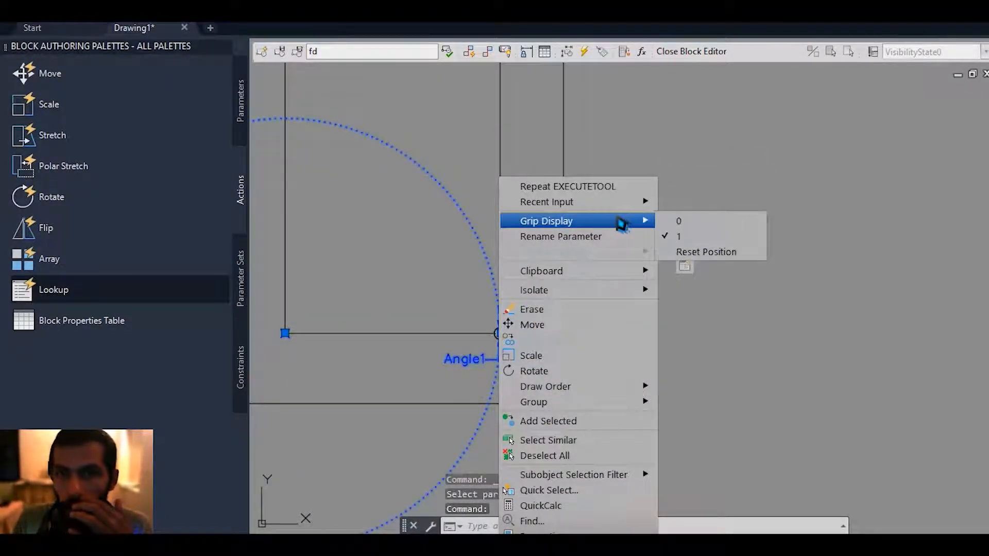
click(724, 225)
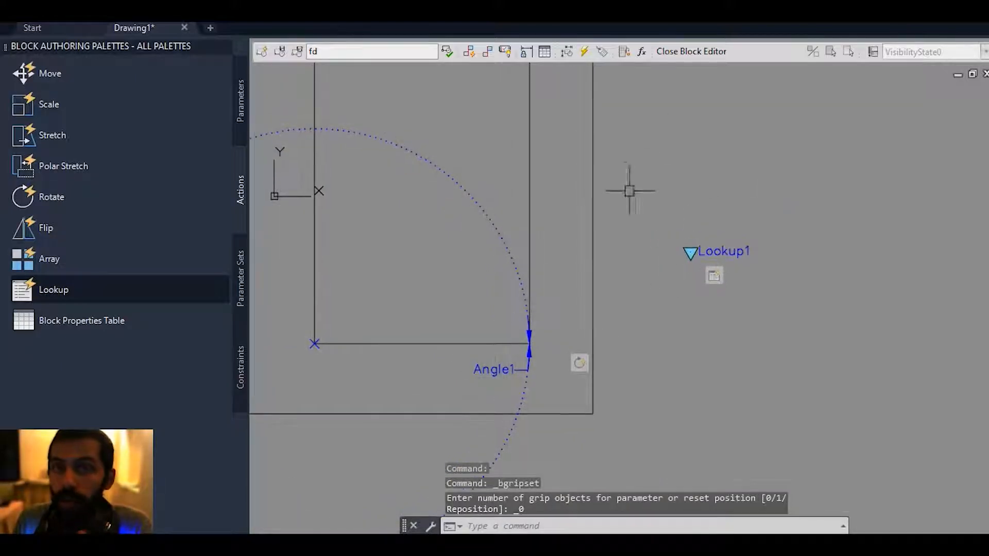
Test block fd by switching its lookup grip to "first" and to "vertical", and close the test window.
click(447, 54)
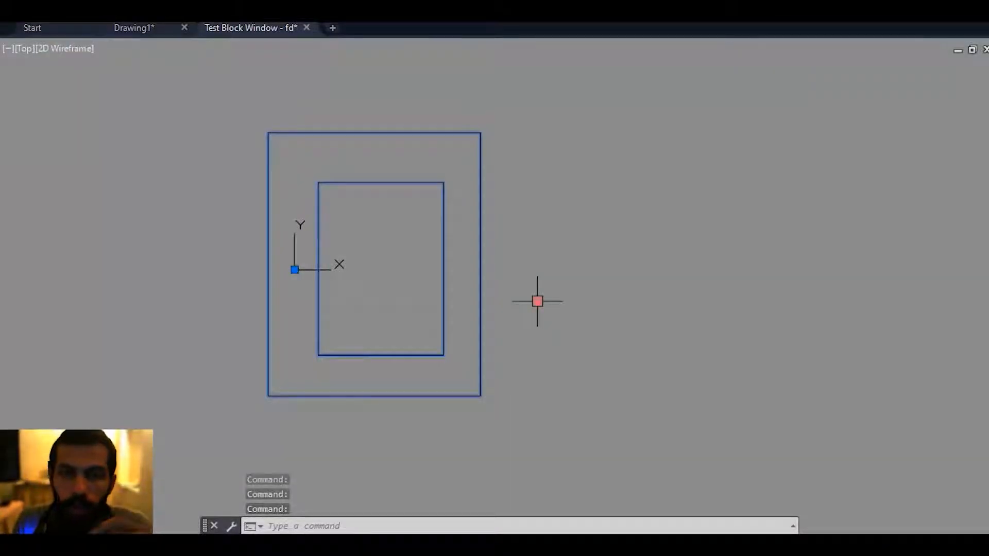
click(538, 300)
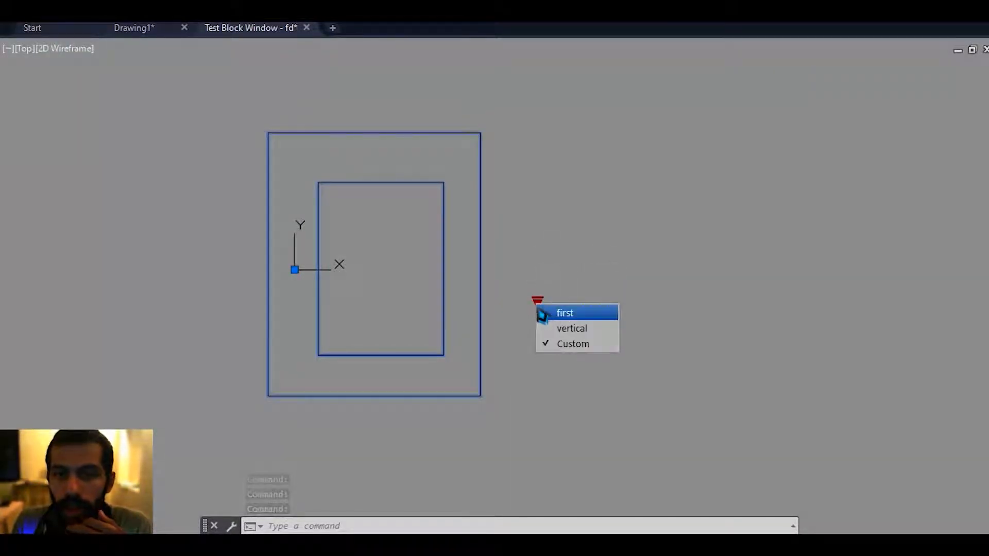
click(575, 318)
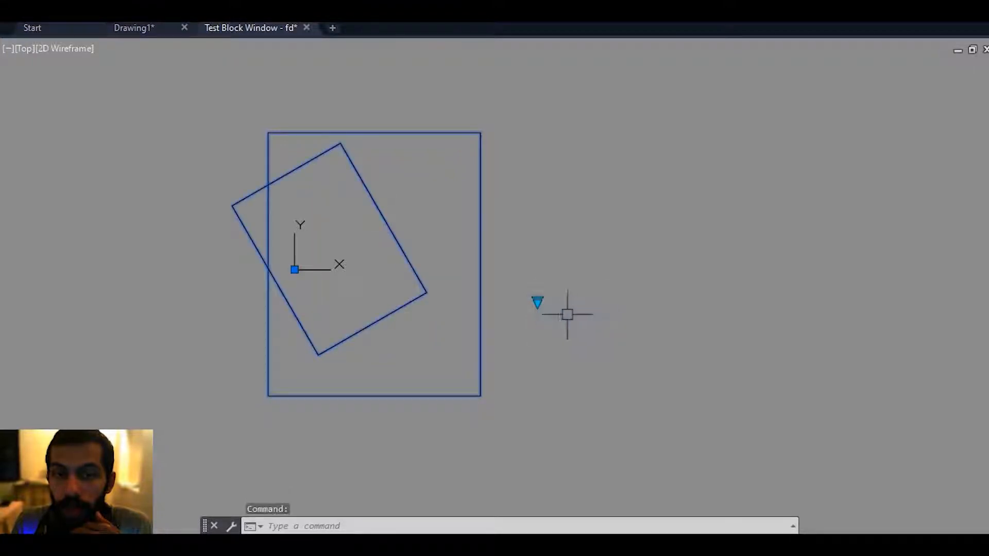
click(538, 306)
click(572, 332)
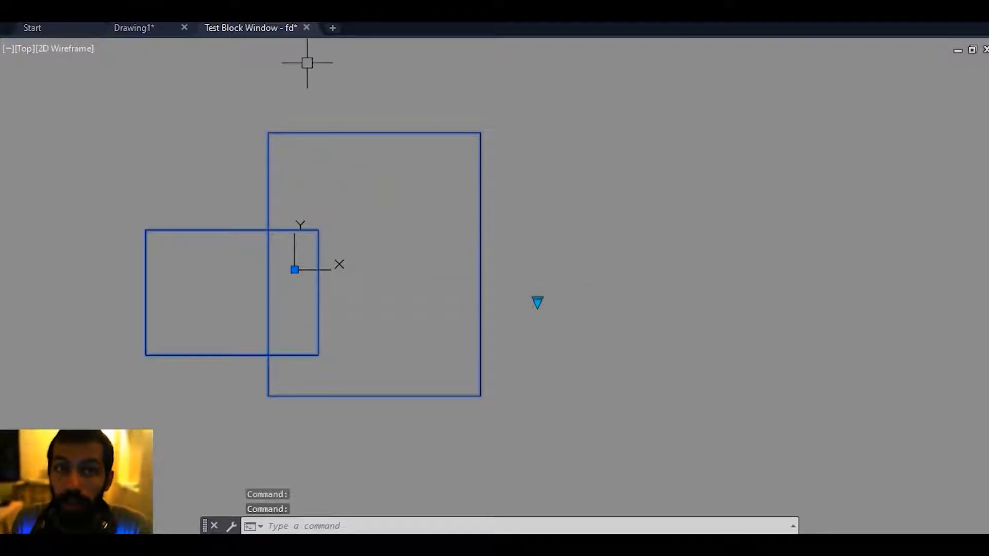
click(306, 27)
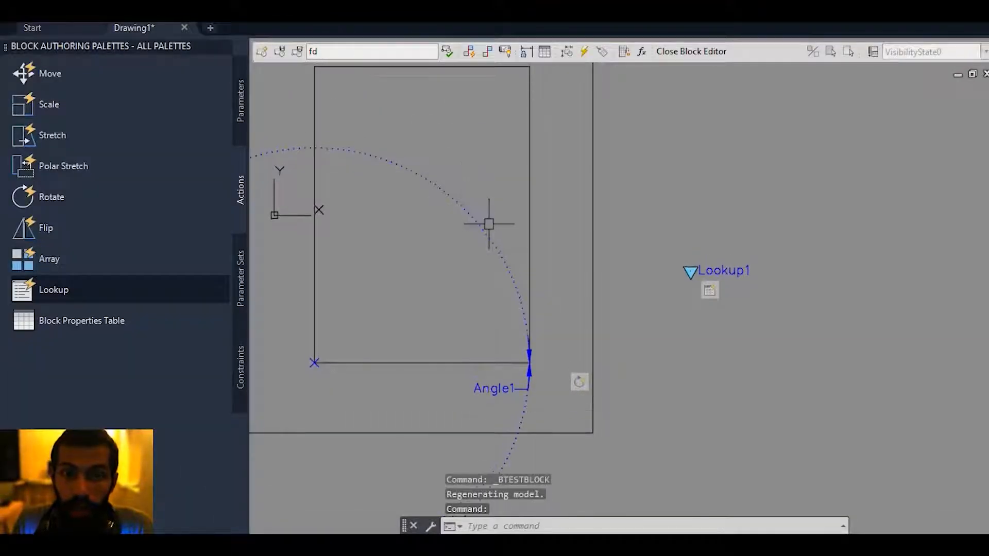
Delete the Rotation and Lookup parameters with their actions, leaving only the two rectangles in the block.
scroll(488, 219, down, 1)
key(Delete)
drag(706, 210, 625, 331)
key(Delete)
middle_drag(364, 169, 438, 191)
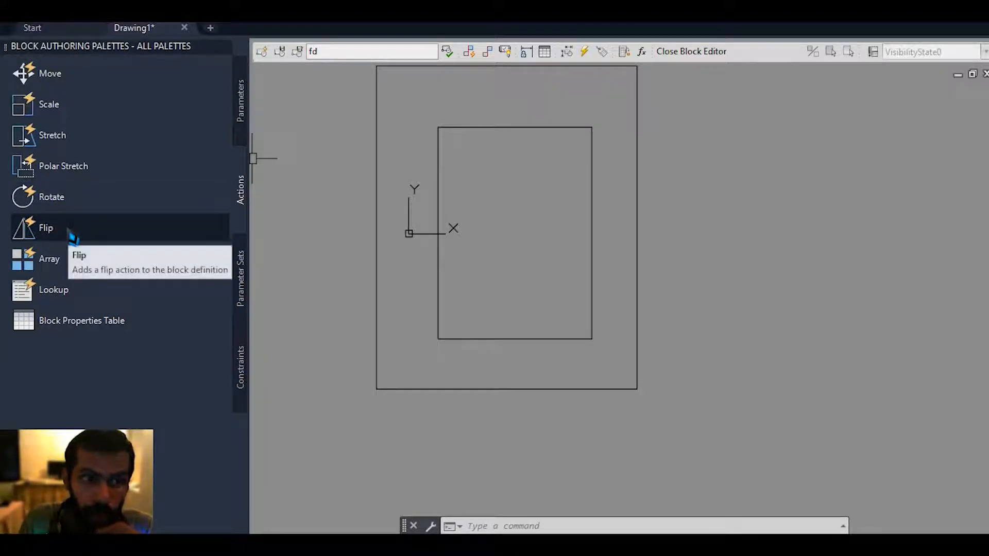
mouse_move(555, 252)
middle_down()
mouse_move(581, 242)
mouse_move(577, 254)
middle_up()
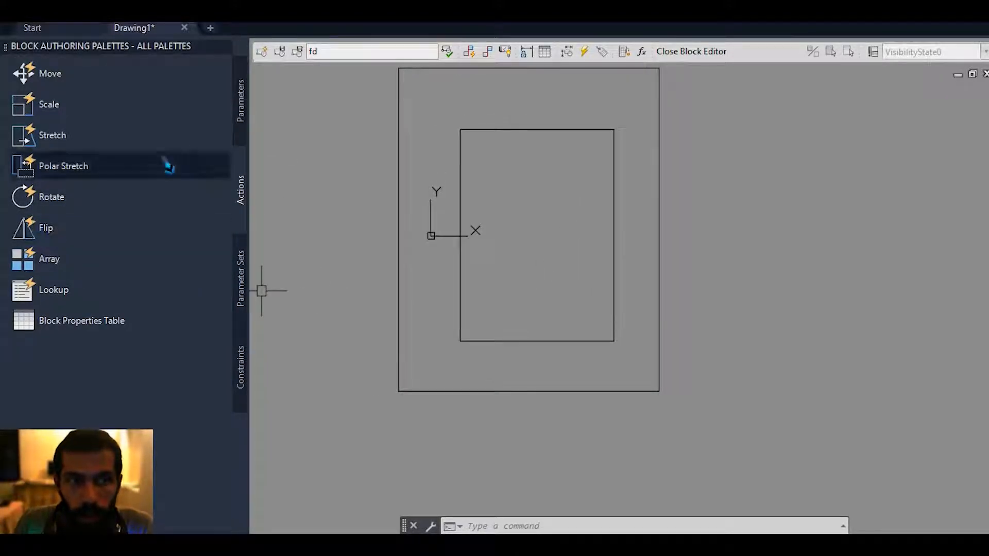
Place a Flip parameter with its reflection line along the outer rectangle's bottom edge and its label to the right.
click(241, 104)
click(51, 262)
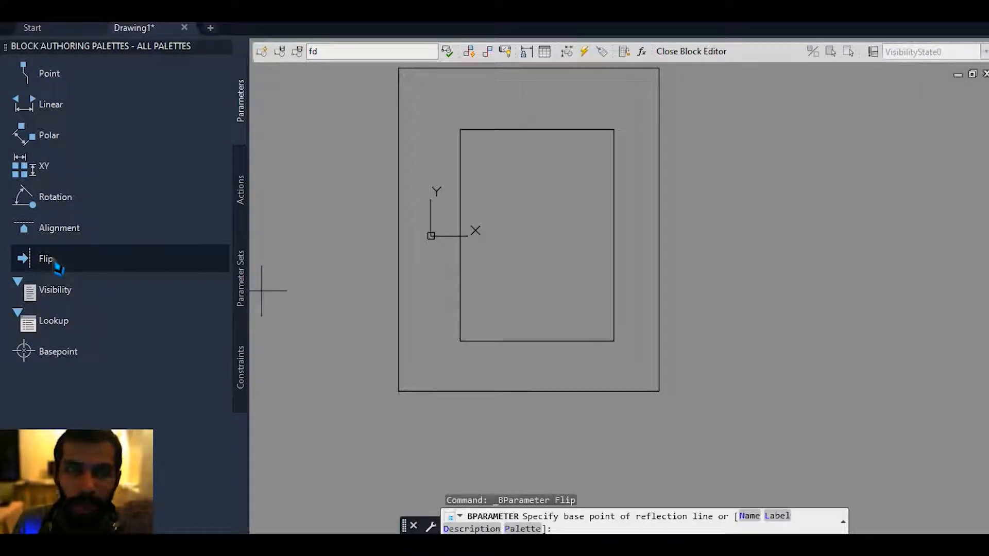
middle_drag(402, 390, 420, 347)
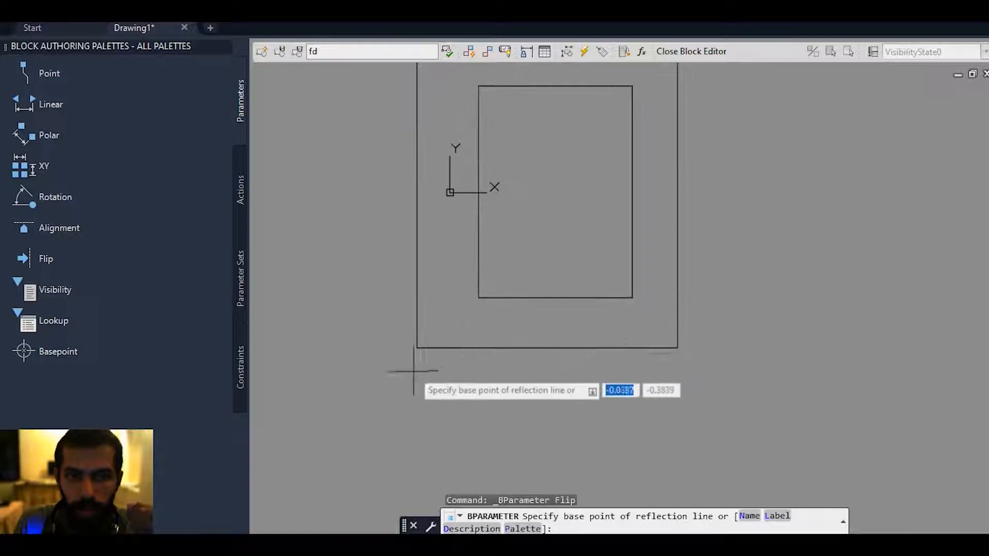
click(418, 344)
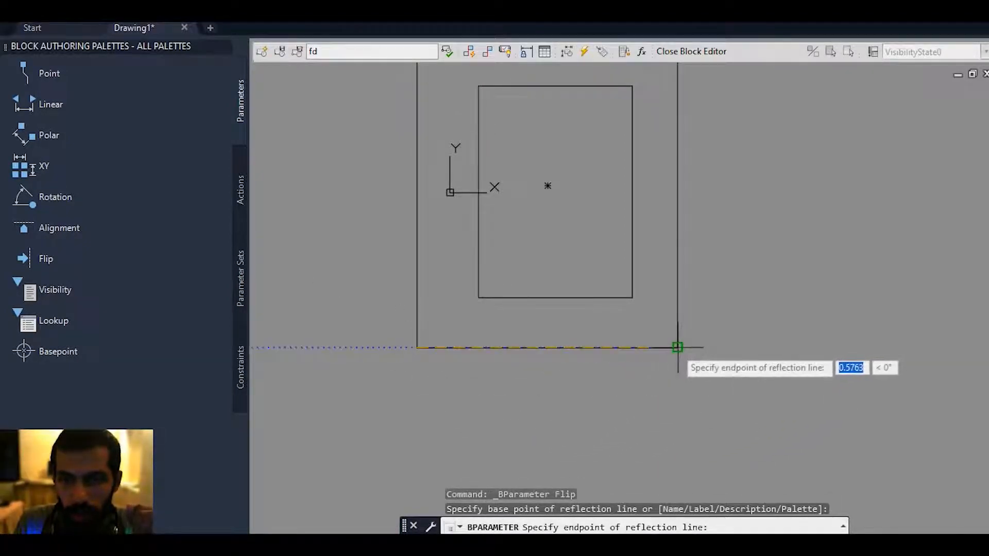
click(680, 347)
click(762, 335)
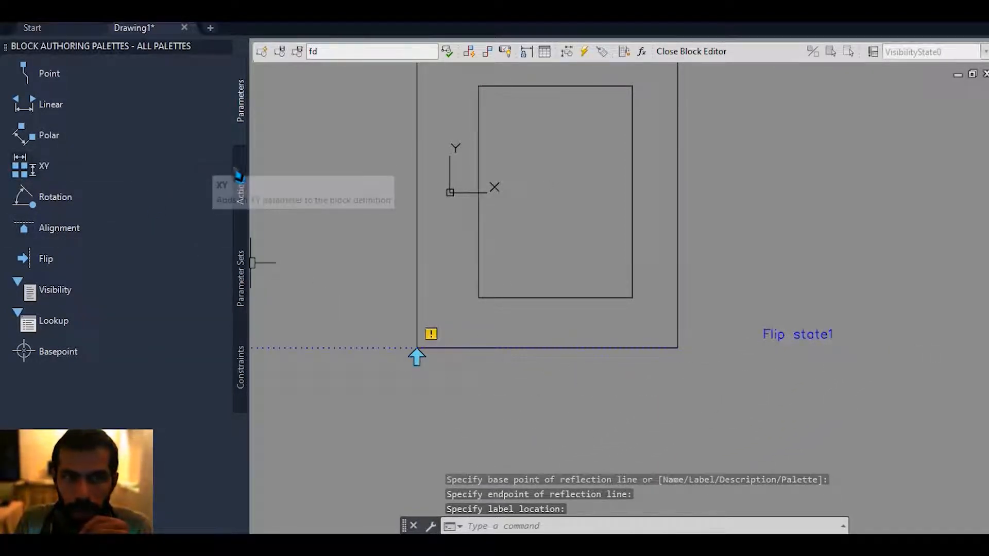
click(241, 188)
click(56, 227)
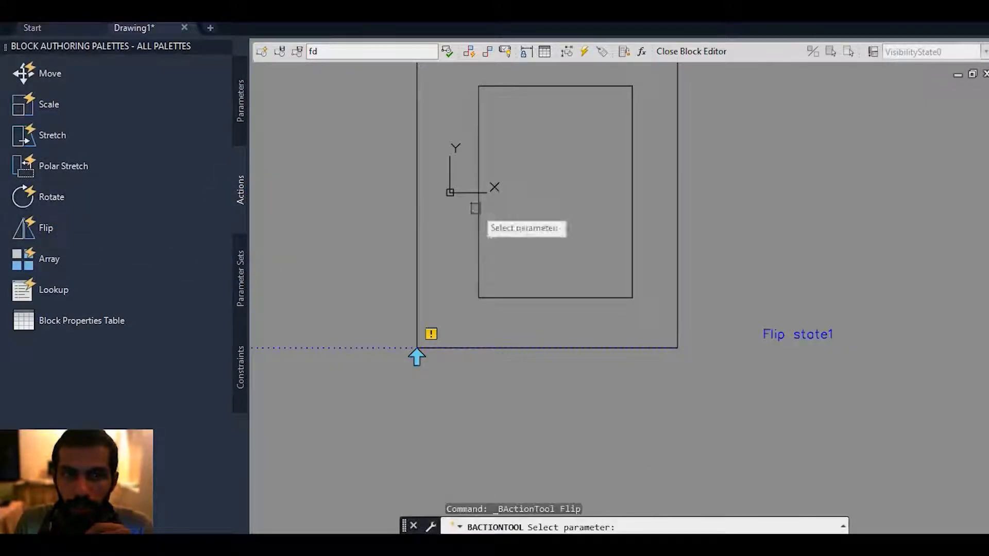
click(417, 353)
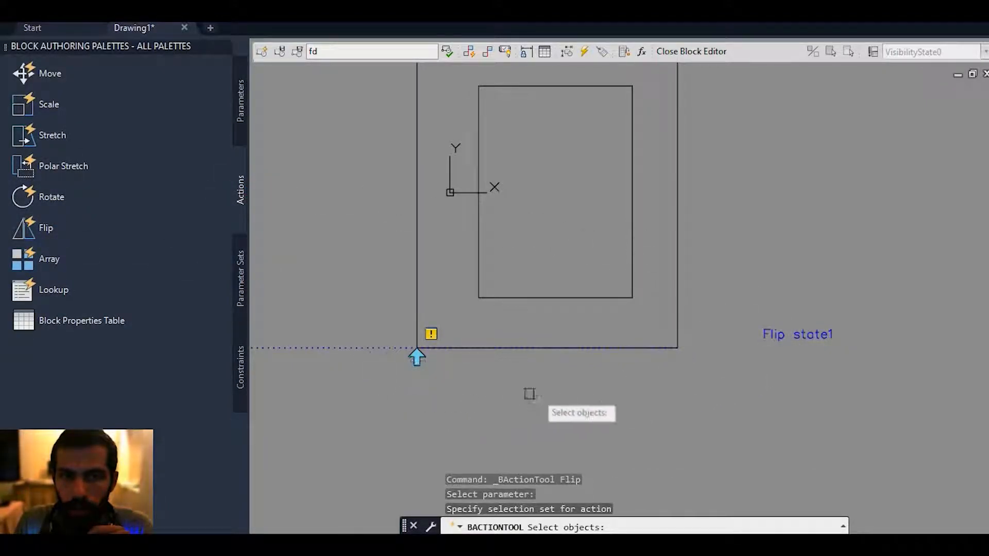
scroll(658, 361, down, 3)
key(Escape)
key(Escape)
Delete the Flip parameter from the block.
click(758, 310)
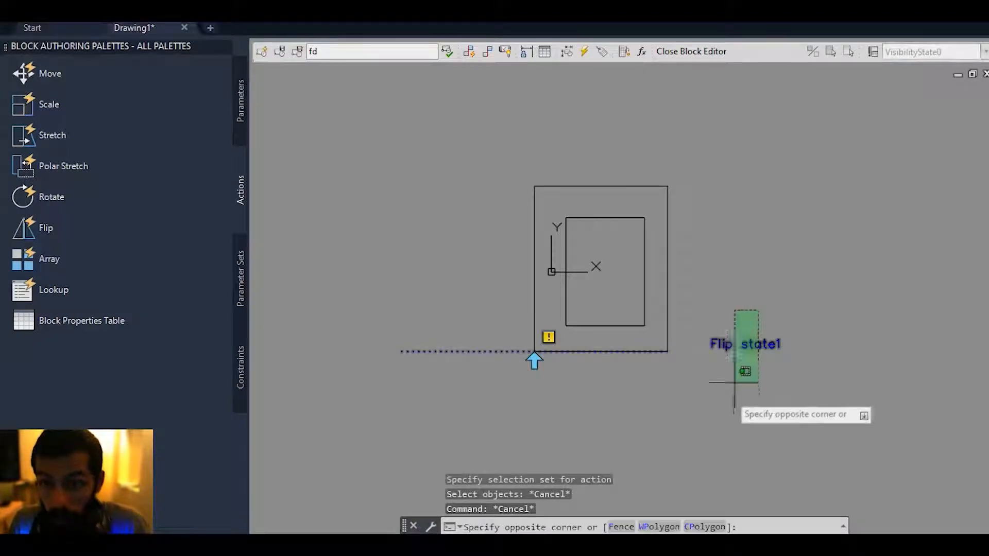
click(716, 410)
key(Delete)
Add a Flip parameter reflecting about the outer rectangle's bottom edge, from its lower-left to lower-right corner, labelled to the right.
click(239, 98)
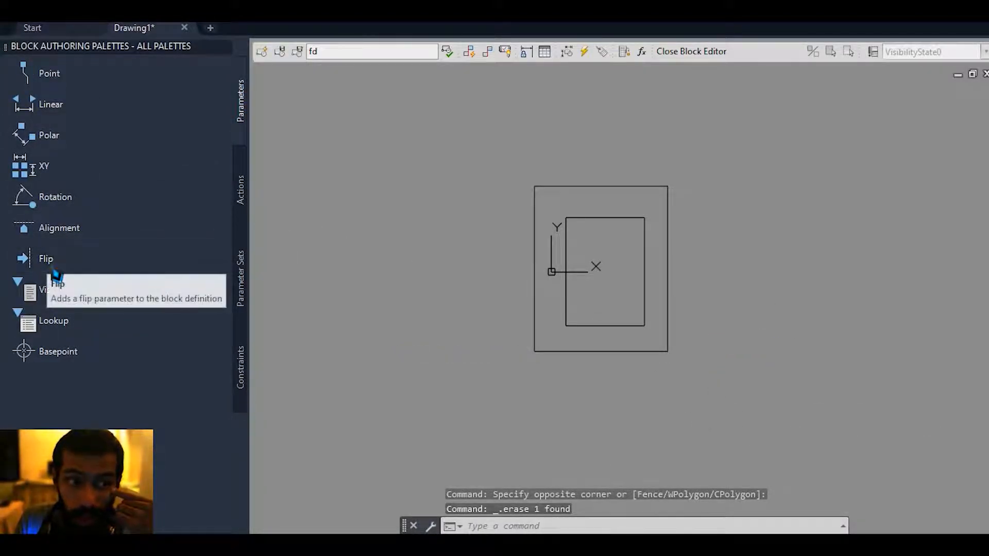
click(50, 261)
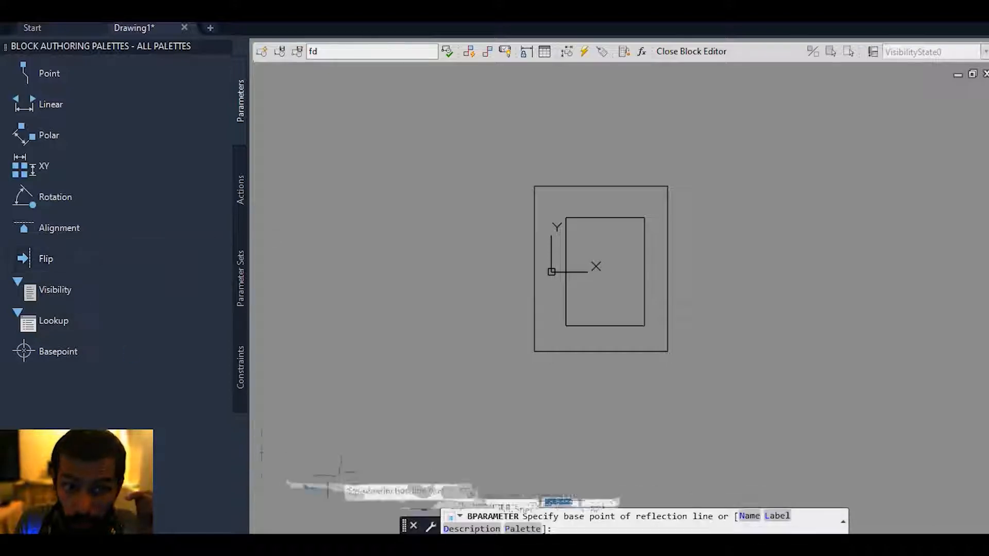
click(535, 351)
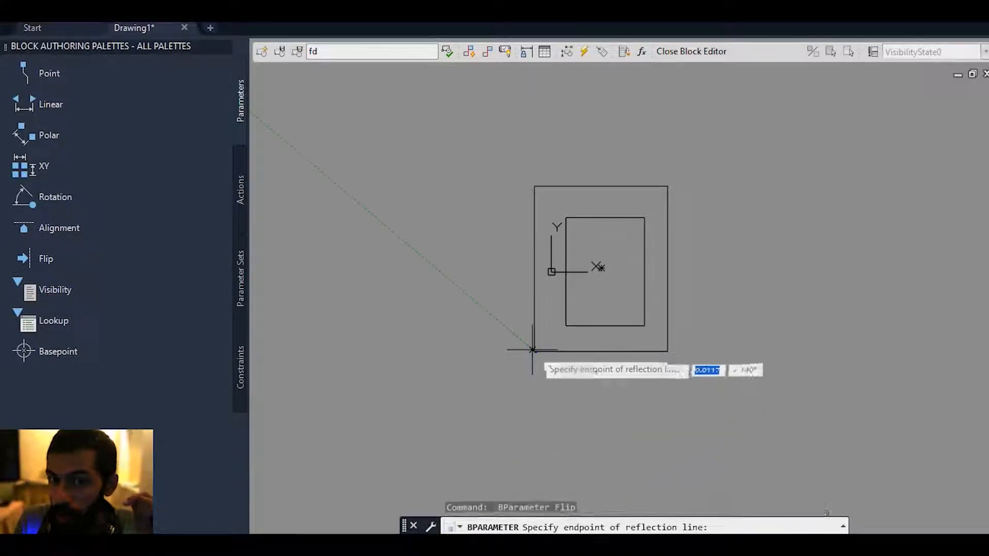
click(668, 352)
click(713, 330)
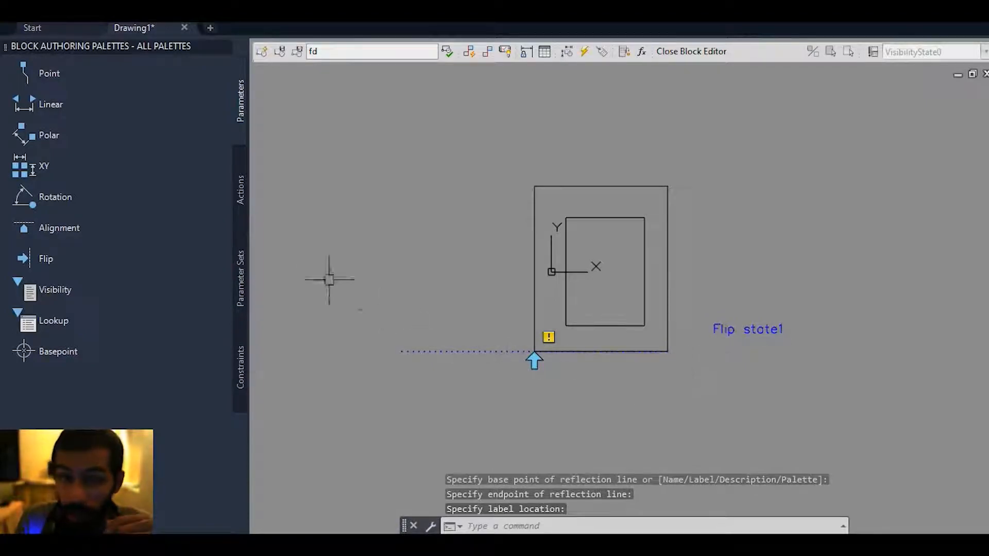
Apply a Flip action to the Flip parameter with both the inner and outer rectangles as its objects.
click(240, 190)
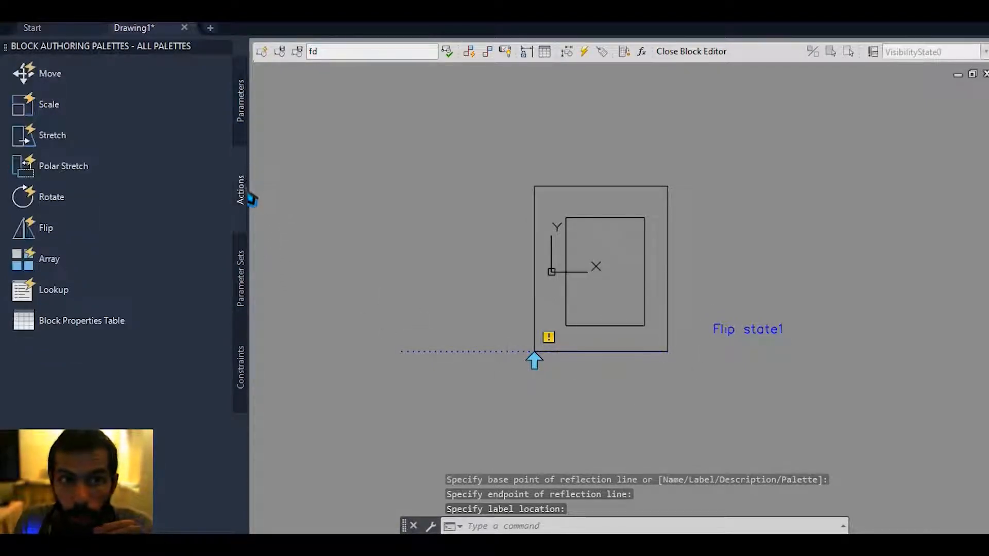
click(47, 230)
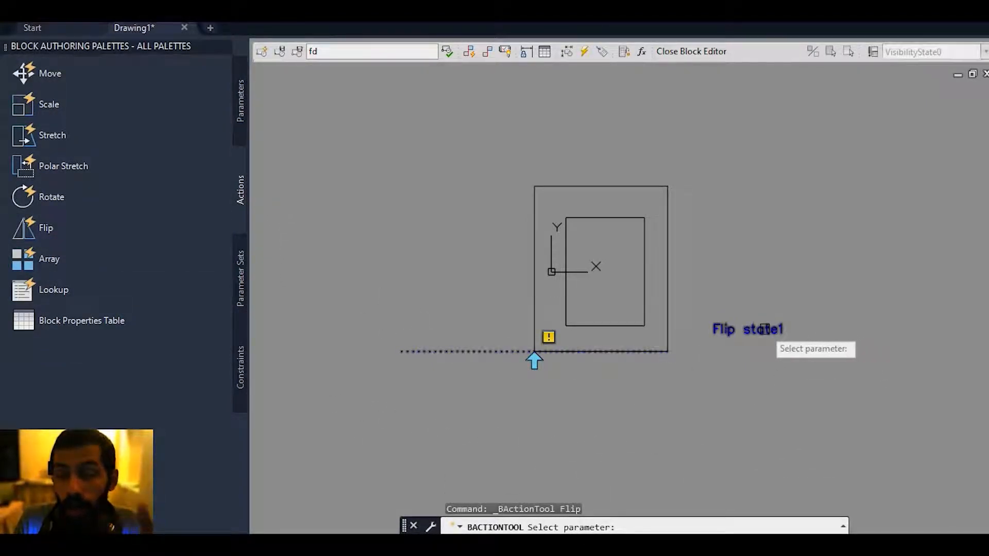
click(765, 330)
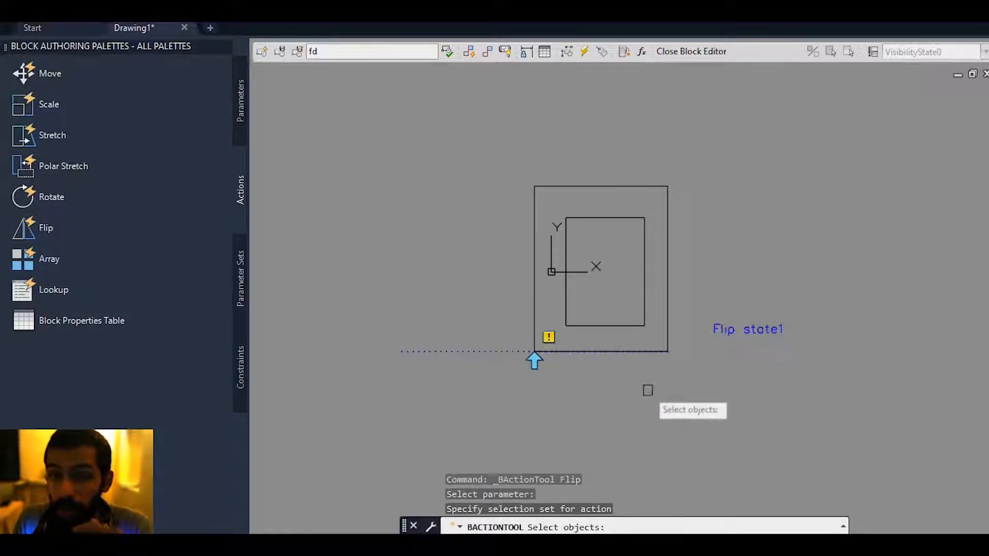
click(644, 295)
click(666, 279)
middle_drag(737, 249, 674, 314)
key(Return)
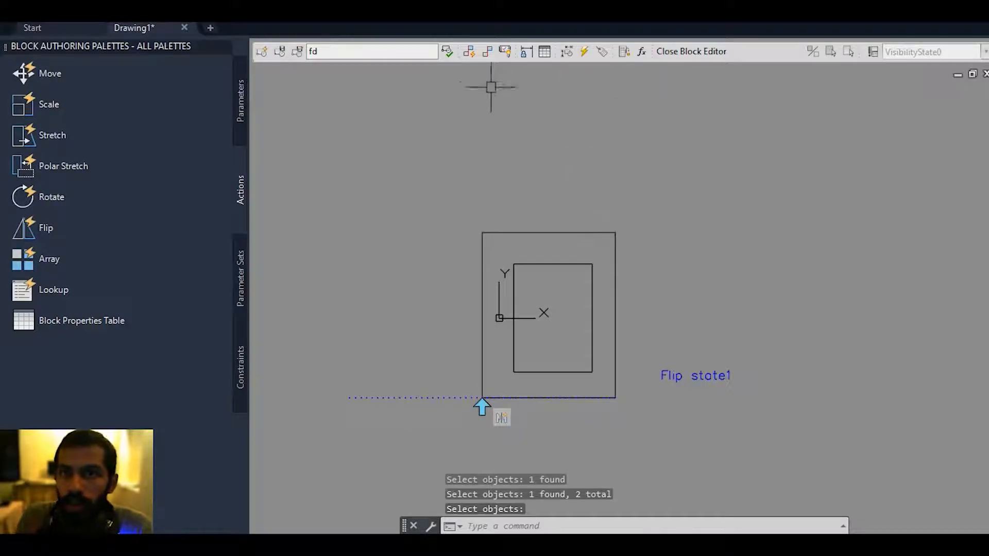
Test the block by flipping both rectangles about the bottom edge with the flip grip, and close the test window.
click(453, 51)
scroll(508, 225, up, 5)
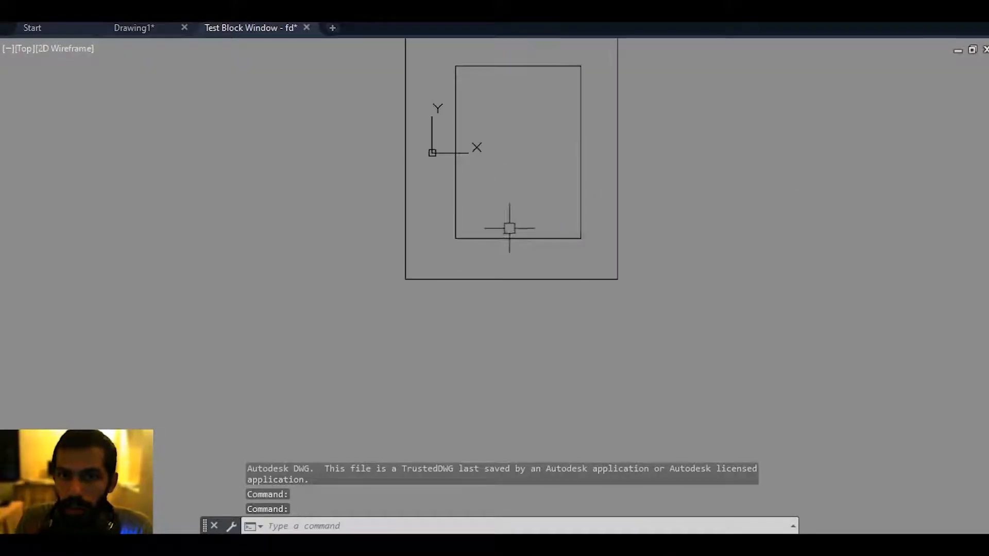
click(514, 278)
middle_drag(465, 265, 451, 330)
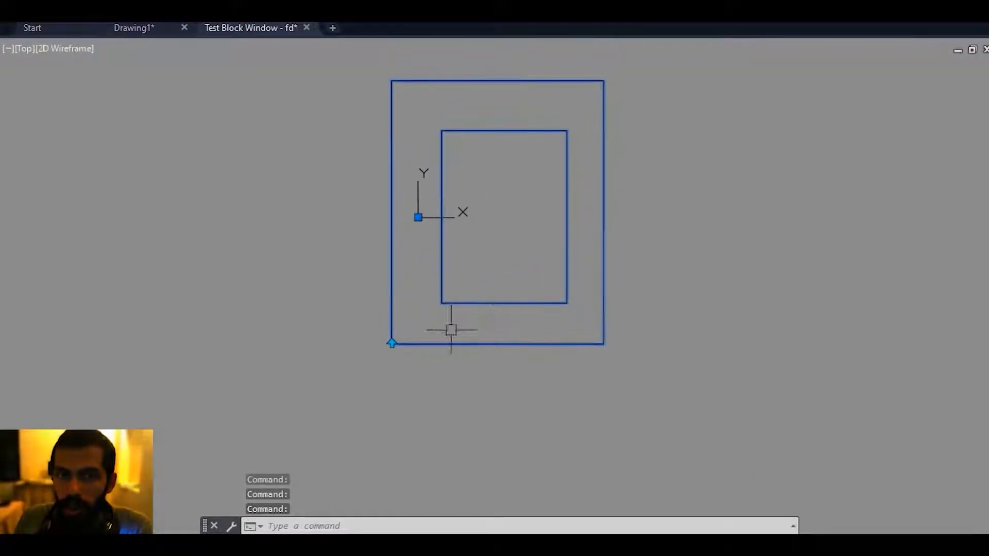
click(391, 343)
click(392, 344)
scroll(427, 338, down, 5)
middle_drag(429, 218, 437, 196)
click(307, 28)
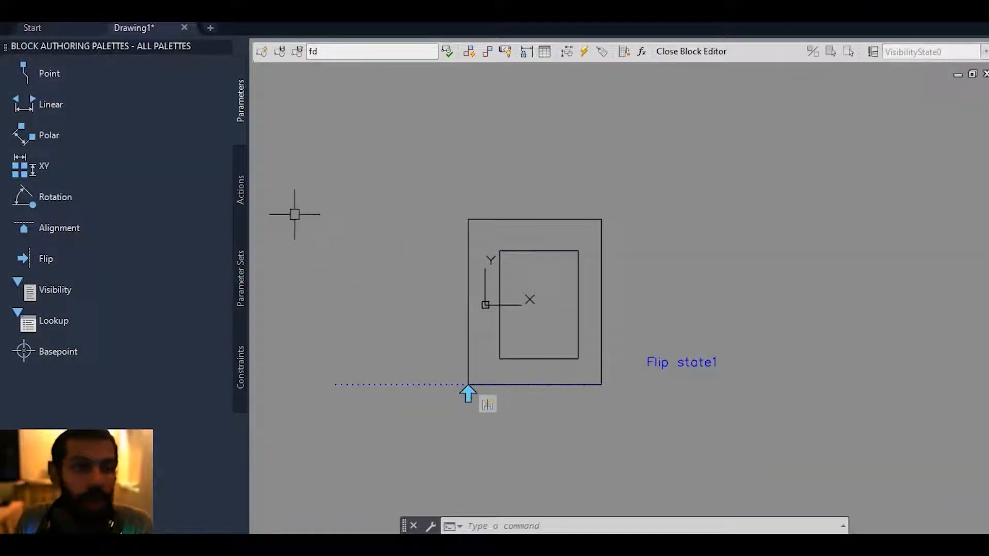
Place an Alignment parameter at the outer rectangle's lower-right corner, directed along the bottom edge to the lower-left corner.
click(59, 227)
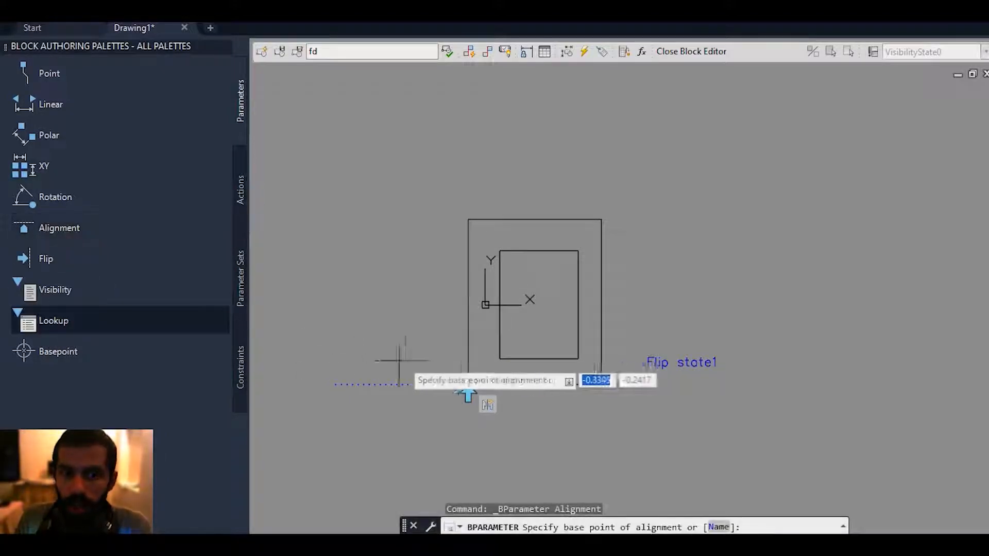
scroll(536, 268, up, 2)
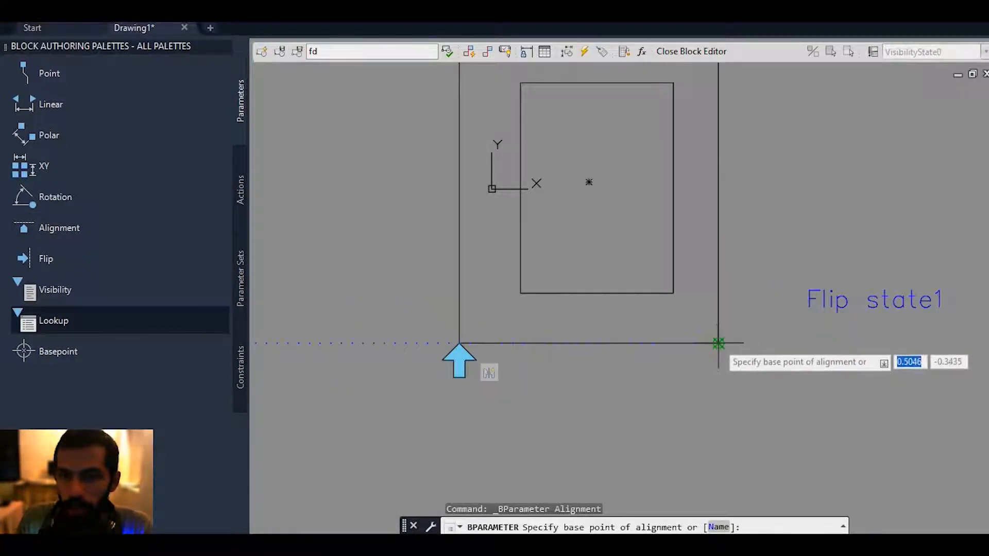
click(717, 343)
click(459, 343)
middle_drag(639, 391, 578, 409)
scroll(577, 409, down, 2)
Open the block in the test window and draw a long diagonal line to its right.
click(467, 52)
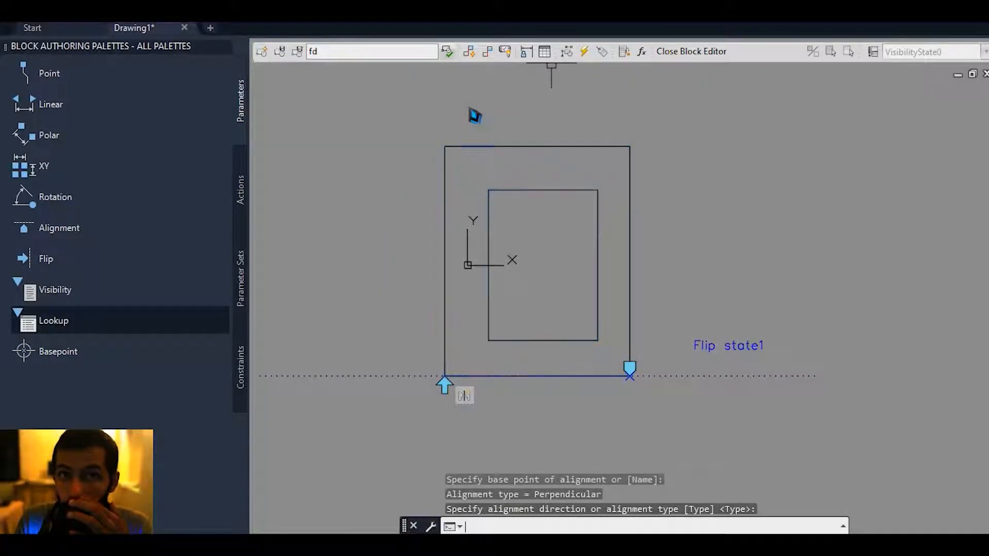
text(l)
key(space)
click(653, 166)
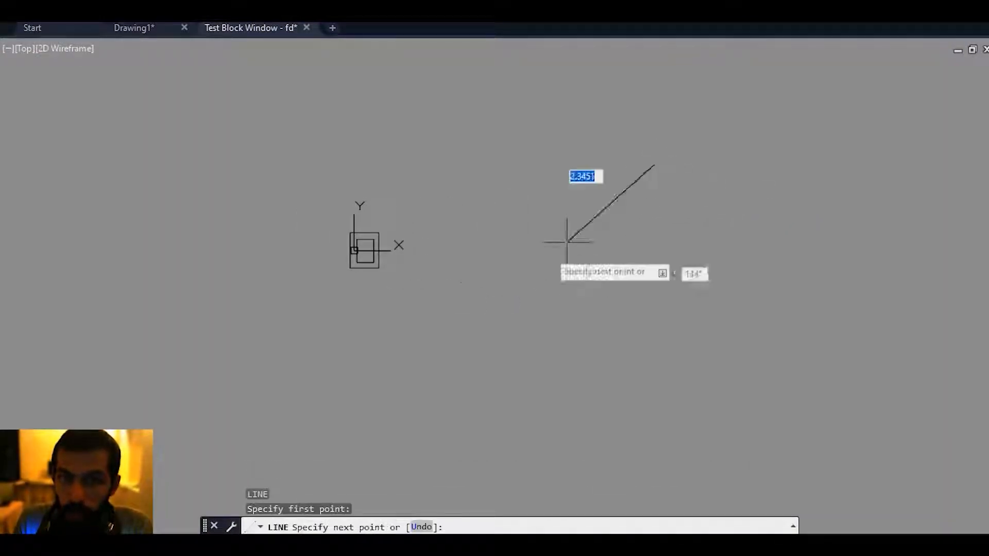
click(373, 377)
key(space)
Move the block onto the diagonal line by its alignment grip so that it aligns to the line.
scroll(365, 273, up, 5)
click(365, 273)
click(352, 241)
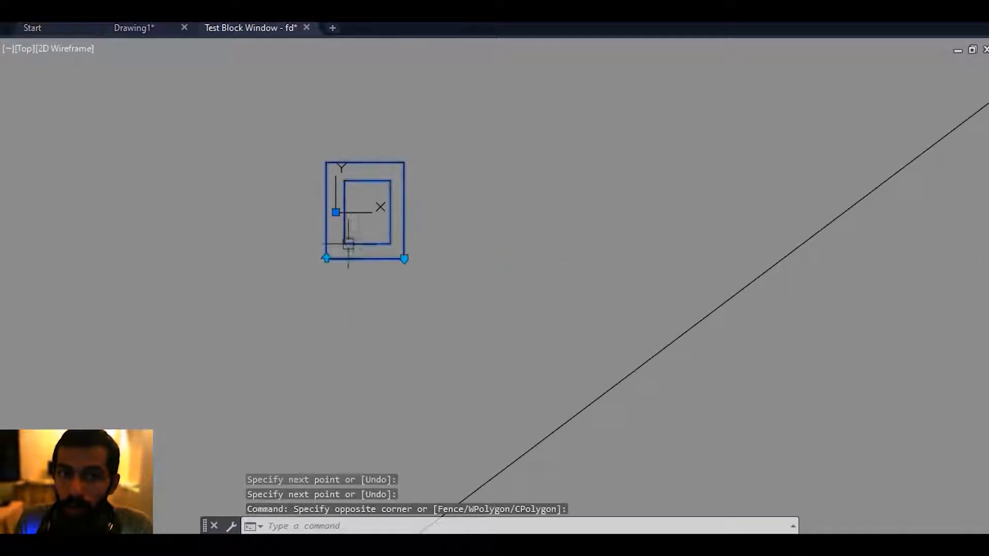
middle_drag(498, 270, 361, 315)
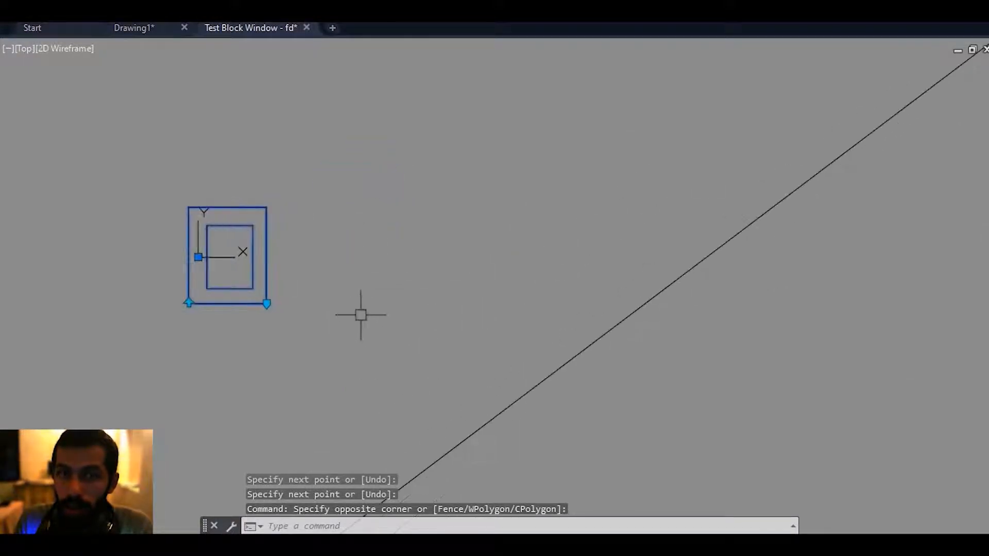
click(266, 304)
middle_drag(607, 216, 424, 308)
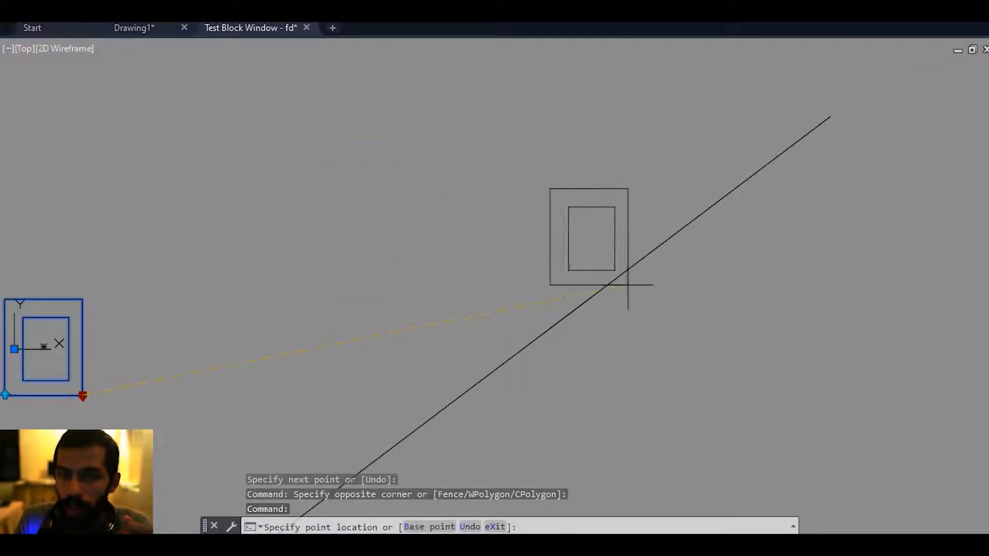
click(636, 264)
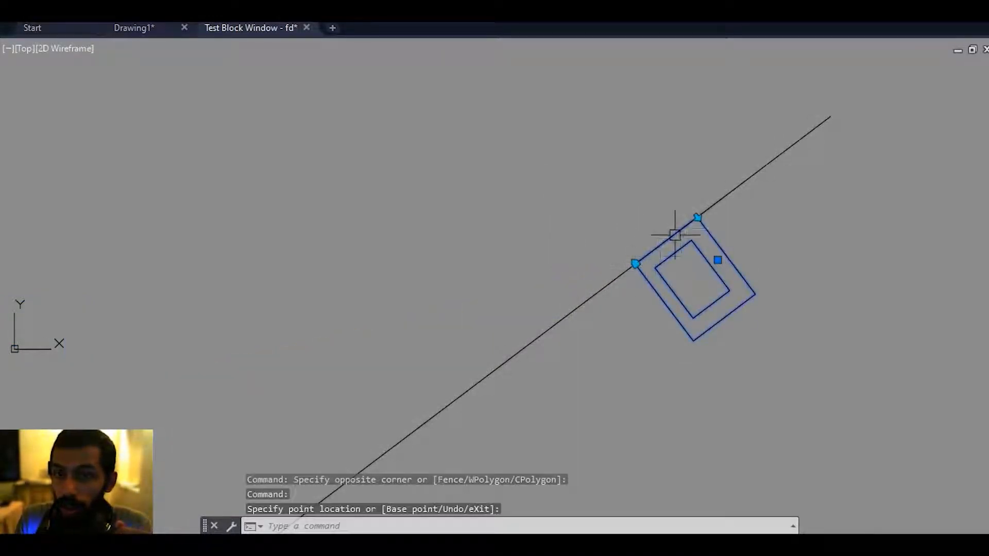
Flip the aligned block to the other side of the diagonal line and back with its flip grip.
scroll(690, 220, up, 2)
click(702, 212)
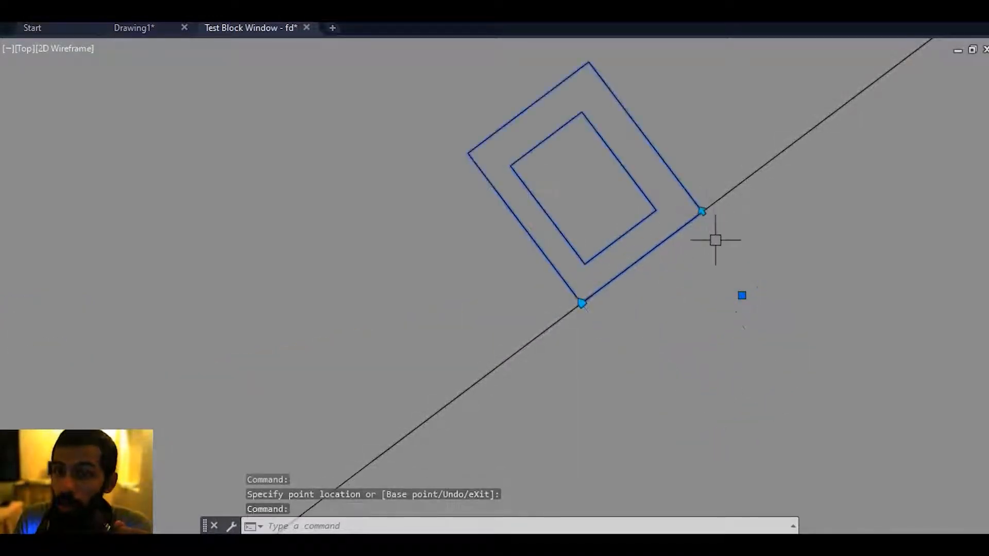
click(702, 212)
scroll(701, 245, down, 2)
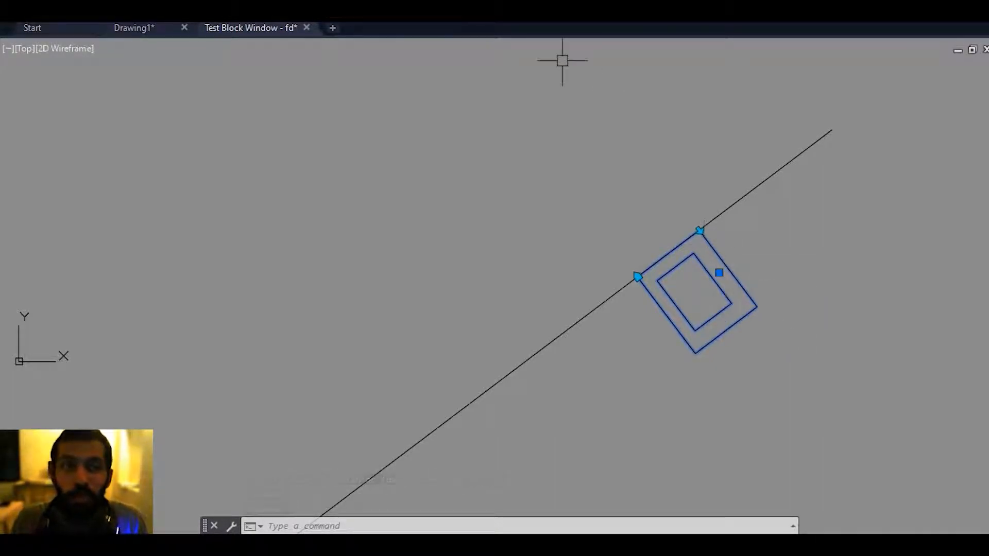
Close the test window and delete the flip parameter, the alignment parameter and the inner rectangle from the block.
middle_drag(314, 176, 299, 222)
click(306, 28)
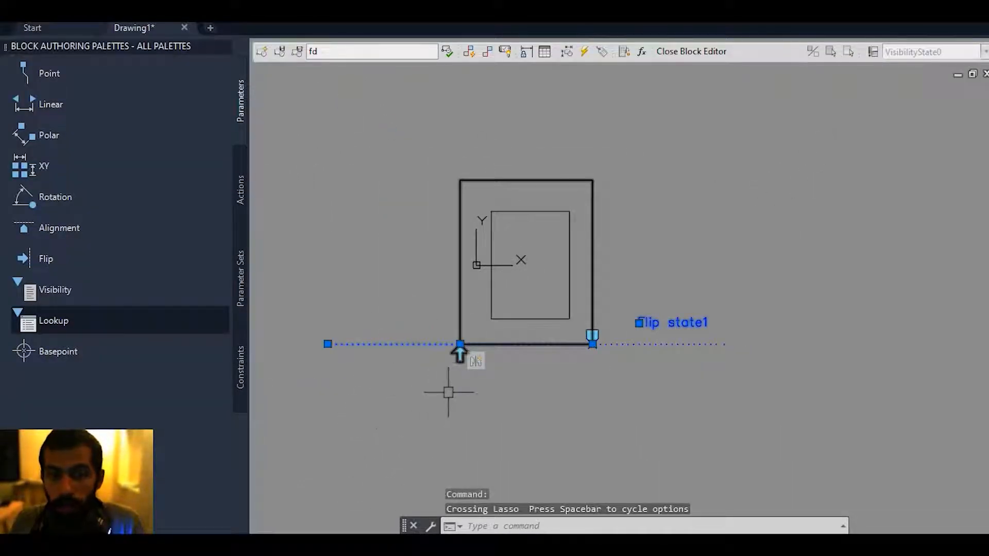
key(Delete)
click(667, 397)
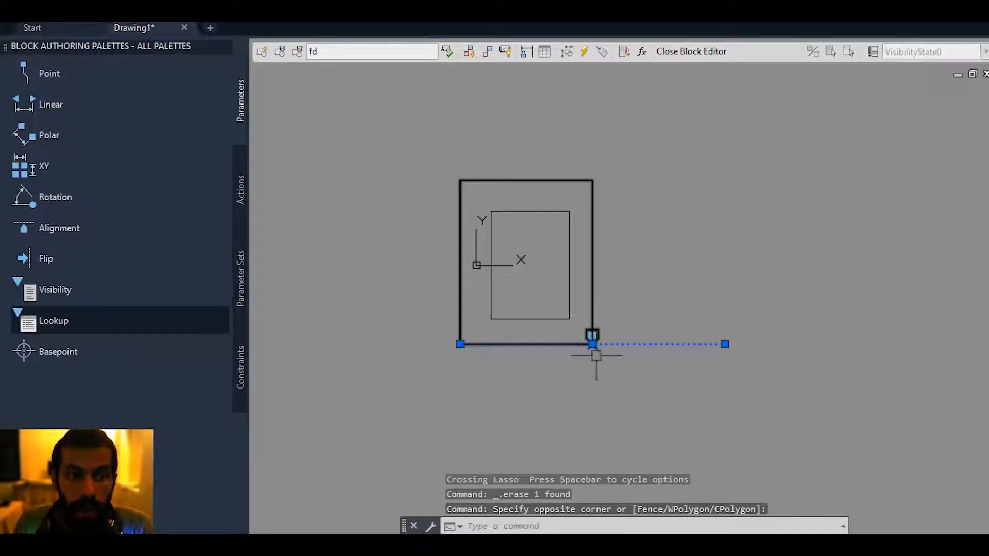
click(596, 355)
key(Delete)
middle_drag(460, 280, 443, 320)
click(504, 311)
click(470, 358)
key(Delete)
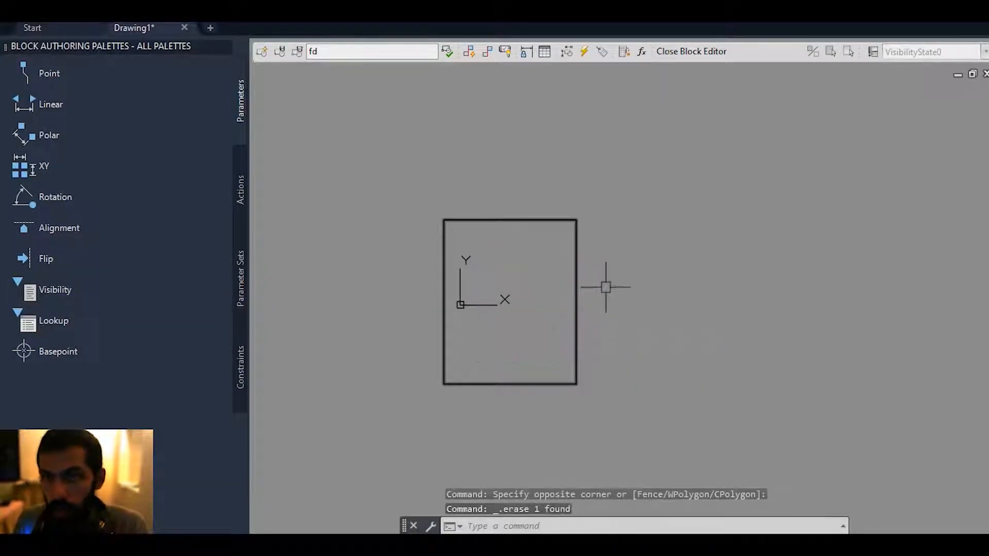
Draw a circle inside the remaining rectangle, centred slightly above its middle.
key(Return)
click(504, 296)
click(518, 335)
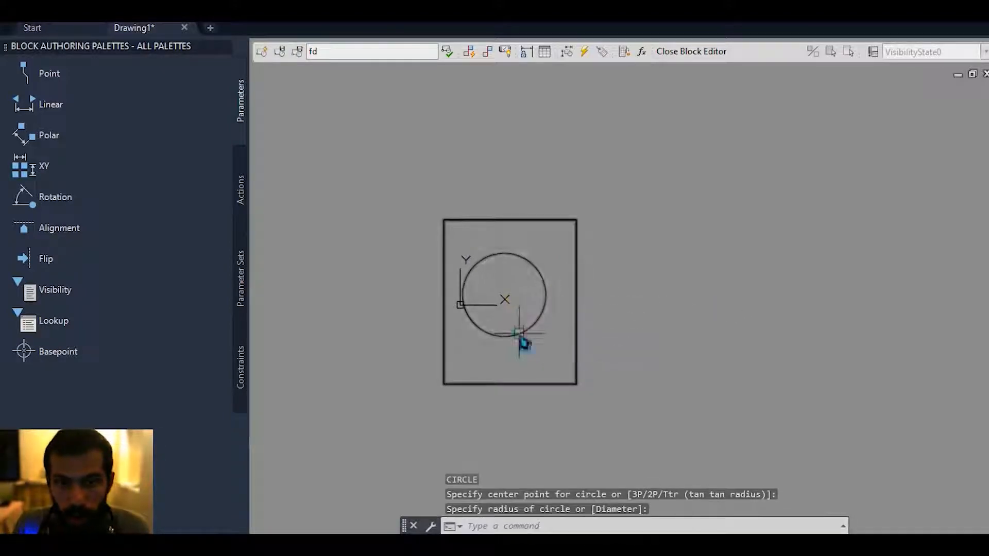
middle_drag(518, 335, 511, 347)
key(Escape)
key(Escape)
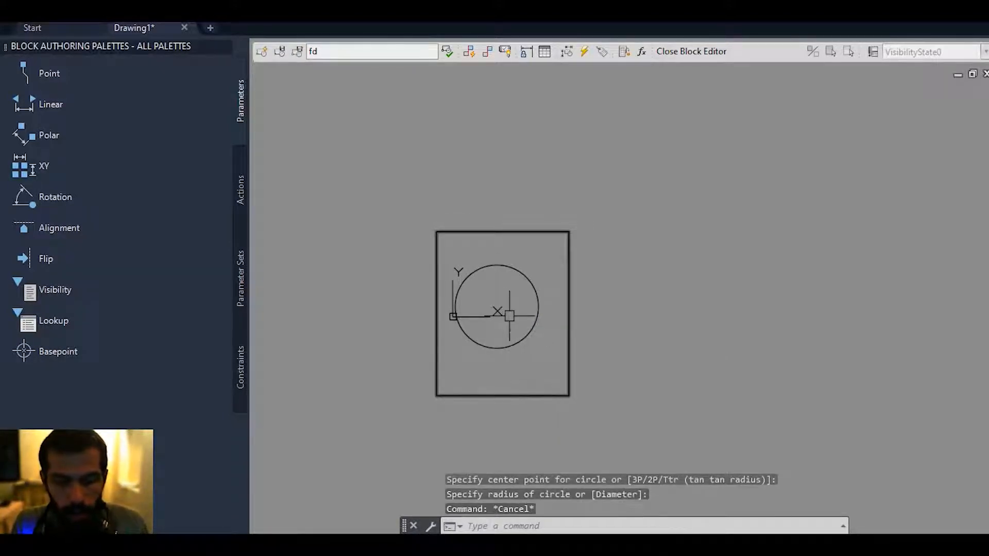
Draw a closed triangle inside the circle with the Polyline command.
text(pl)
key(Return)
scroll(525, 309, up, 4)
click(448, 261)
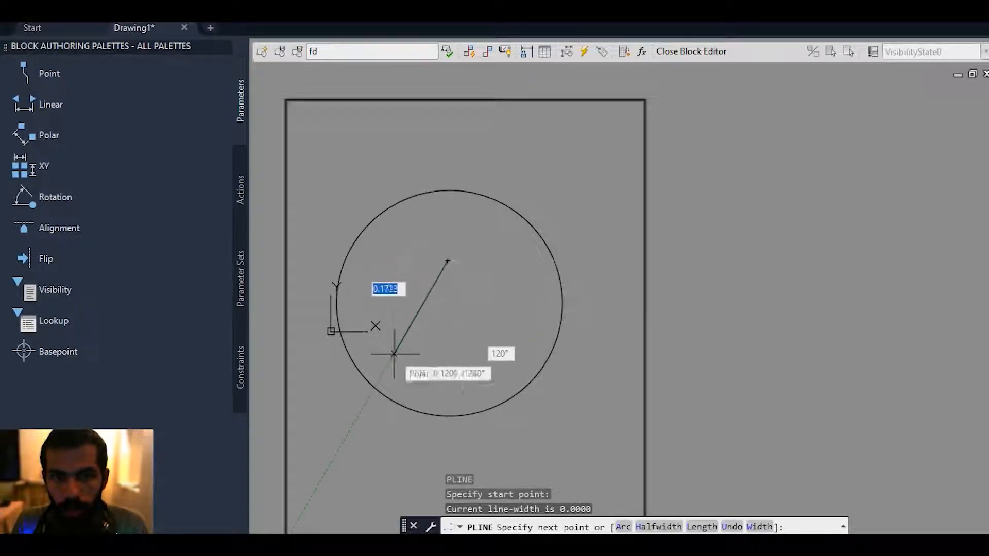
click(394, 354)
click(532, 356)
click(449, 261)
key(Escape)
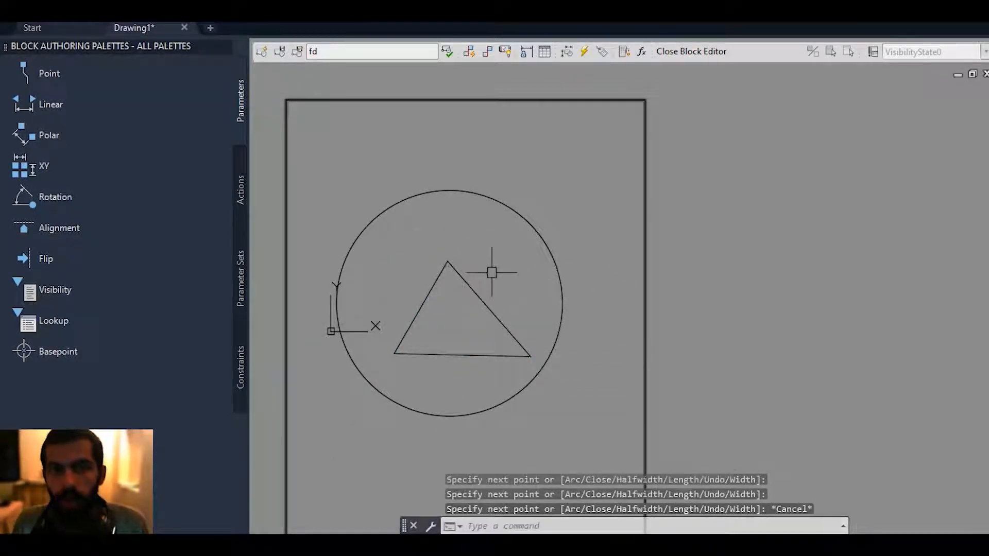
Place a Visibility parameter just outside the rectangle's right edge.
scroll(490, 276, down, 5)
middle_drag(508, 239, 498, 260)
middle_drag(671, 195, 654, 208)
click(88, 302)
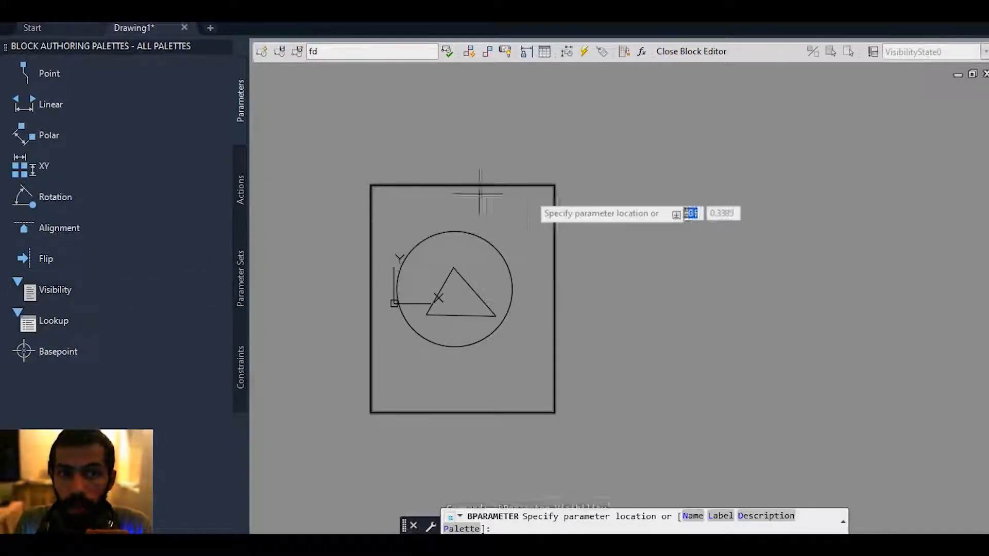
click(590, 272)
middle_drag(611, 300, 610, 308)
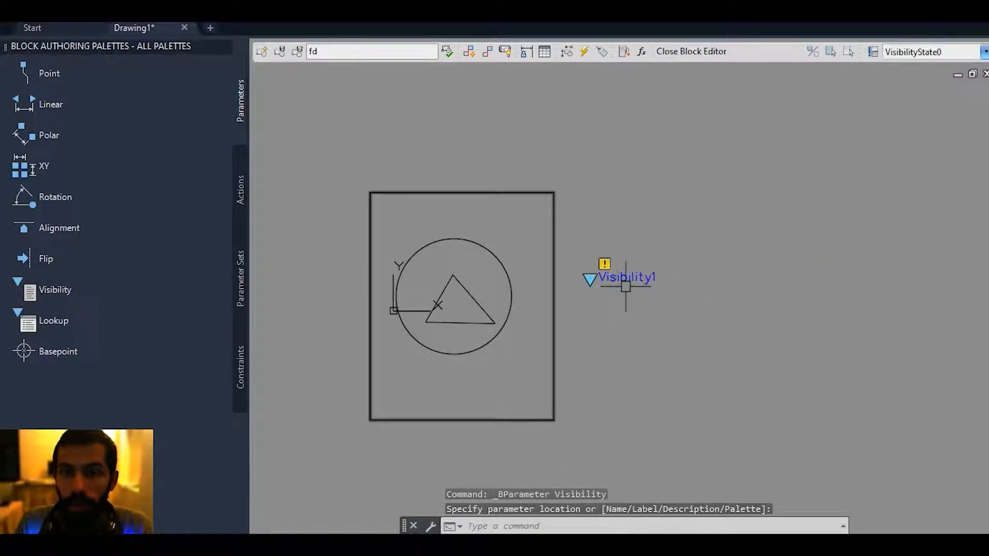
Create three visibility states named c, tr and rec, with tr and rec showing all existing objects.
click(873, 53)
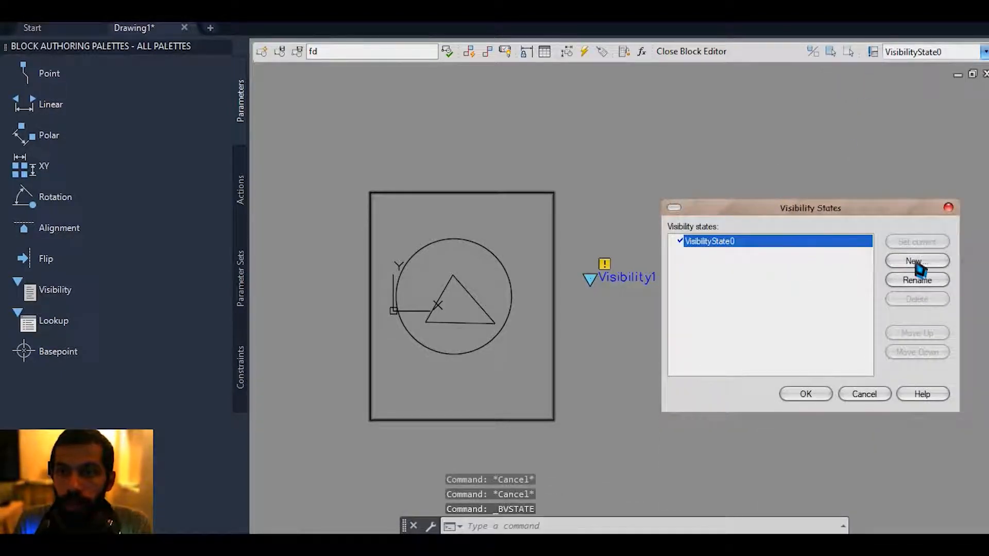
click(915, 261)
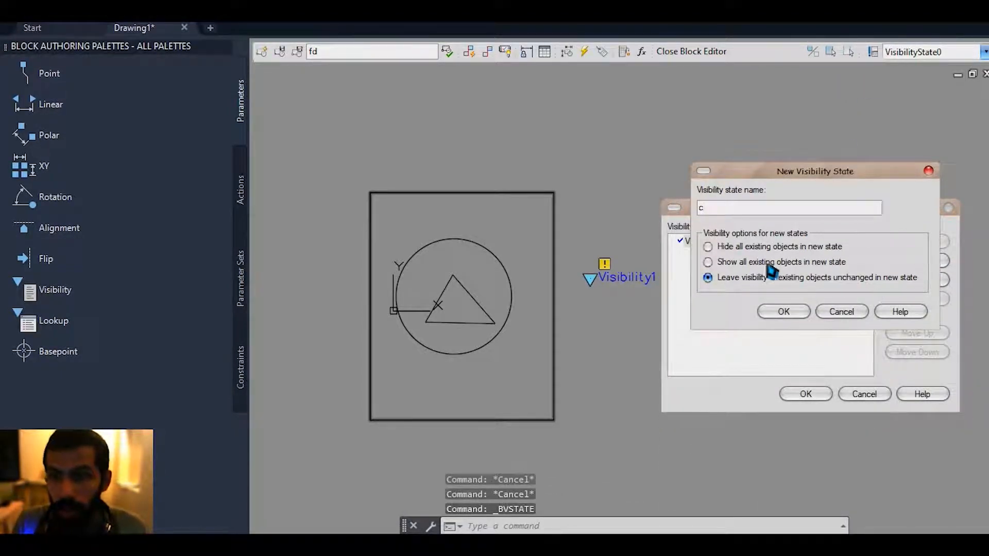
click(791, 316)
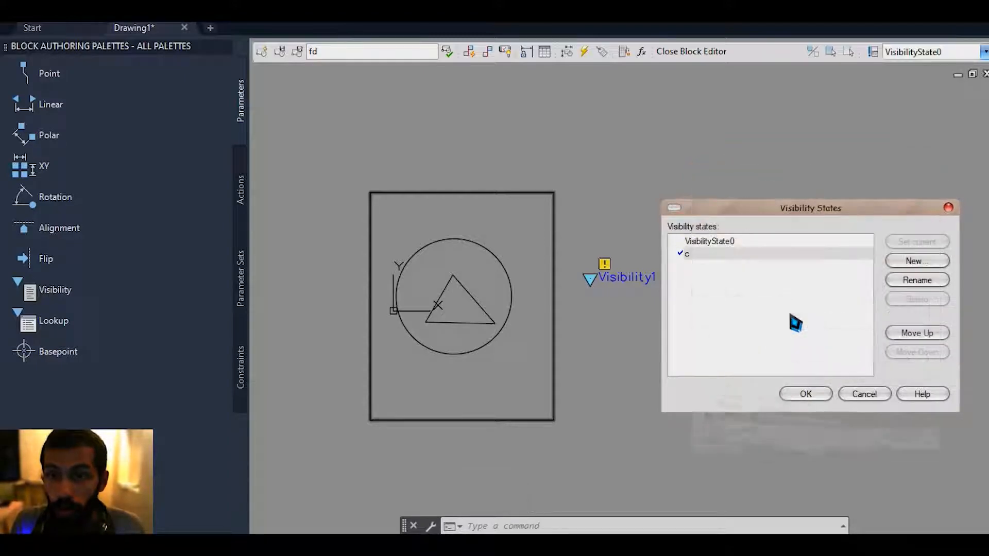
click(915, 261)
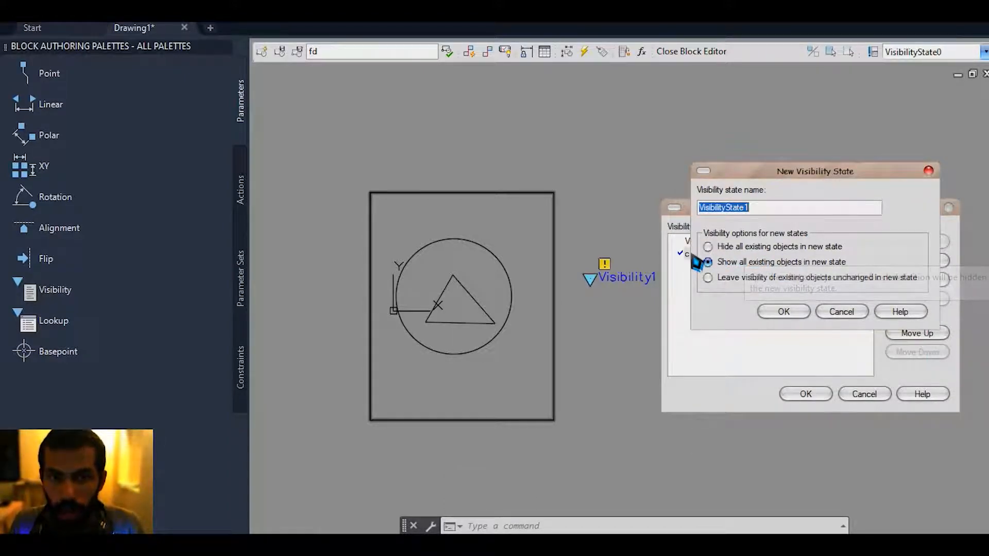
click(782, 312)
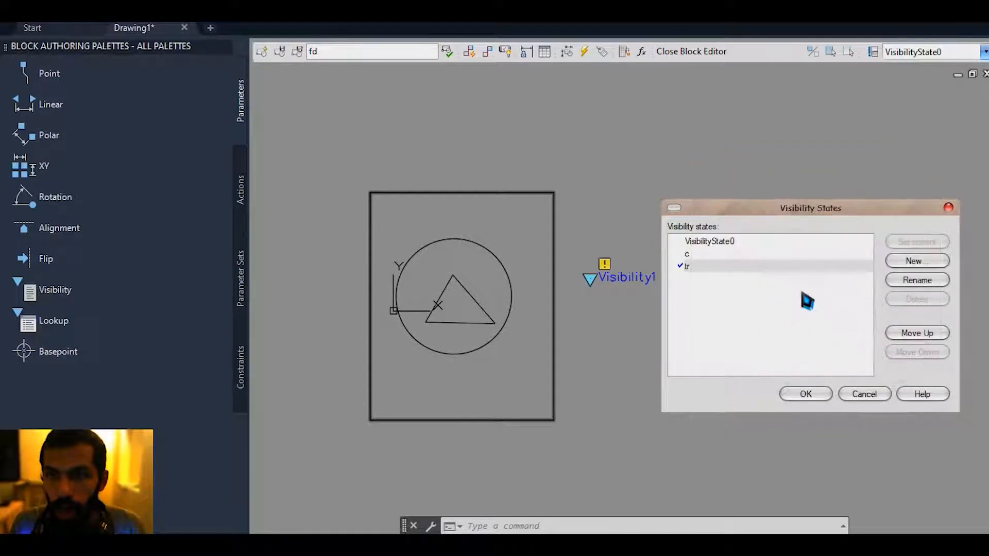
click(910, 260)
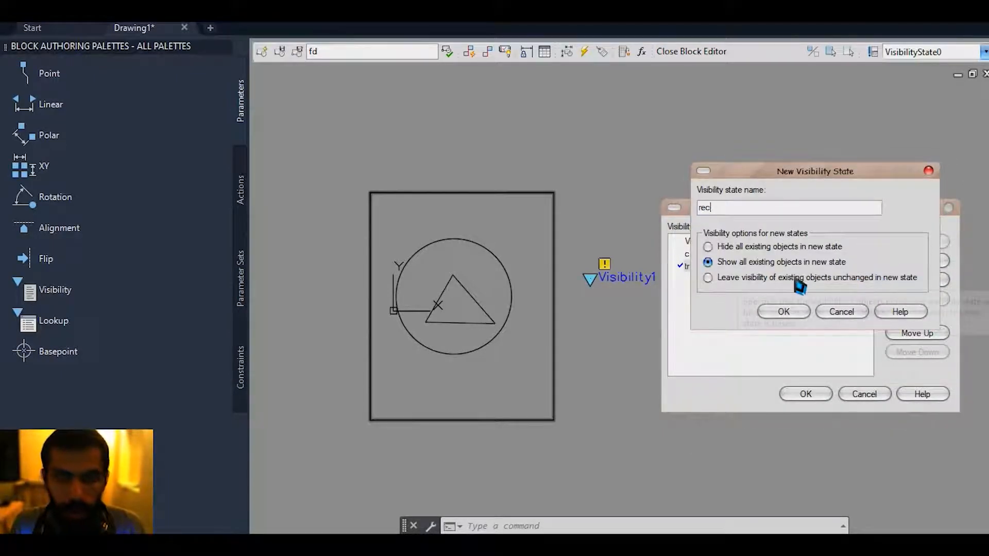
click(786, 312)
Rename VisibilityState0 to "show all" and accept the visibility states.
click(726, 243)
click(924, 283)
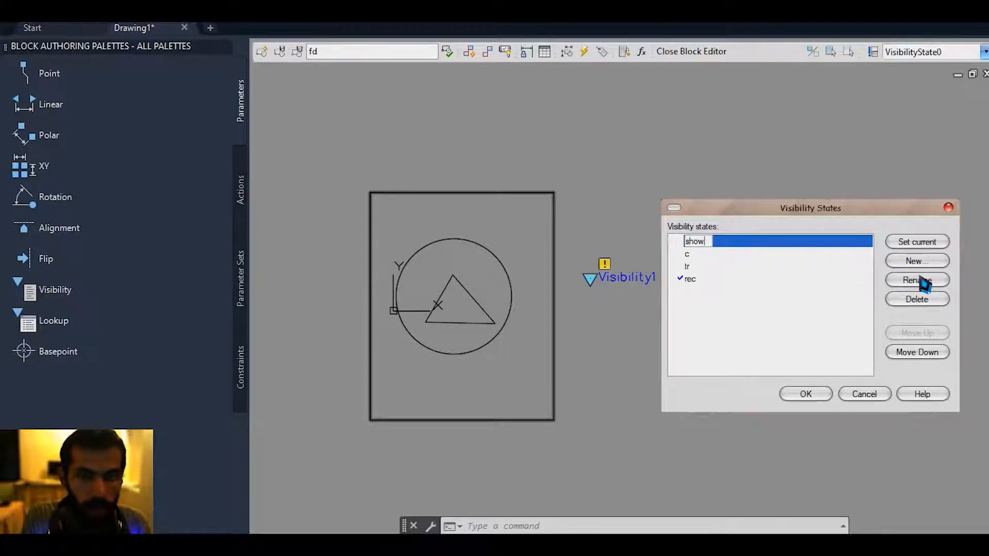
click(799, 396)
mouse_move(758, 365)
middle_down()
mouse_move(741, 375)
mouse_move(756, 367)
middle_up()
mouse_move(514, 145)
middle_down()
mouse_move(526, 141)
mouse_move(517, 149)
middle_up()
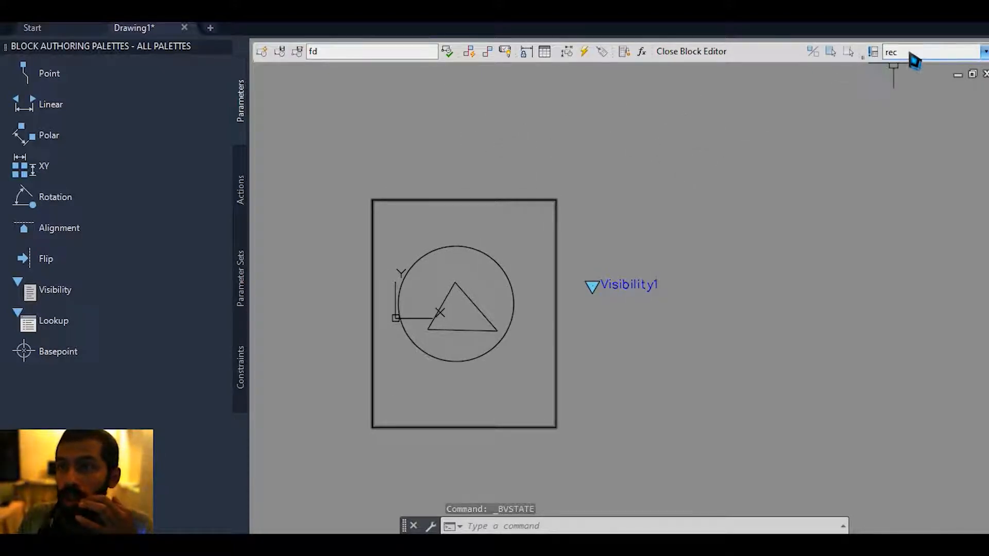
Make the circle and the triangle invisible in the rec visibility state.
click(511, 377)
click(459, 326)
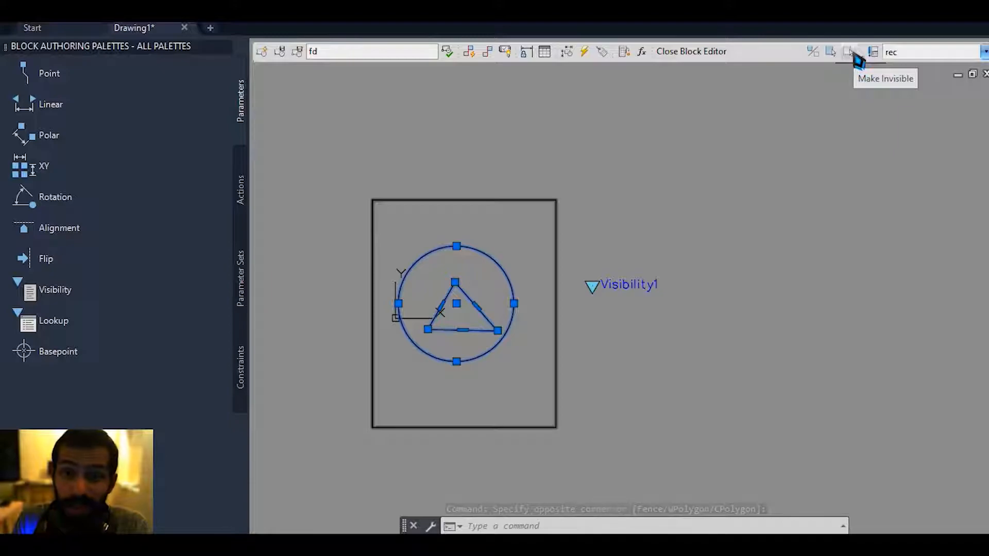
click(850, 52)
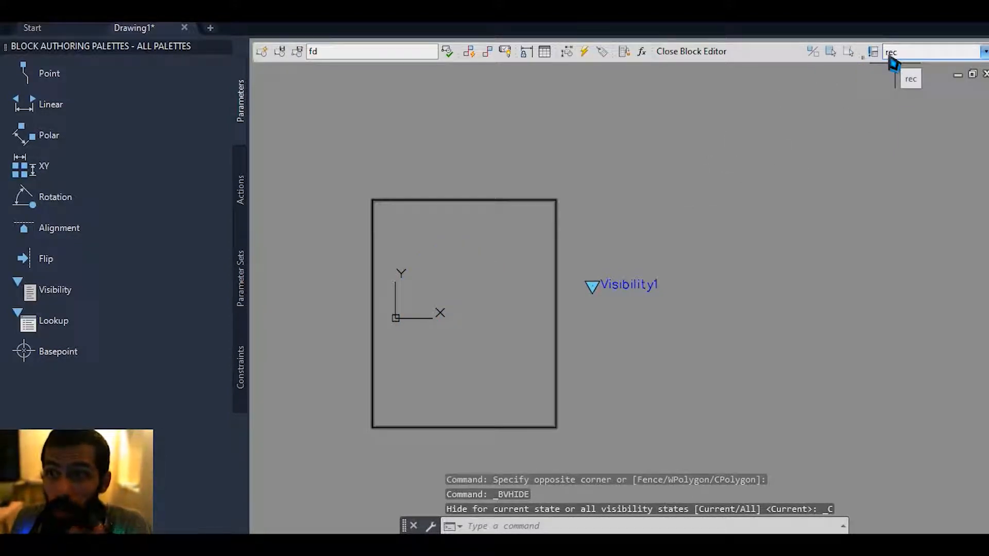
middle_drag(619, 339, 628, 343)
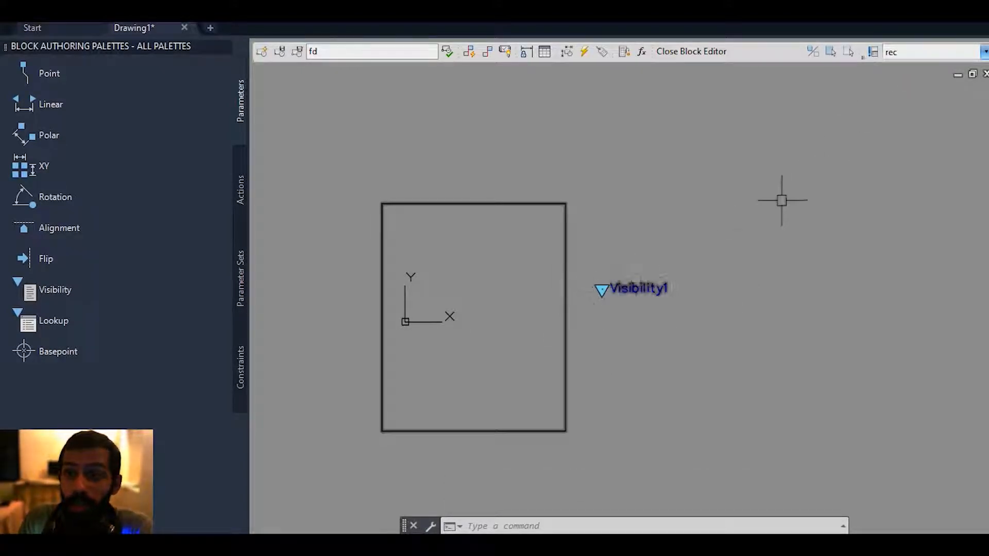
Set the tr visibility state current and make the rectangle and circle invisible in it.
click(896, 54)
click(901, 93)
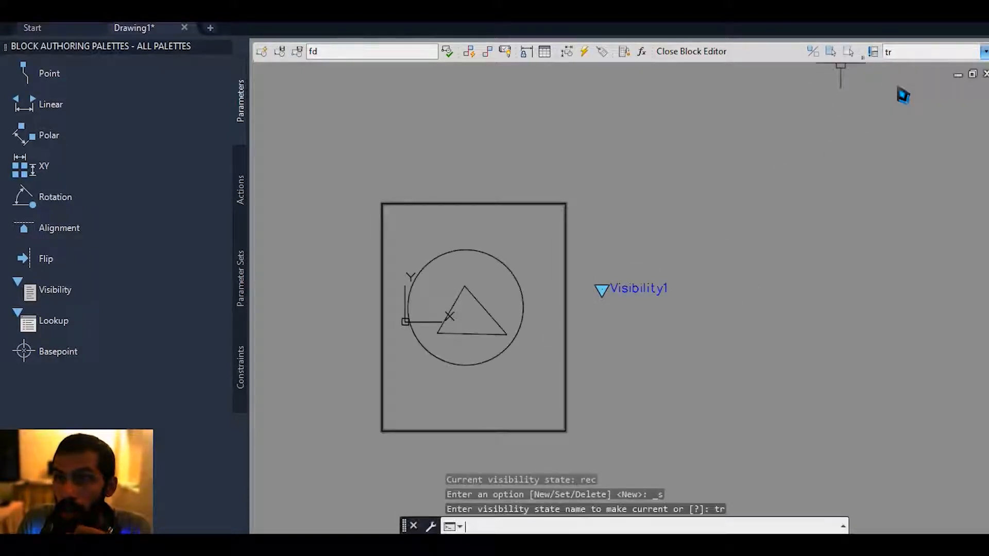
click(601, 437)
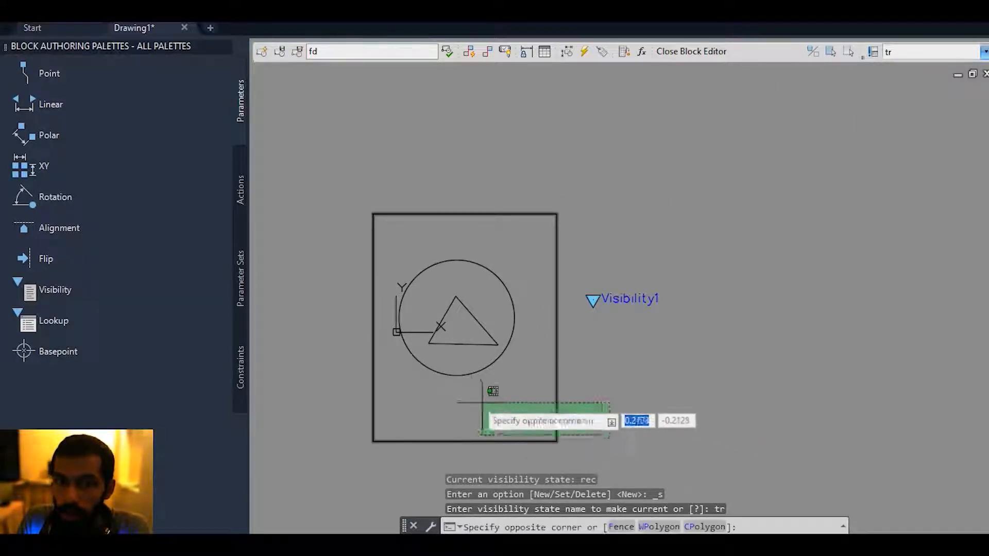
click(445, 343)
scroll(468, 325, up, 1)
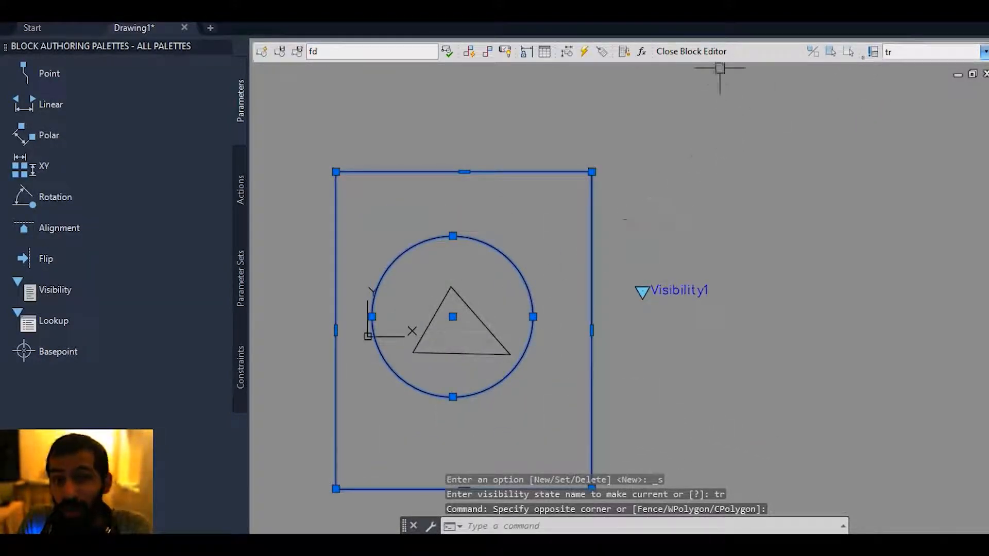
click(847, 53)
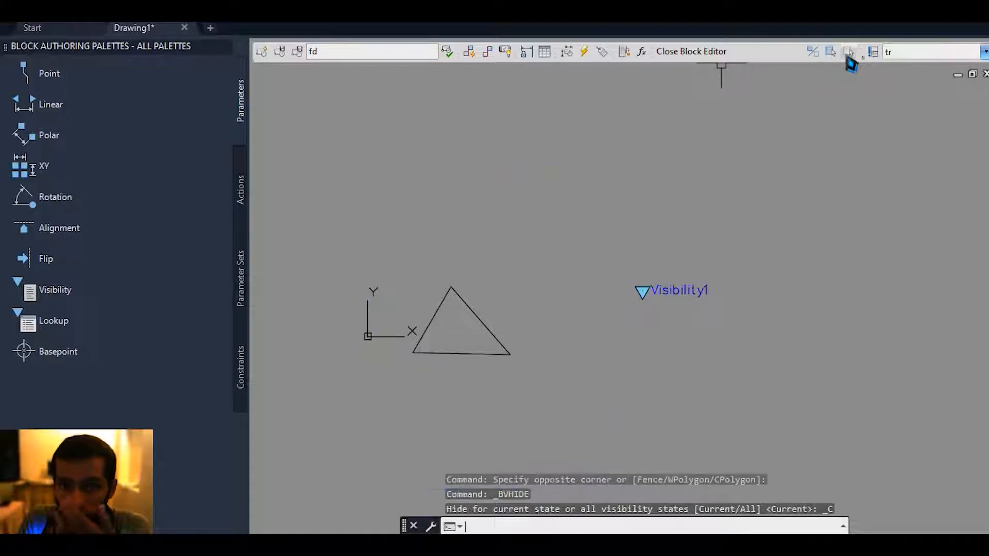
Set the c visibility state current and make the rectangle and triangle invisible in it.
click(894, 58)
click(896, 82)
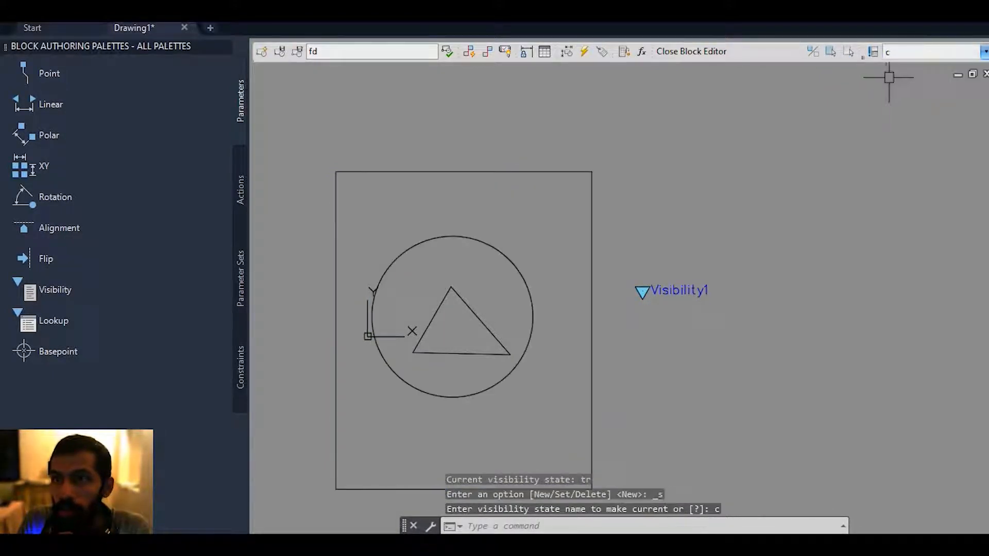
click(626, 404)
click(588, 427)
click(507, 285)
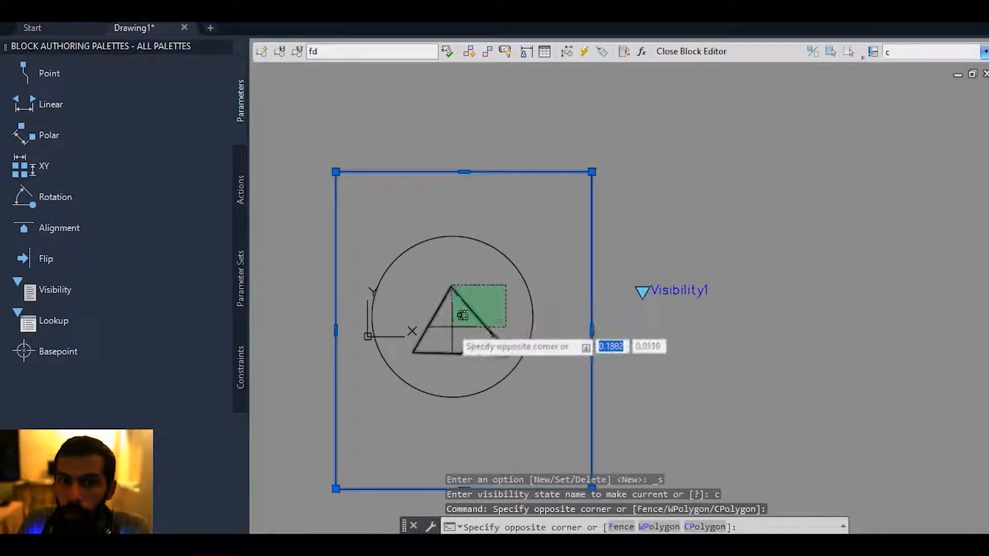
click(451, 327)
middle_drag(513, 277, 521, 245)
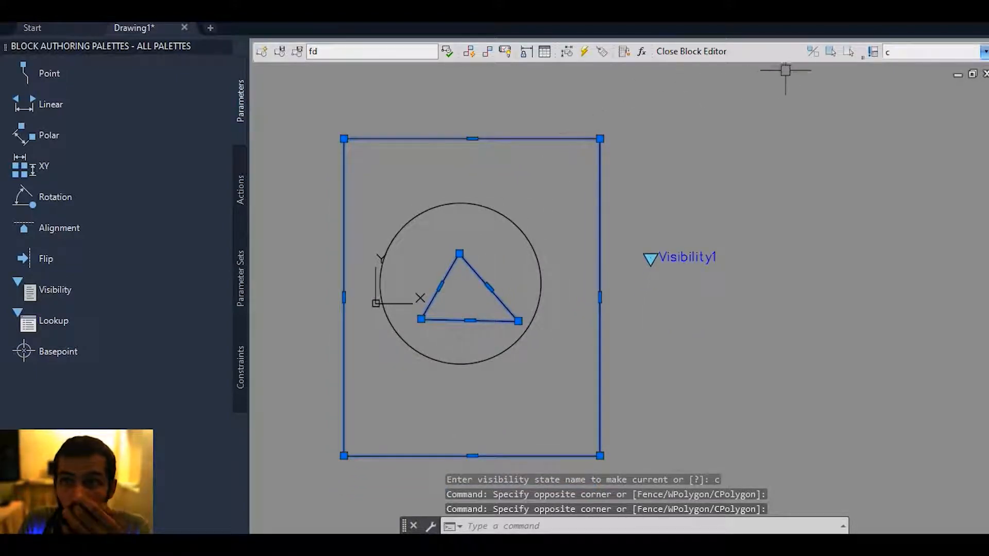
click(851, 51)
middle_drag(790, 133, 771, 164)
Set the "show all" visibility state current and open the block in the test window.
click(904, 54)
click(899, 65)
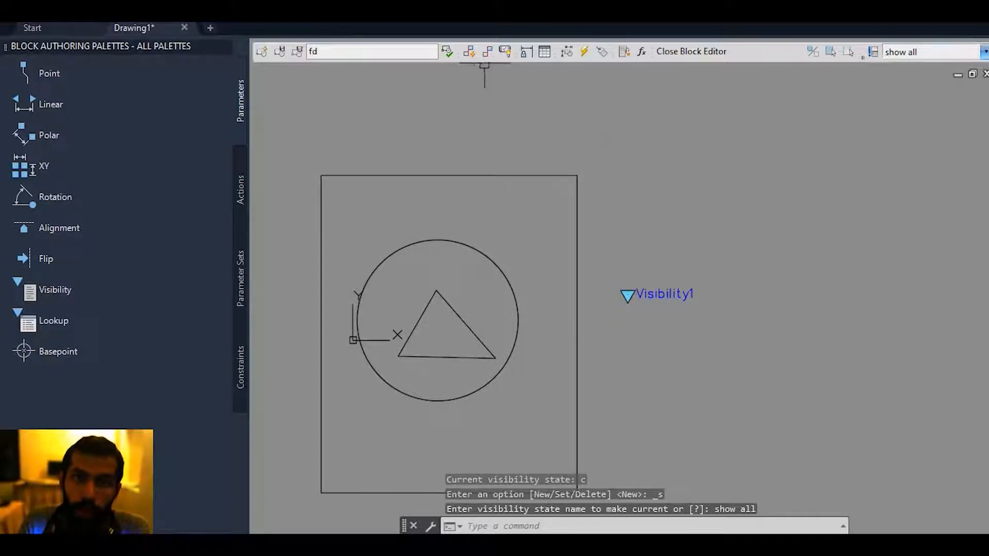
click(448, 53)
scroll(503, 210, up, 2)
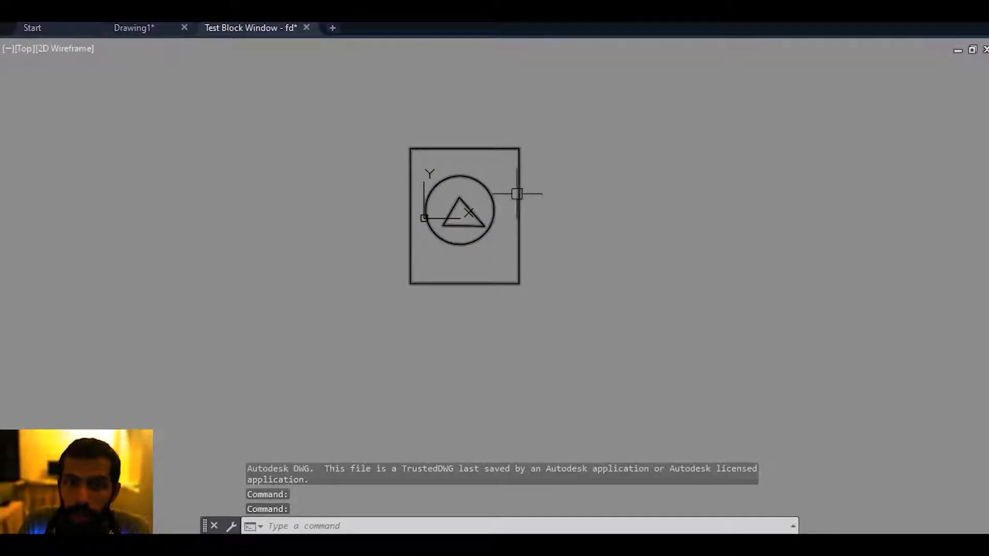
Switch the test block through the visibility states c, tr and rec with its visibility grip, and close the test window.
middle_drag(521, 216, 508, 252)
click(527, 236)
click(563, 268)
click(527, 238)
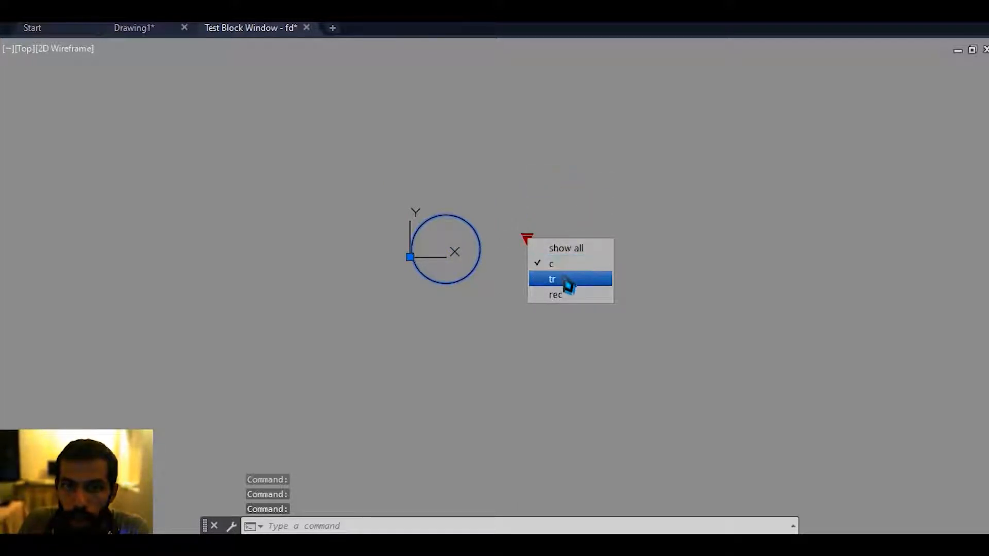
click(565, 281)
click(571, 225)
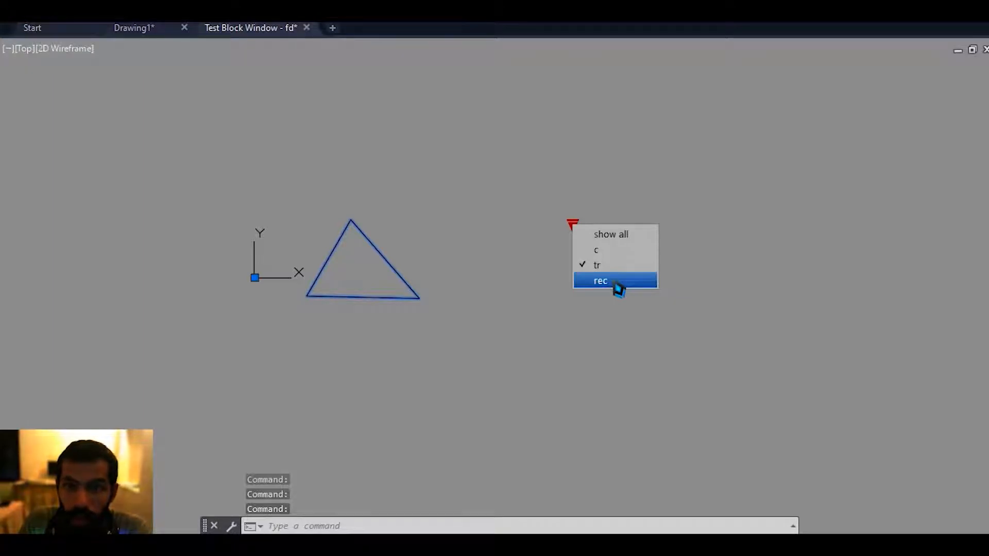
click(616, 281)
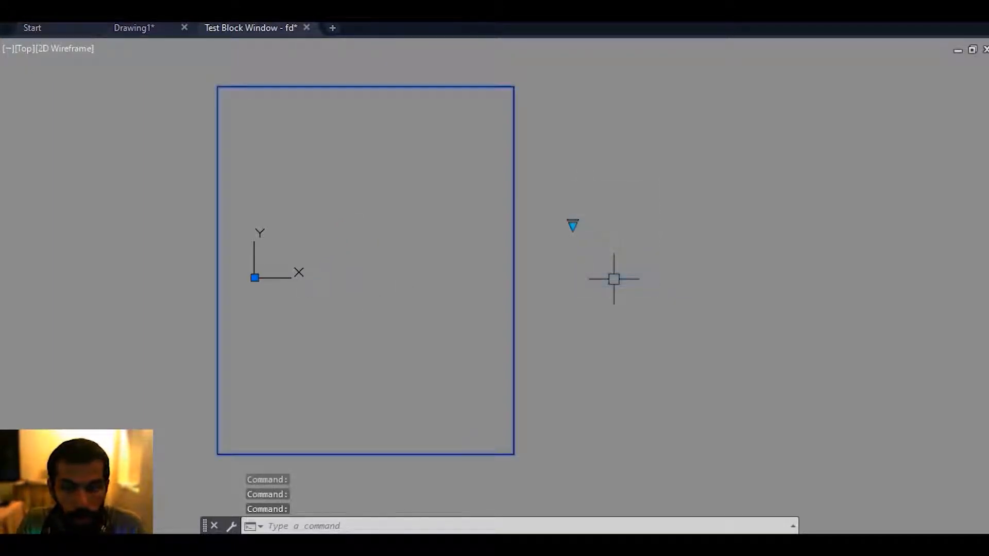
click(573, 226)
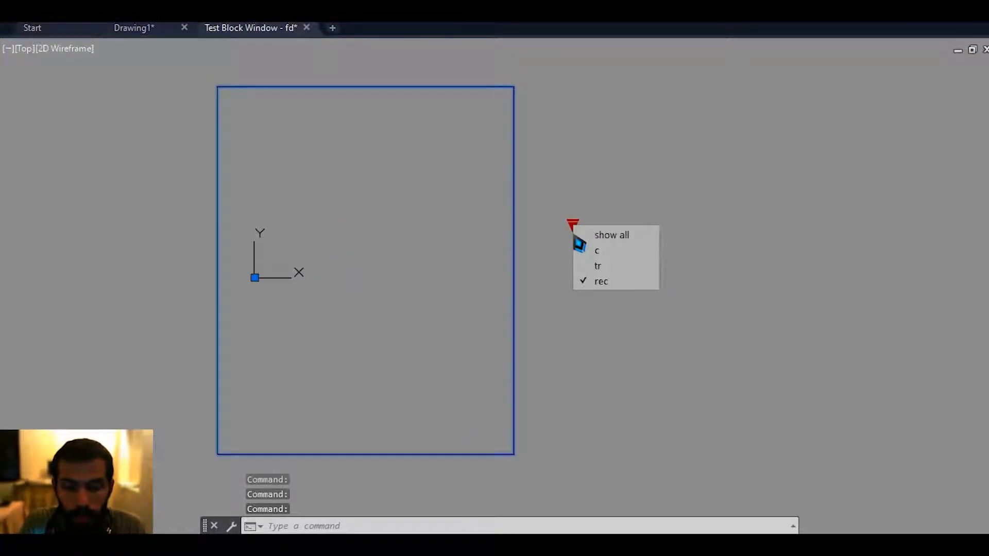
key(Escape)
middle_drag(639, 248, 700, 240)
middle_drag(625, 212, 531, 142)
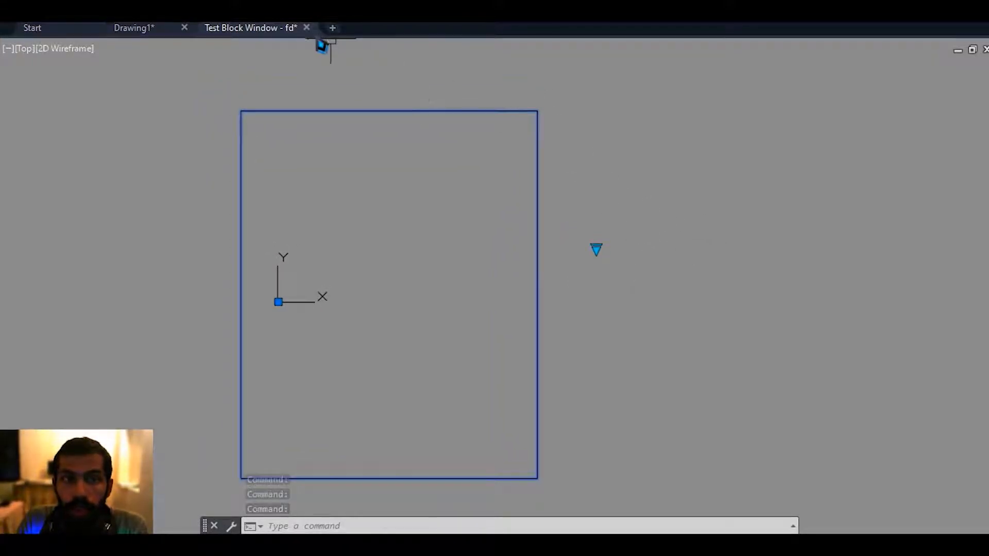
click(306, 28)
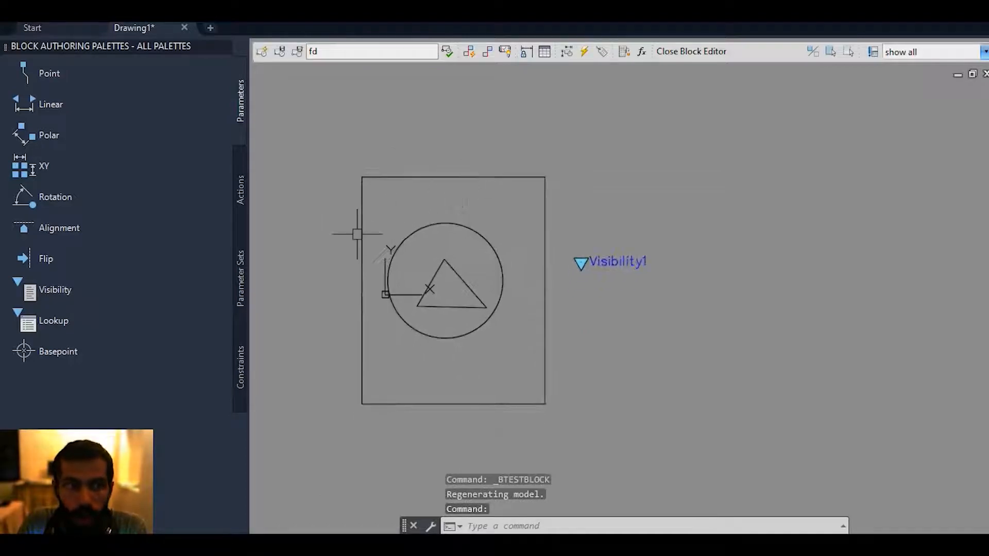
Delete the visibility parameter from the block definition.
click(715, 243)
click(610, 343)
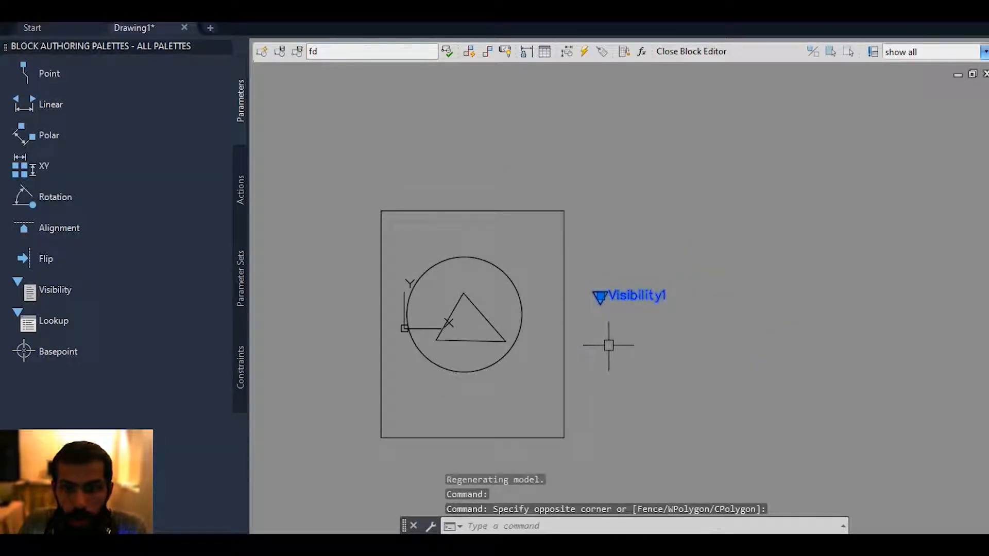
key(Delete)
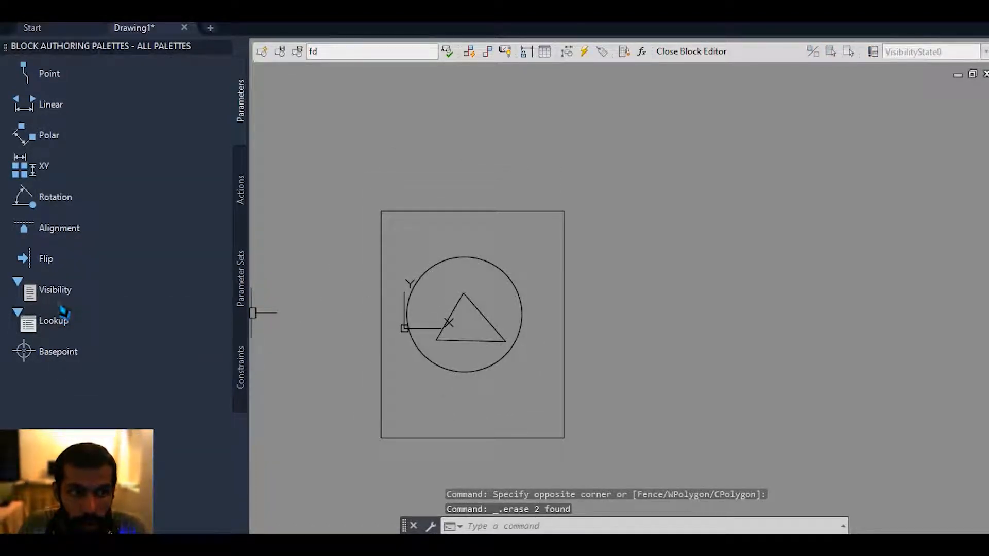
Place a Basepoint parameter on the upper-right corner of the rectangle.
click(88, 355)
scroll(407, 330, up, 4)
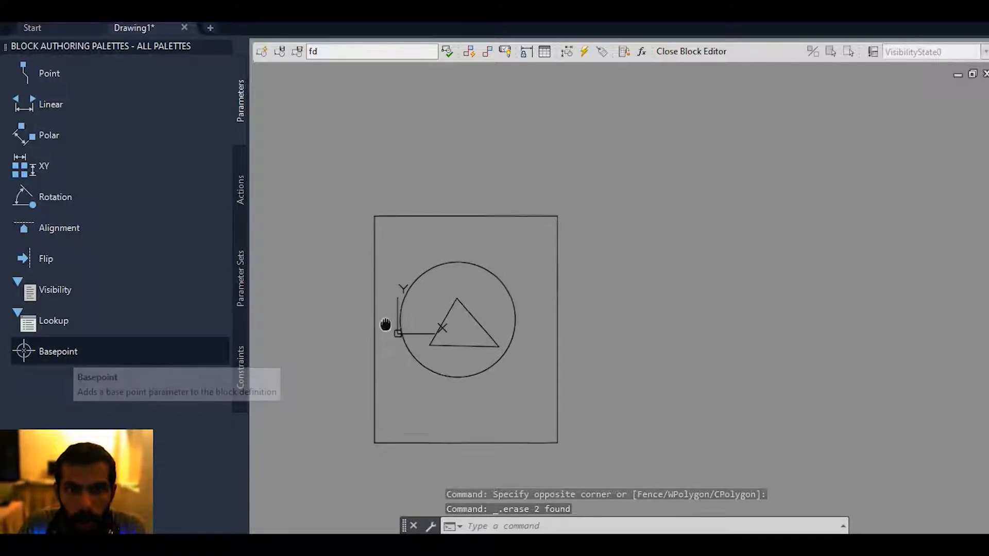
scroll(388, 349, up, 1)
scroll(302, 357, down, 3)
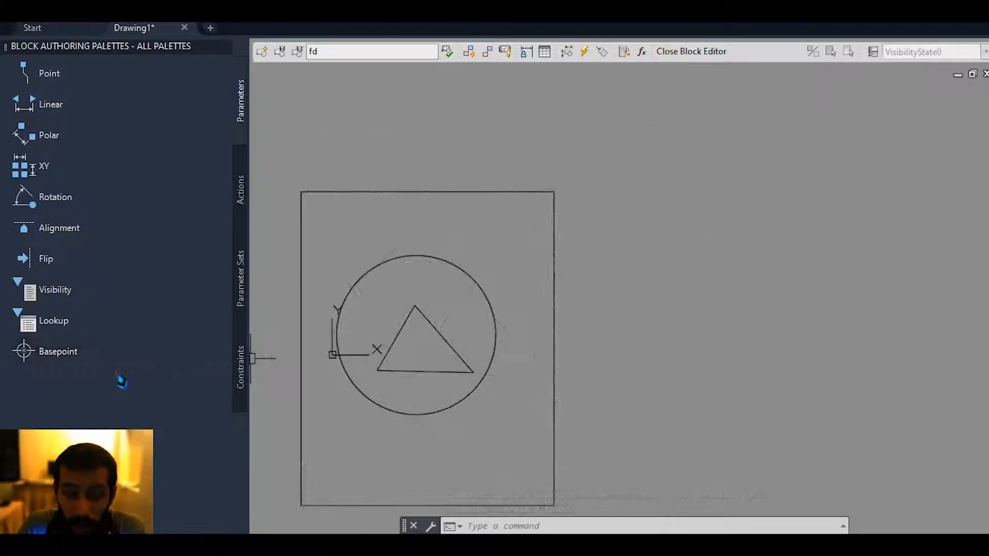
click(83, 357)
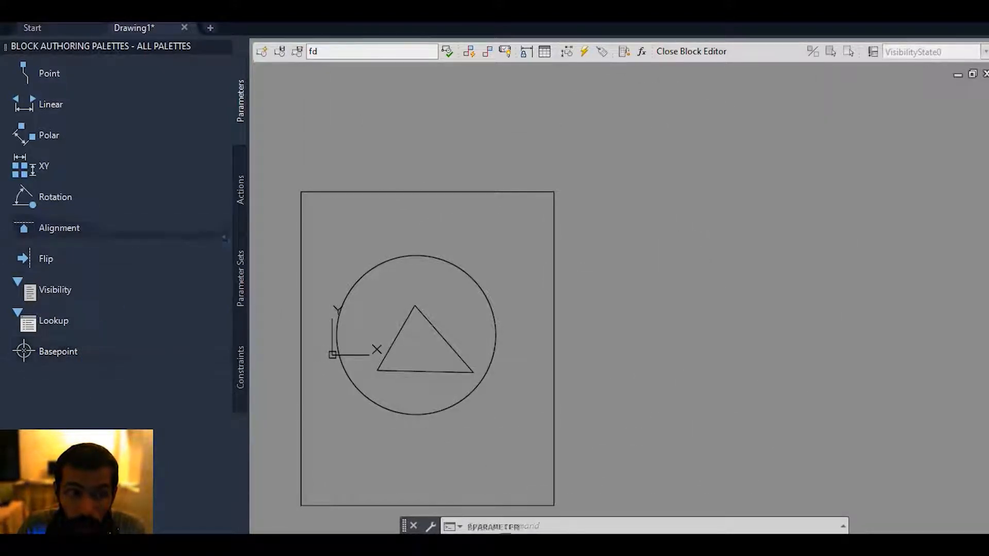
click(554, 192)
Close the Block Editor and save the changes to fd.
scroll(605, 155, down, 2)
click(693, 54)
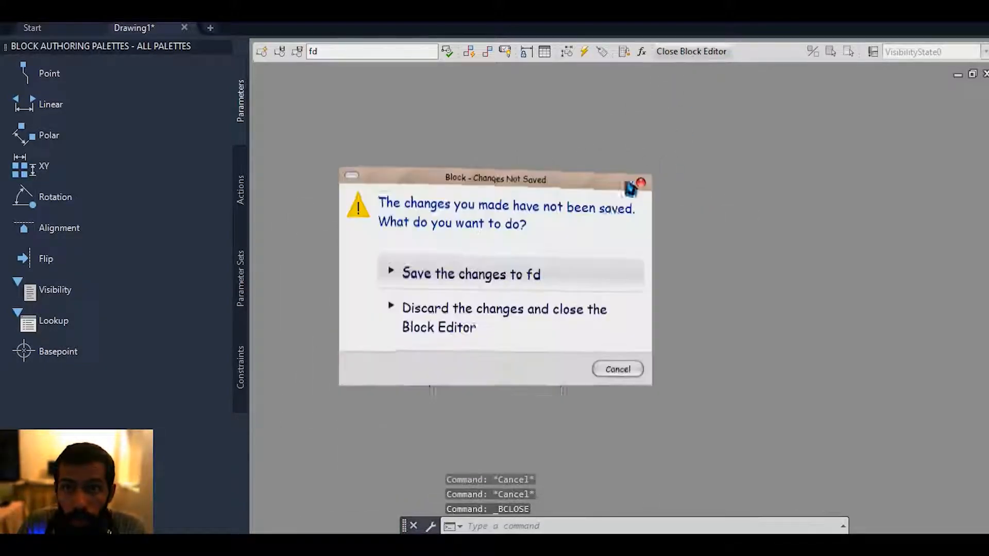
click(492, 260)
middle_drag(492, 324, 481, 272)
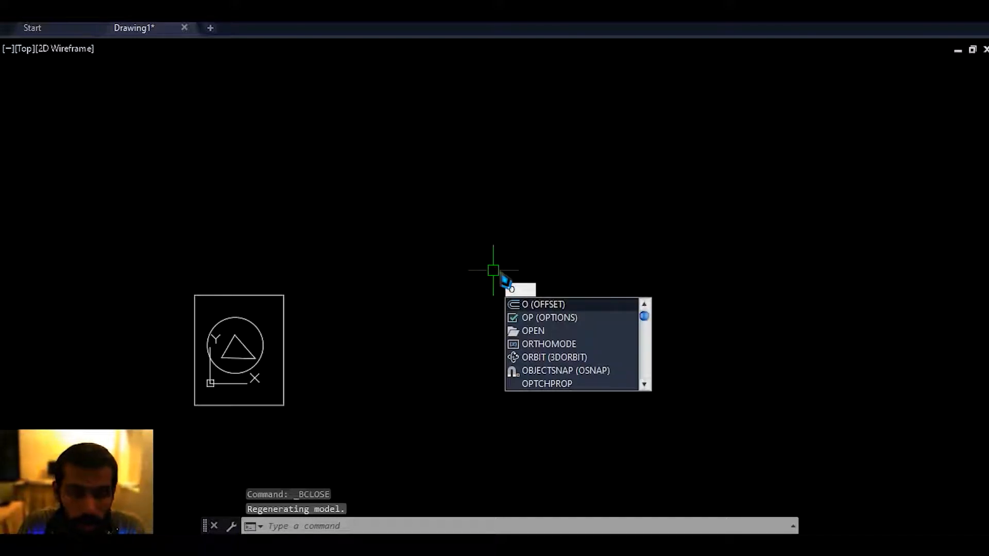
Insert an instance of block fd into empty drawing space and select it to check its insertion grip.
key(Escape)
key(Return)
drag(830, 135, 559, 233)
key(Escape)
key(Escape)
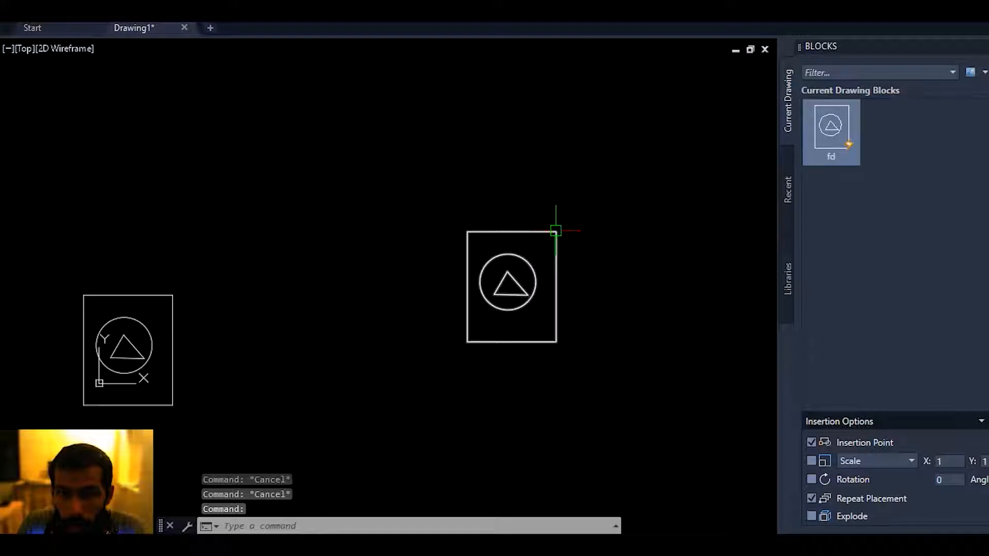
scroll(559, 231, up, 2)
middle_drag(560, 231, 564, 206)
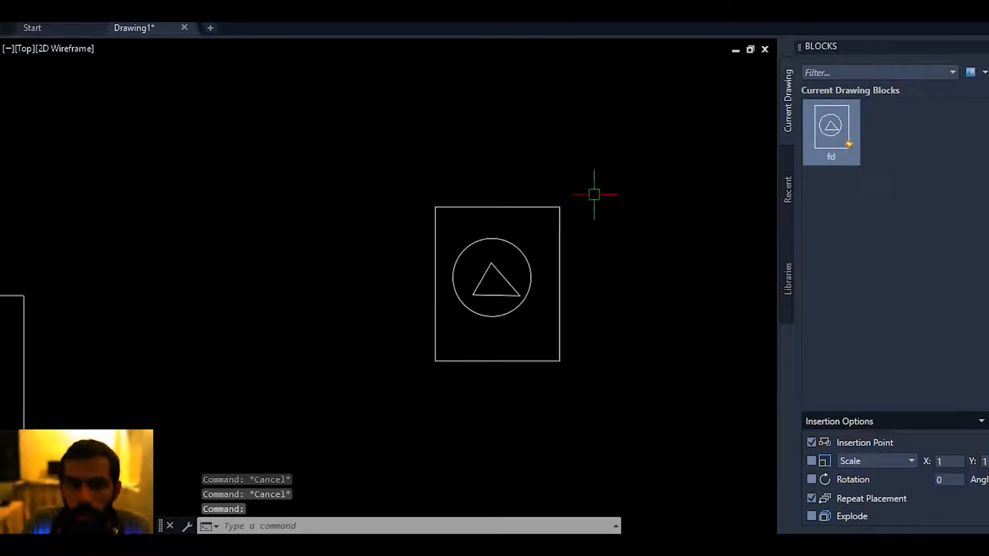
click(559, 219)
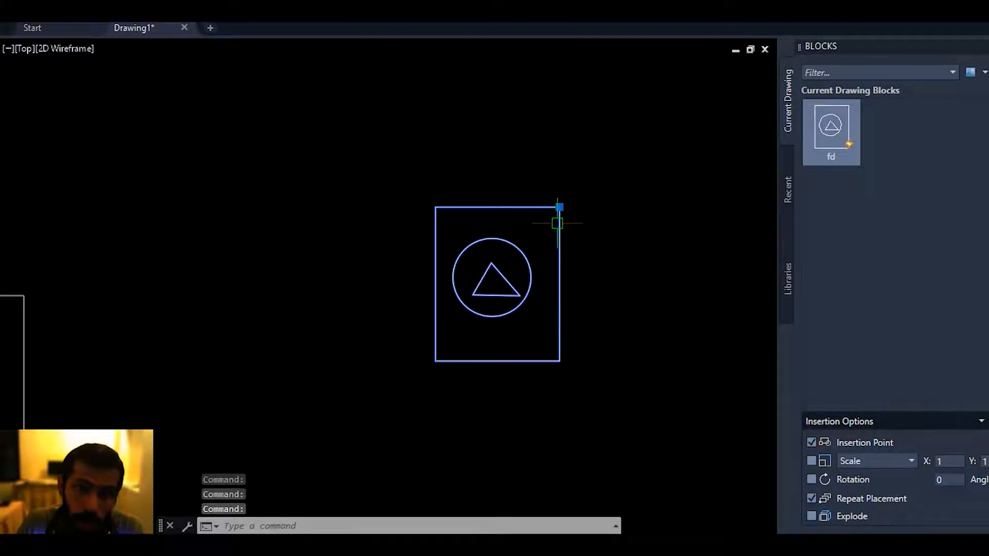
Reopen block fd in the Block Editor and delete the base point parameter at the rectangle's upper-right corner.
double_click(560, 225)
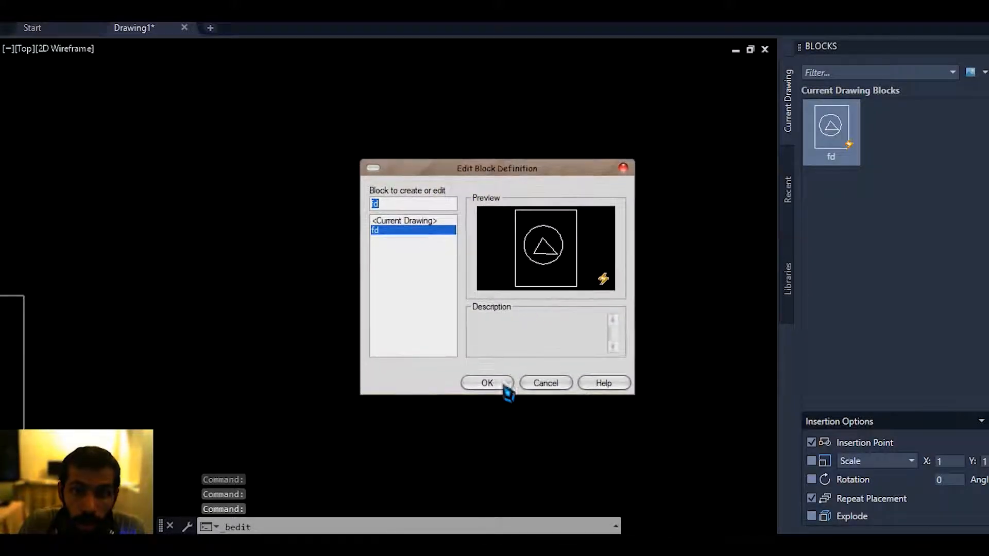
click(498, 387)
middle_drag(515, 331, 453, 338)
click(566, 128)
click(623, 206)
key(Delete)
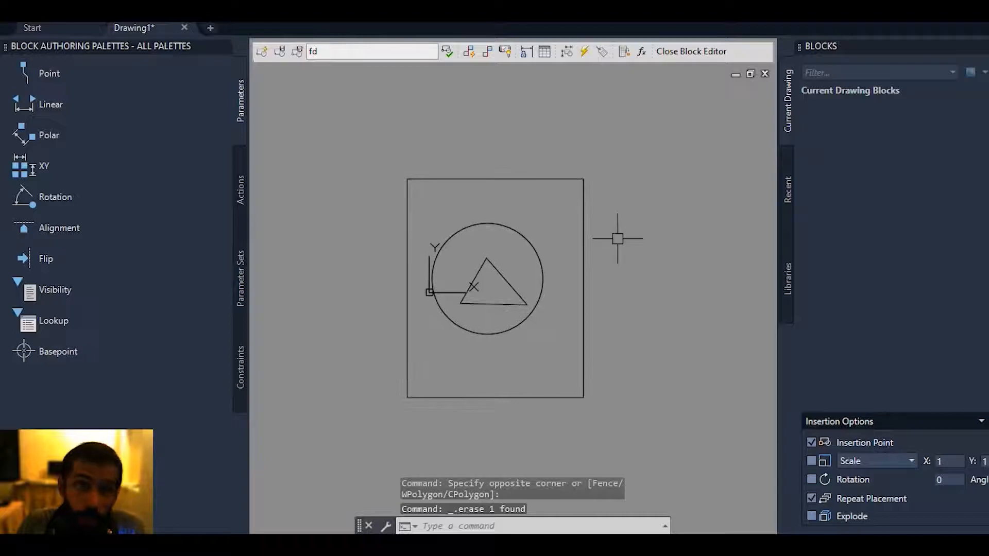
Place a new Basepoint parameter on the lower-left corner of the rectangle.
middle_drag(564, 184, 548, 223)
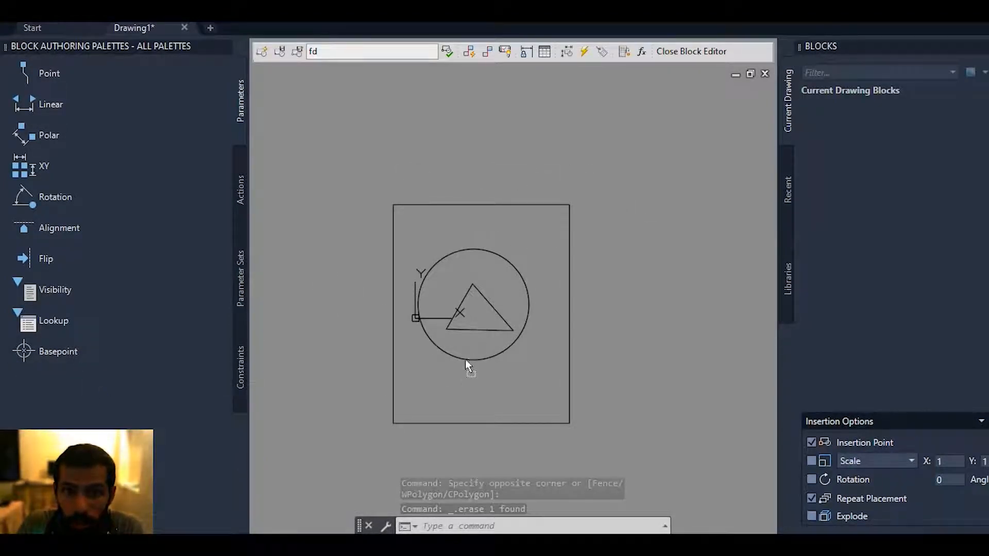
drag(466, 359, 453, 383)
click(394, 423)
mouse_move(431, 397)
middle_down()
mouse_move(430, 331)
mouse_move(428, 344)
mouse_move(366, 312)
mouse_move(391, 263)
mouse_move(455, 299)
middle_up()
middle_drag(419, 339, 405, 366)
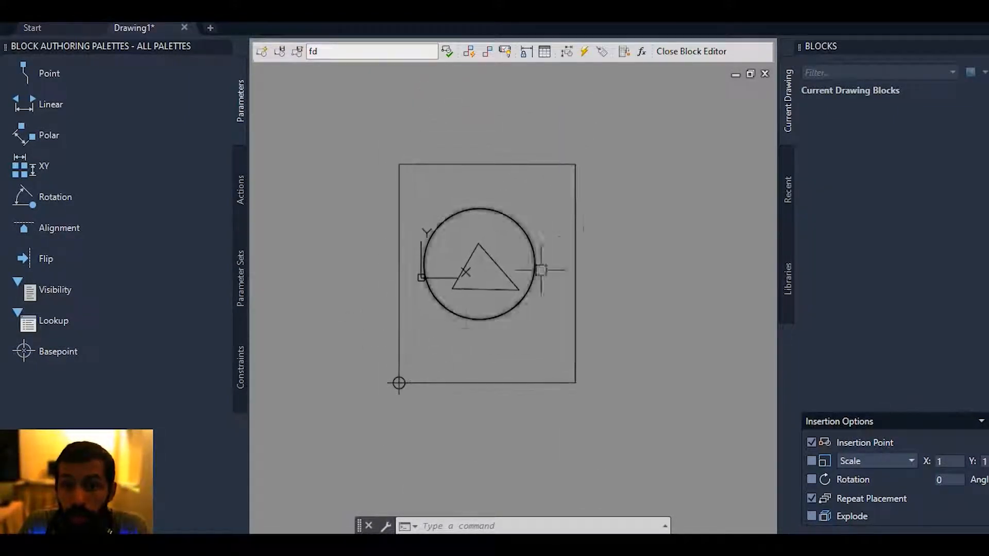
Save the moved base point to block fd and close the Block Editor.
click(672, 52)
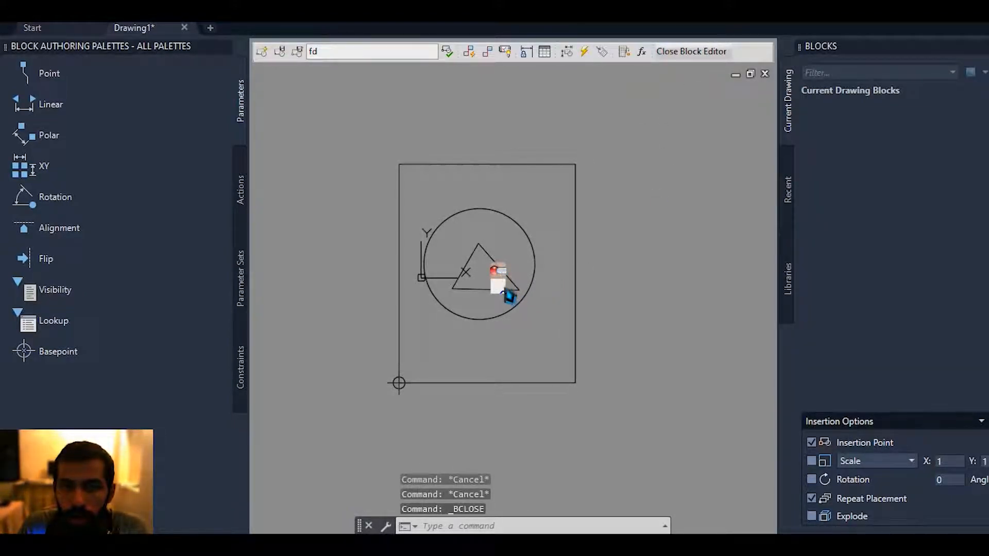
key(Escape)
click(693, 52)
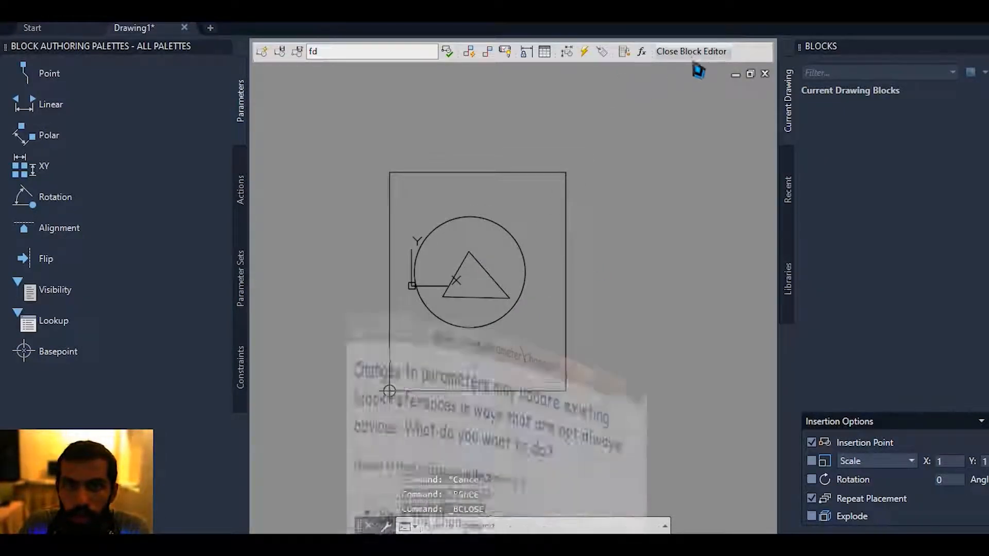
click(523, 268)
middle_drag(500, 278, 478, 323)
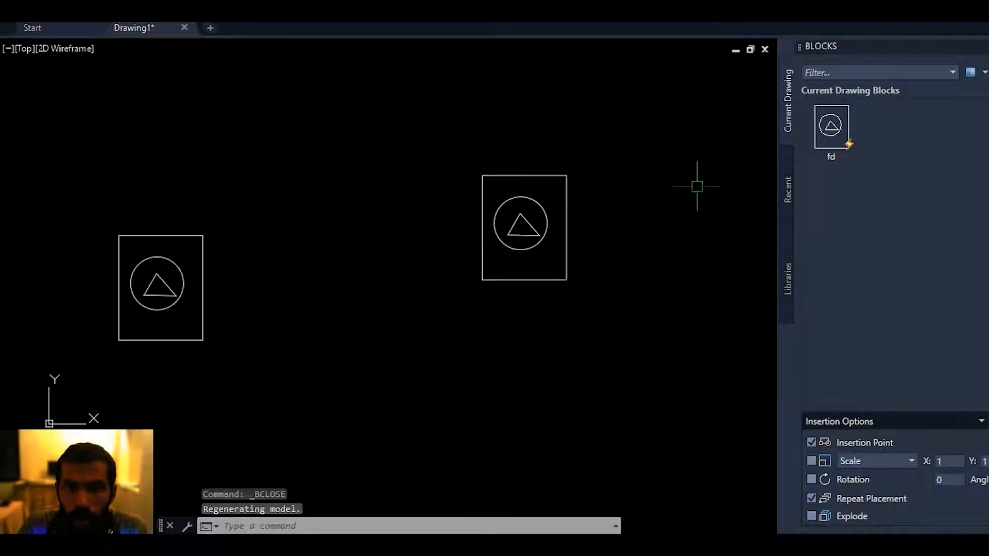
Insert another instance of block fd beside the previously inserted one, using its lower-left base point.
drag(831, 131, 752, 211)
drag(680, 246, 630, 272)
middle_drag(658, 165, 585, 232)
middle_drag(468, 97, 438, 142)
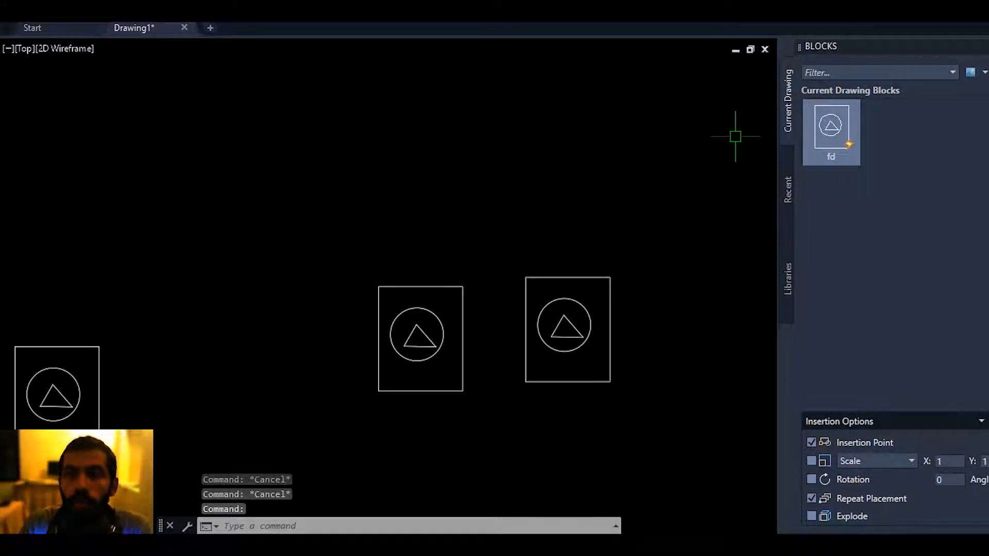
mouse_move(647, 154)
middle_down()
mouse_move(607, 155)
mouse_move(537, 186)
middle_up()
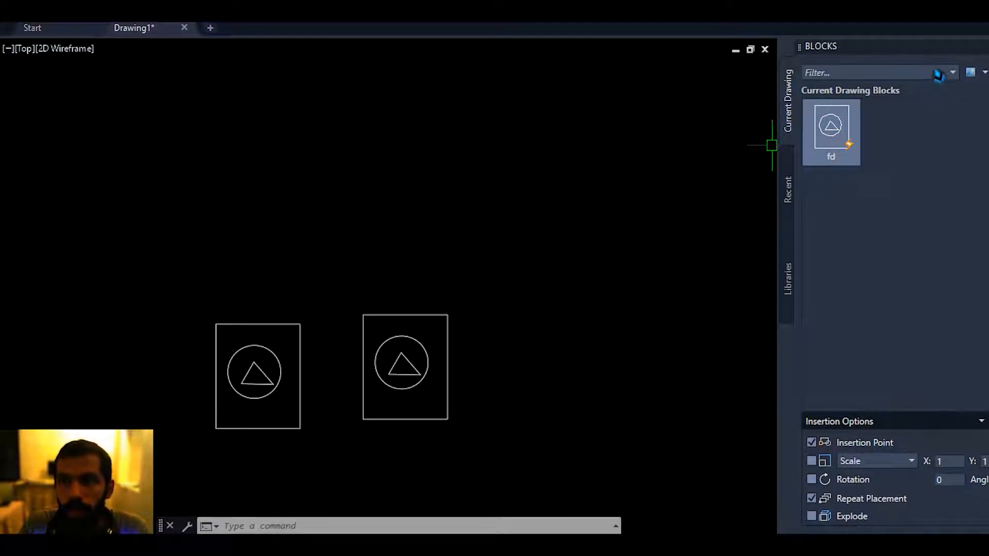
mouse_move(592, 197)
middle_down()
mouse_move(592, 162)
mouse_move(583, 178)
middle_up()
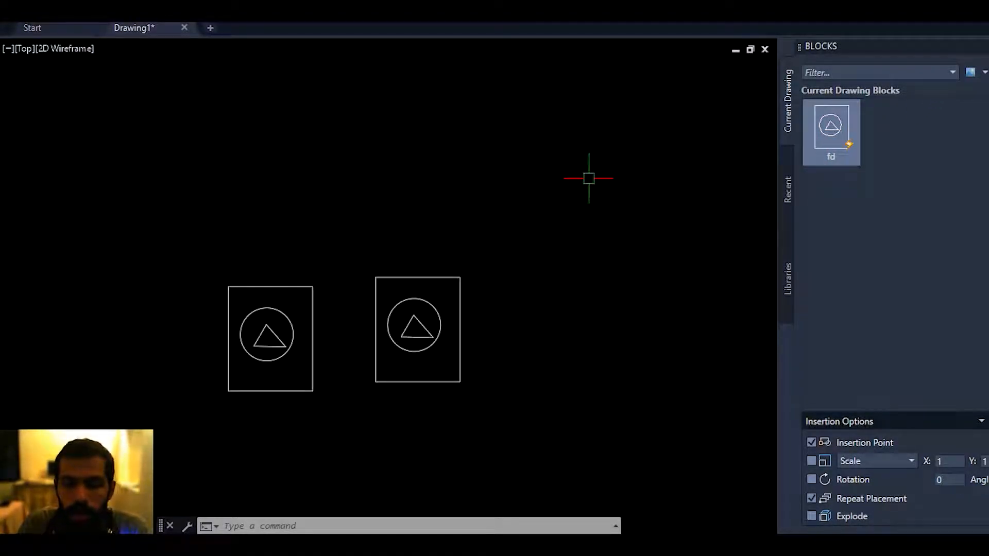
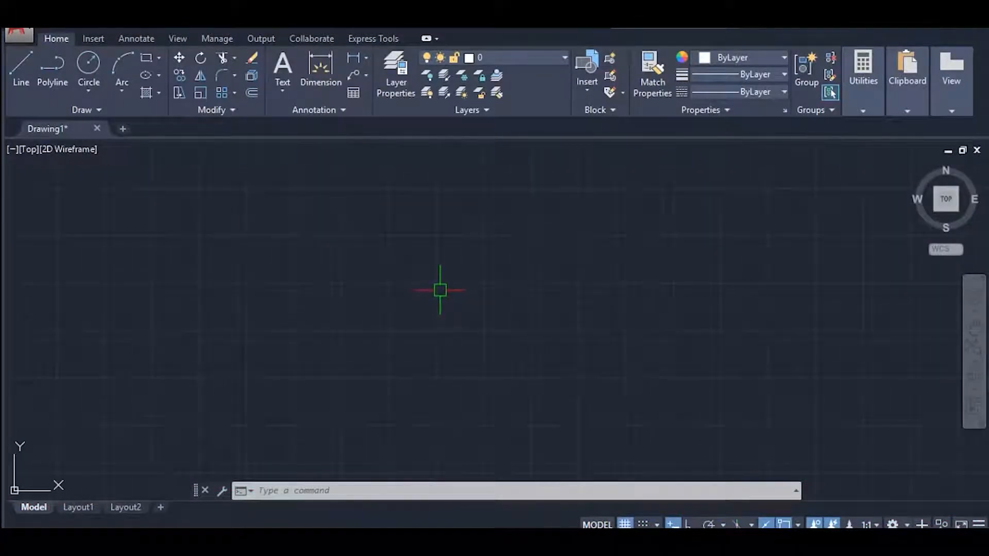
Draw a rectangle 1000 wide and 500 high in the empty drawing area.
text(rec)
key(Return)
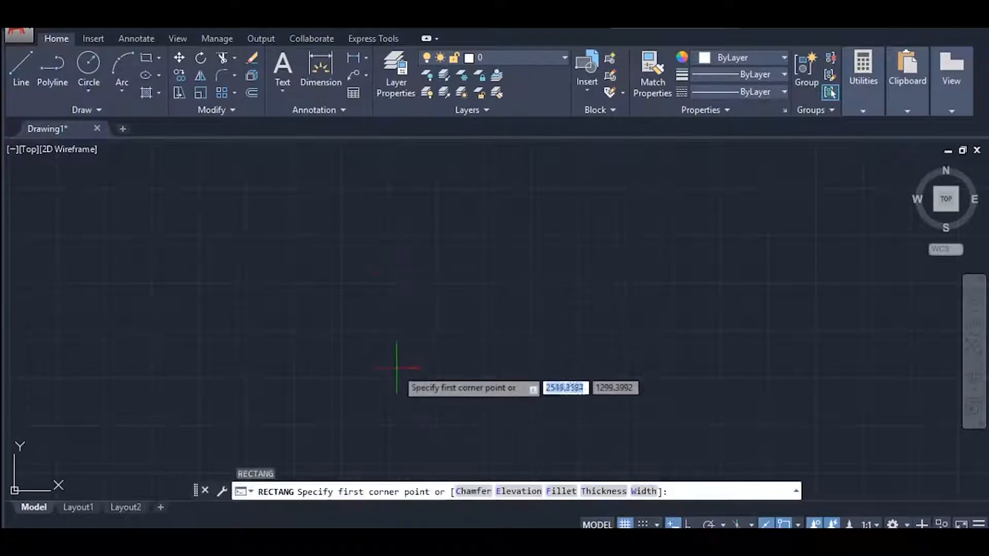
click(363, 343)
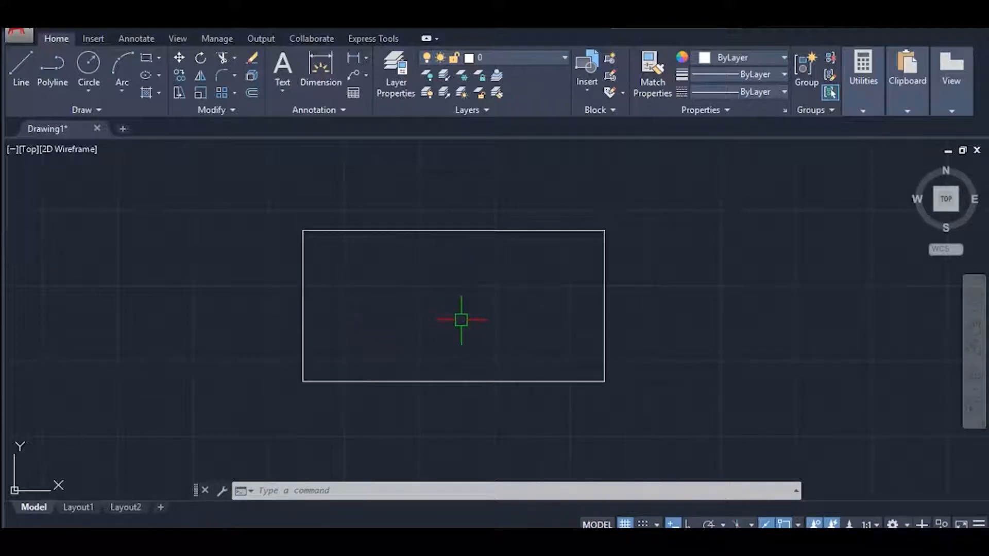
middle_drag(592, 328, 542, 350)
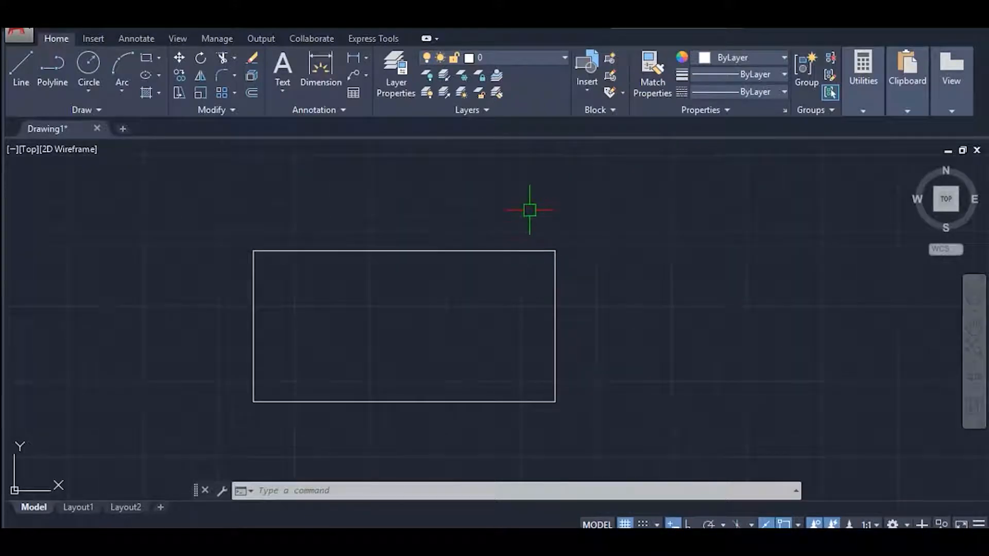
middle_drag(448, 322, 487, 254)
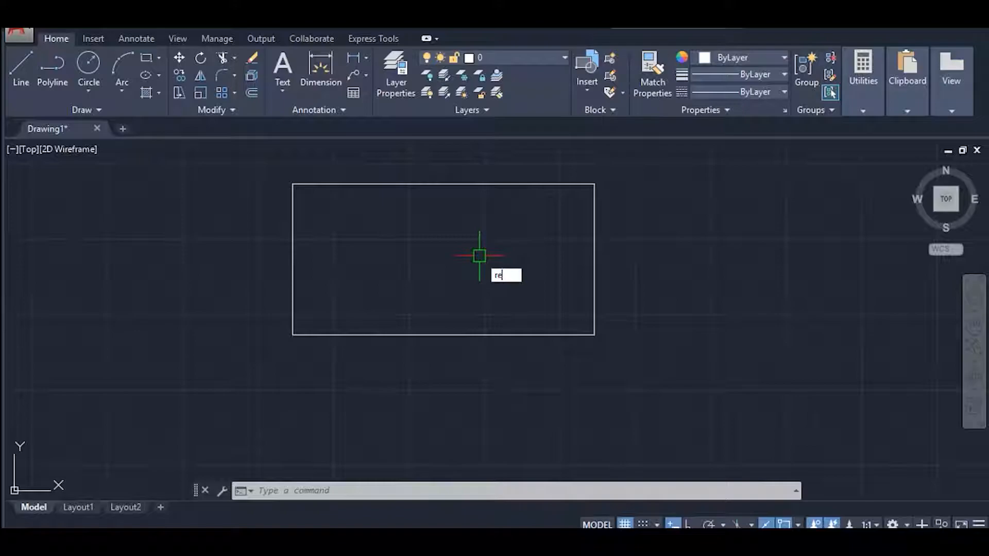
Draw a small rectangle about 159 by 135 just below the large rectangle, near its lower-left corner.
key(Return)
middle_drag(387, 367, 394, 340)
scroll(348, 340, up, 3)
scroll(345, 339, up, 2)
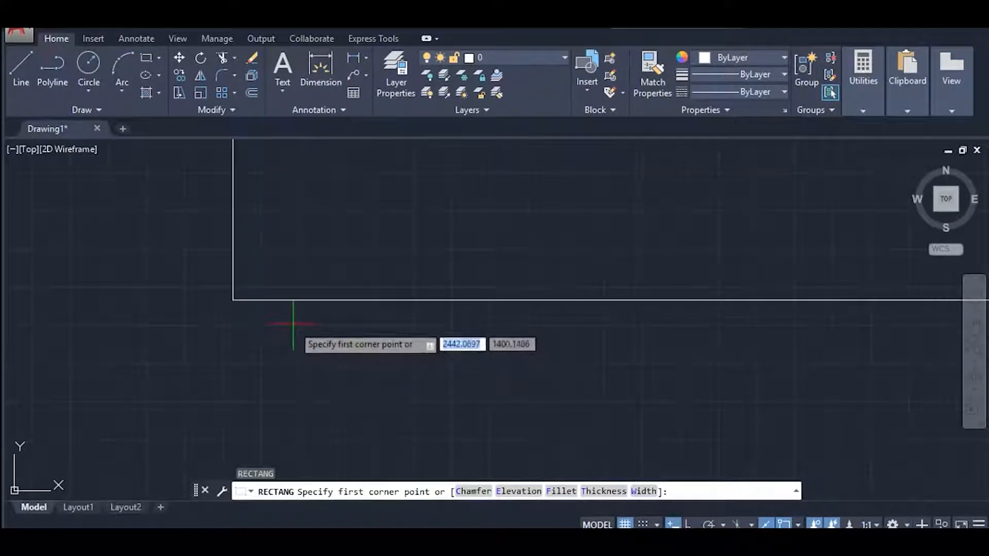
click(293, 318)
click(415, 419)
middle_drag(462, 386, 438, 365)
mouse_move(403, 331)
middle_down()
mouse_move(393, 338)
mouse_move(421, 340)
mouse_move(395, 345)
middle_up()
Copy the small rectangle 700 units horizontally to the right with Ortho on.
scroll(393, 337, down, 4)
click(373, 349)
click(319, 414)
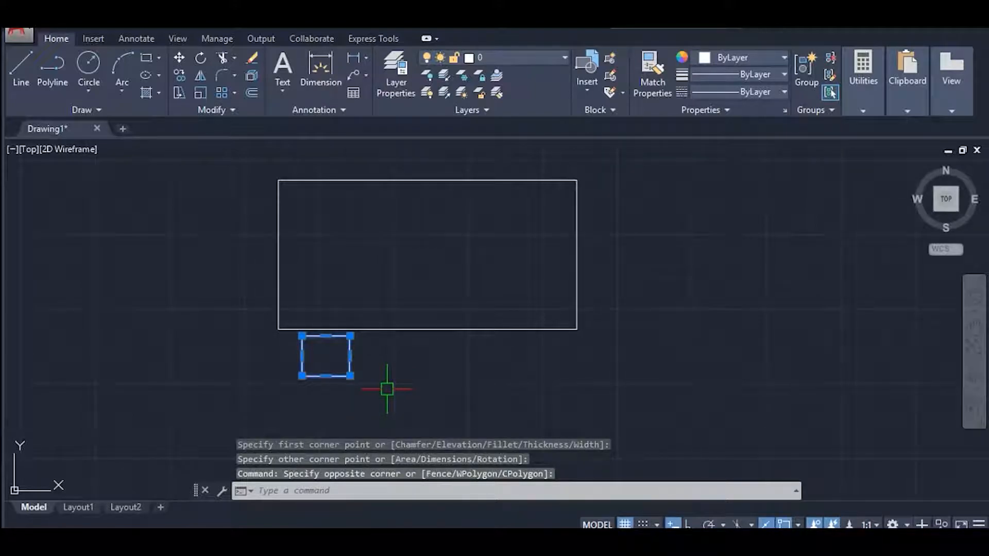
key(Return)
middle_drag(393, 365, 405, 332)
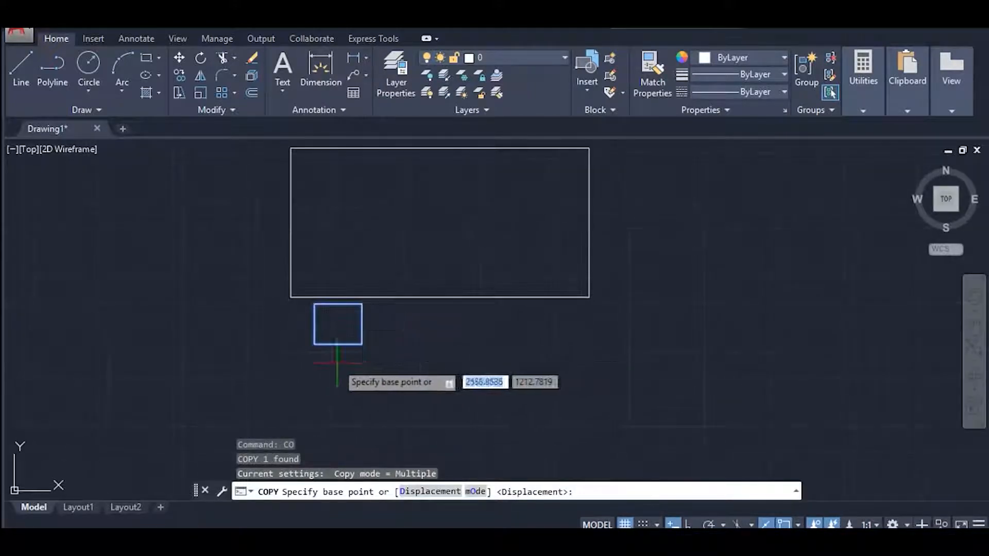
click(313, 344)
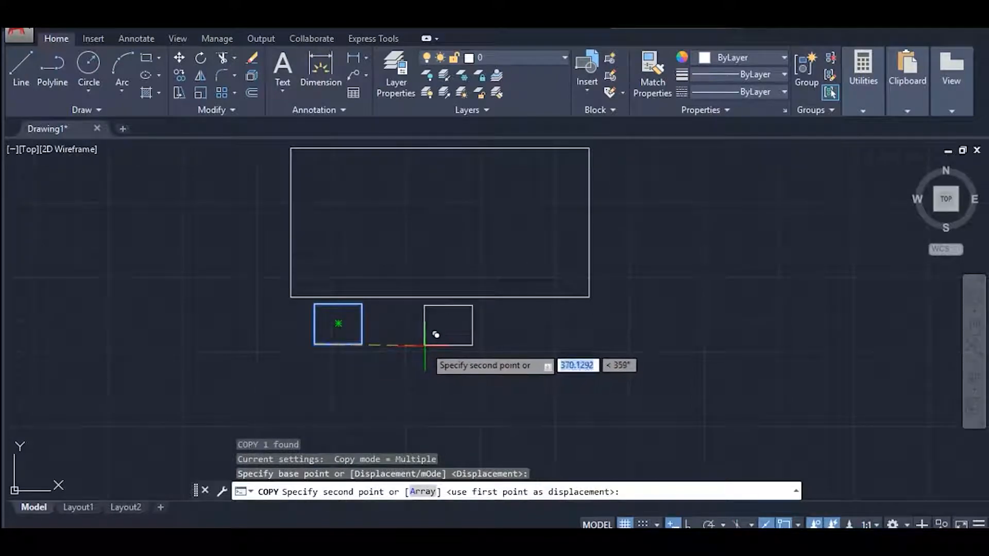
key(F8)
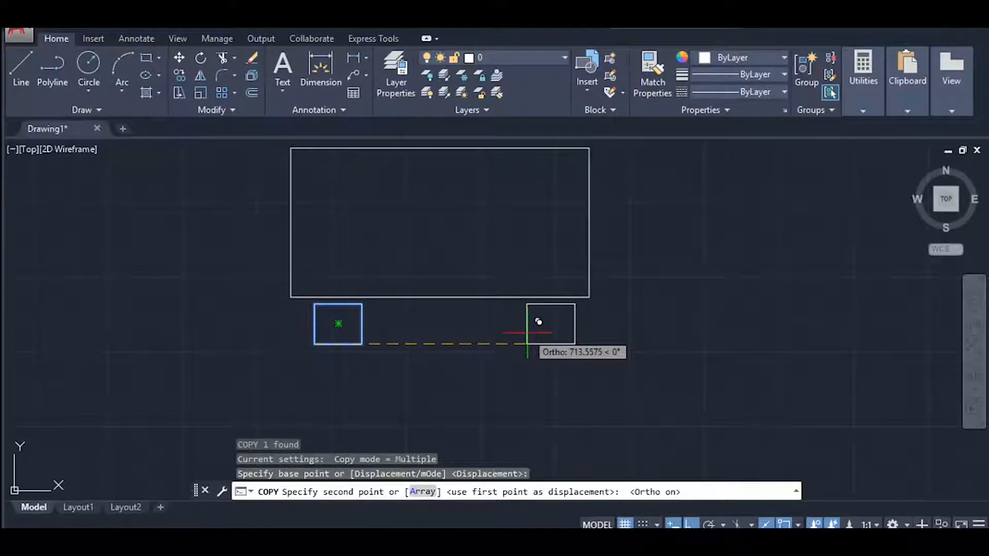
key(Return)
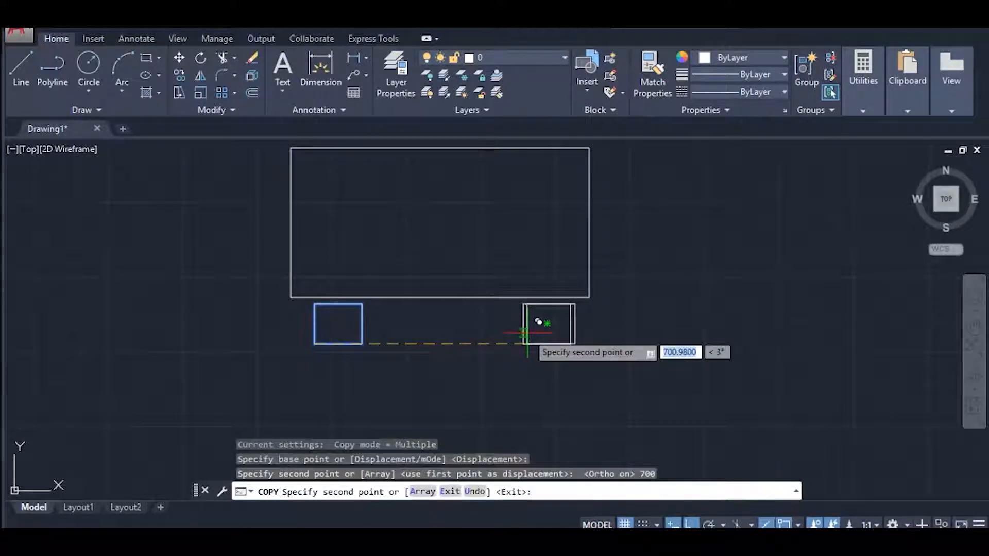
key(Escape)
key(Escape)
Mirror both small rectangles across the large rectangle's horizontal midline, keeping the originals.
click(569, 397)
click(327, 340)
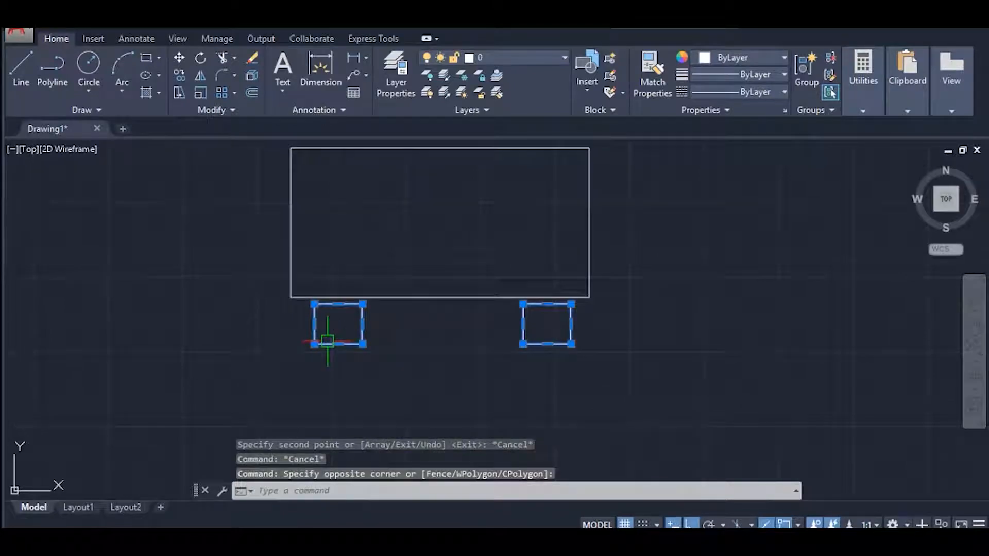
text(mi)
key(Return)
click(589, 222)
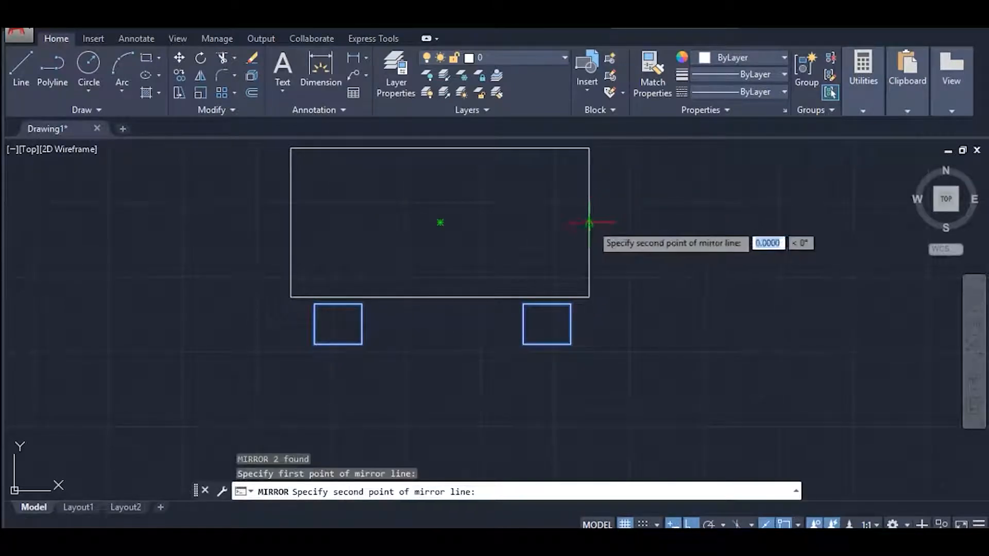
click(639, 223)
key(Return)
middle_drag(654, 241, 601, 353)
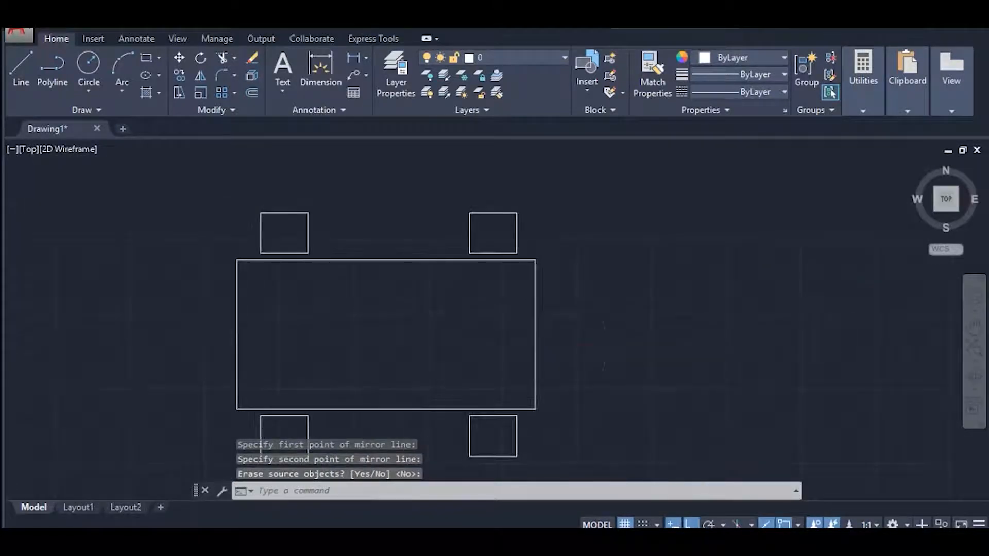
Measure the sides of the large and small rectangles and the gap between the two lower small rectangles.
middle_drag(457, 300, 449, 261)
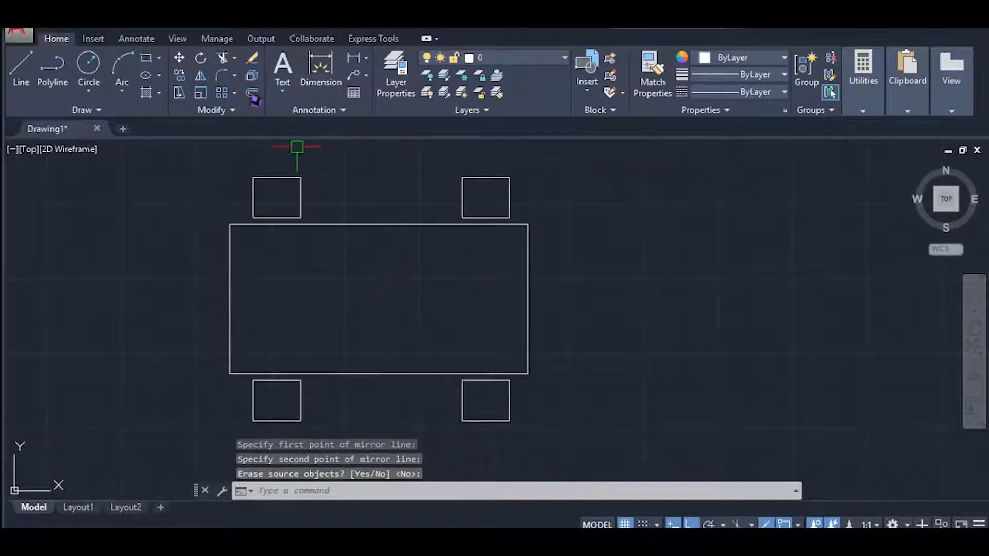
middle_drag(343, 265, 314, 271)
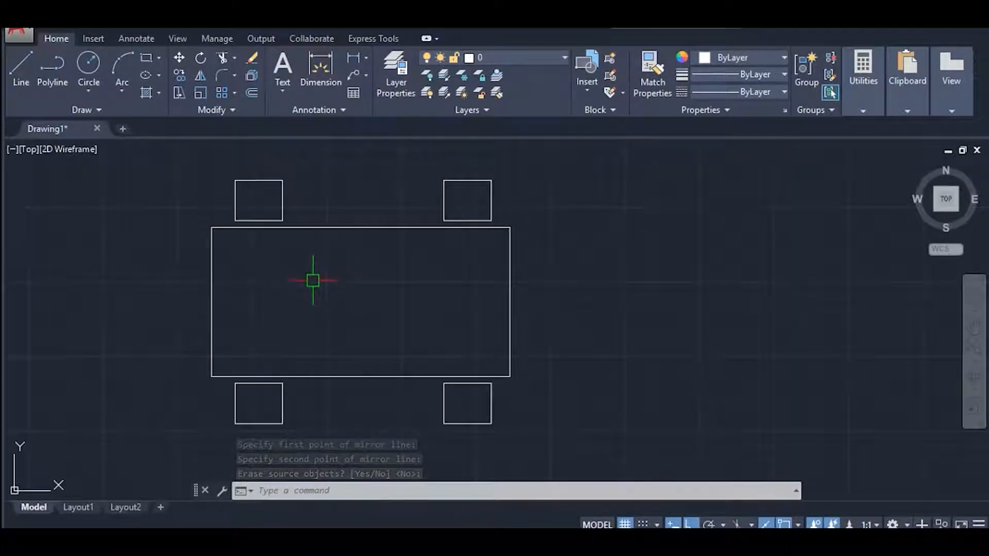
text(MEA)
key(Return)
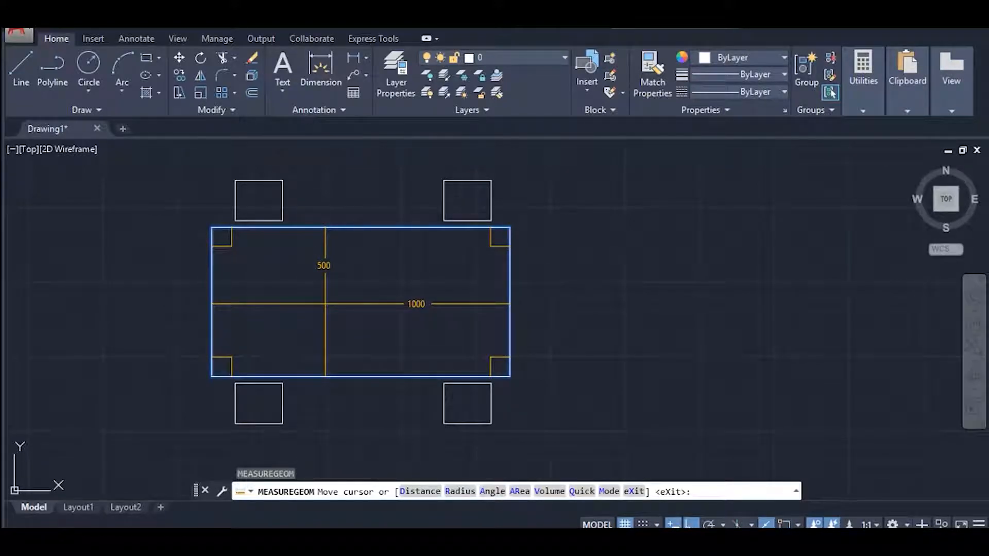
scroll(263, 402, up, 8)
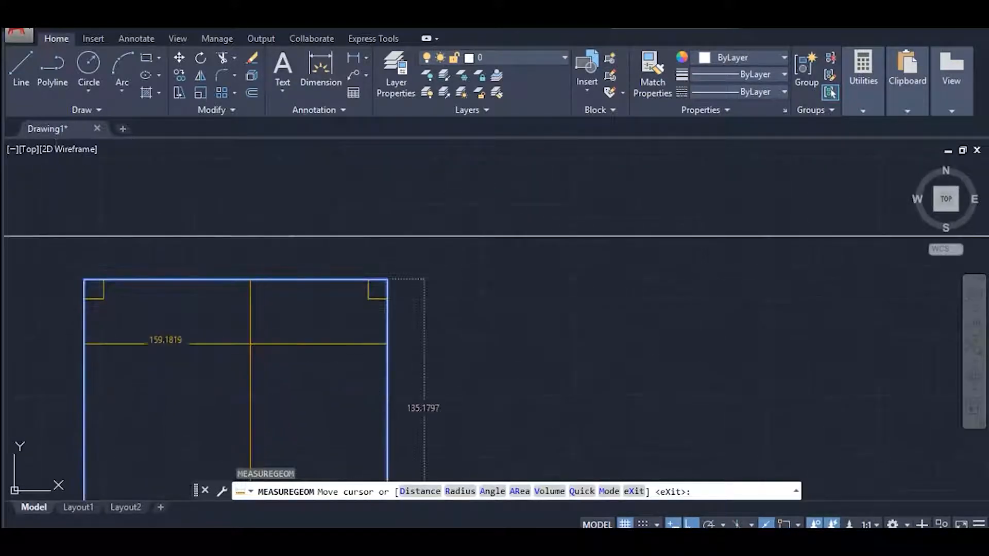
scroll(364, 261, down, 4)
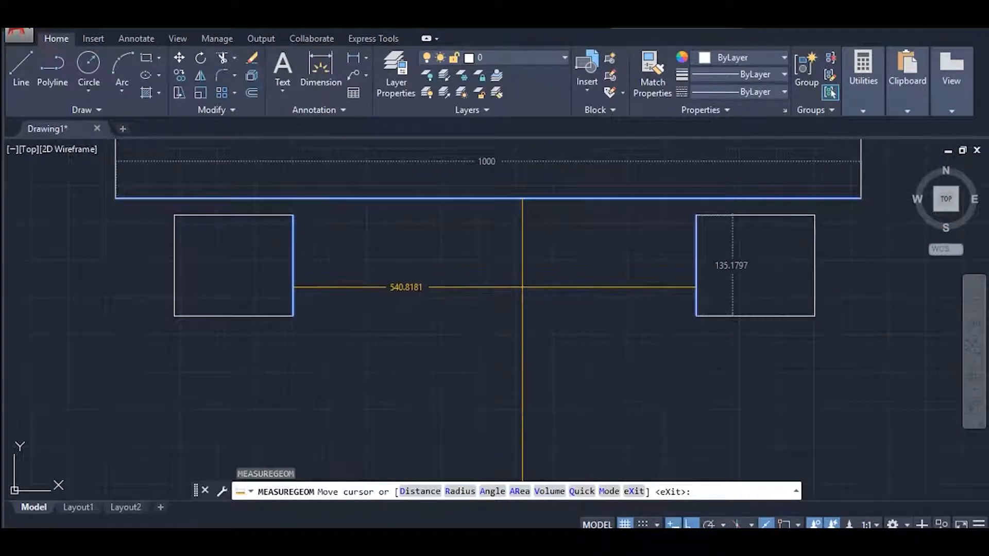
key(Escape)
Define a block named b from all five rectangles and open it in the Block Editor.
scroll(488, 287, down, 4)
scroll(498, 373, down, 4)
click(367, 206)
click(644, 394)
text(b)
key(Return)
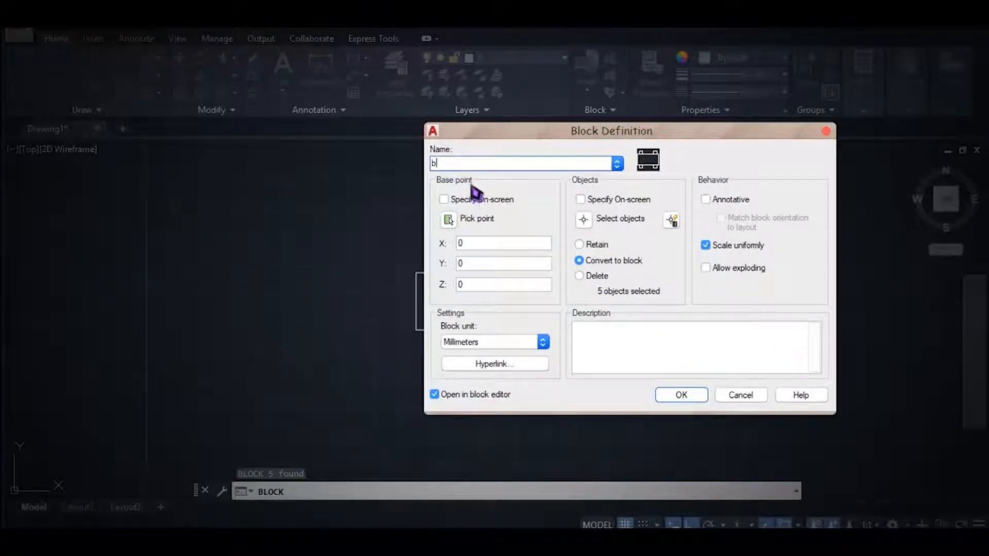
click(670, 398)
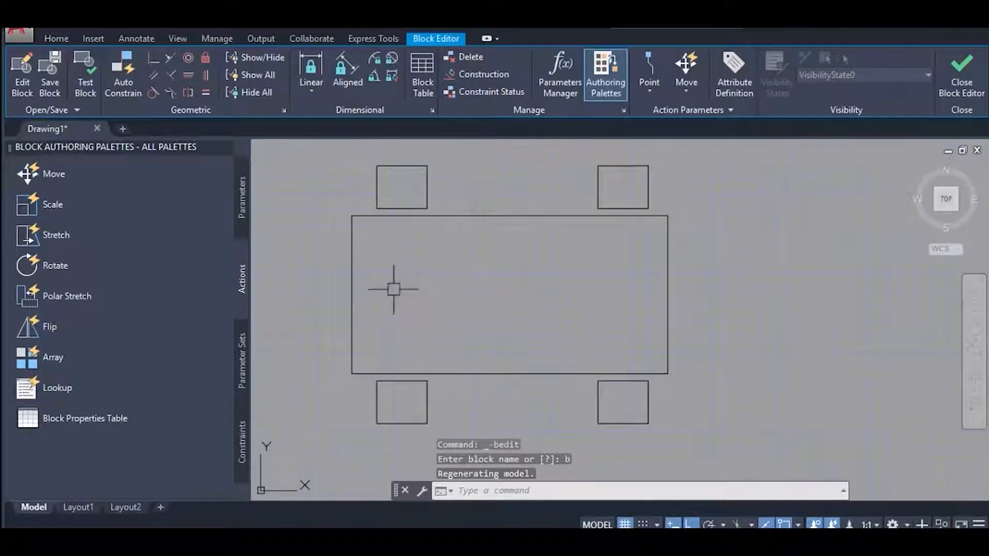
click(660, 268)
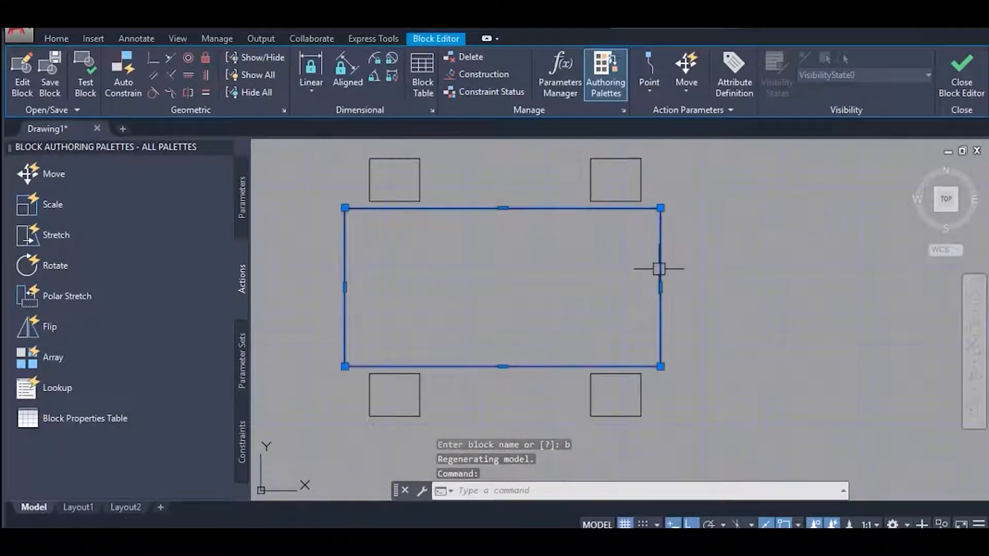
scroll(621, 269, down, 2)
key(Escape)
middle_drag(594, 271, 576, 280)
click(626, 202)
click(569, 227)
click(540, 401)
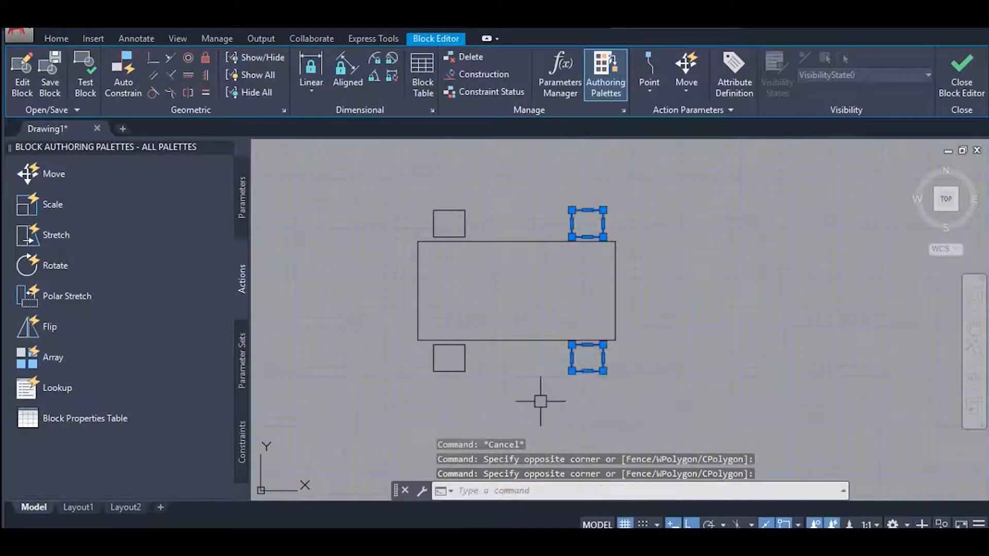
key(Escape)
middle_drag(559, 336, 536, 341)
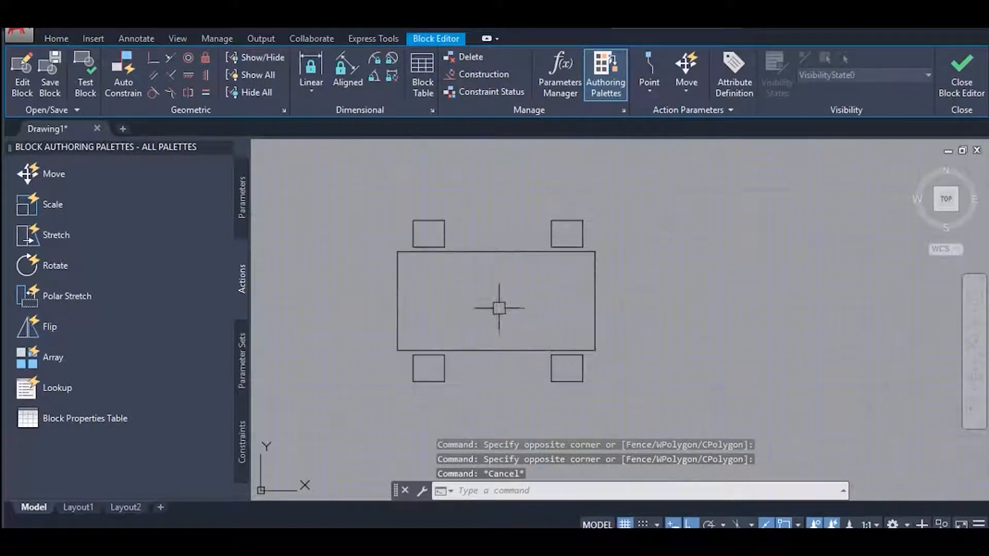
middle_drag(499, 304, 475, 305)
Add a Linear Stretch set along the large rectangle's bottom edge, from its lower-left corner to the X position of the lower-right small rectangle's left side.
click(245, 359)
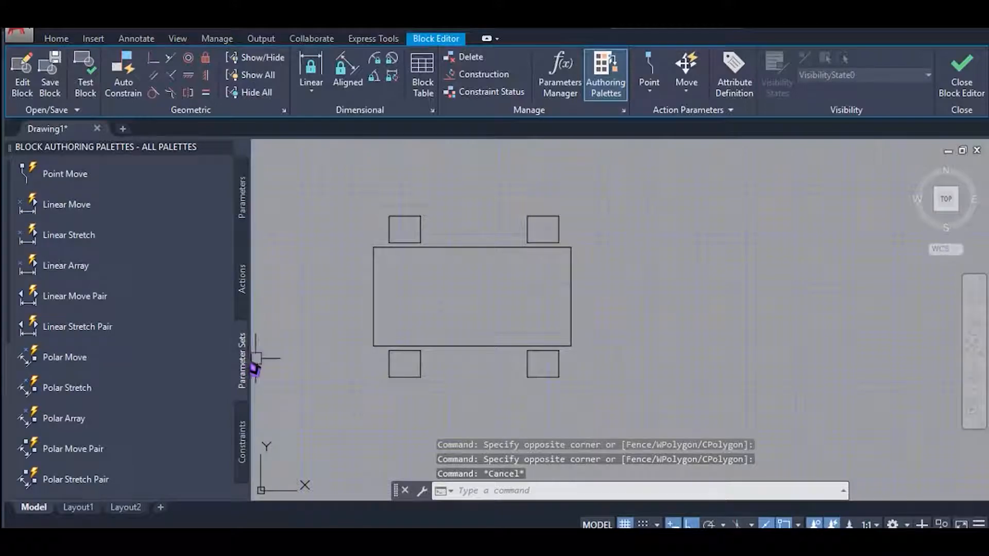
click(103, 240)
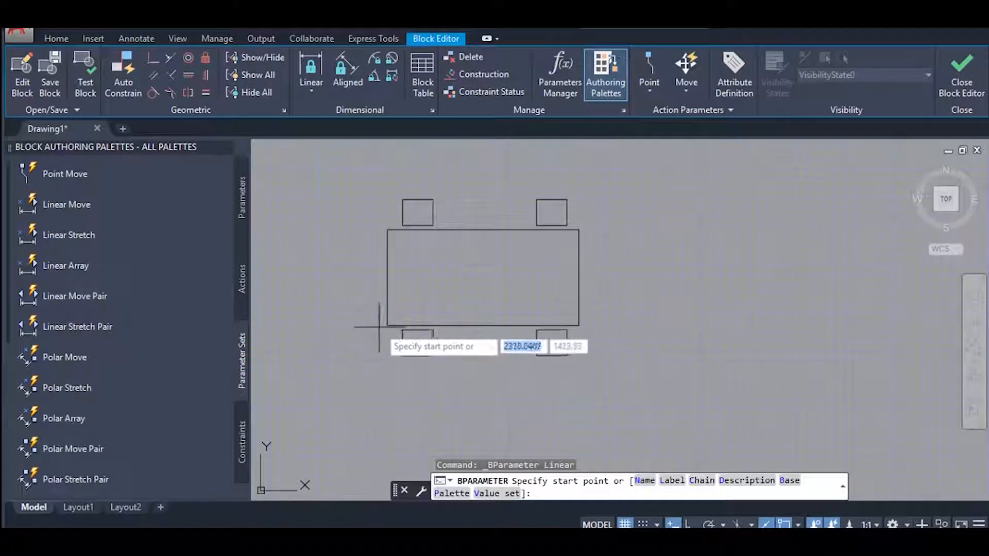
click(388, 325)
scroll(549, 340, up, 5)
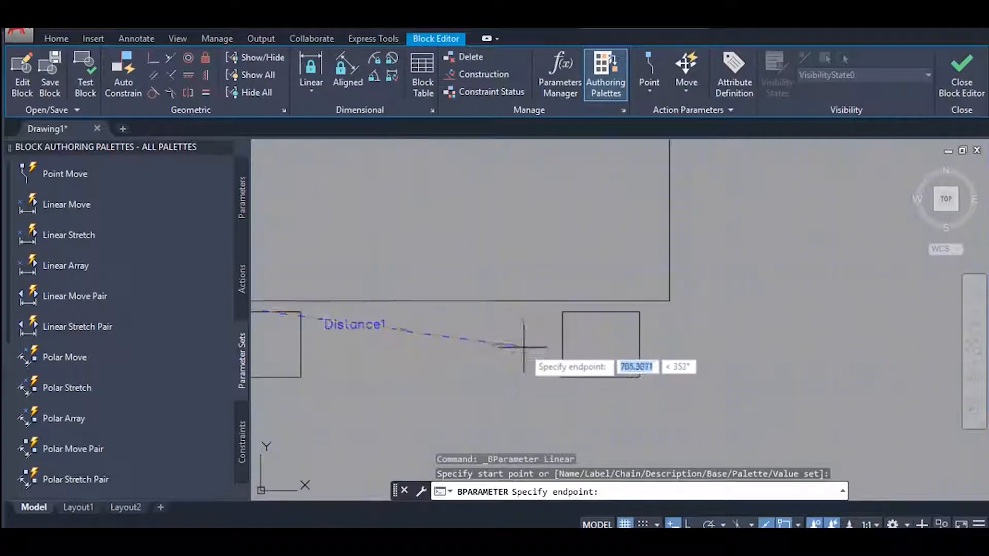
scroll(470, 340, up, 2)
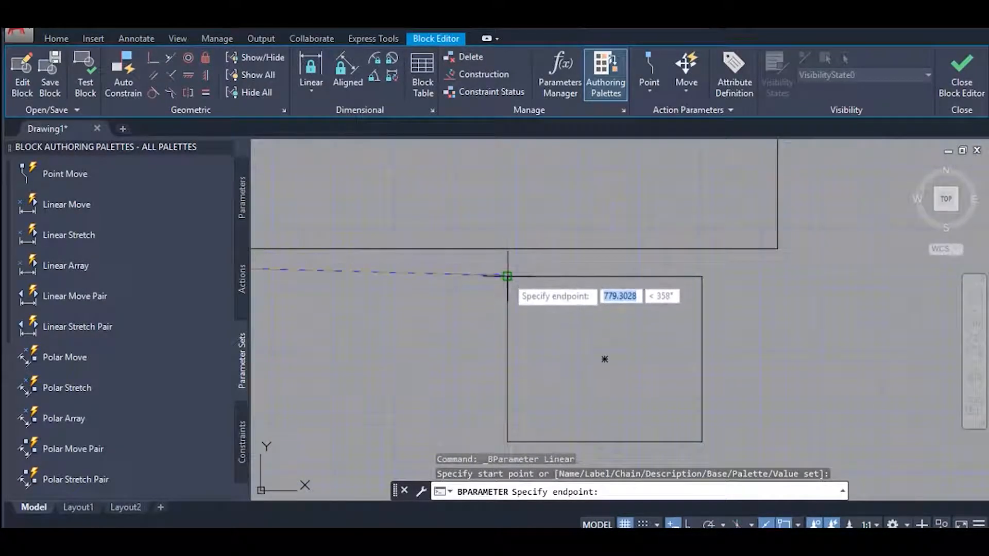
scroll(507, 250, up, 7)
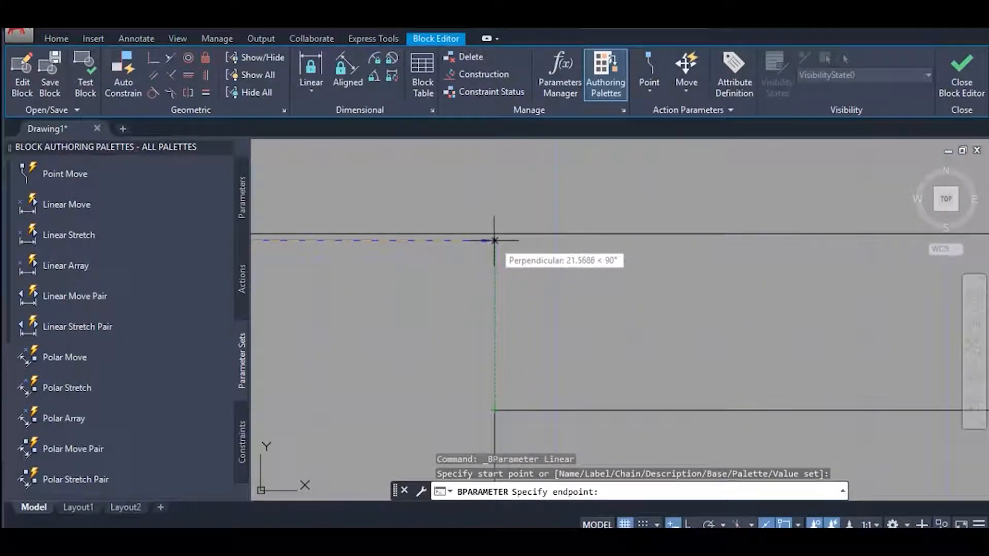
shift+right_click(508, 299)
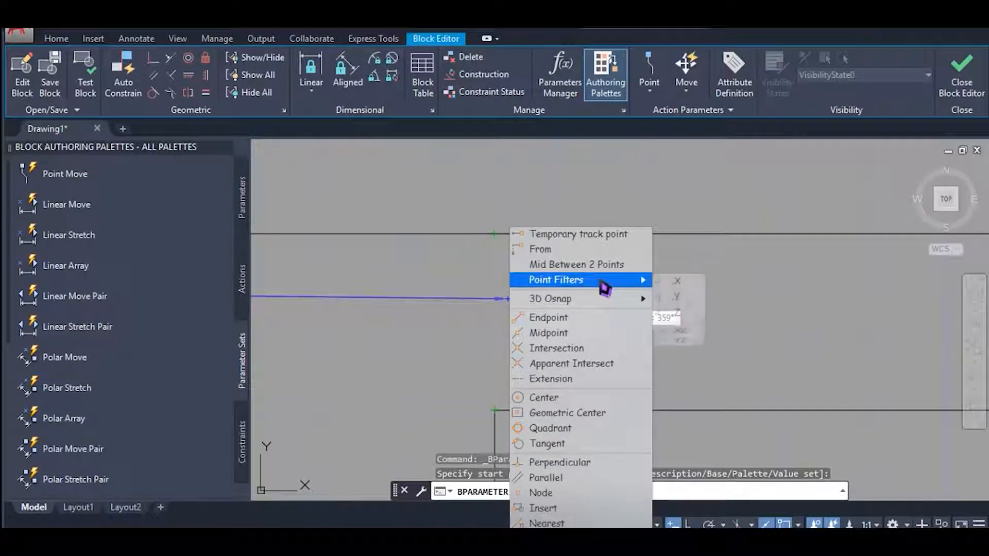
mouse_move(602, 281)
click(676, 281)
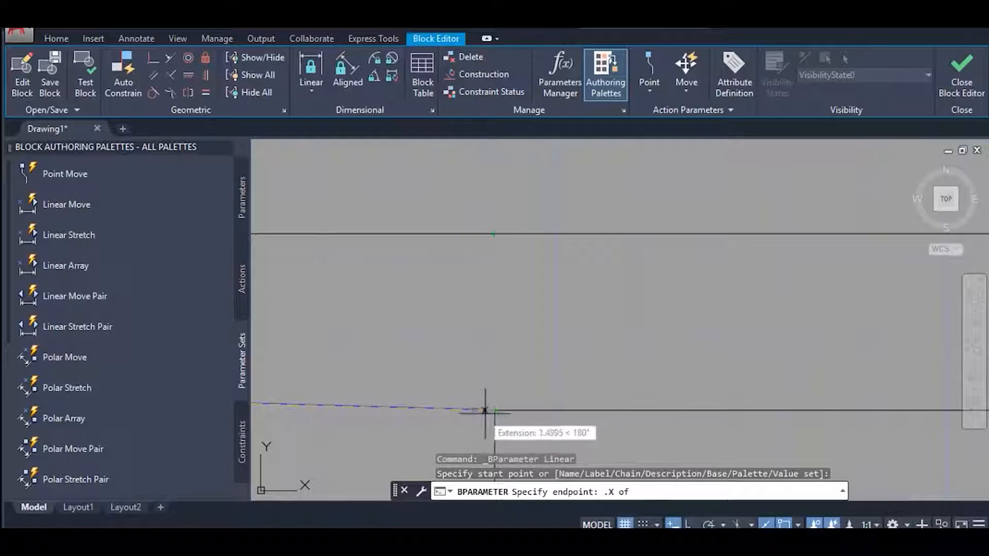
mouse_move(554, 328)
middle_down()
mouse_move(480, 333)
mouse_move(573, 241)
middle_up()
scroll(479, 333, down, 5)
click(885, 312)
scroll(574, 240, down, 5)
middle_drag(548, 369, 574, 308)
click(574, 314)
middle_drag(507, 323, 554, 387)
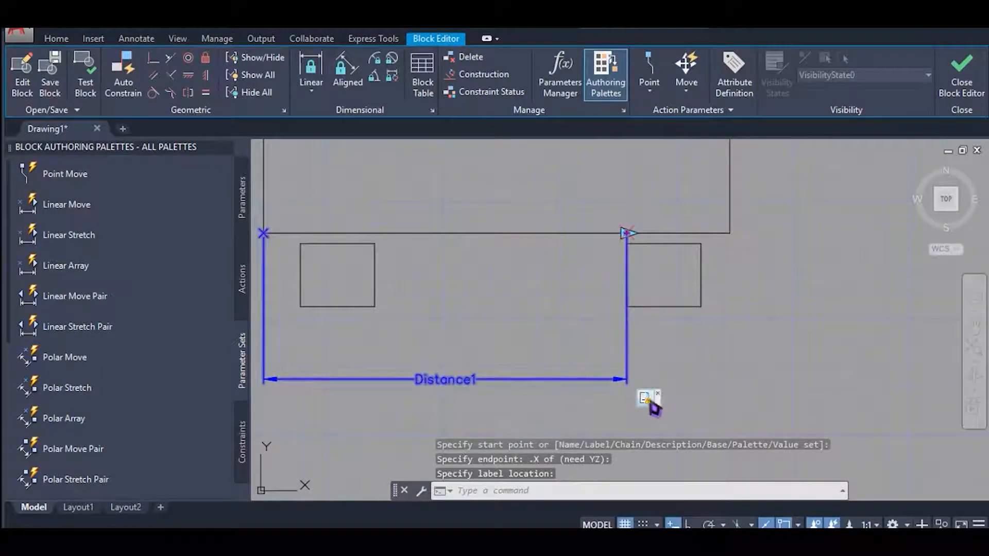
Define the stretch action's selection set with a frame around the large rectangle's right edge and the large rectangle as the object to stretch.
right_click(647, 402)
mouse_move(758, 438)
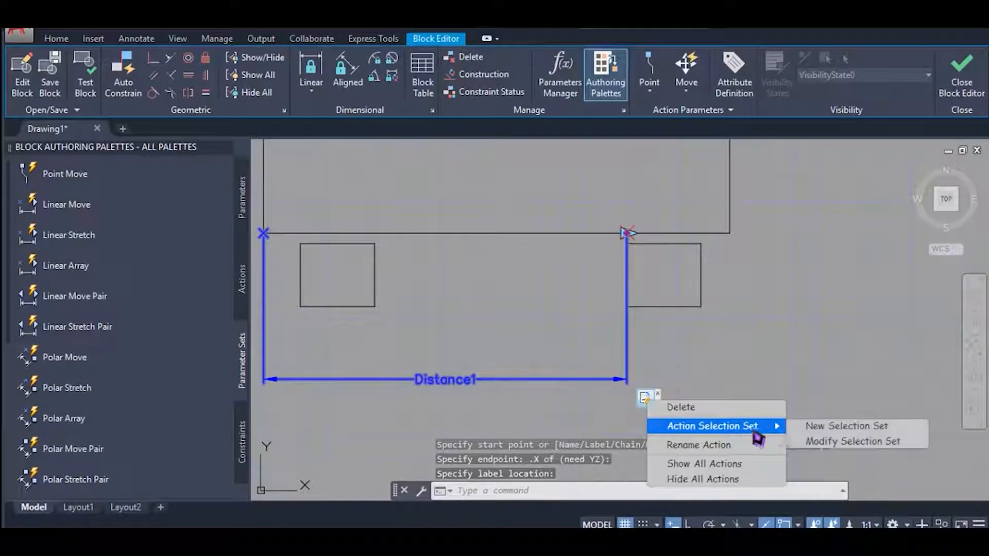
click(806, 432)
middle_drag(784, 316, 696, 338)
scroll(711, 283, down, 3)
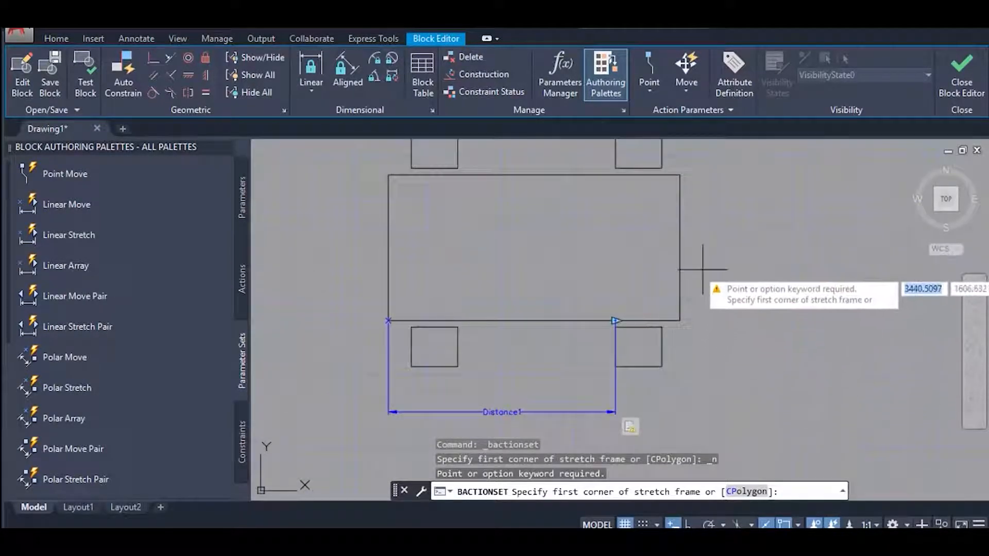
middle_drag(711, 283, 673, 265)
scroll(657, 190, up, 5)
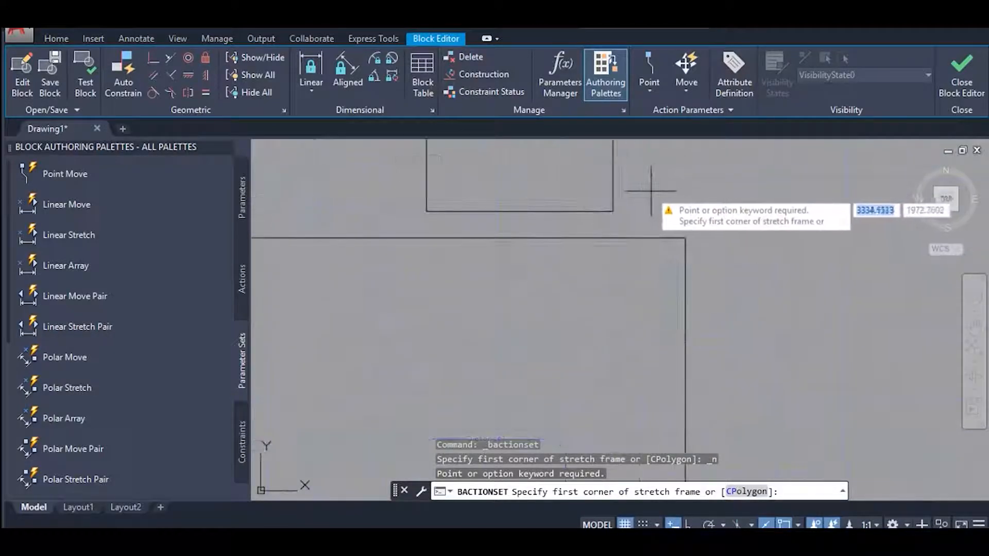
click(645, 193)
scroll(740, 373, down, 5)
click(745, 413)
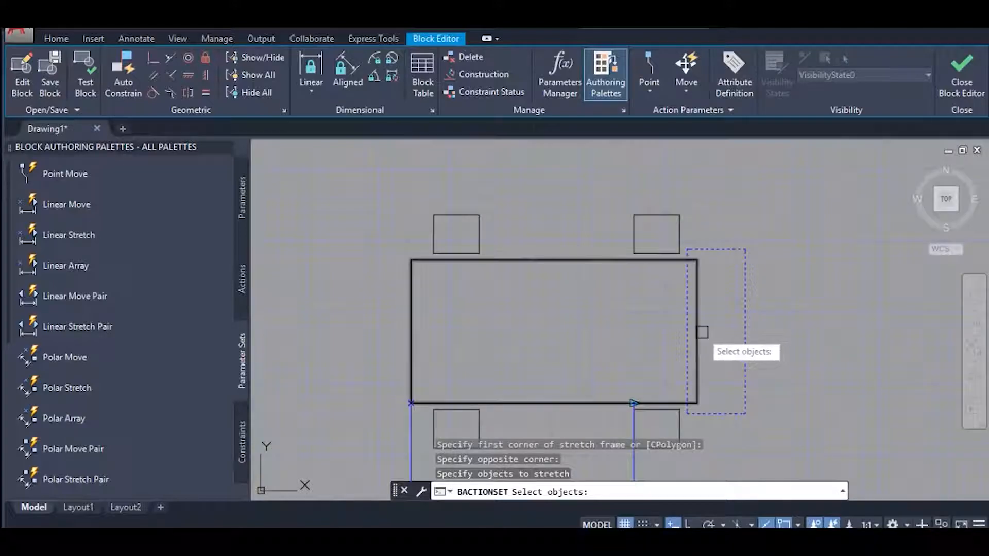
click(702, 333)
key(Return)
middle_drag(708, 333, 698, 317)
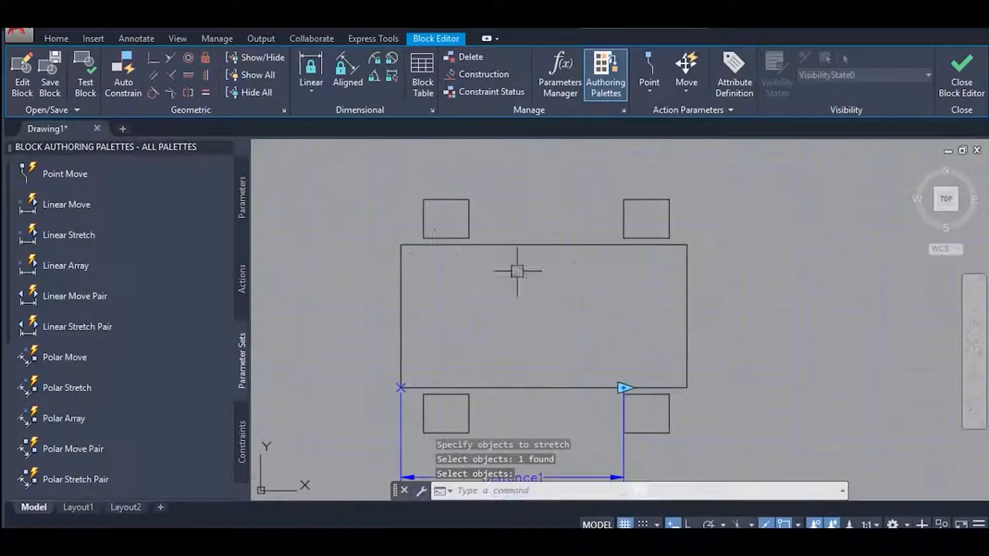
Test the block by stretching the table to the right with its linear grip, cancel the stretch, and close the test window.
click(98, 85)
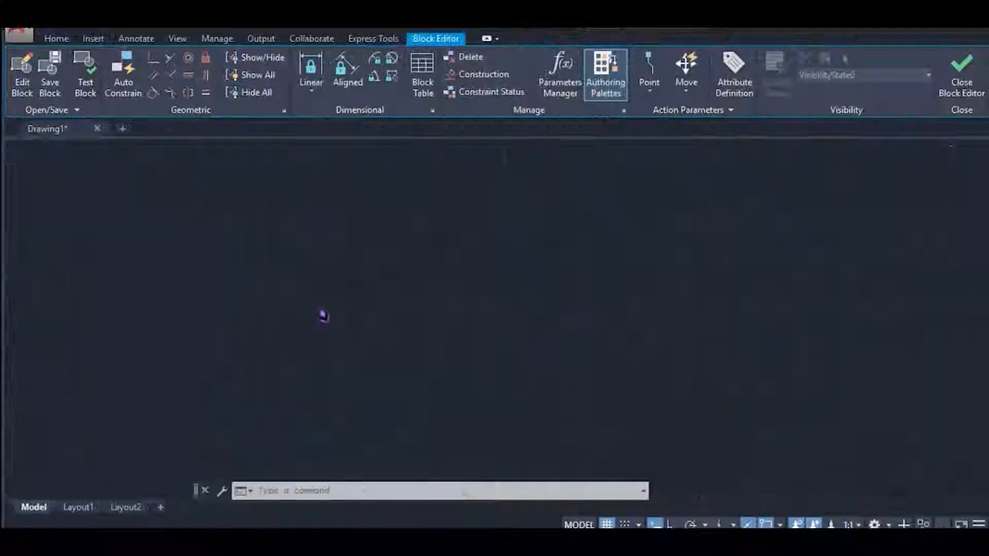
click(479, 308)
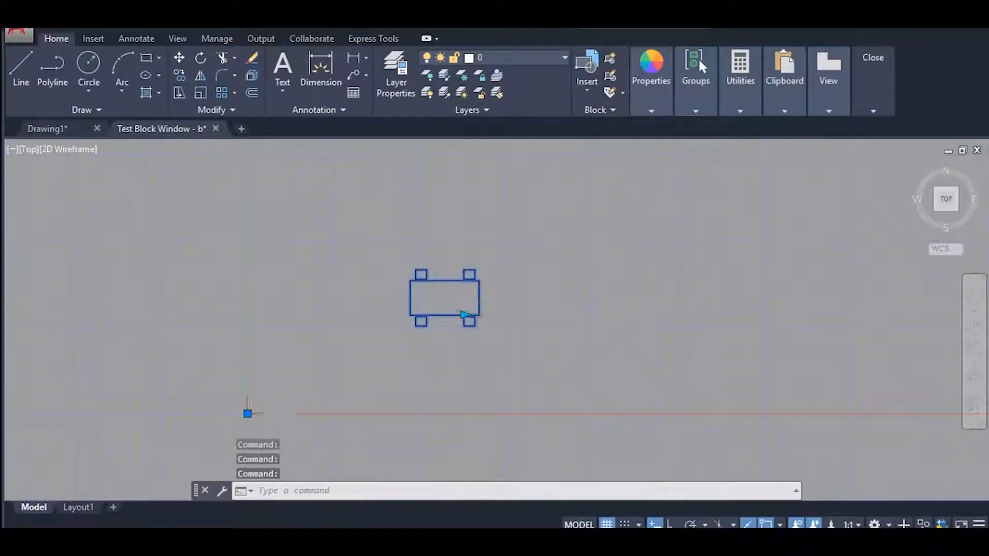
scroll(481, 312, up, 5)
click(413, 323)
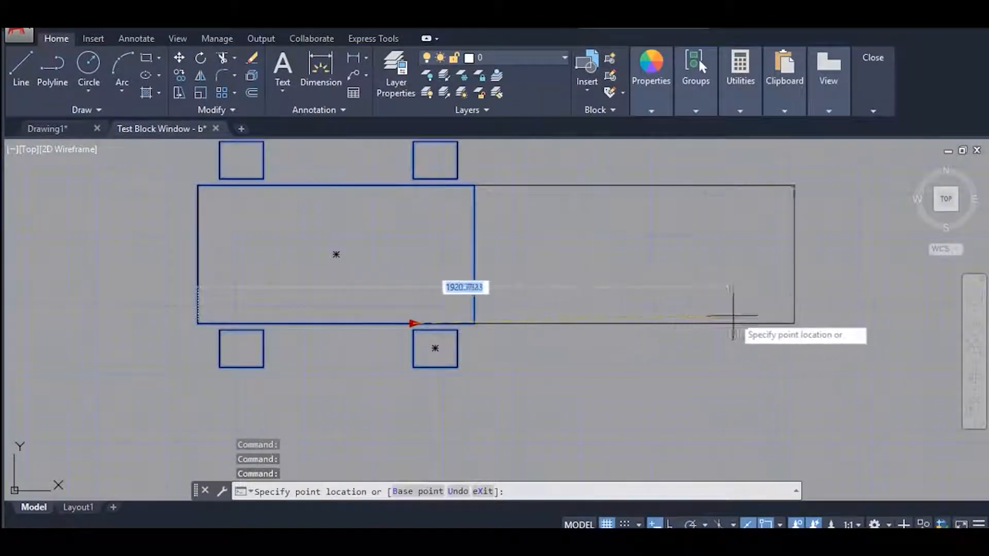
key(Escape)
scroll(625, 364, down, 3)
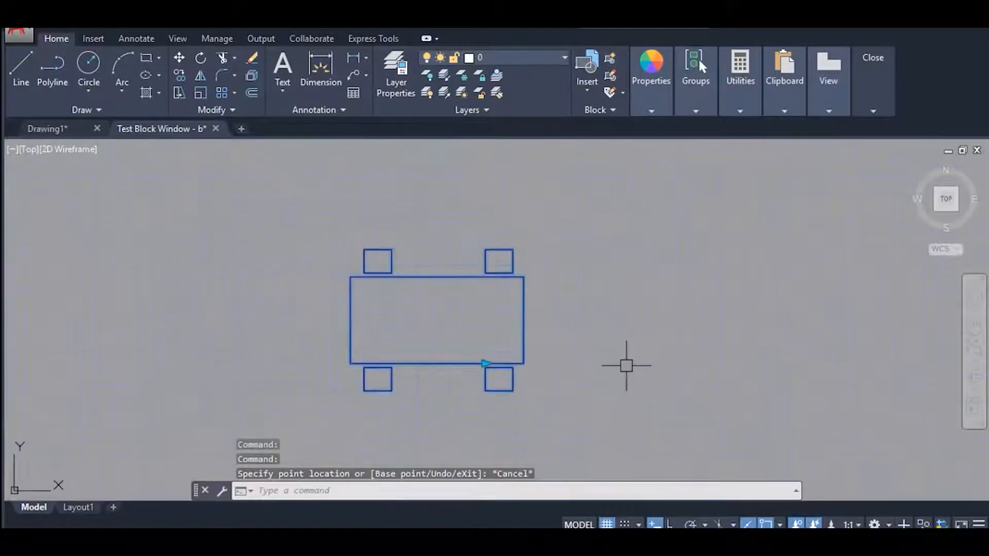
click(400, 197)
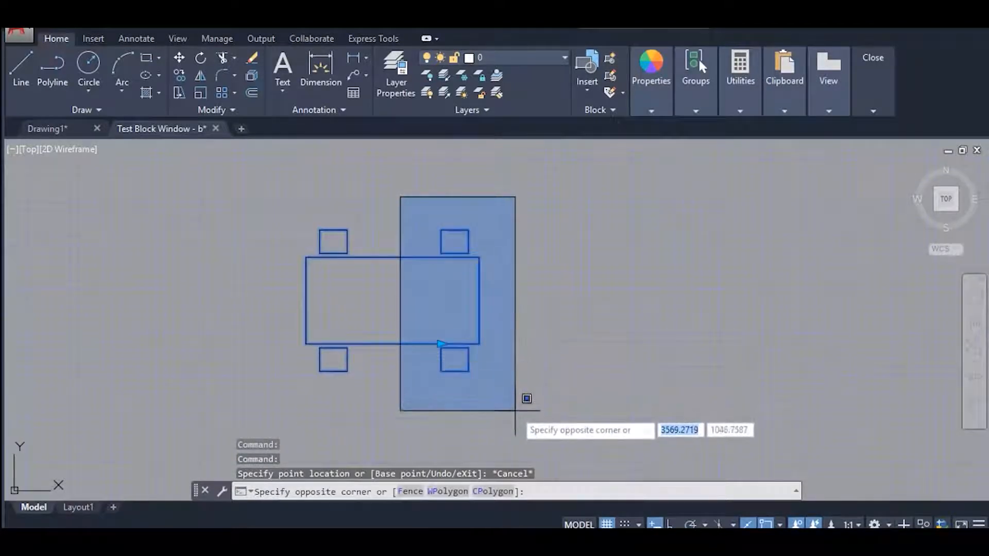
click(525, 400)
key(Escape)
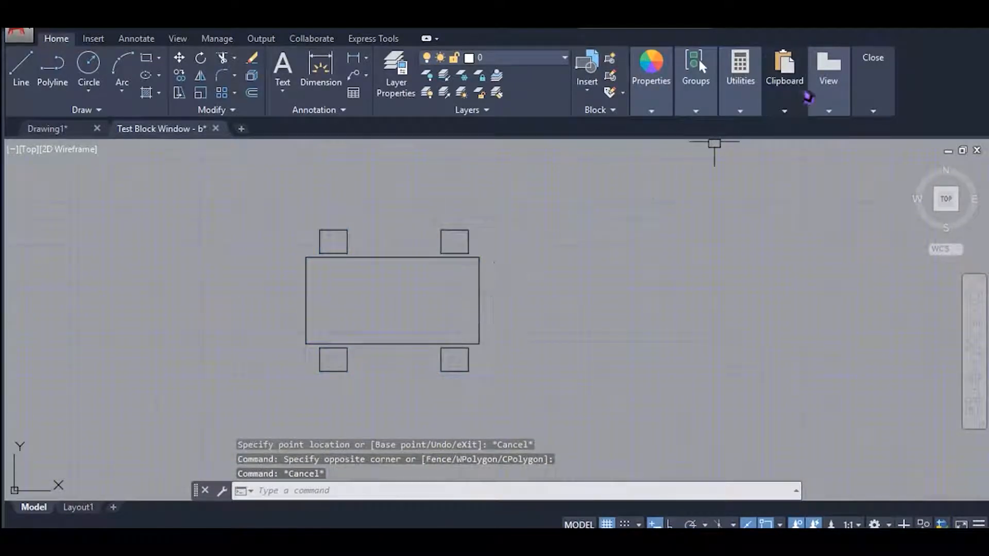
mouse_move(872, 92)
click(871, 159)
Add an Array action to Distance1 for the two right-hand chairs, with column spacing between the lower chairs' bottom-edge midpoints.
mouse_move(526, 292)
middle_down()
mouse_move(496, 293)
mouse_move(419, 256)
middle_up()
middle_drag(497, 293, 525, 226)
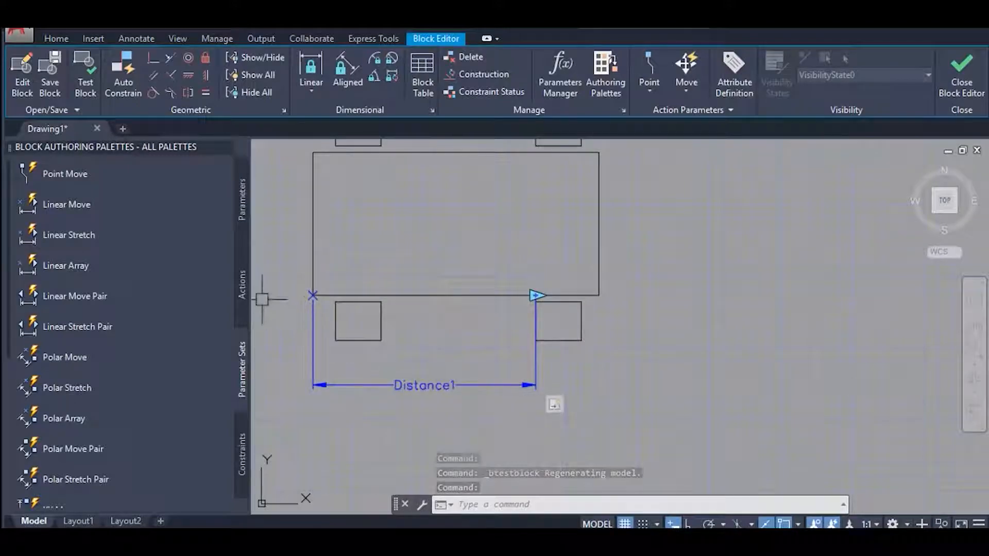
click(247, 292)
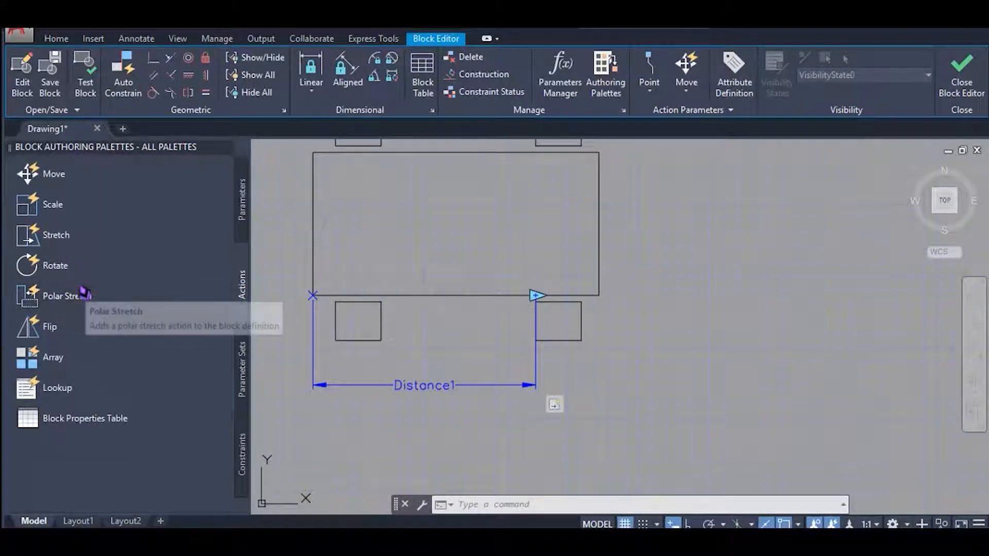
click(77, 363)
middle_drag(379, 361, 347, 376)
click(356, 381)
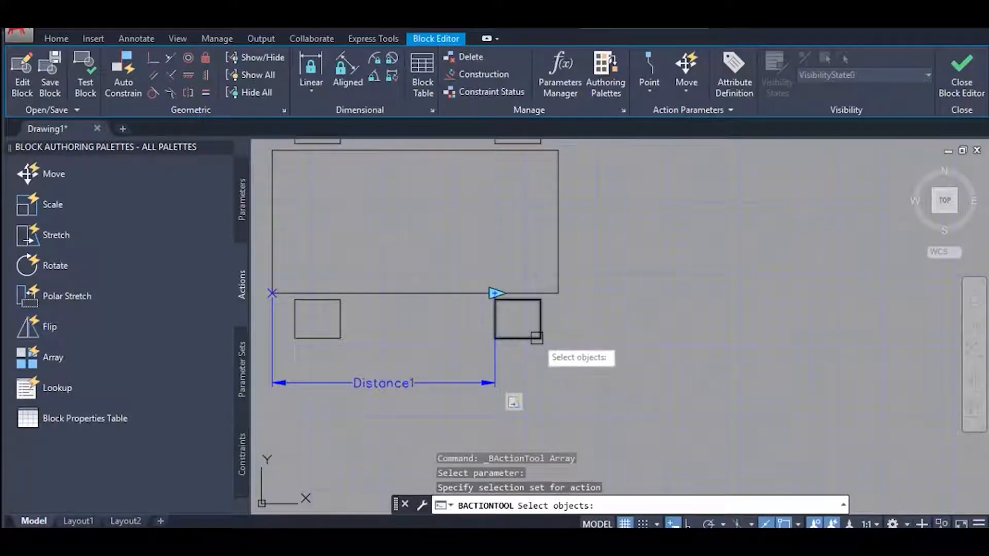
scroll(510, 404, down, 2)
click(520, 364)
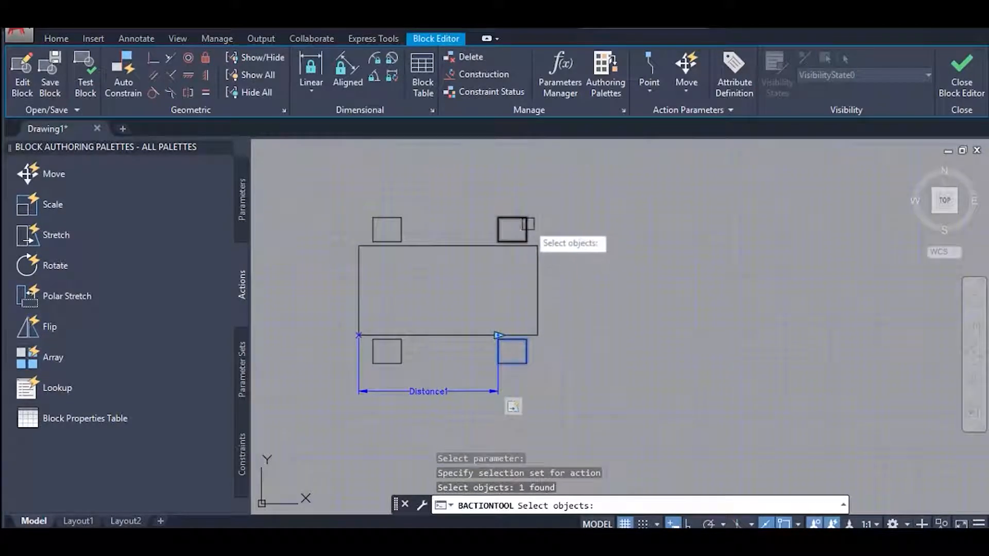
click(528, 224)
key(Return)
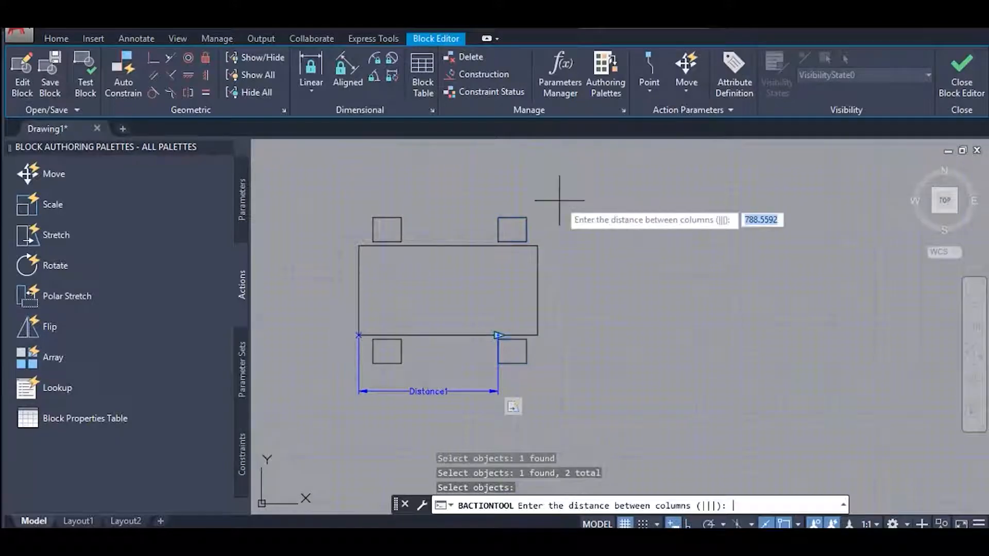
scroll(498, 337, up, 2)
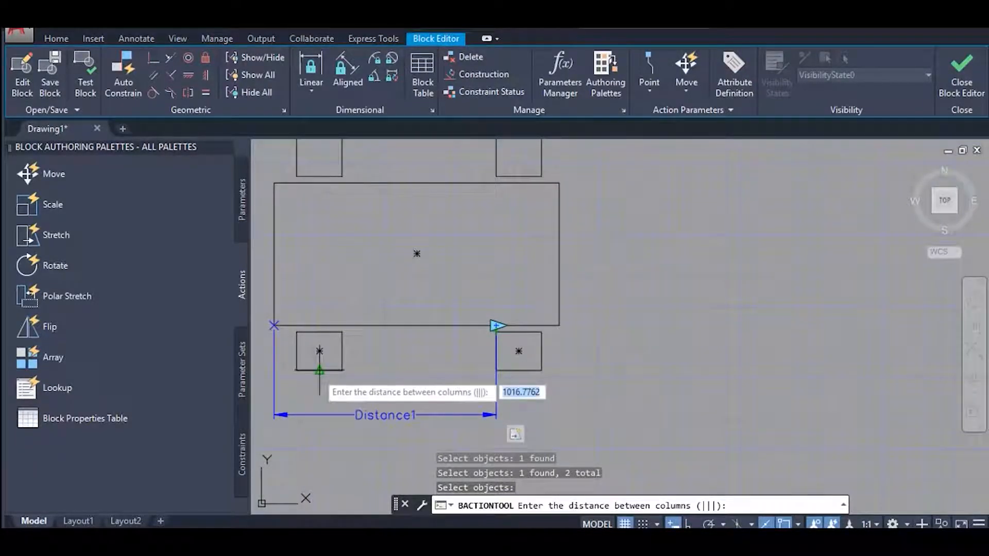
click(319, 370)
click(518, 371)
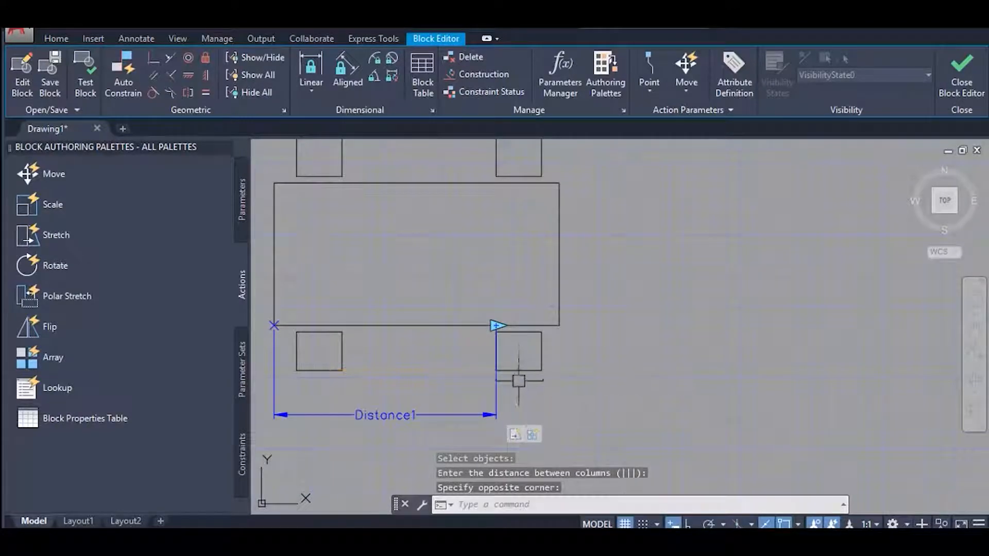
Test how the chairs array as the table is stretched far to the right, cancel the stretch, and close the test window.
scroll(517, 391, down, 2)
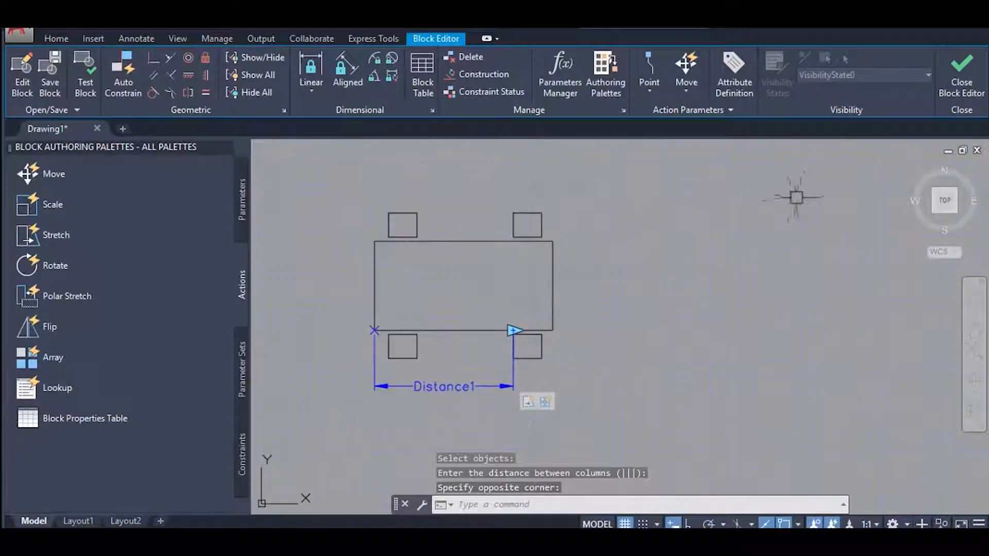
click(99, 89)
scroll(510, 309, up, 5)
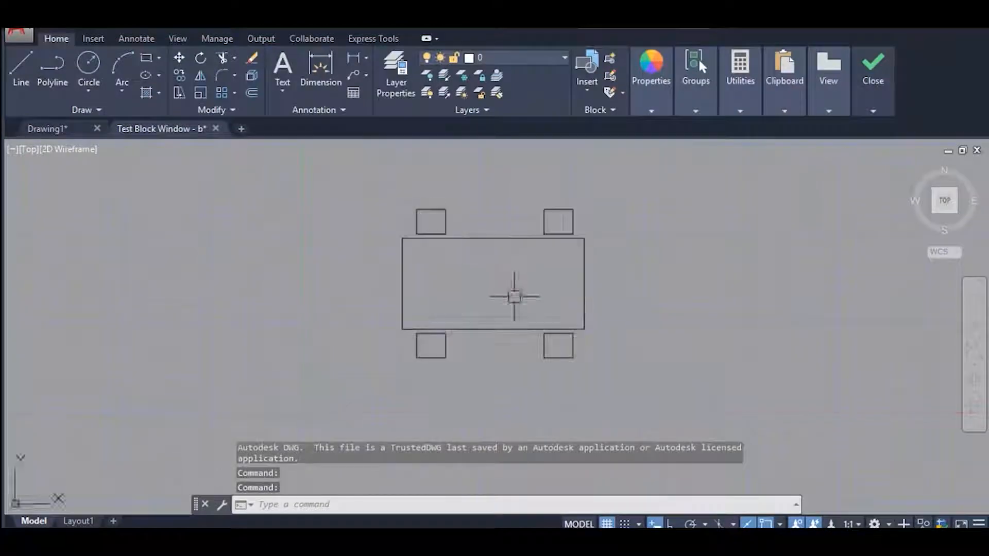
click(500, 344)
click(561, 347)
middle_drag(737, 331, 464, 341)
scroll(464, 341, down, 4)
key(Escape)
click(395, 348)
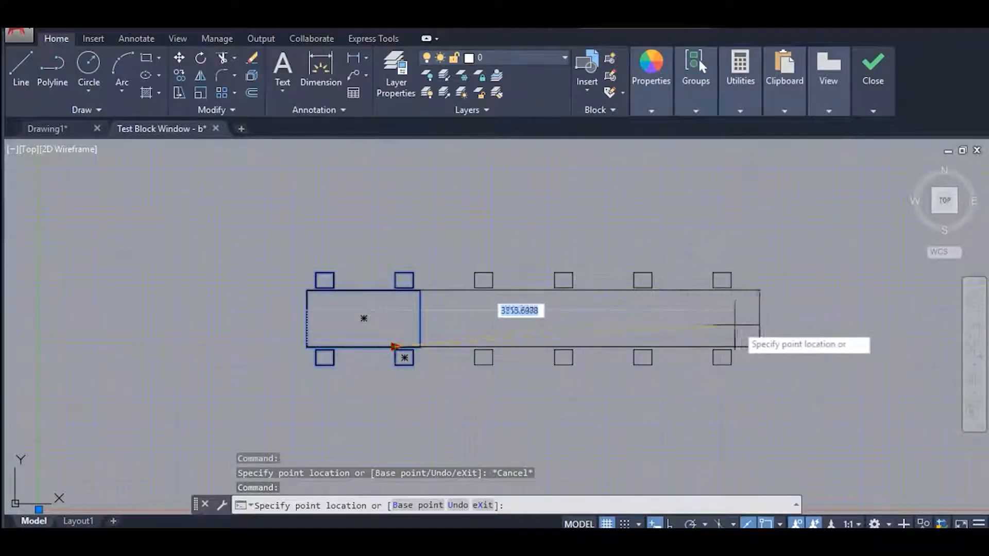
middle_drag(922, 336, 729, 339)
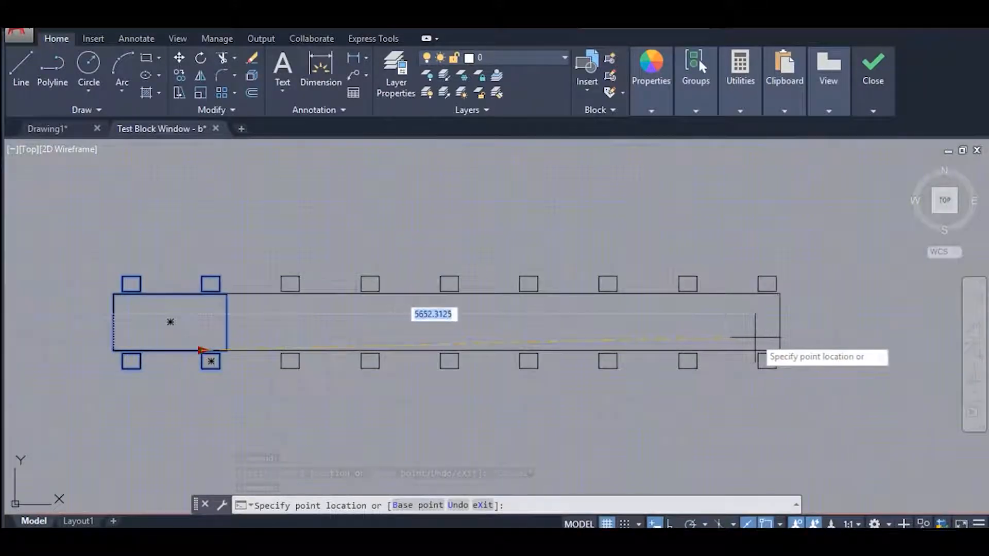
key(Escape)
mouse_move(535, 285)
middle_down()
mouse_move(570, 263)
mouse_move(540, 260)
middle_up()
click(873, 70)
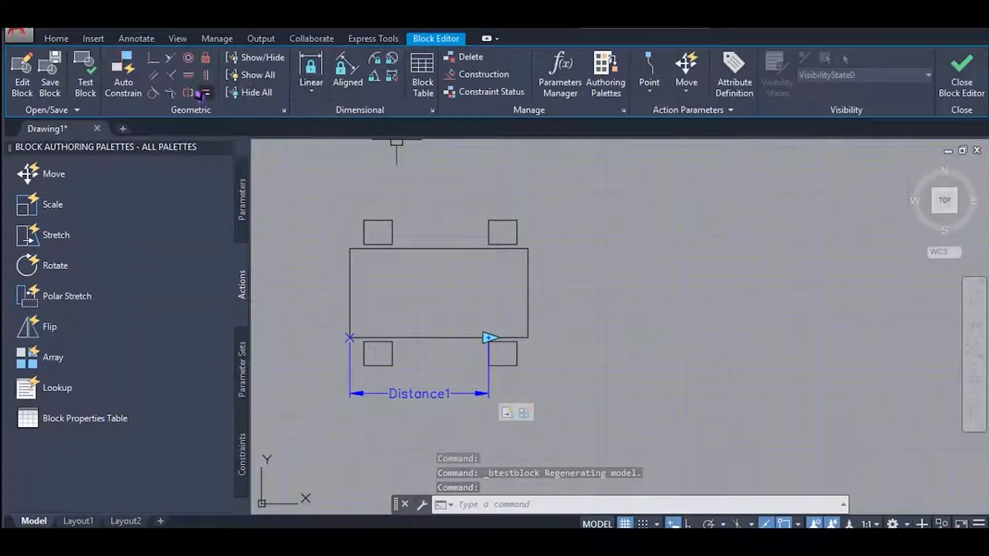
Place a block properties table parameter inside the large rectangle with 1 grip.
middle_drag(473, 196, 464, 210)
middle_drag(489, 249, 476, 242)
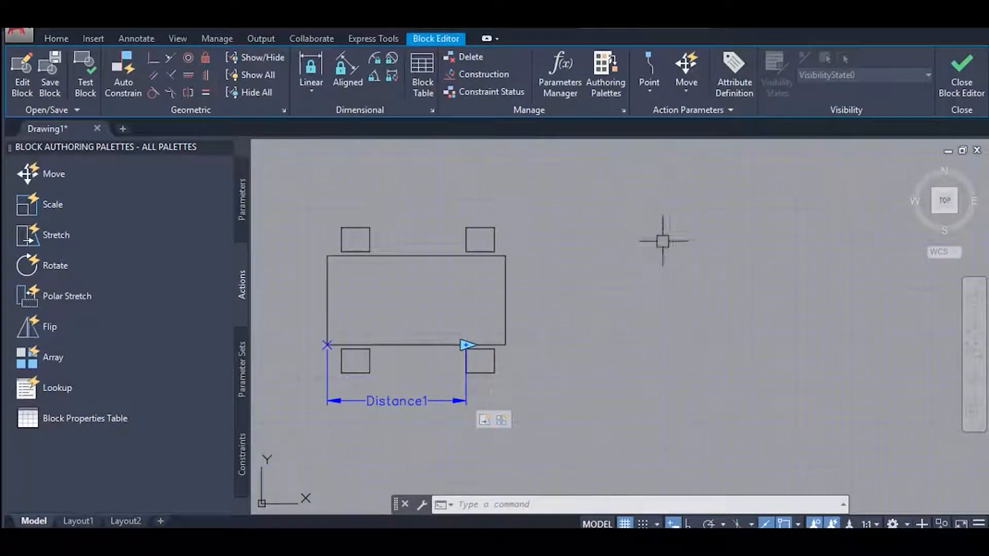
middle_drag(644, 245, 596, 262)
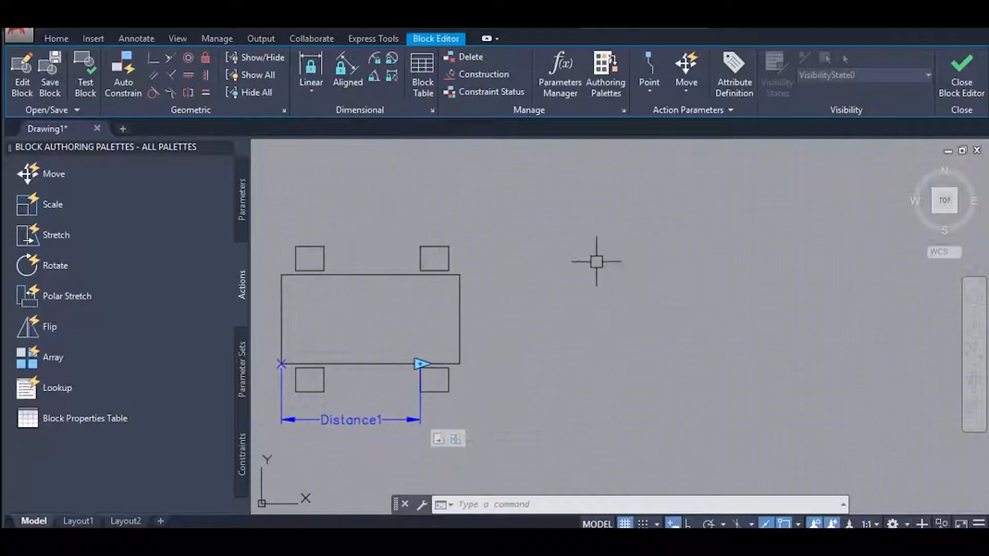
click(423, 72)
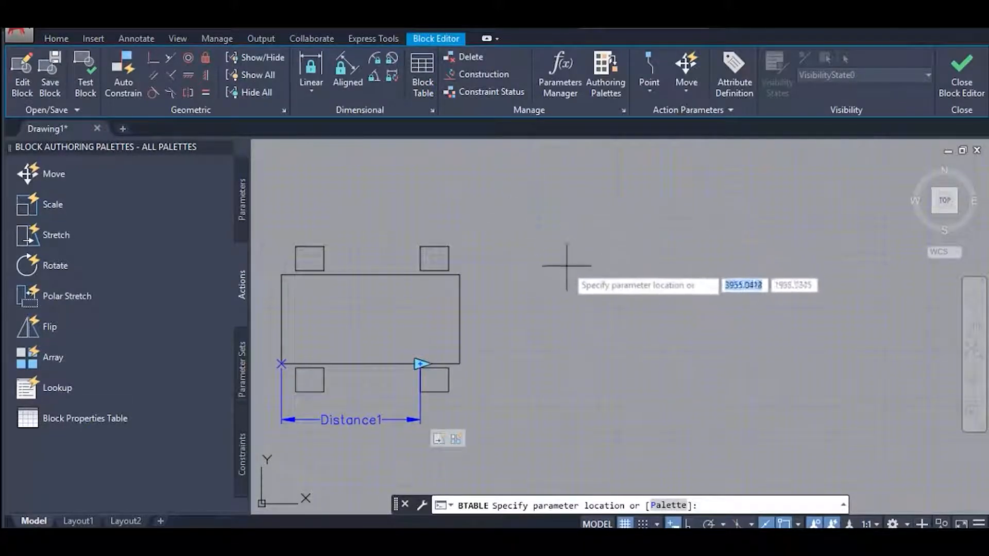
middle_drag(519, 293, 596, 274)
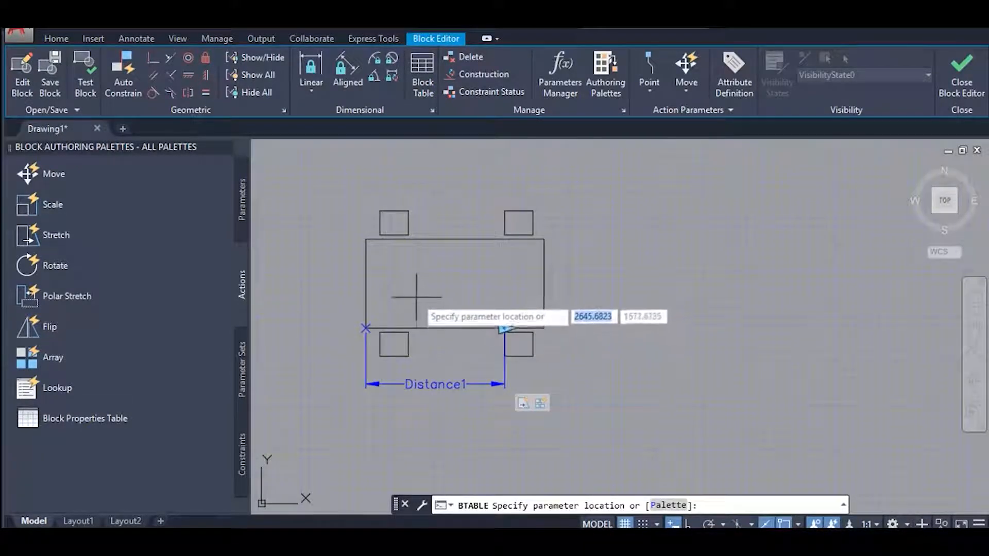
click(450, 294)
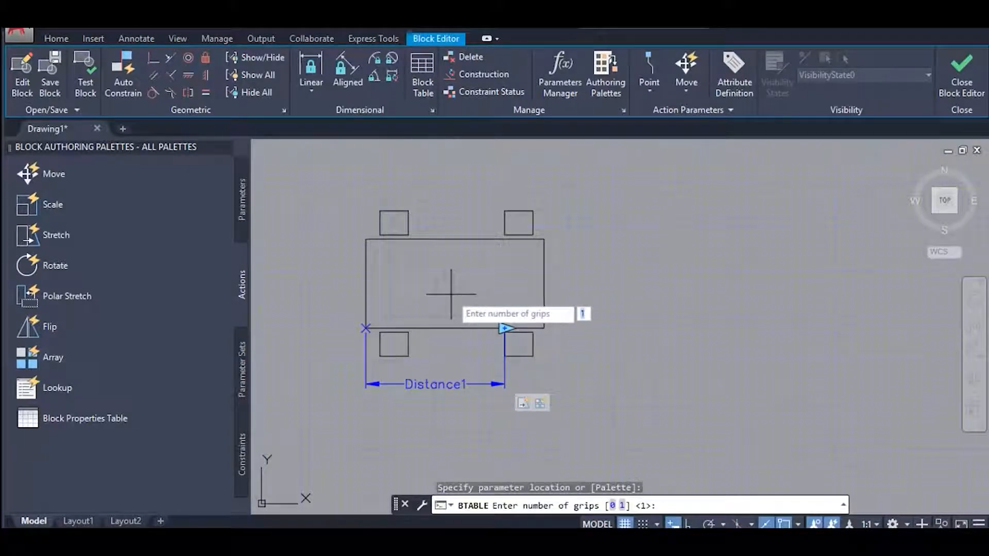
key(Return)
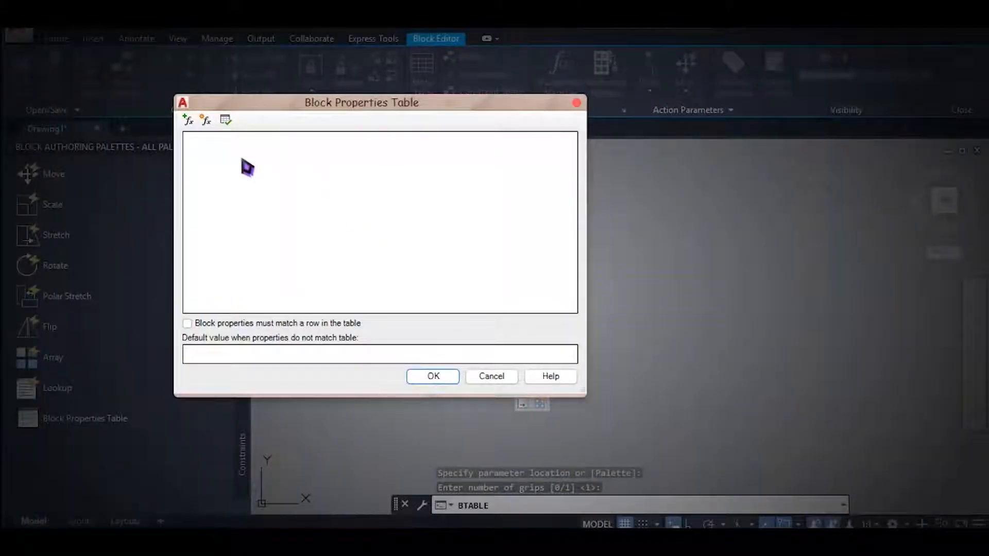
Add the Distance1 linear parameter as a column of the block properties table.
drag(369, 107, 479, 160)
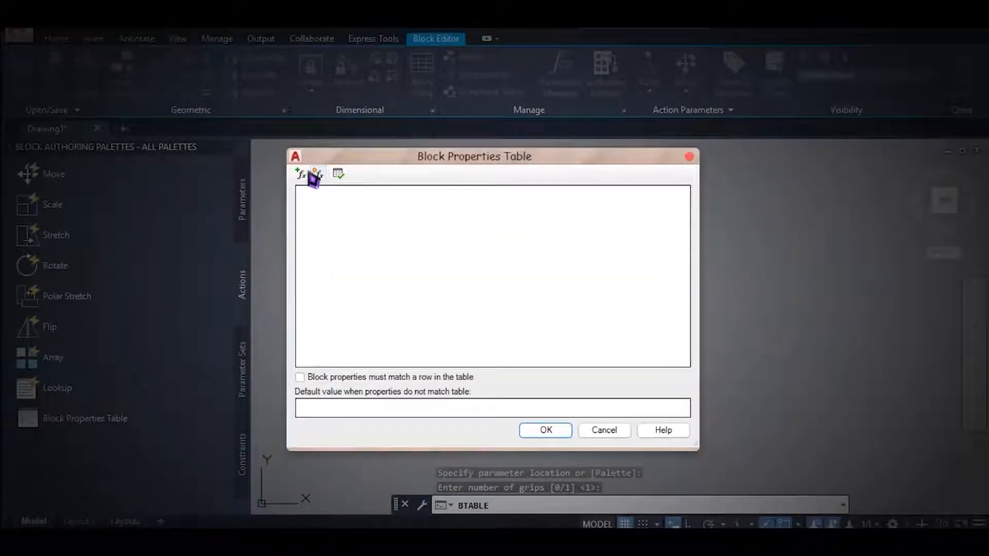
click(317, 174)
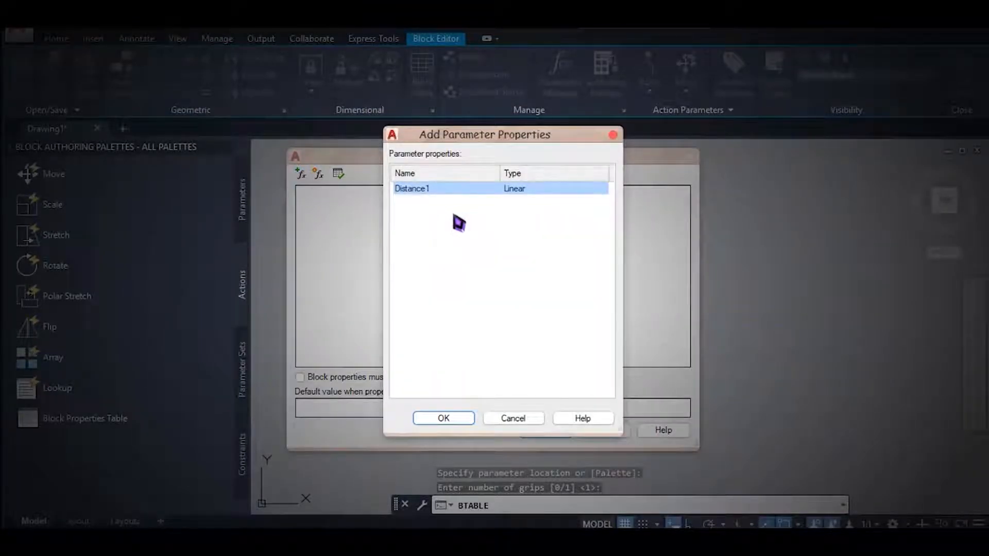
click(457, 421)
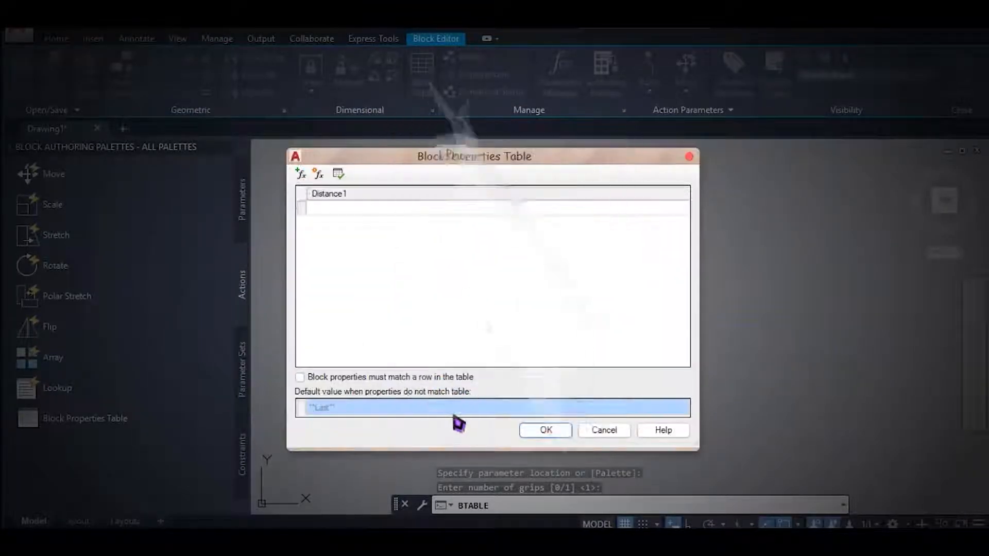
Add a new String parameter named Number as a column of the block properties table and accept the table.
click(319, 174)
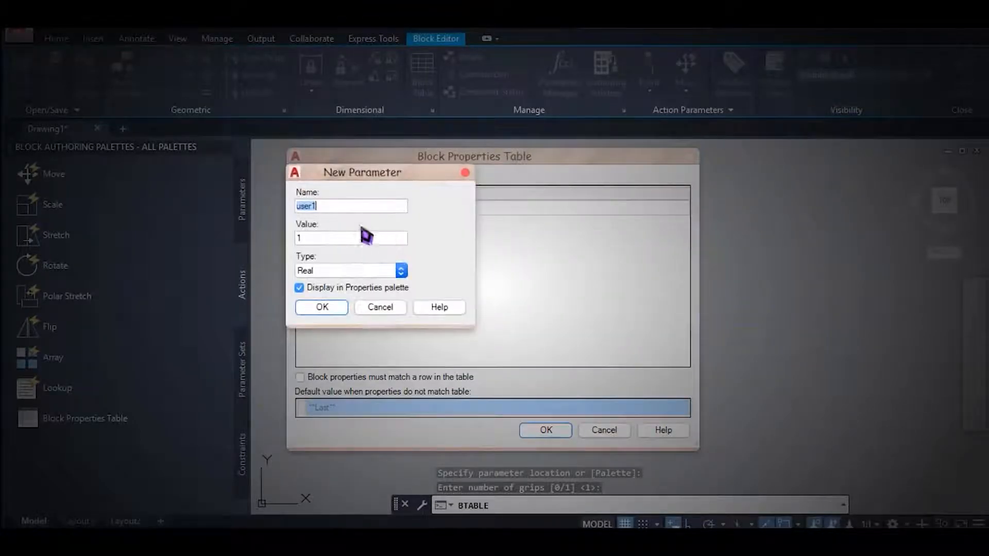
click(333, 270)
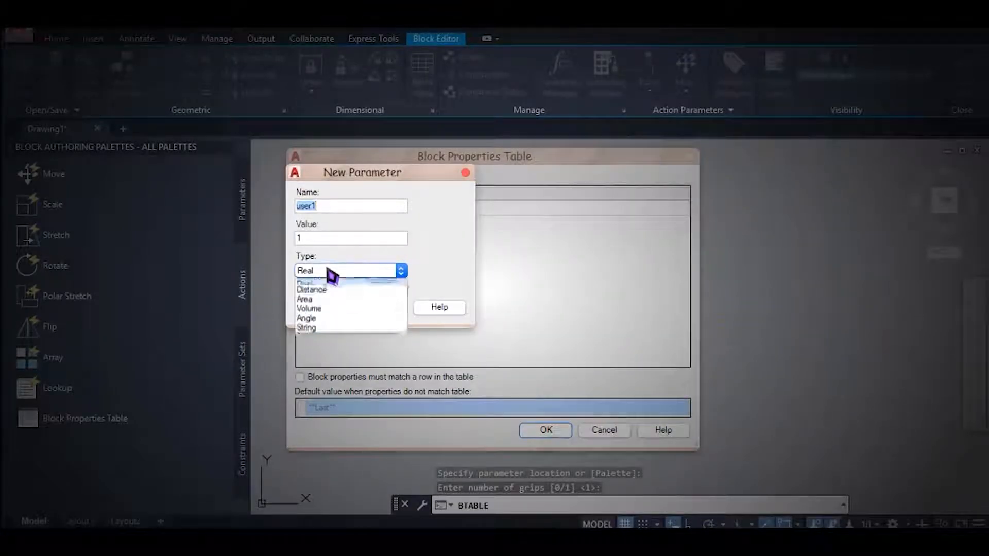
click(309, 331)
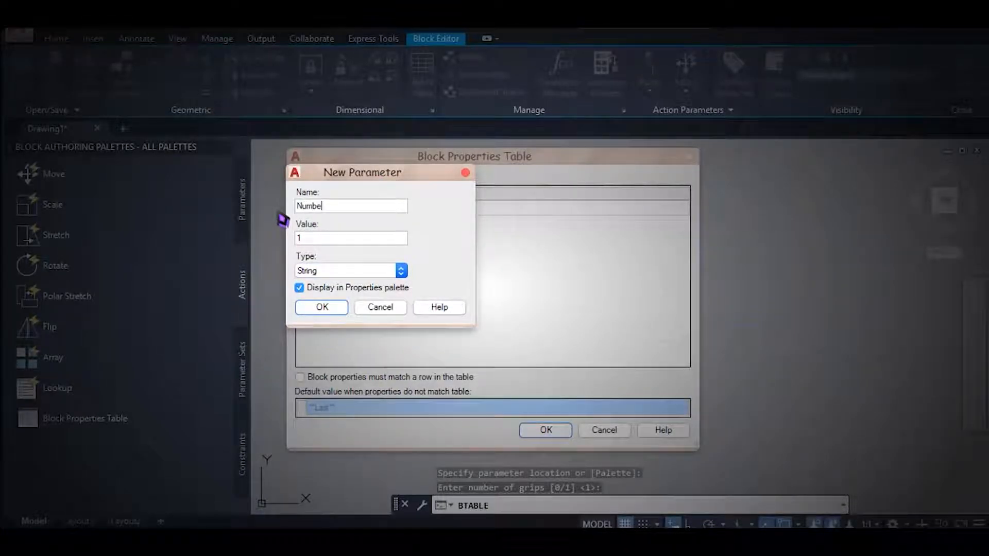
click(335, 312)
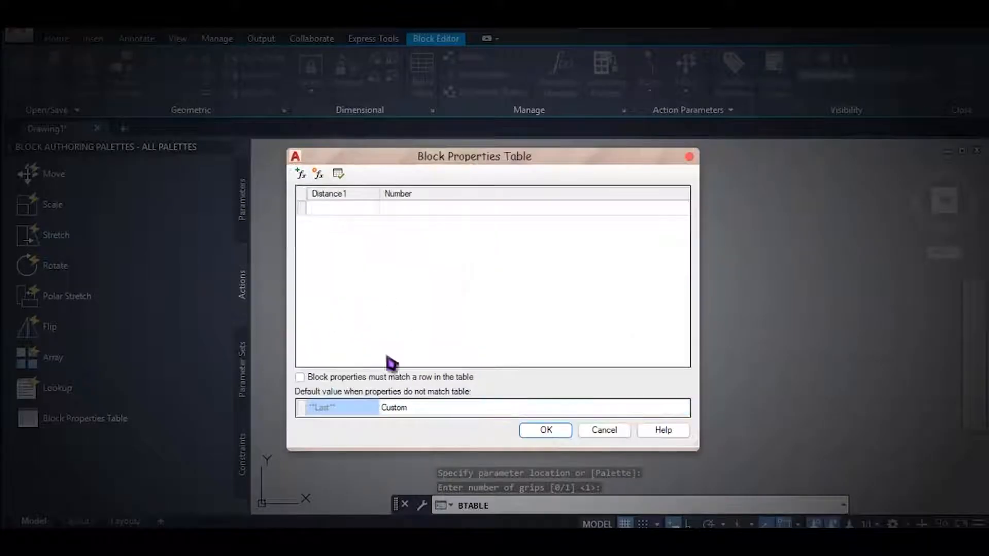
click(553, 433)
Open the block in the test window and check the stretch distance of the table with two chairs per side.
scroll(567, 335, up, 4)
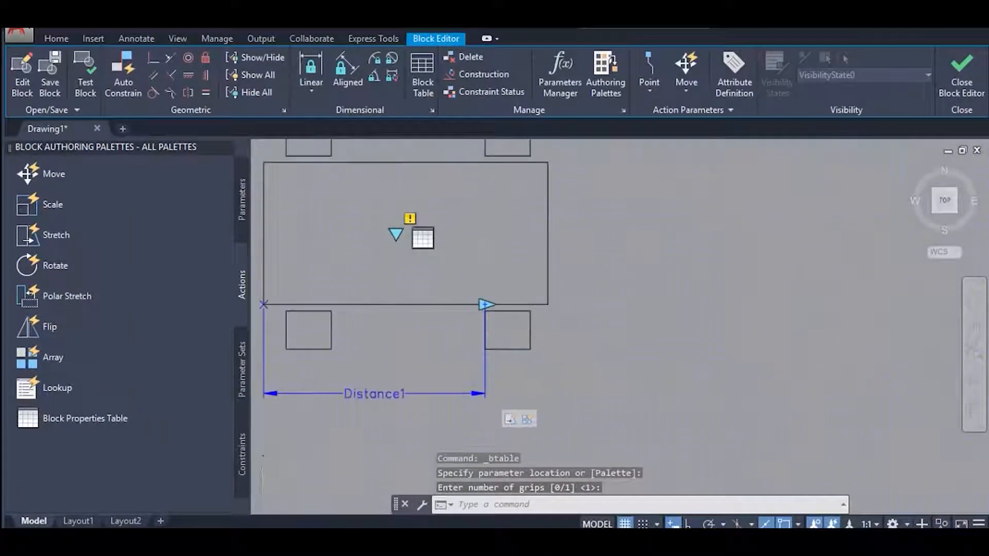
scroll(653, 343, down, 2)
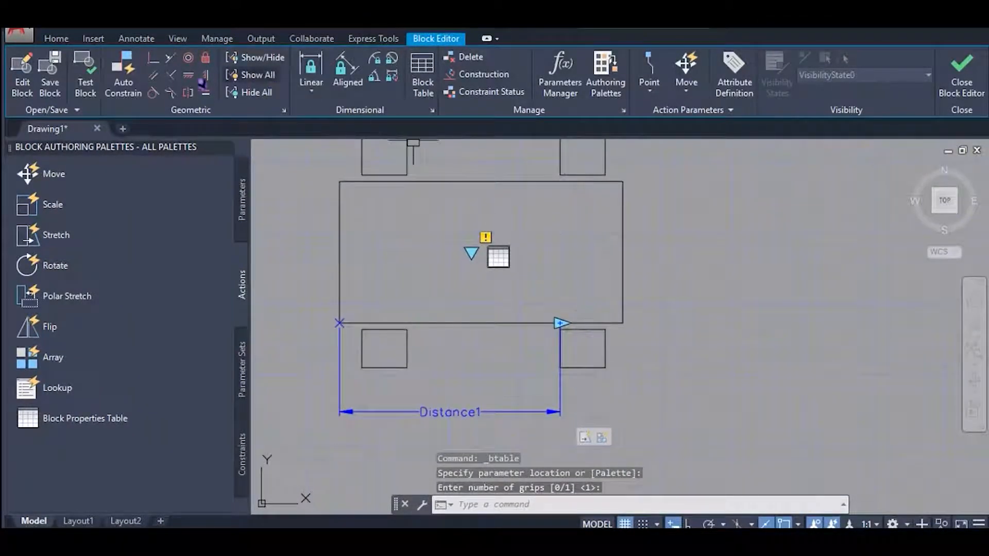
click(86, 82)
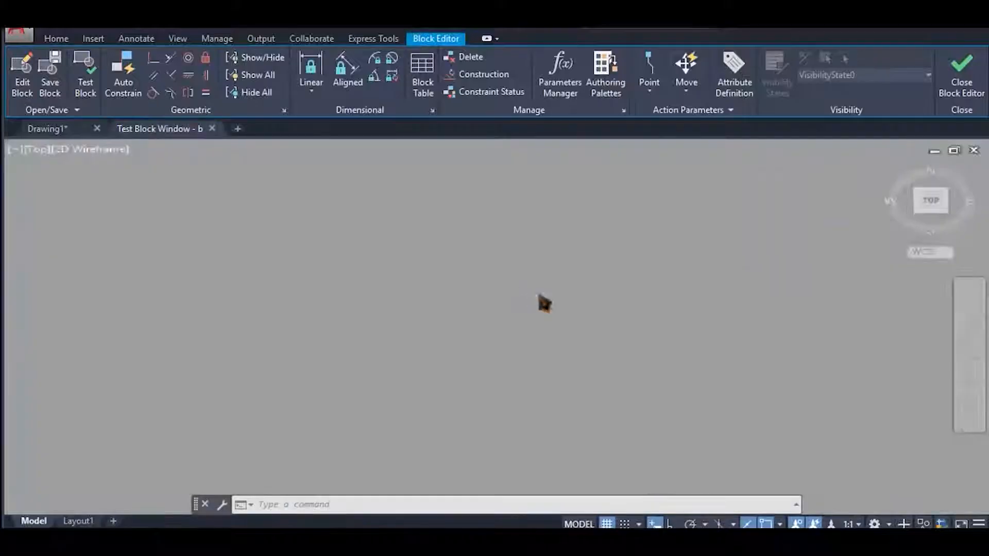
scroll(458, 324, up, 4)
click(435, 326)
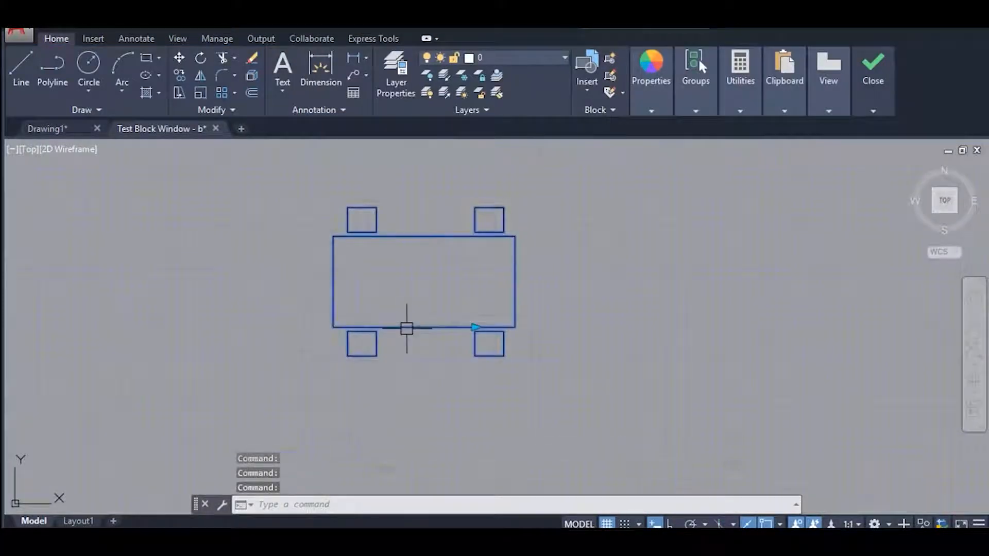
click(475, 328)
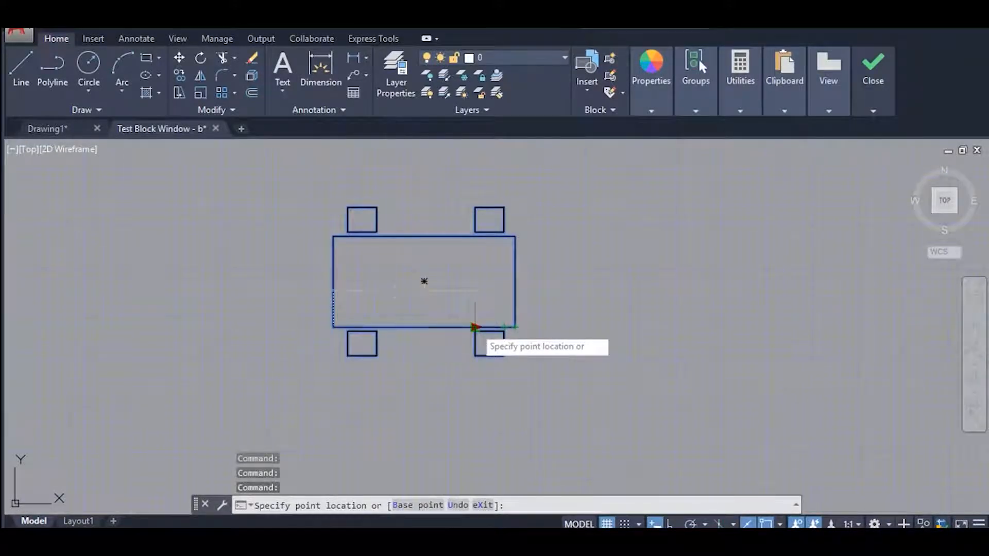
key(Escape)
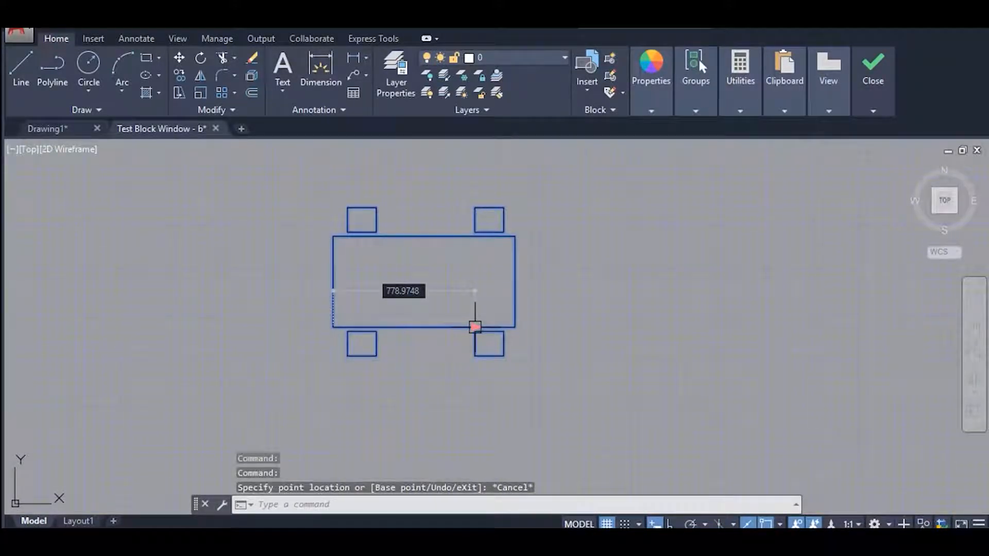
Switch to the Windows Ink Sketchpad and handwrite the chair counts 2, 3, 4 and 5, with 778.9 beside 2.
key(super+w)
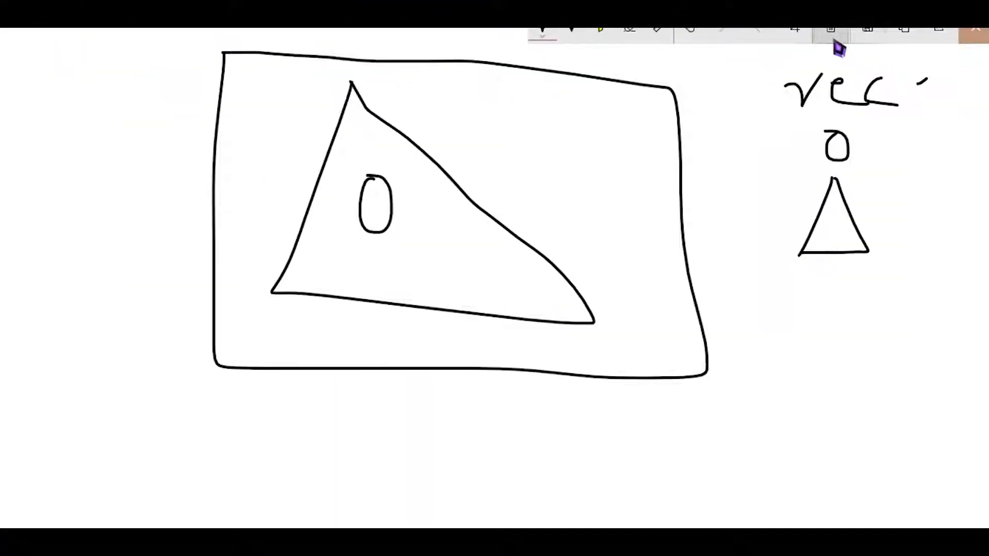
click(833, 37)
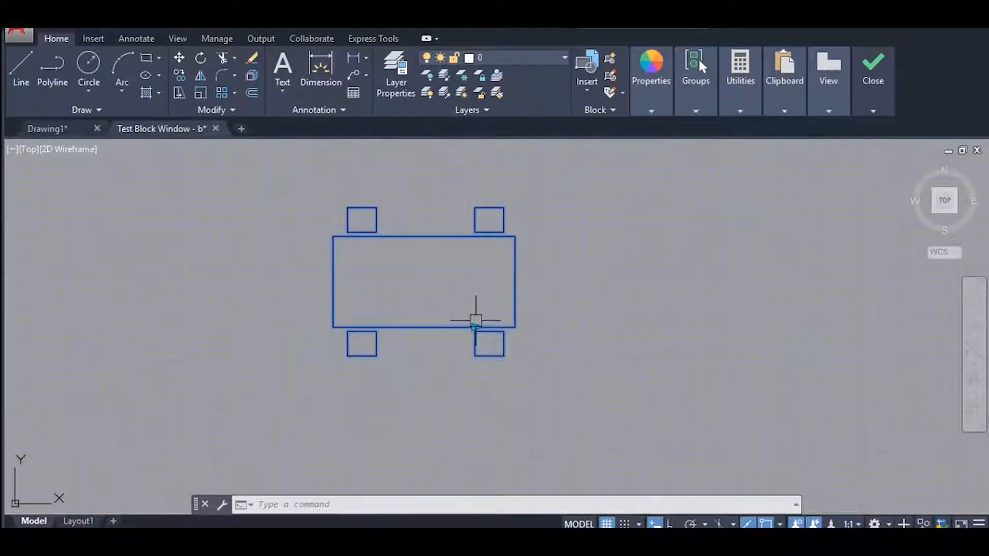
key(super+w)
click(868, 236)
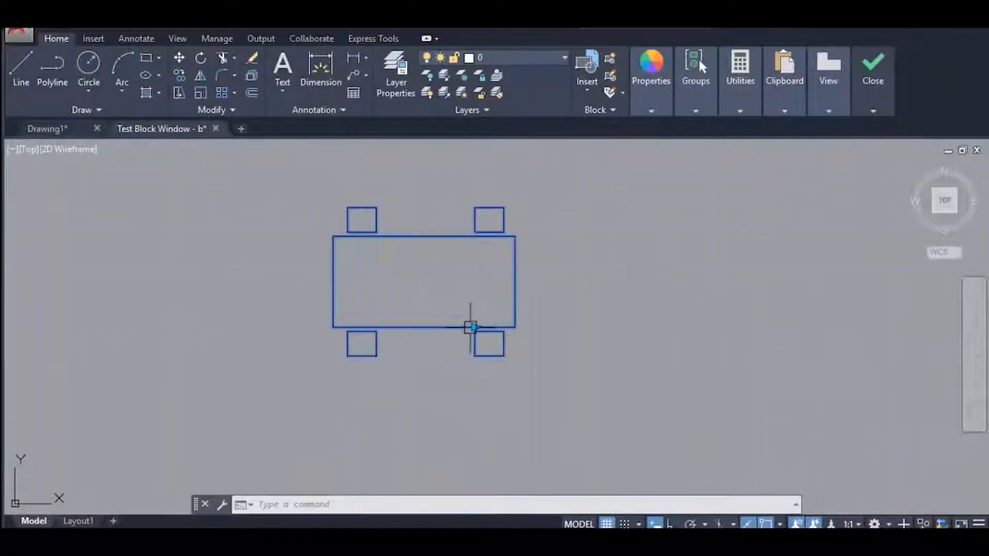
Stretch the test table until a third chair column appears, check its distance, and return to the Sketchpad notes.
click(472, 327)
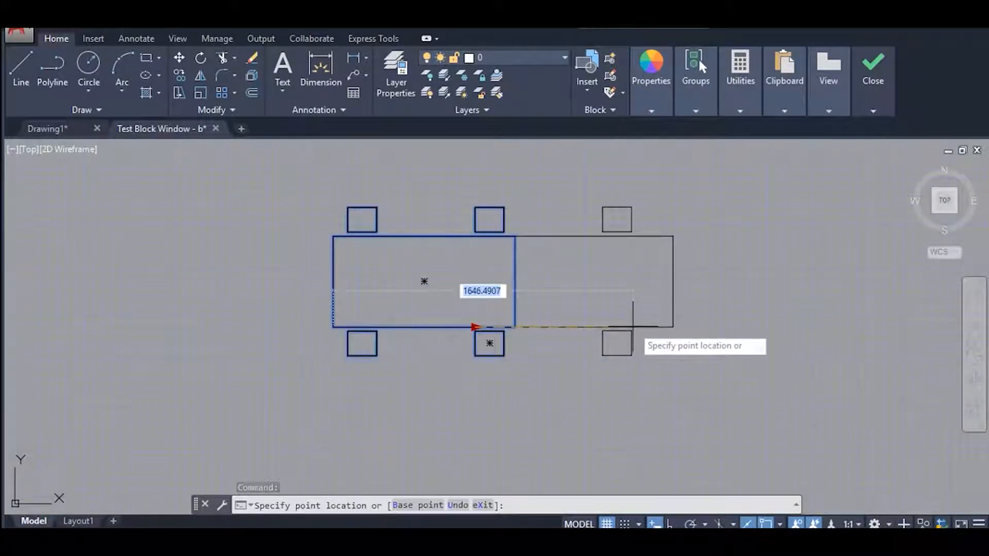
key(super+w)
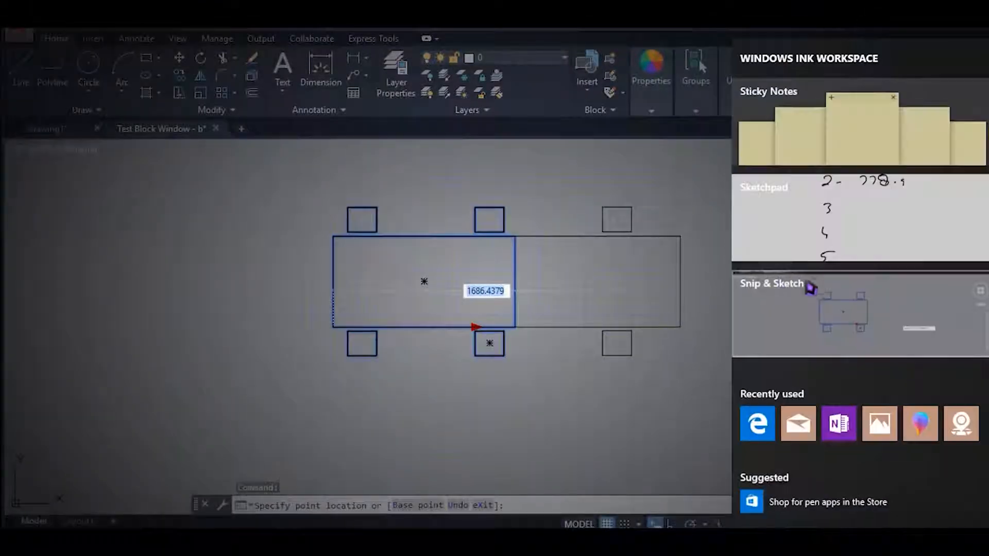
click(872, 238)
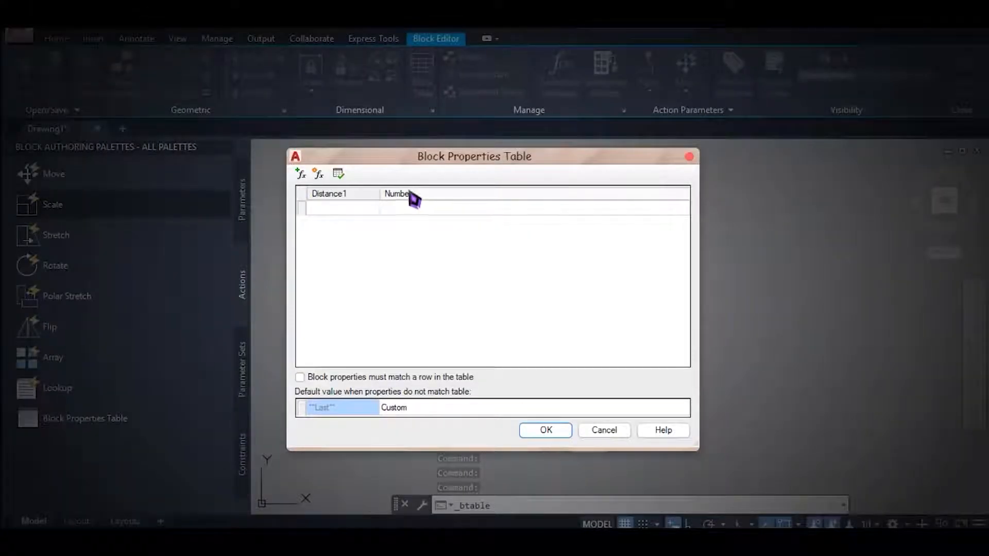
Place the Number column before Distance1 in the block properties table and fill its rows with 2, 3 and 4.
drag(407, 197, 311, 197)
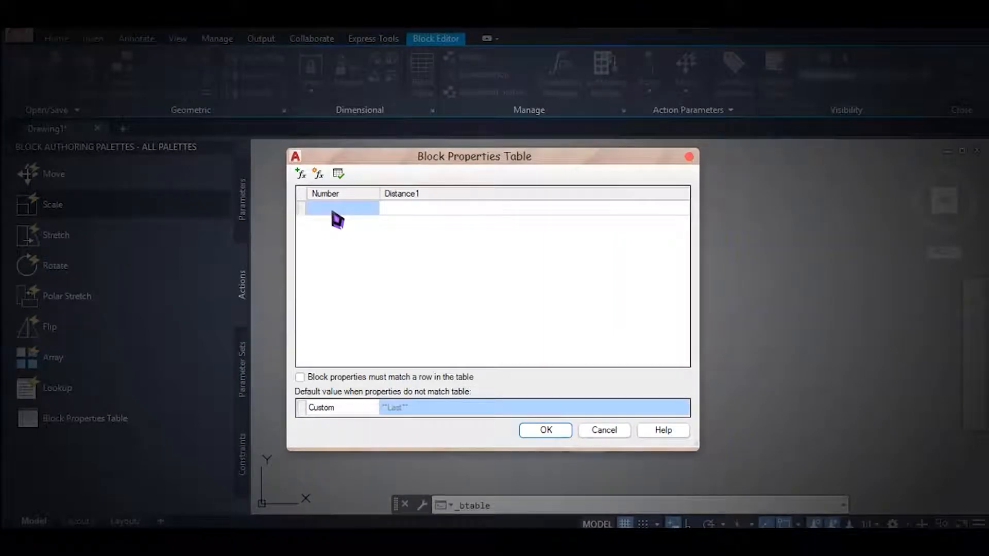
text(2)
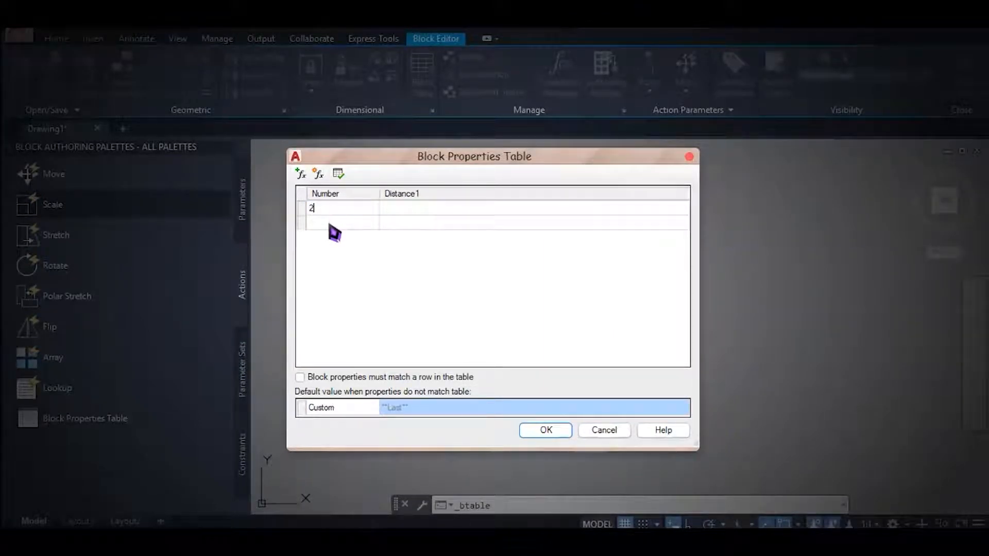
text(3)
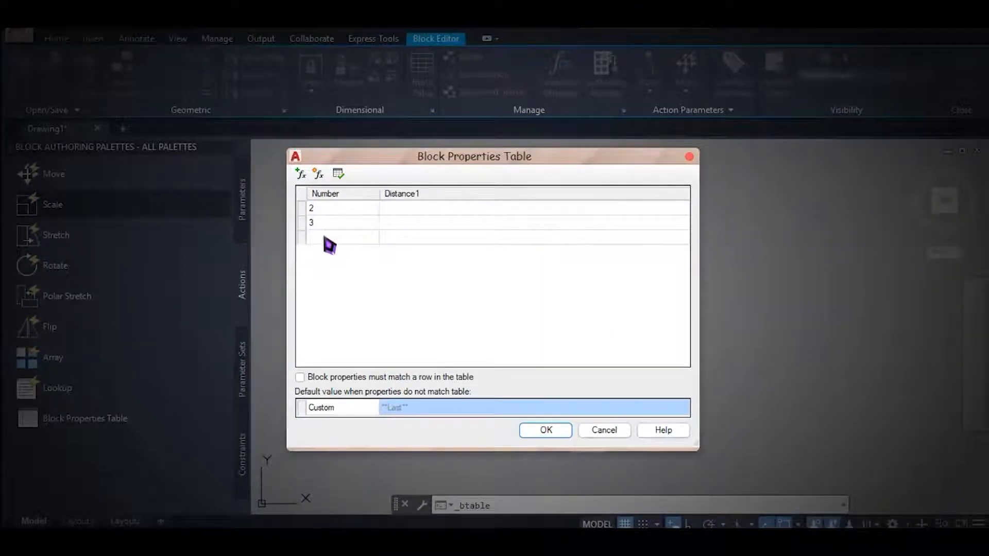
text(4)
Set Distance1 to 779, 1650 and 2350 for Number rows 2, 3 and 4, and accept the table.
click(406, 206)
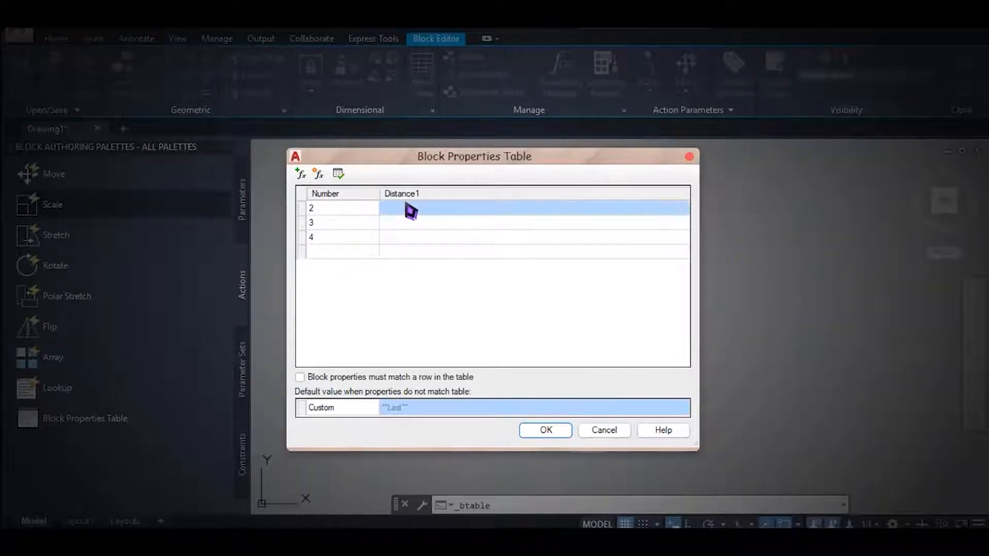
text(779)
key(Return)
text(1650)
key(Return)
text(2350)
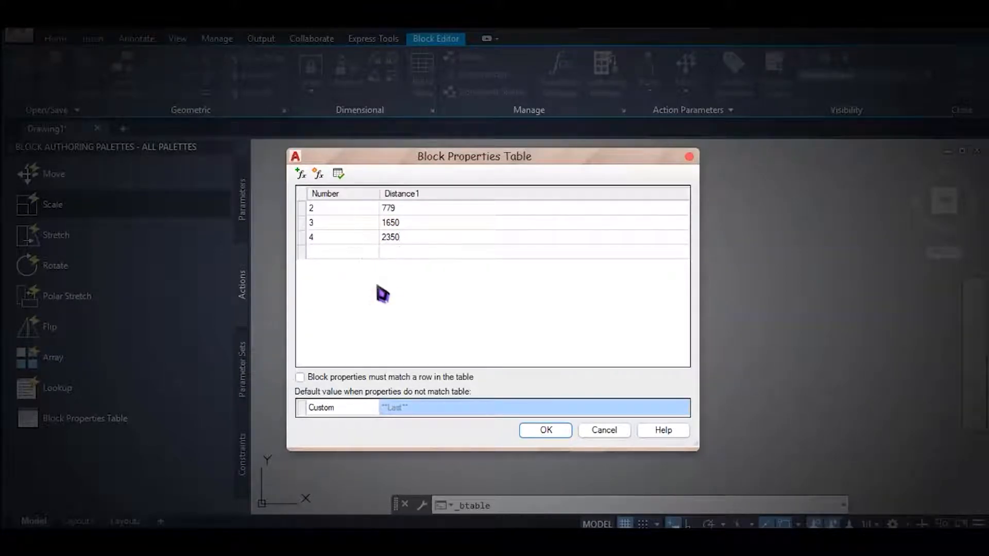
click(548, 430)
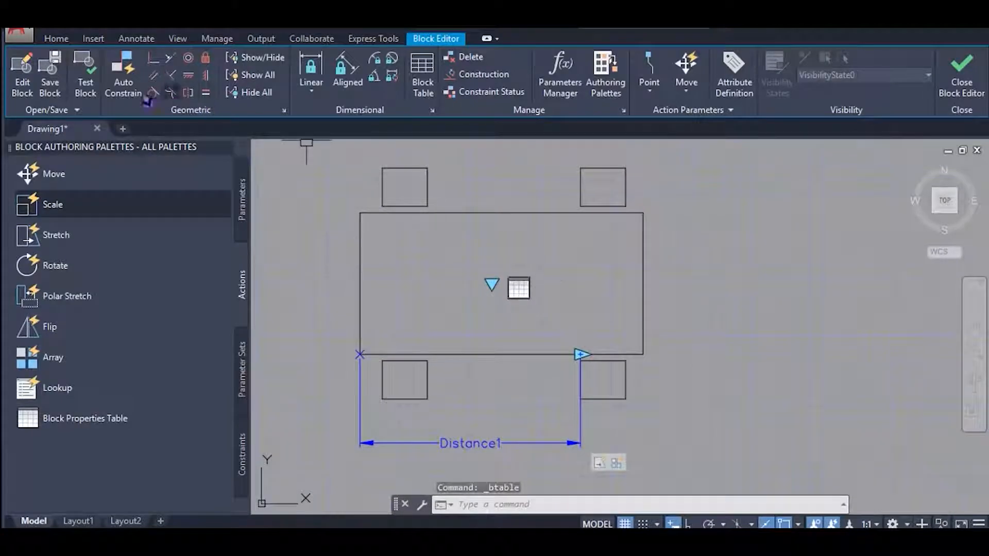
Test the block by selecting it and switching its table grip to the 3-chair and 4-chair configurations.
click(86, 90)
scroll(587, 310, up, 4)
click(574, 287)
middle_drag(551, 296, 490, 349)
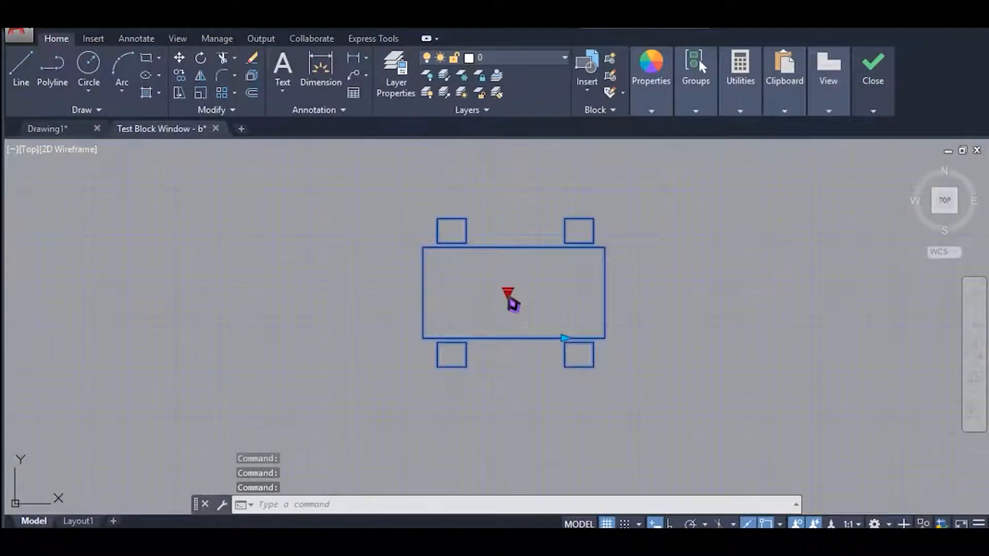
click(510, 300)
click(541, 327)
click(508, 295)
click(548, 338)
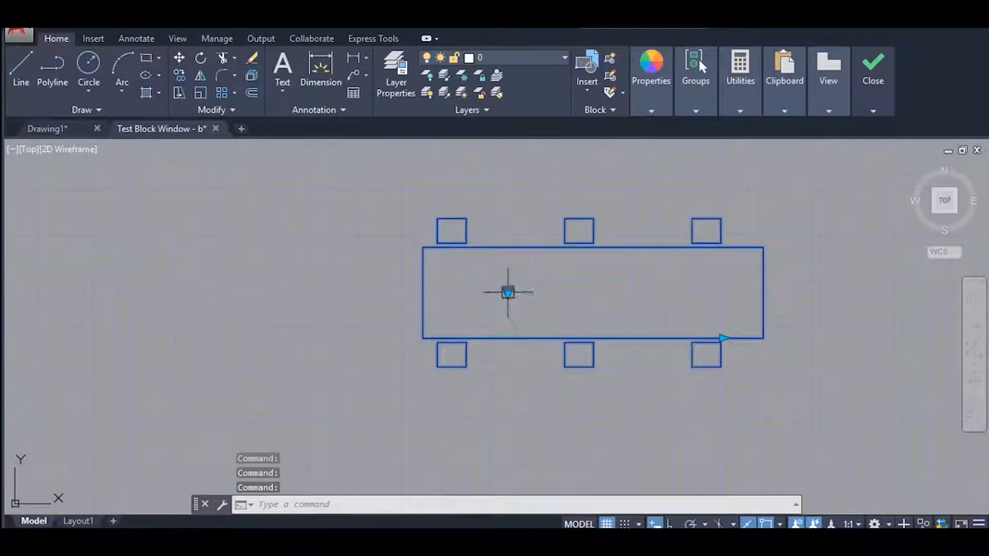
click(508, 294)
click(547, 353)
mouse_move(612, 308)
middle_down()
mouse_move(472, 353)
mouse_move(407, 353)
middle_up()
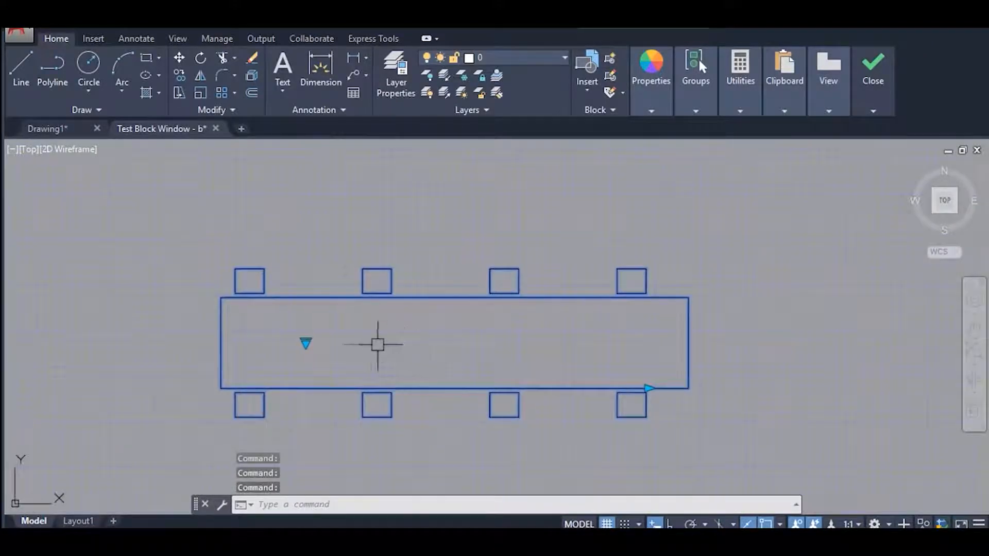
Test free stretching of the table with its linear grip, cancel the stretch, and close the test window.
click(648, 389)
middle_drag(871, 404, 750, 409)
key(Escape)
click(879, 111)
click(873, 153)
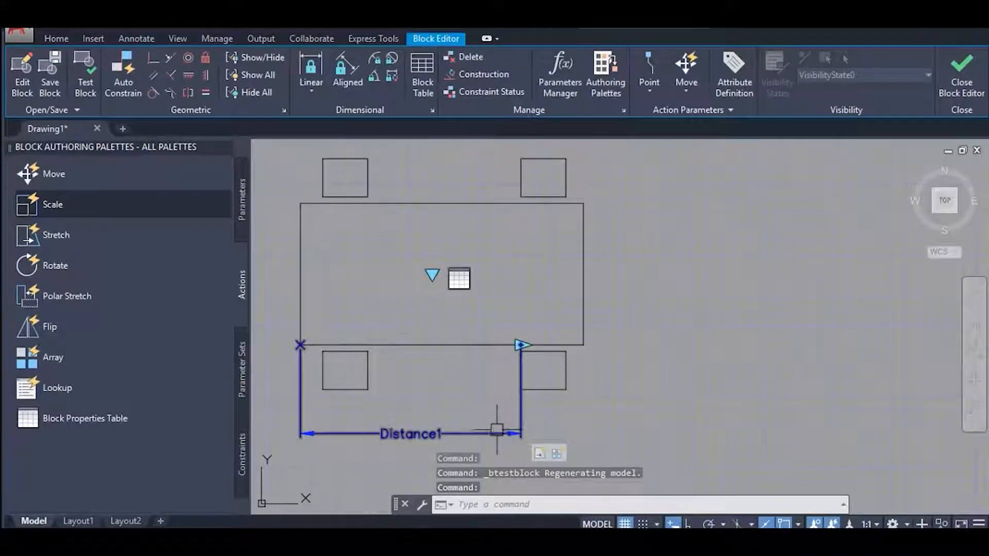
Set the grip display of the Distance1 parameter to 0.
click(497, 431)
right_click(495, 431)
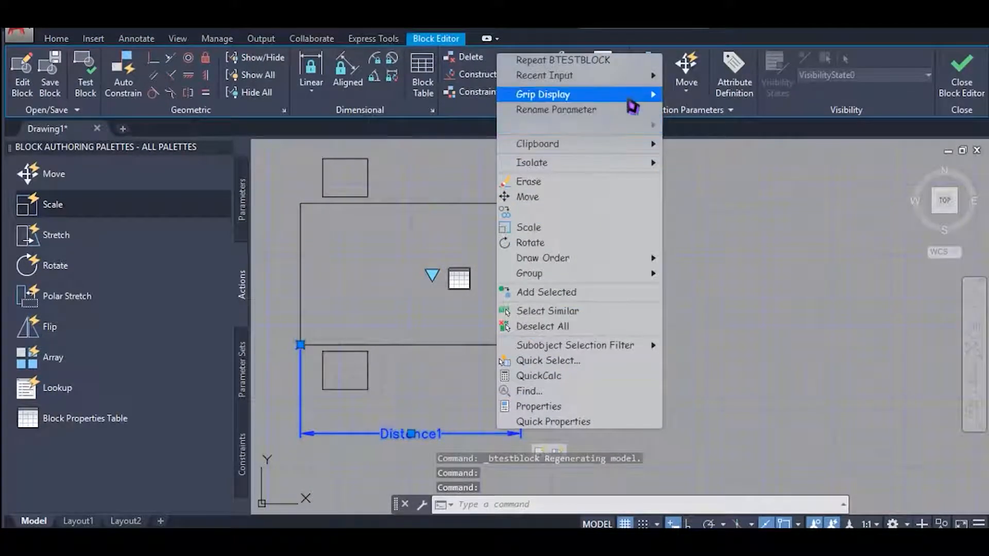
click(686, 106)
middle_drag(674, 236, 650, 273)
scroll(639, 273, down, 2)
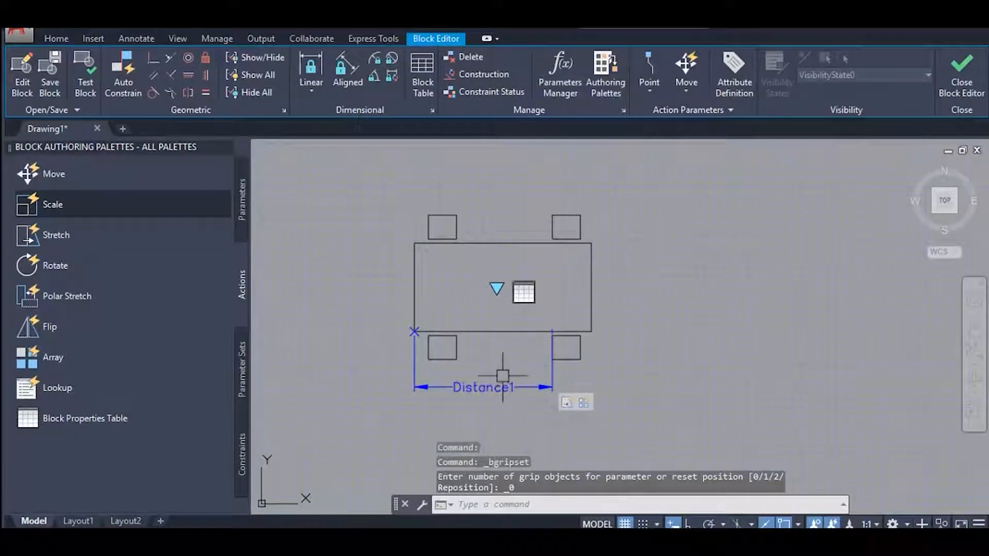
Delete the block properties table parameter and its grip from inside the large rectangle.
click(479, 270)
click(557, 310)
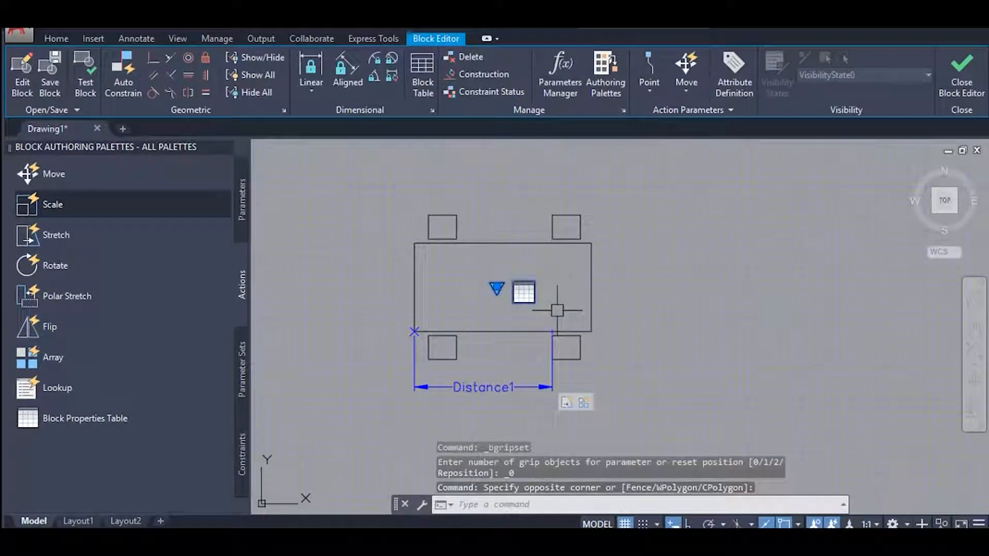
key(Delete)
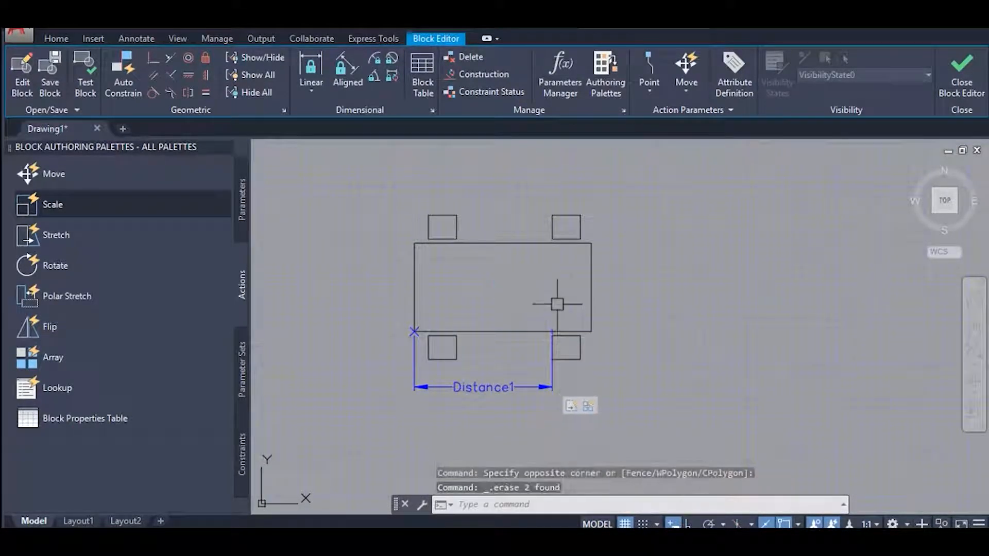
Set the grip display of the Distance1 parameter to 1.
click(505, 387)
right_click(506, 385)
mouse_move(649, 231)
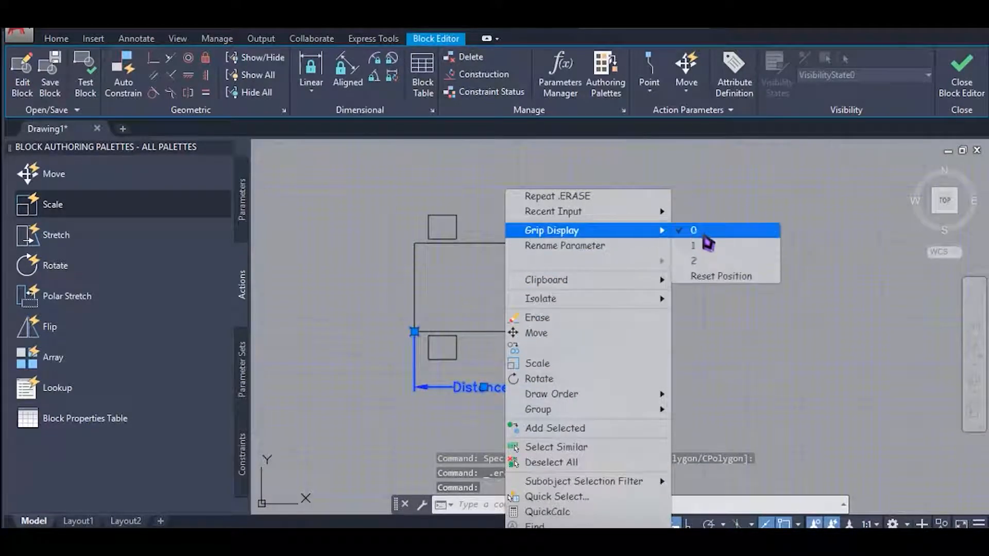
click(701, 246)
click(695, 288)
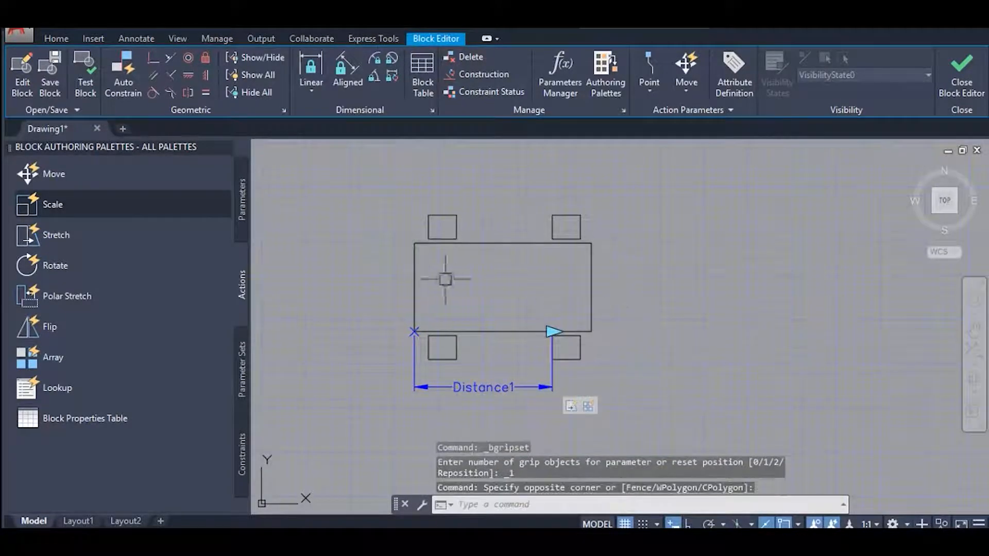
Copy the upper-left chair twice, placing one copy beside each short end of the table.
mouse_move(691, 237)
middle_down()
mouse_move(629, 220)
mouse_move(606, 258)
middle_up()
scroll(512, 287, up, 2)
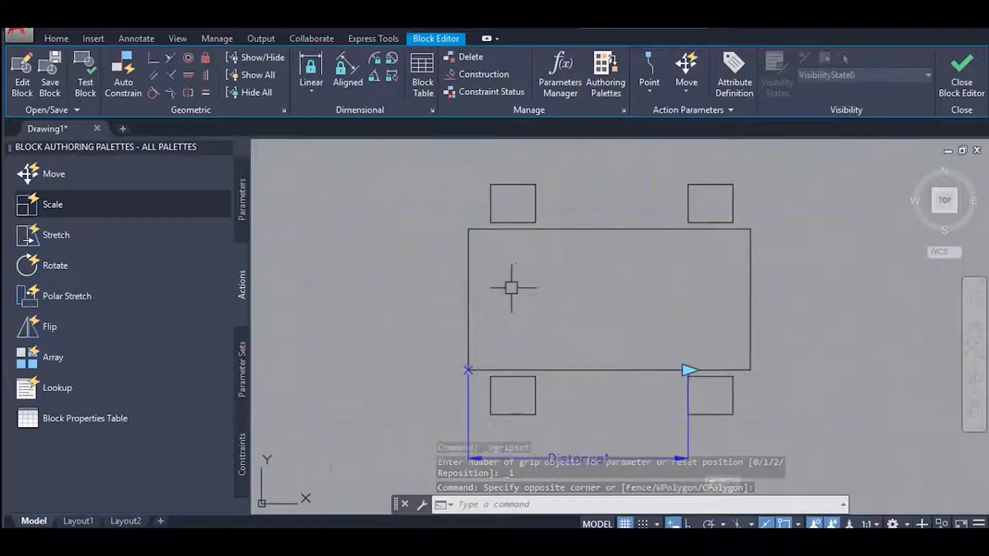
click(476, 163)
click(564, 245)
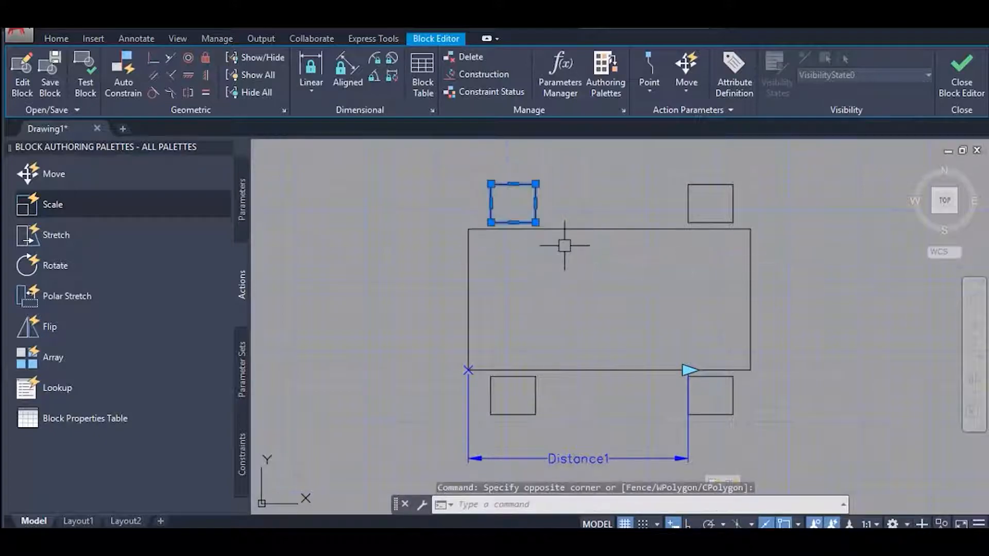
text(co)
key(Return)
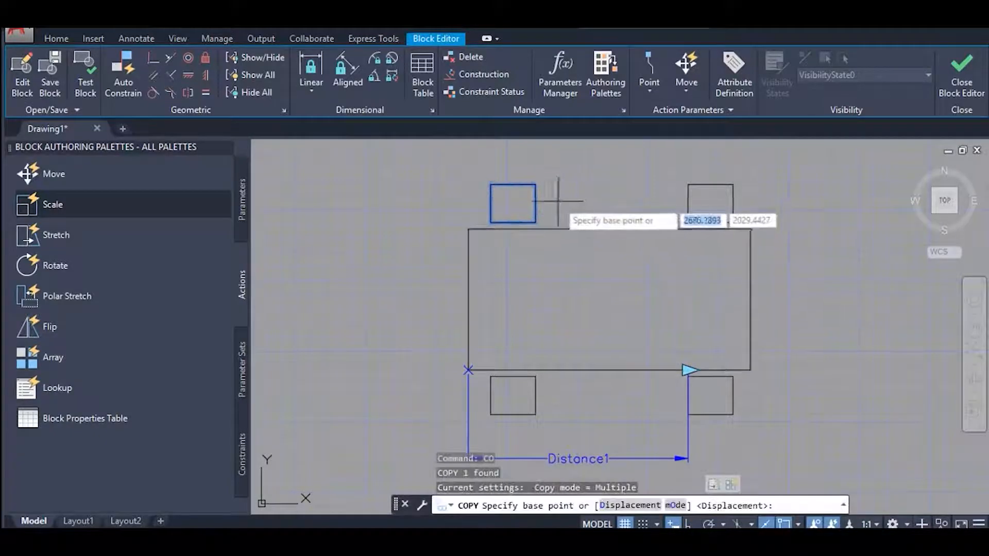
click(536, 203)
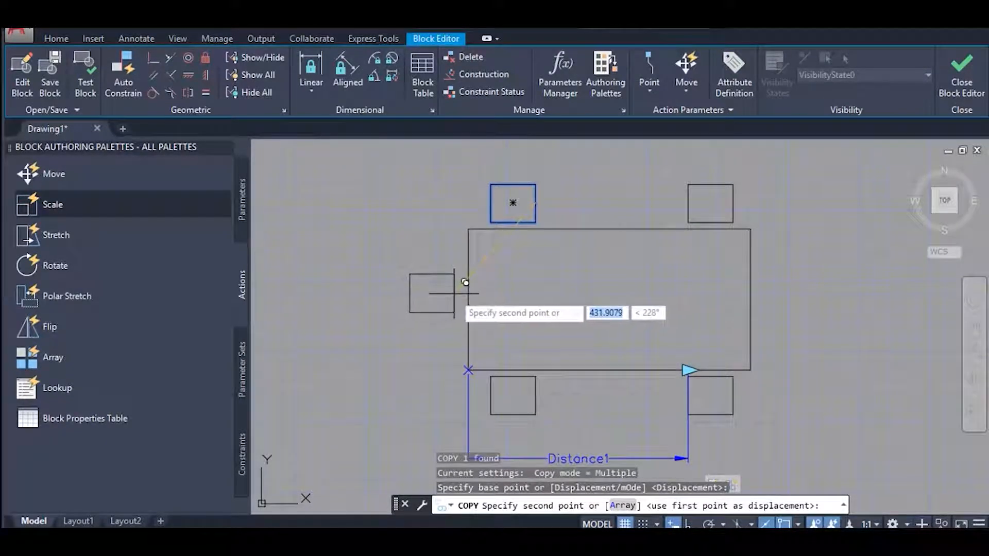
click(455, 295)
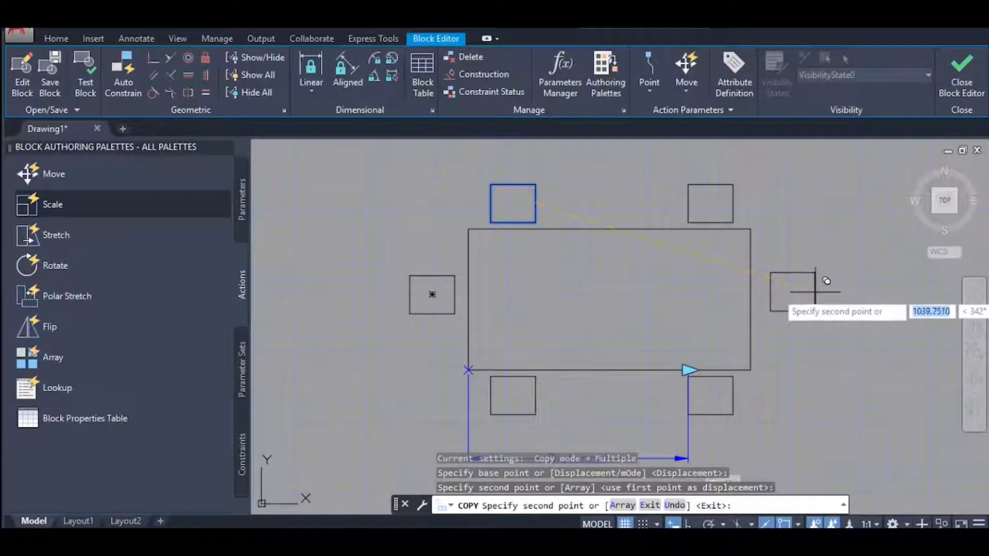
click(810, 292)
middle_drag(819, 263, 761, 280)
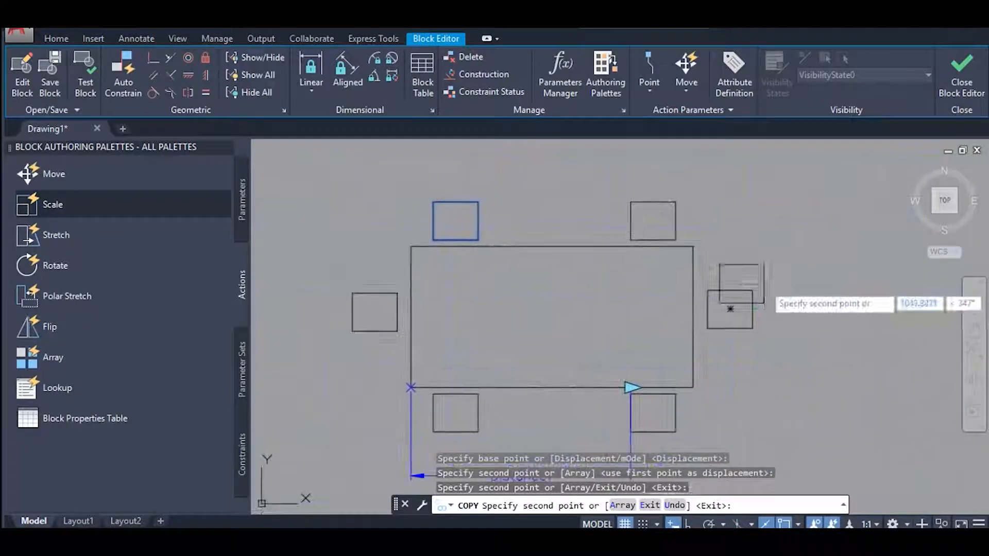
key(Escape)
key(Escape)
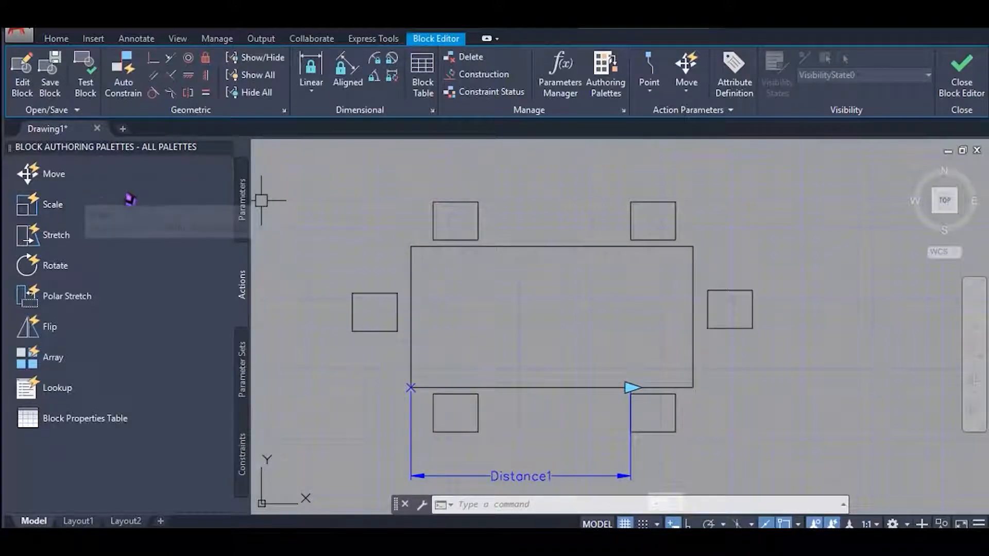
Add a Move action to the second point of the Distance1 parameter, acting on the chair at the table's right end.
click(68, 178)
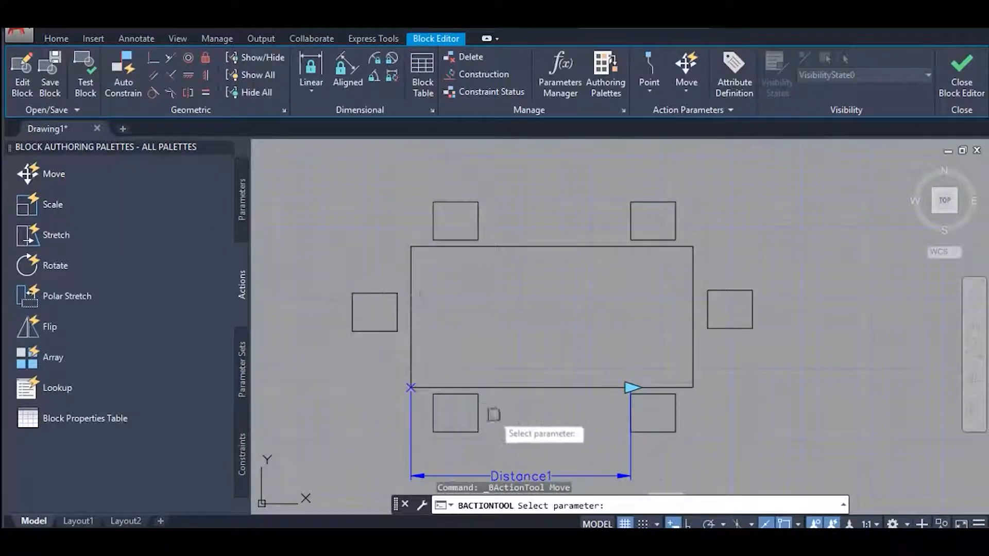
middle_drag(560, 464, 537, 385)
click(528, 398)
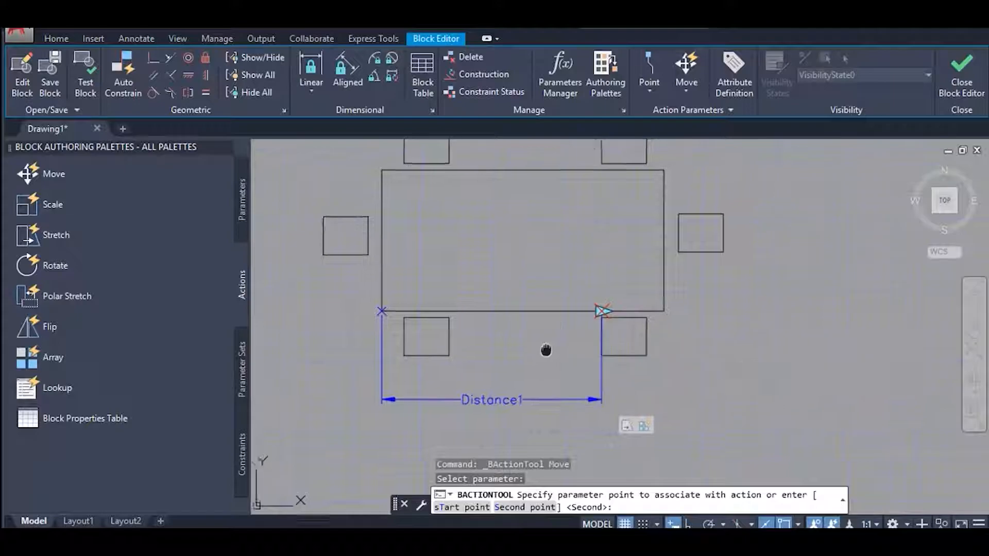
middle_drag(549, 347, 517, 370)
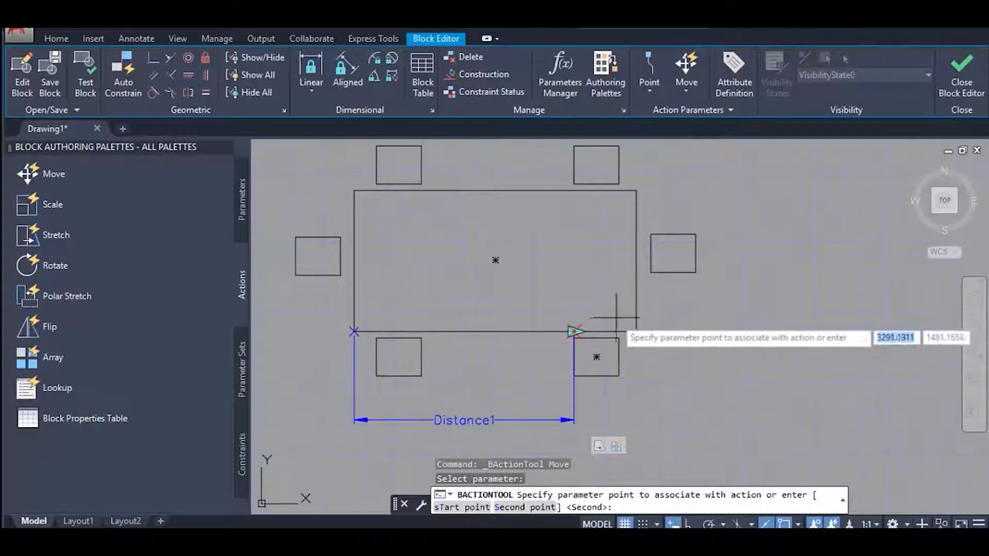
click(575, 332)
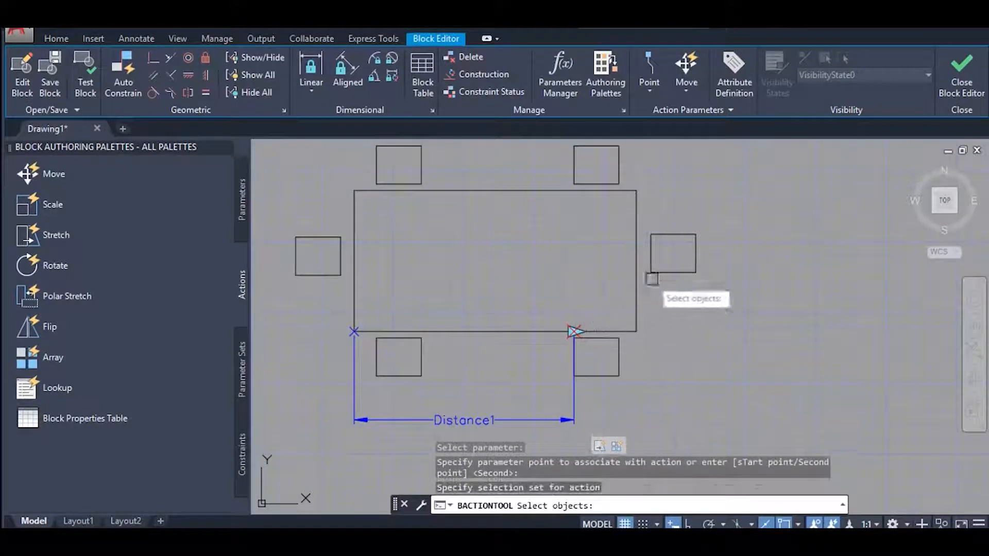
click(668, 273)
key(Return)
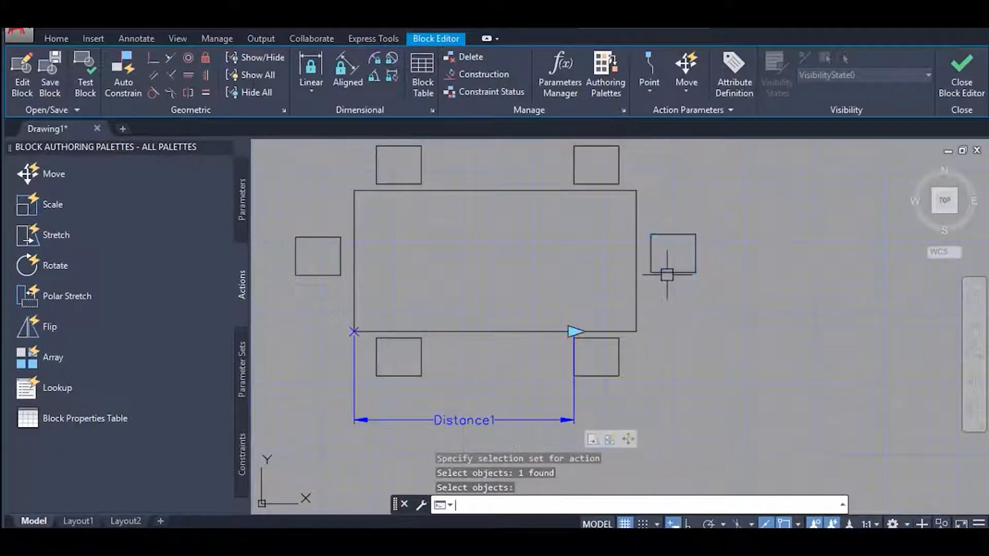
Test block b by stretching the table with its linear grip, cancel the stretch, and close the test window.
click(86, 85)
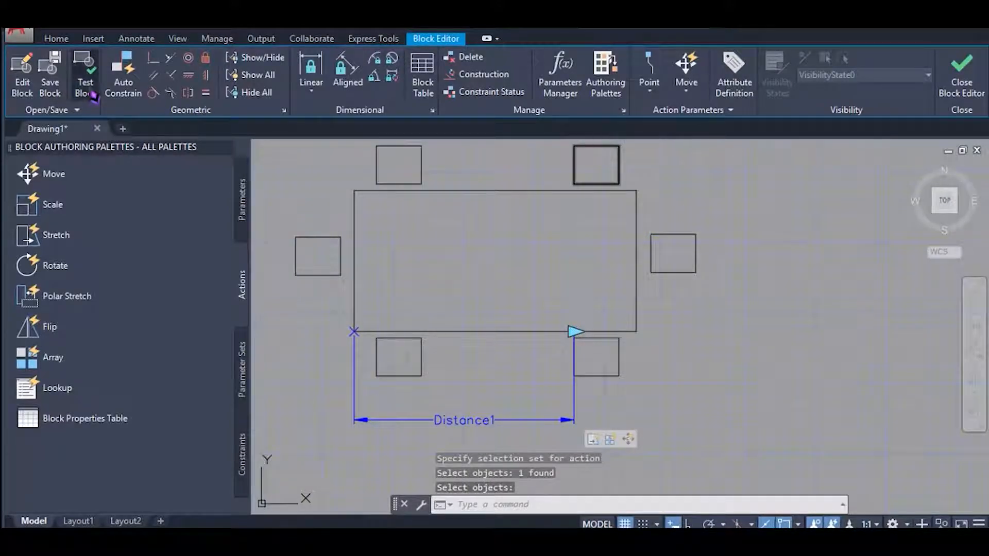
scroll(586, 308, up, 5)
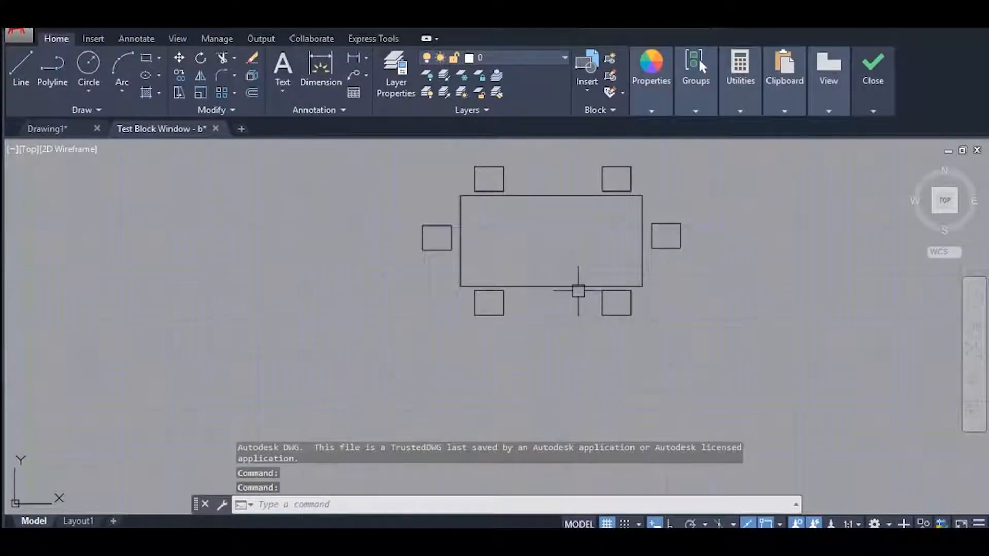
click(565, 287)
middle_drag(565, 287, 491, 321)
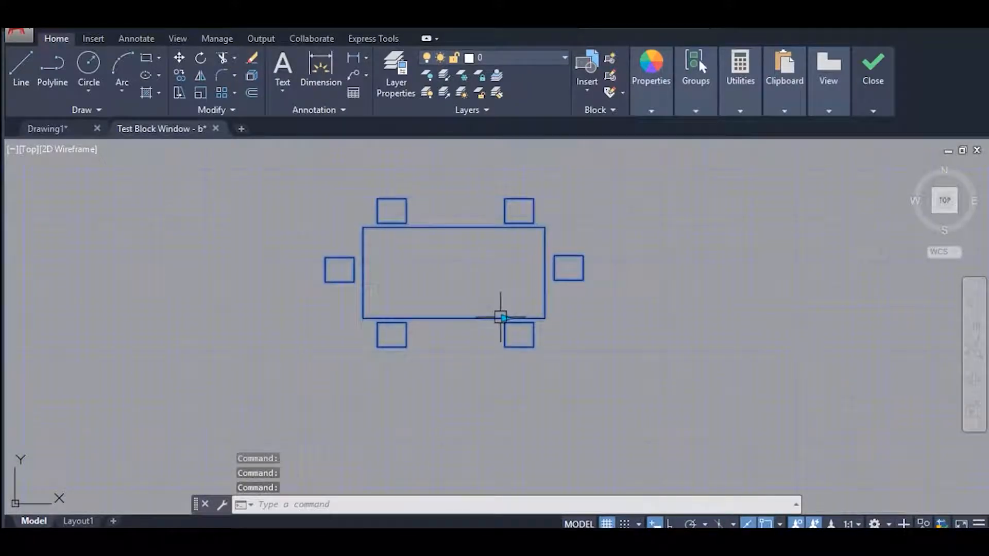
click(505, 319)
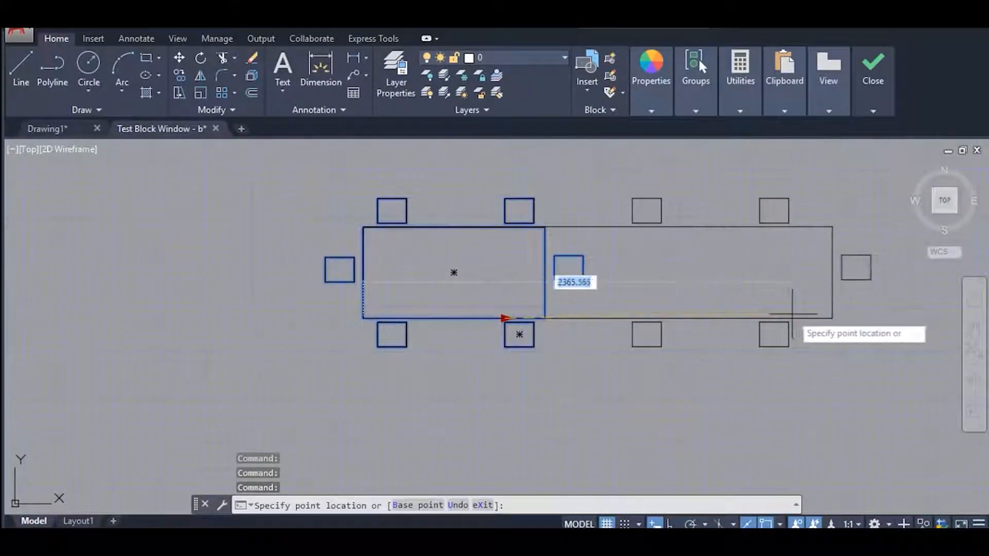
middle_drag(800, 314, 530, 341)
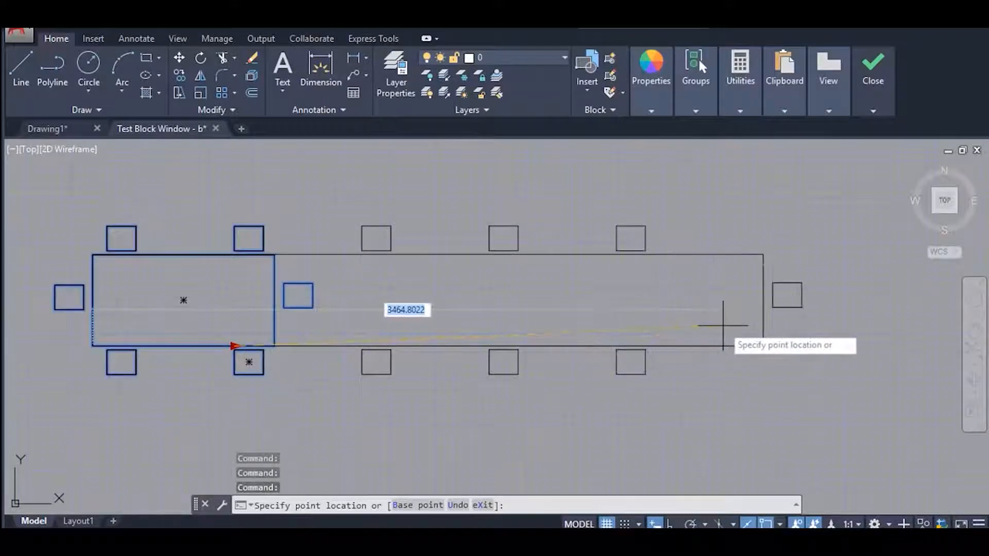
key(Escape)
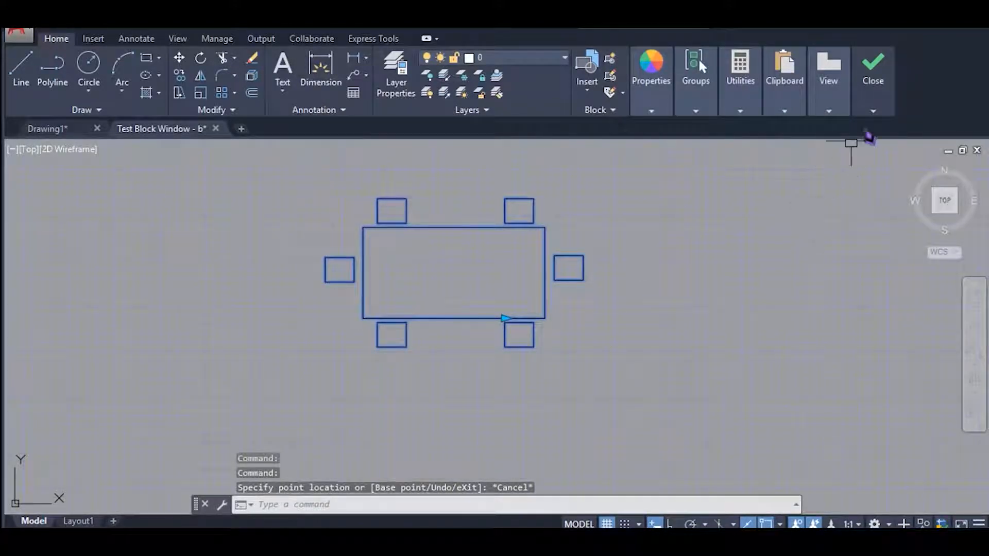
click(874, 69)
Place a Linear Stretch parameter set along the lower straight edge of the rounded desk, with its label below the seated figure.
mouse_move(503, 312)
middle_down()
mouse_move(510, 269)
mouse_move(501, 256)
mouse_move(499, 273)
middle_up()
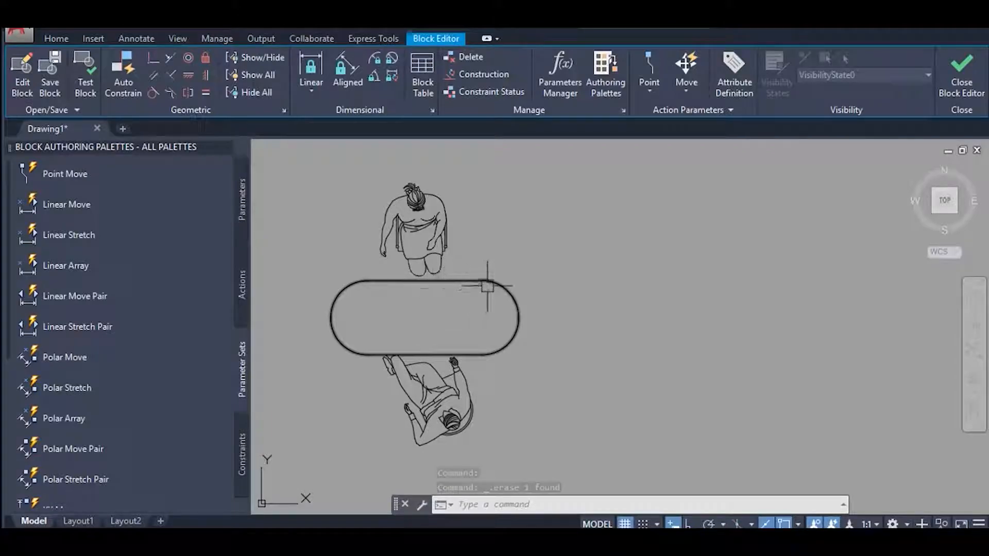
click(87, 236)
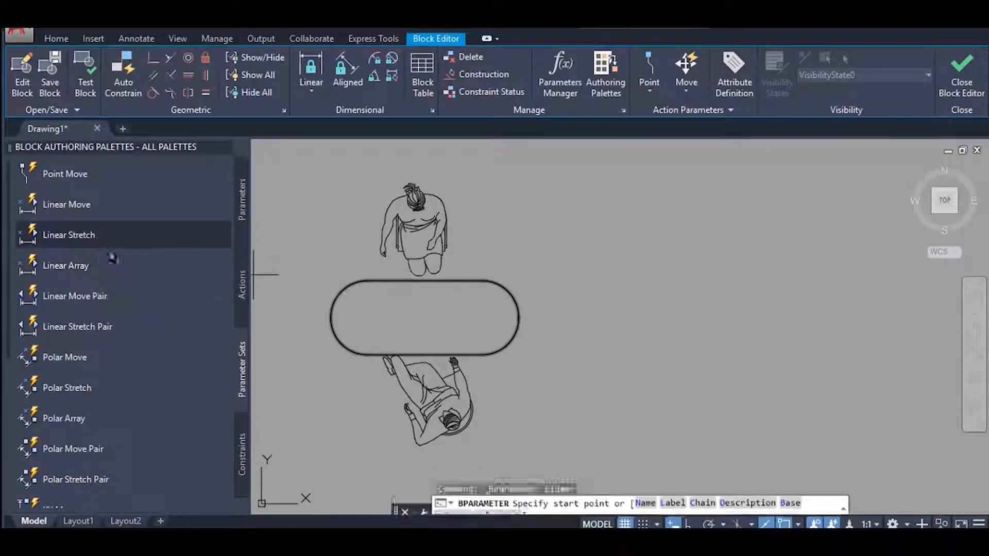
click(363, 353)
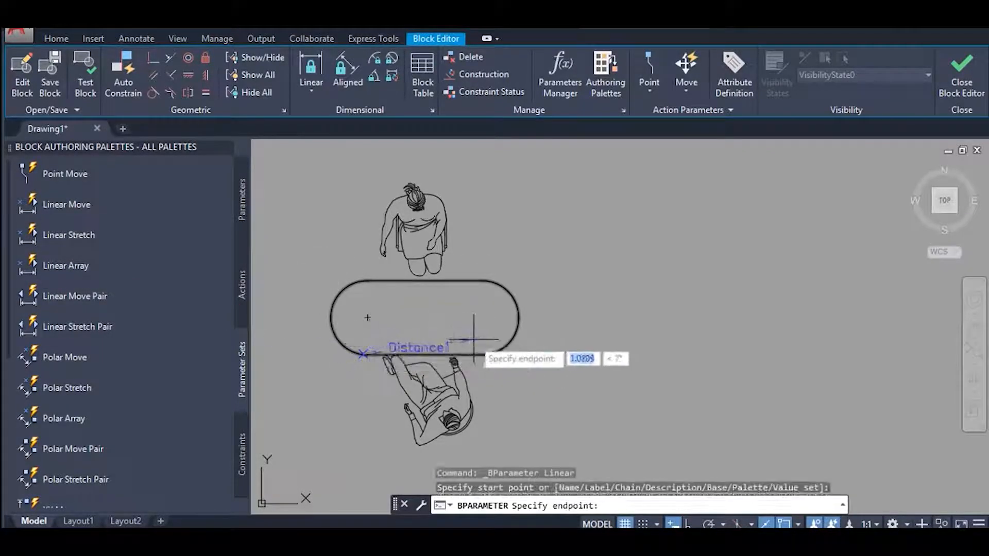
click(482, 354)
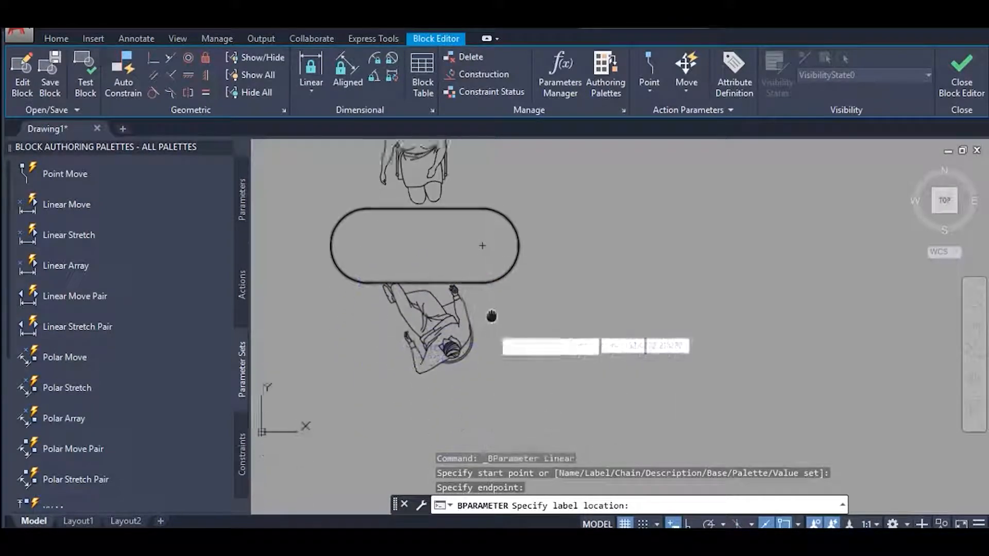
click(497, 393)
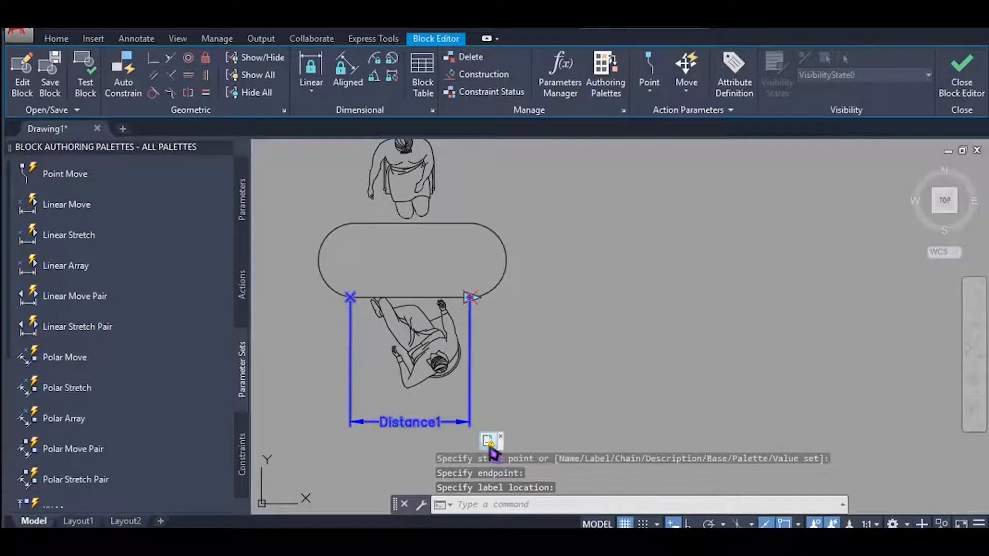
Define the stretch action's selection set with a frame around the desk's right rounded end and the desk outline as the object.
right_click(489, 444)
mouse_move(623, 474)
click(686, 470)
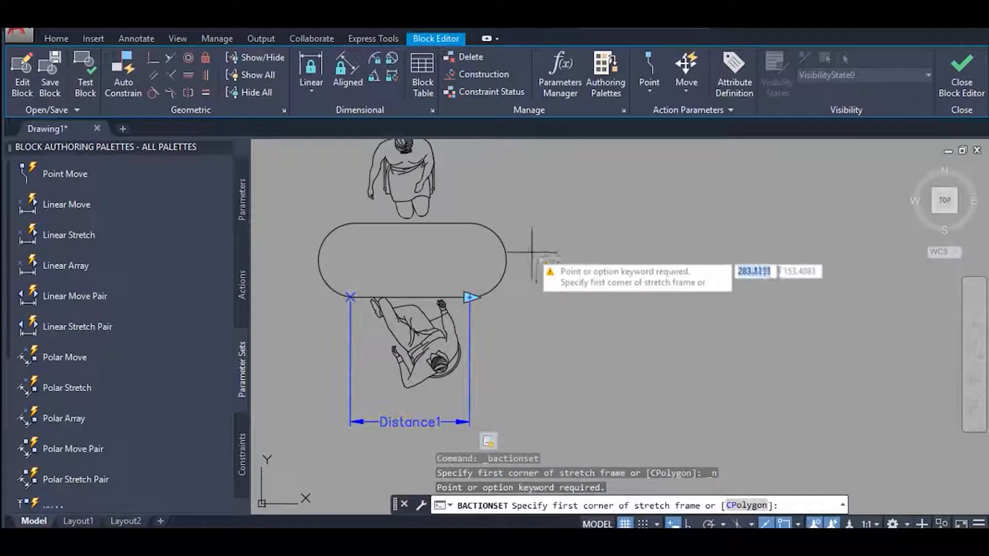
click(455, 198)
click(534, 313)
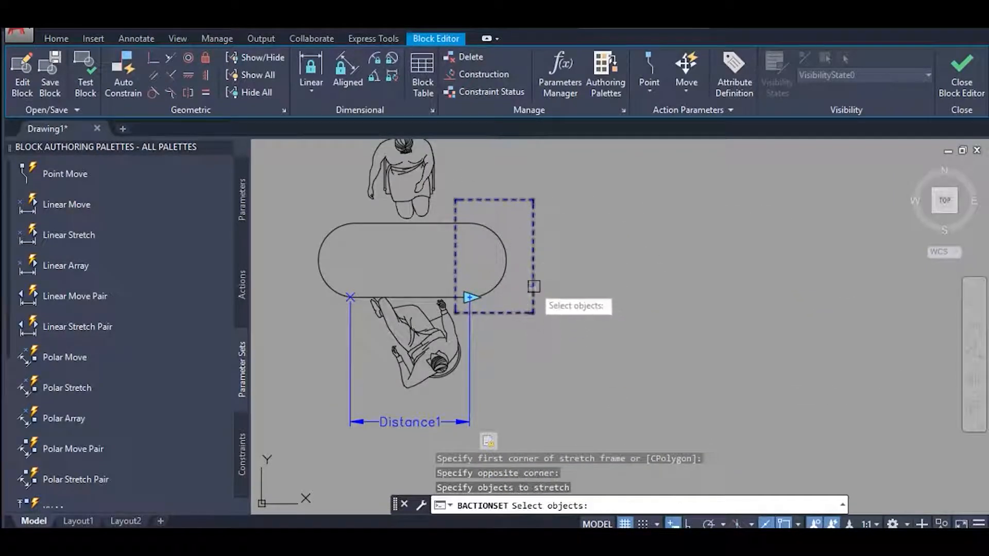
click(504, 275)
key(Return)
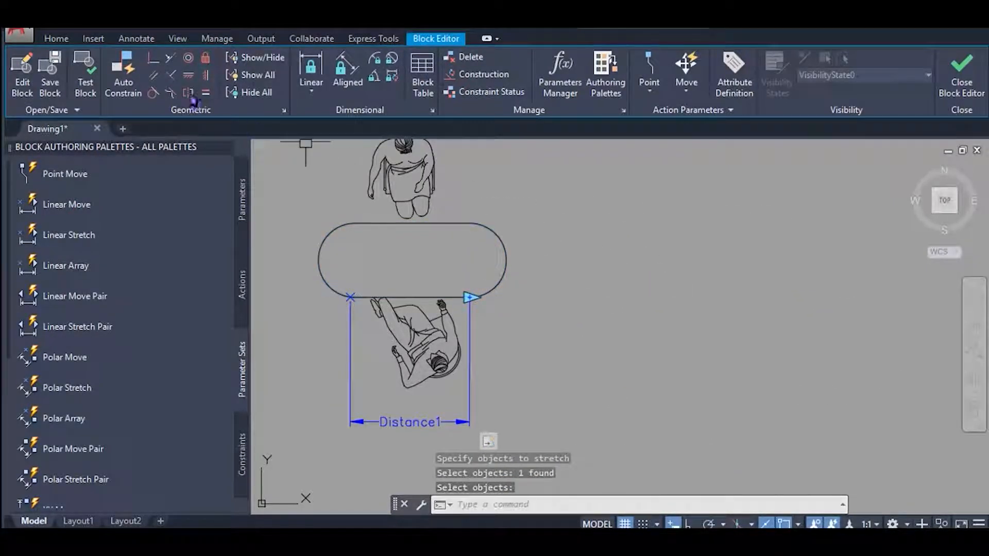
Test the desk block by stretching it with its linear grip, cancel the stretch, and close the test window.
click(86, 86)
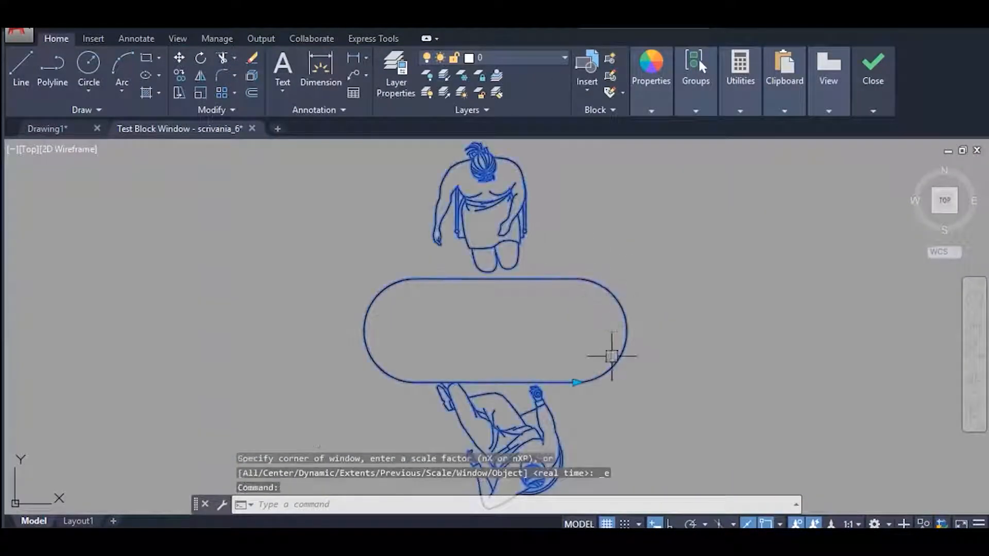
click(576, 382)
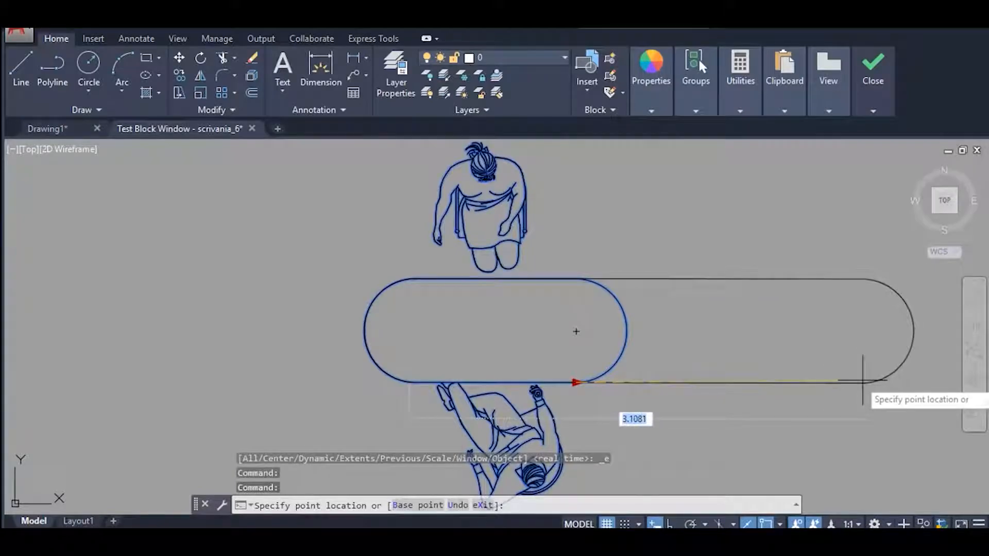
key(Escape)
middle_drag(772, 318, 695, 326)
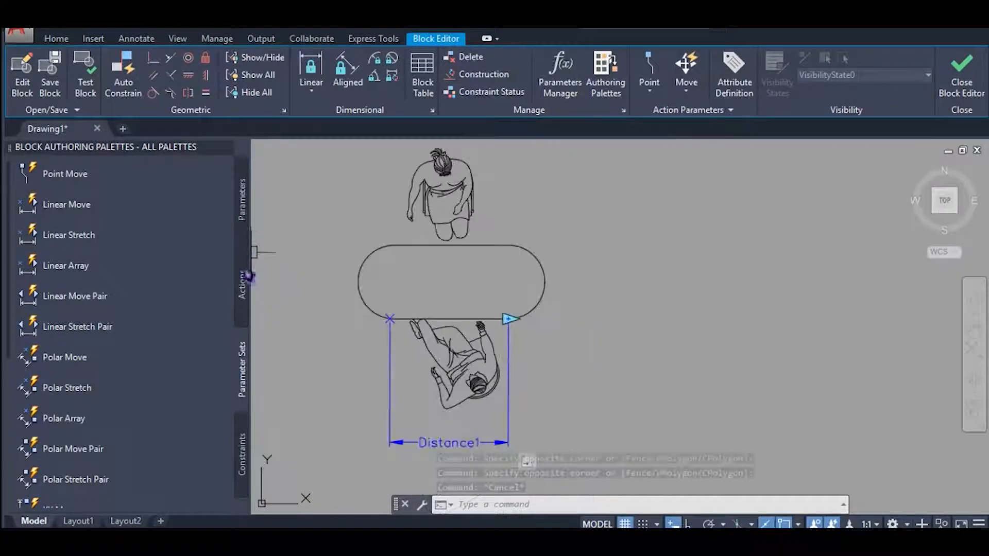
Attach an Array action to the desk's linear parameter and add the seated figure below the desk to its selection set.
click(250, 277)
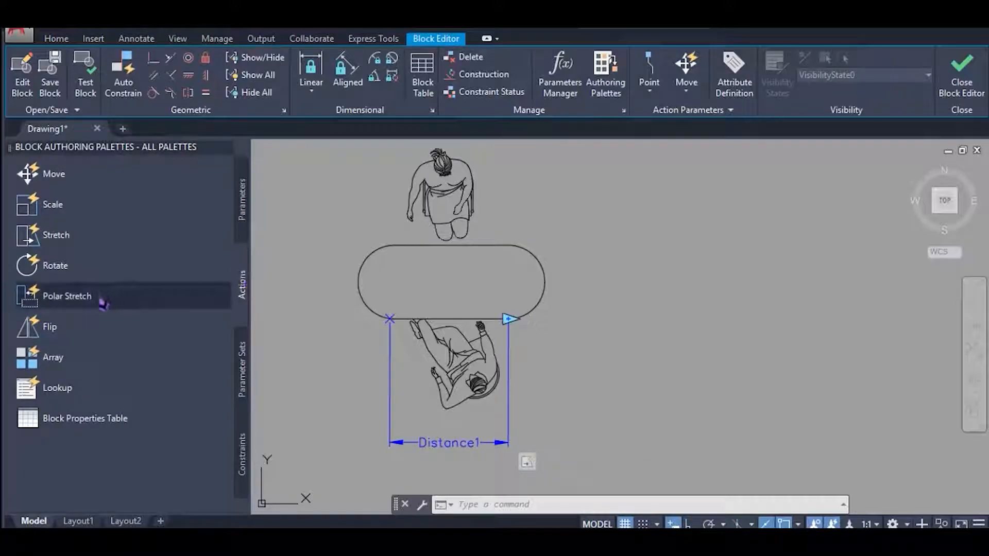
click(72, 359)
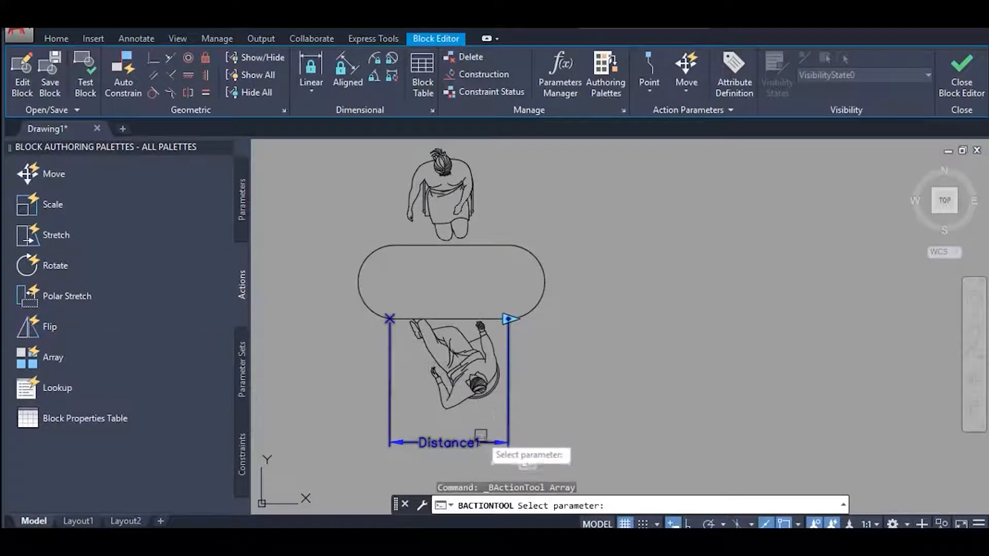
click(471, 442)
scroll(459, 351, up, 2)
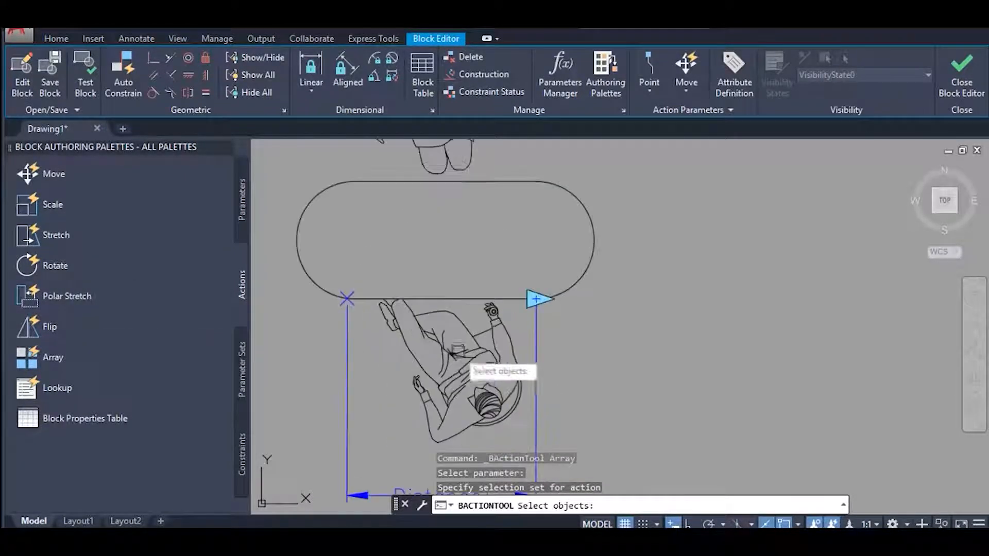
click(376, 287)
middle_drag(485, 407, 457, 331)
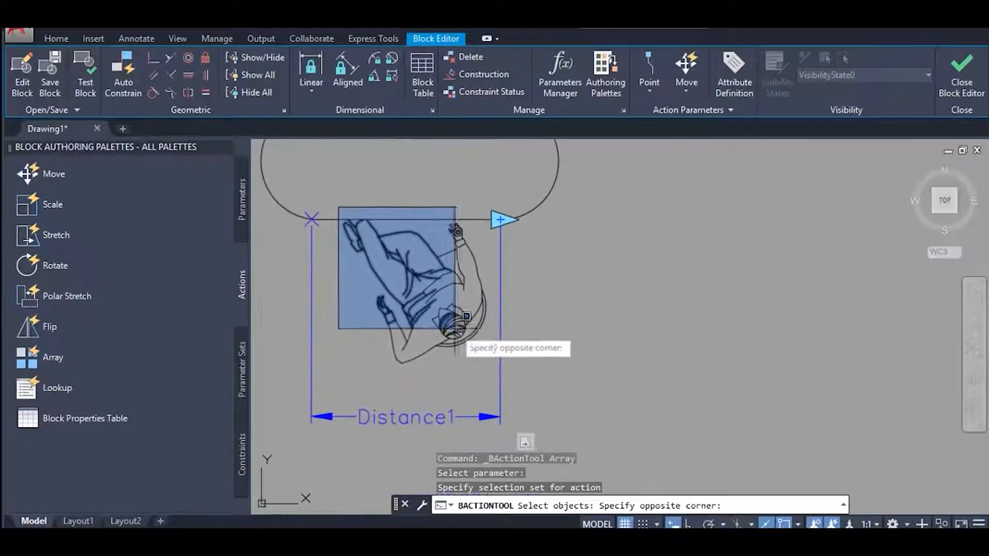
click(504, 371)
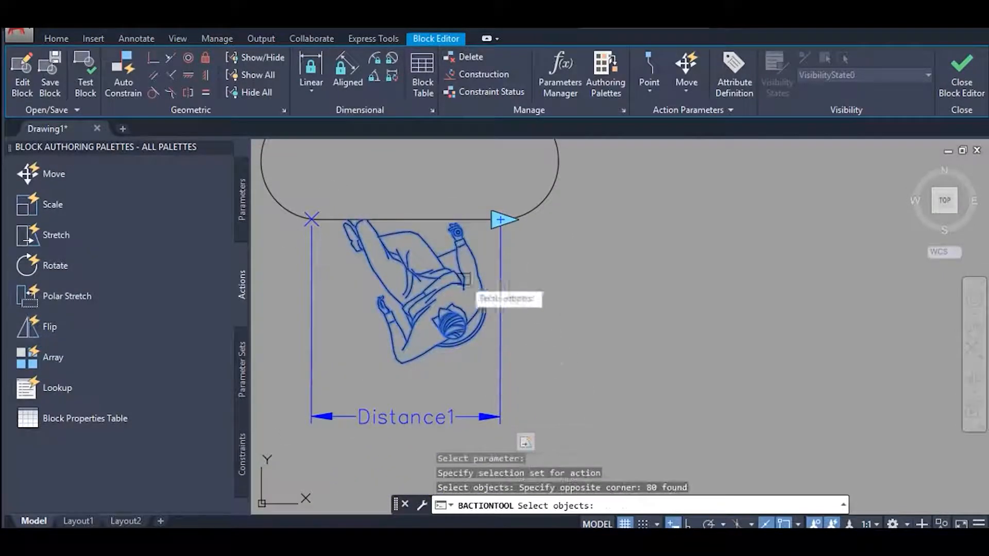
Add the figure above the desk to the array action's selection set and complete the object selection.
middle_drag(448, 167, 448, 391)
click(319, 148)
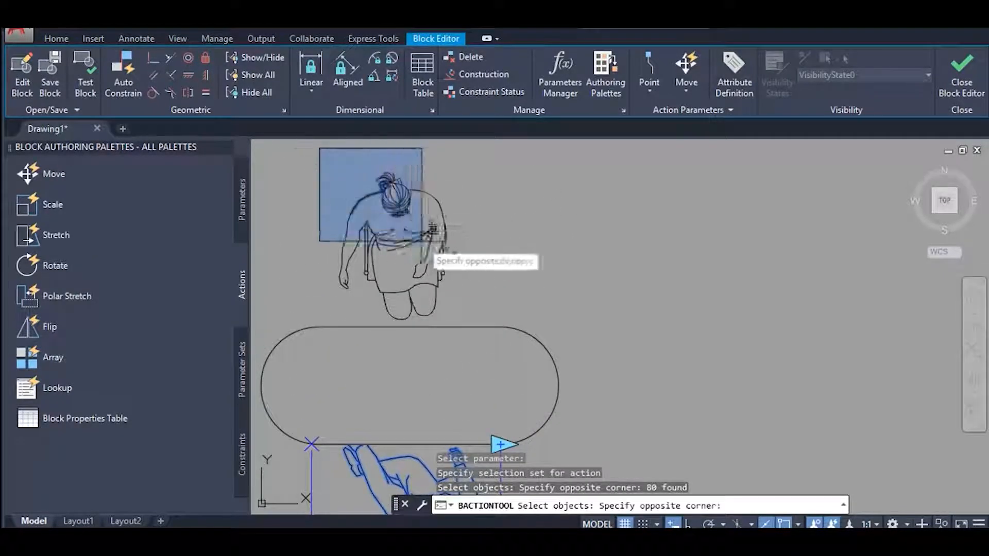
click(494, 326)
scroll(545, 282, down, 2)
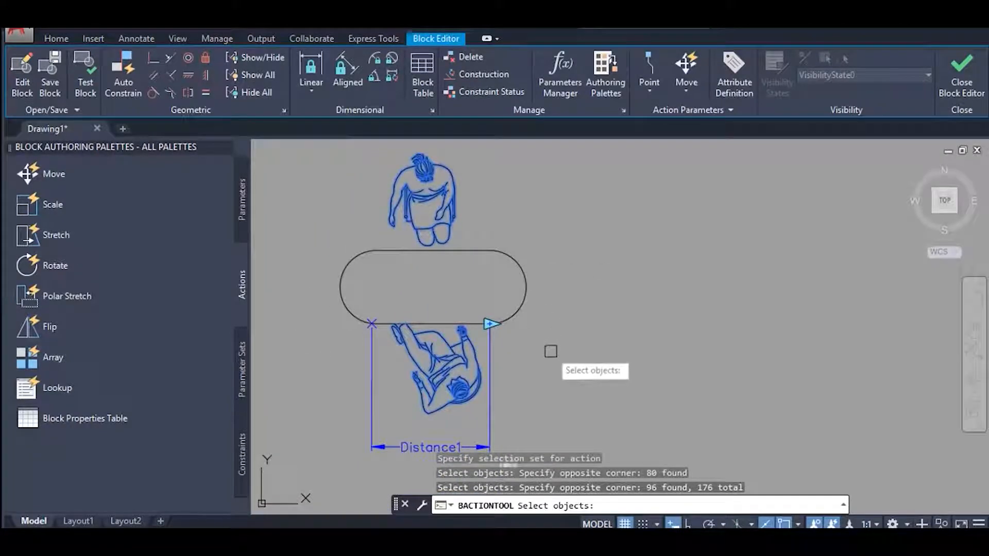
key(Return)
Define the array's column distance by picking the start point and end point of the linear parameter on the desk's lower edge.
middle_drag(541, 347, 560, 314)
scroll(412, 415, up, 3)
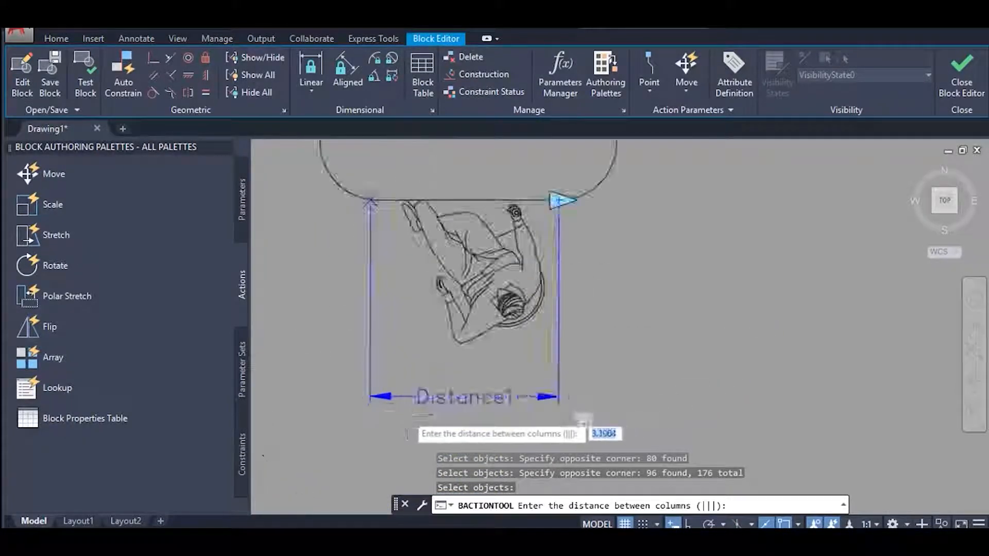
middle_drag(361, 145, 373, 379)
click(361, 307)
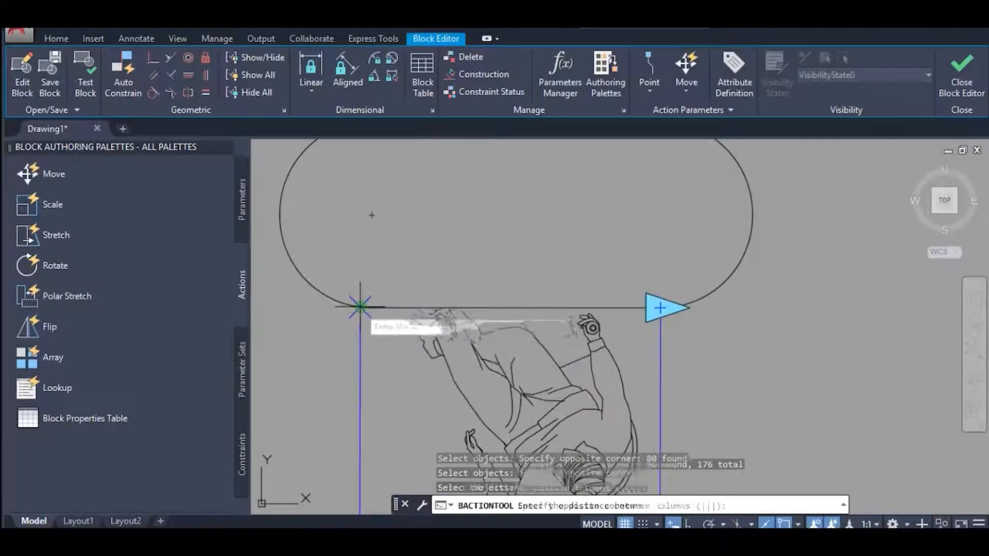
click(660, 308)
scroll(680, 232, down, 4)
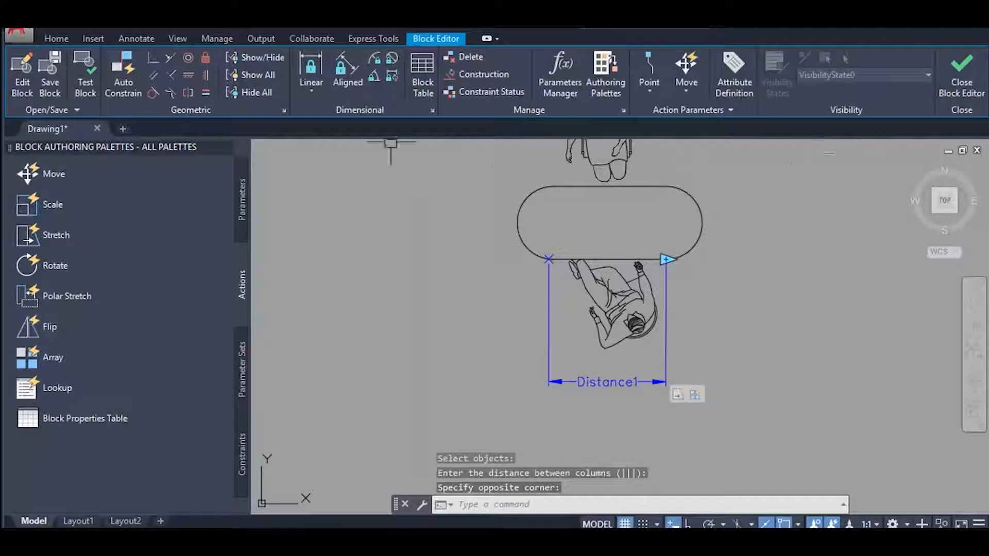
Test the desk block by stretching it far to the right with its linear grip, and inspect the arrayed figures along both sides.
click(90, 95)
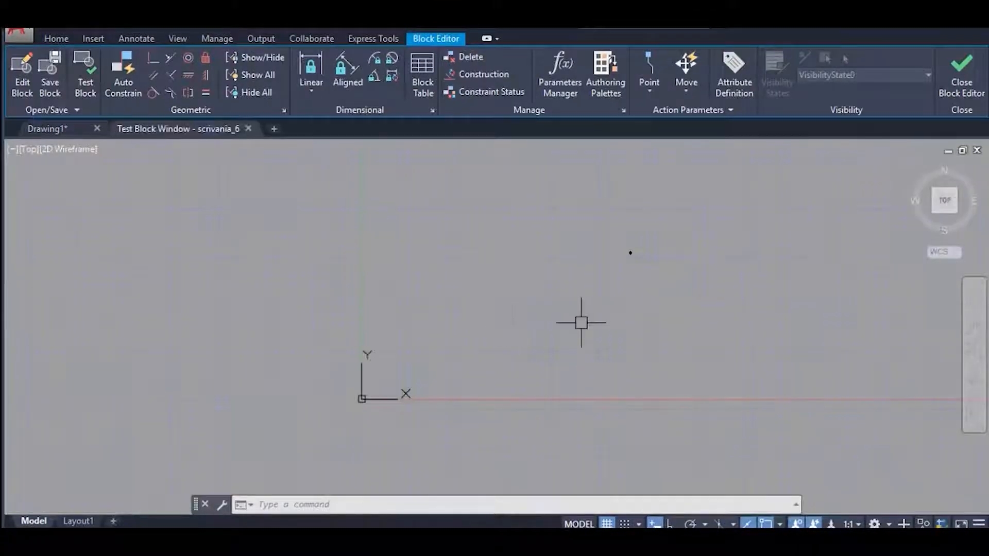
scroll(662, 237, up, 8)
middle_drag(644, 243, 618, 310)
scroll(593, 310, up, 2)
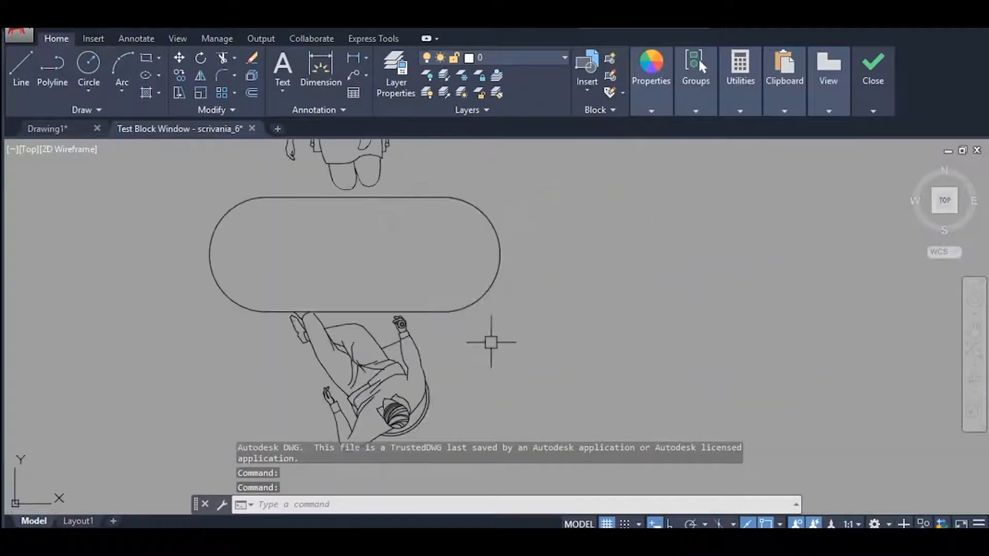
click(476, 304)
click(444, 311)
scroll(526, 353, down, 5)
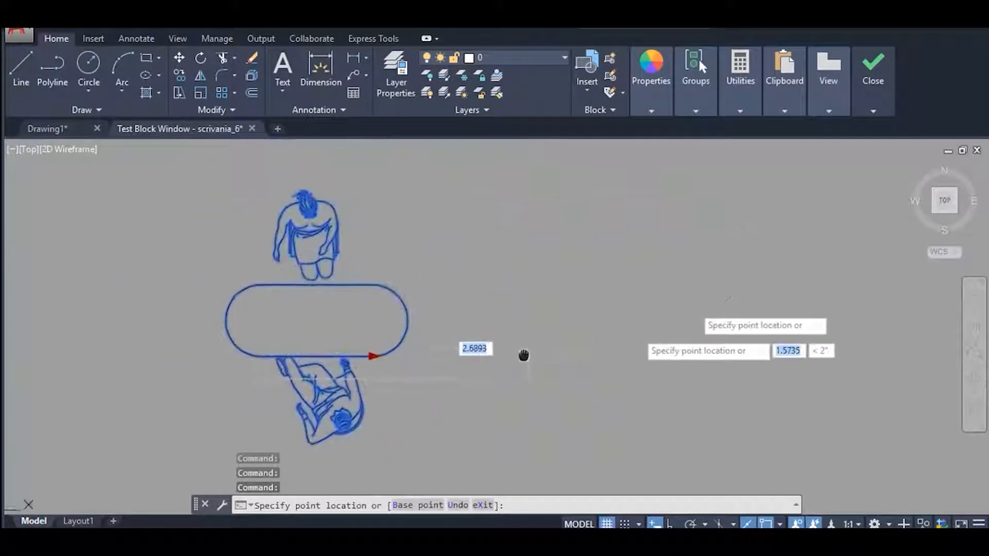
middle_drag(822, 352, 539, 375)
click(711, 363)
scroll(650, 355, up, 5)
scroll(625, 299, down, 2)
mouse_move(651, 355)
middle_down()
mouse_move(625, 298)
mouse_move(669, 284)
middle_up()
mouse_move(498, 342)
middle_down()
mouse_move(632, 347)
mouse_move(596, 361)
middle_up()
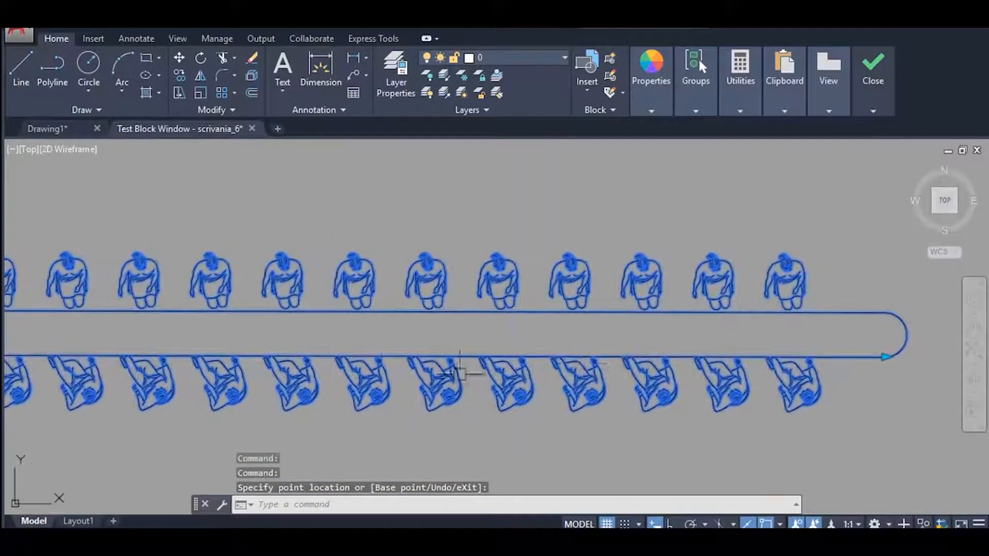